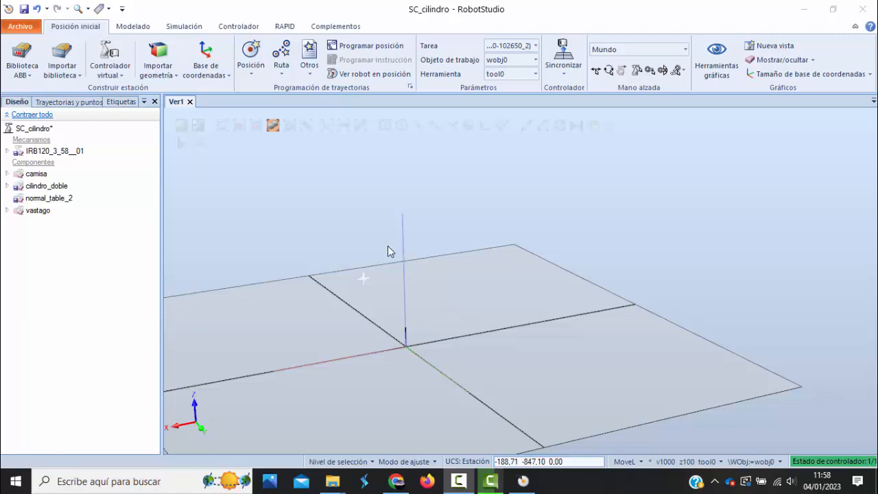
pyautogui.scroll(6, 386, 341)
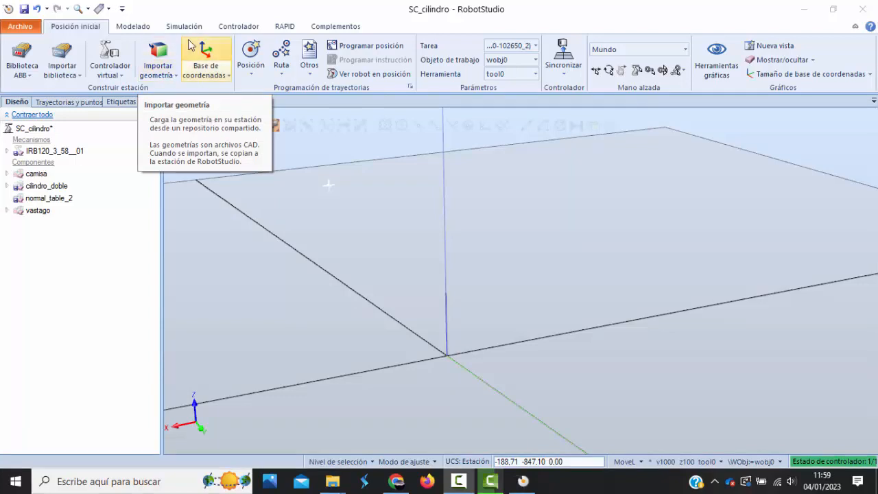
pyautogui.click(132, 26)
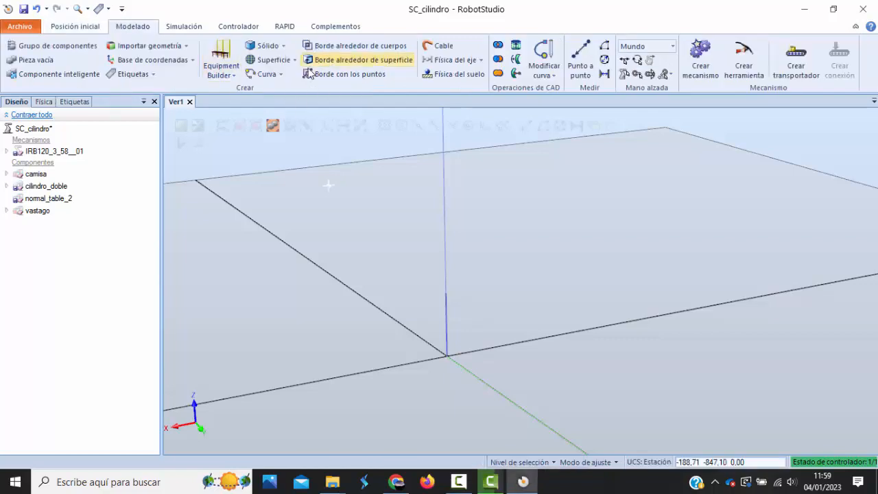
pyautogui.click(269, 45)
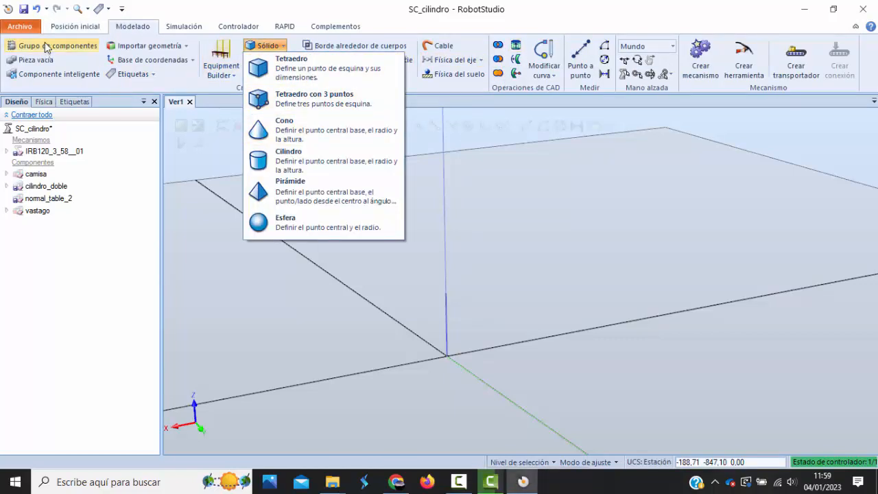
pyautogui.click(73, 27)
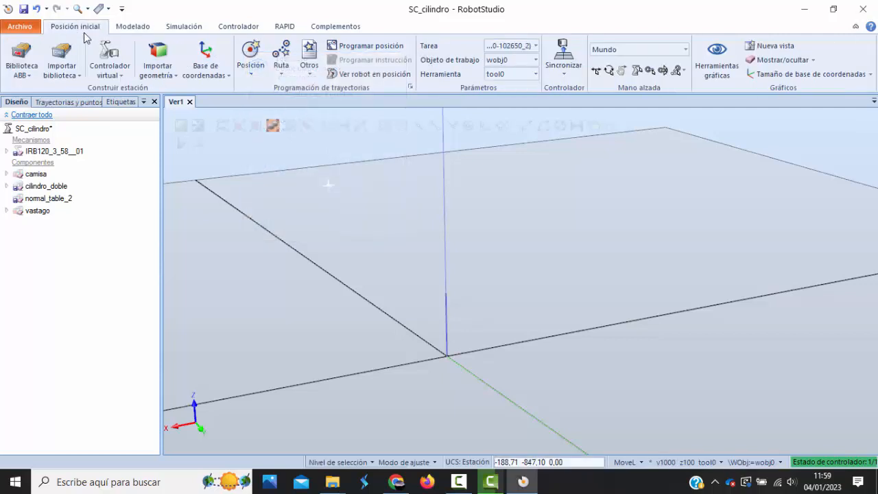
# Import the ACIS geometry file "Base para la muñeca(objetos v3" from the Descargas folder into the station
pyautogui.click(170, 82)
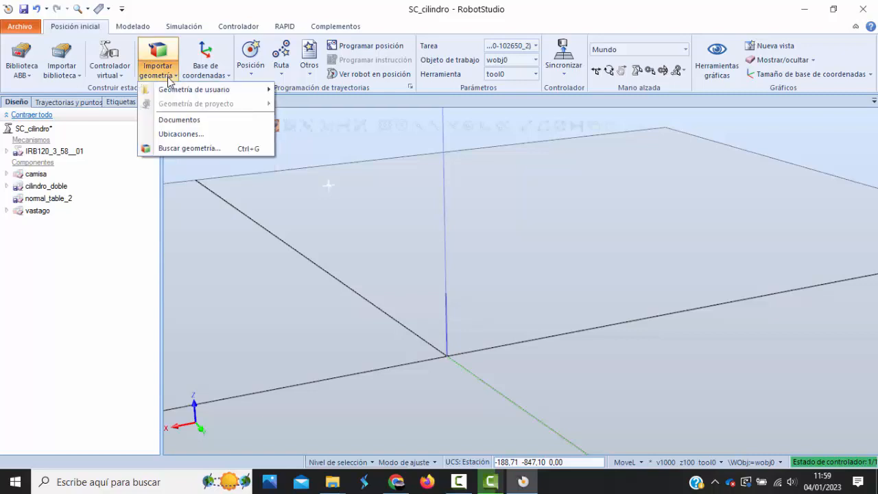
pyautogui.click(180, 148)
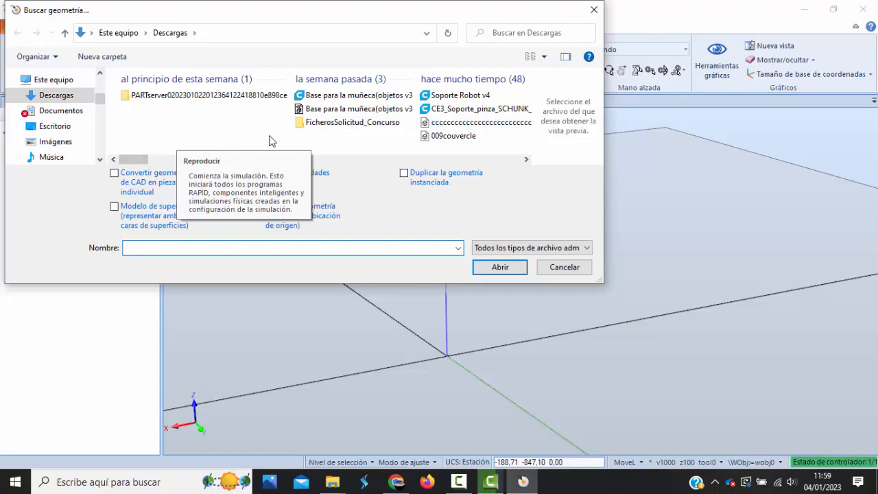
pyautogui.moveTo(144, 162)
pyautogui.mouseDown()
pyautogui.moveTo(264, 159)
pyautogui.moveTo(143, 160)
pyautogui.mouseUp()
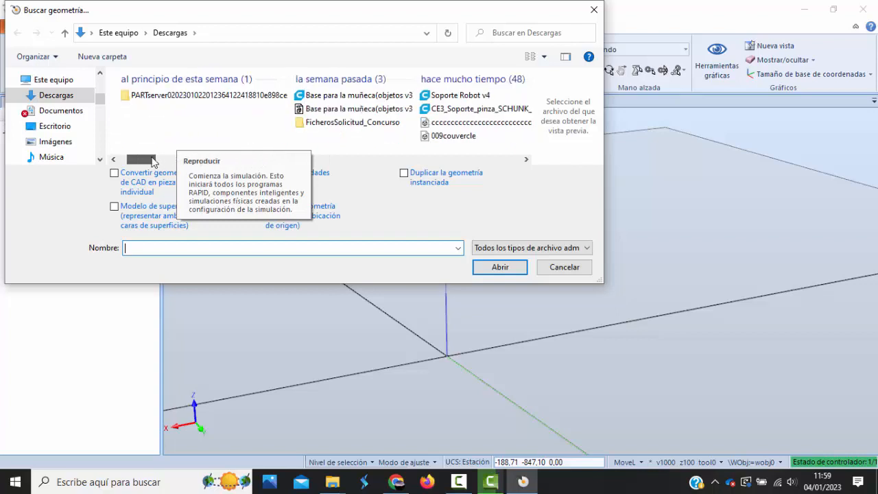
pyautogui.click(327, 111)
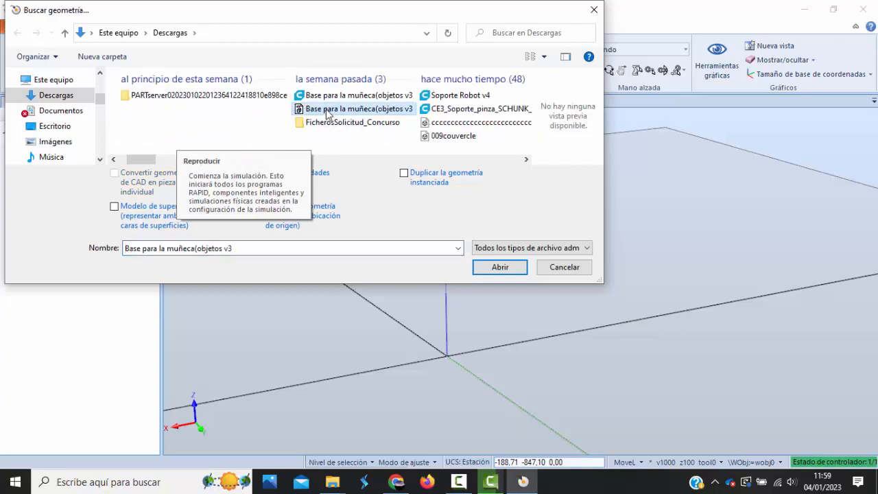
pyautogui.click(500, 267)
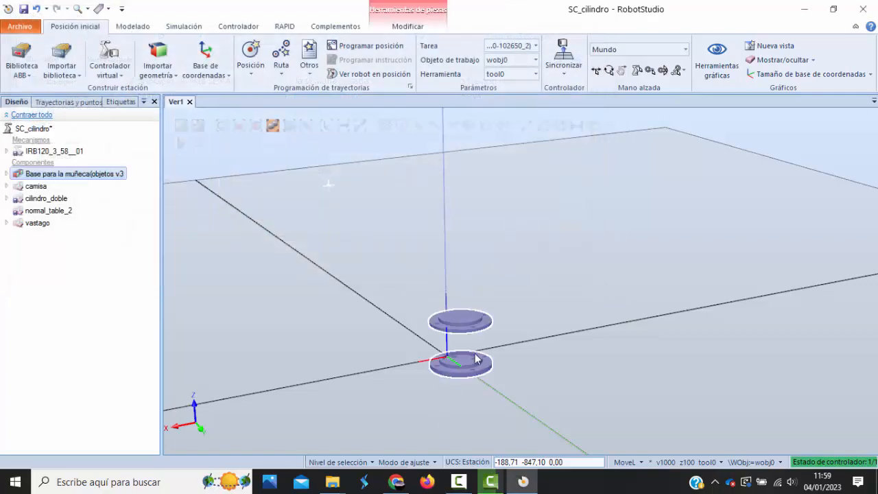
# Examine the two flanged discs of the imported wrist base from closer up and from different angles
pyautogui.scroll(2, 575, 394)
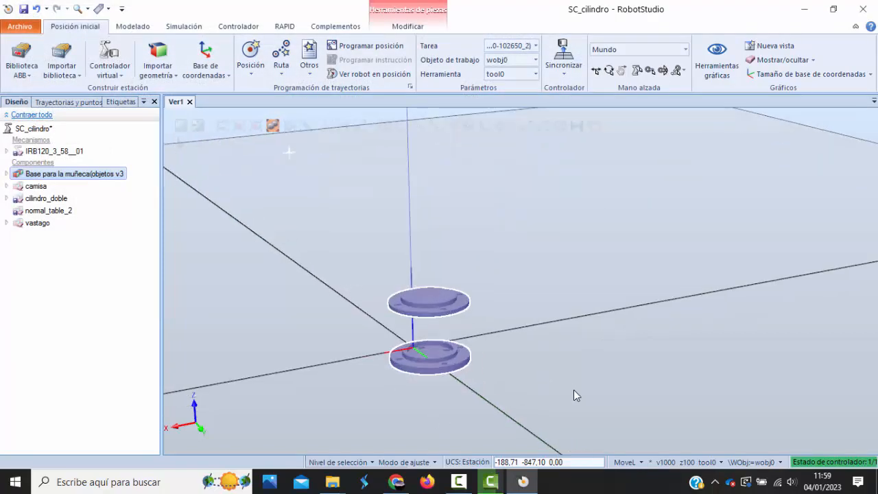
pyautogui.scroll(2, 574, 389)
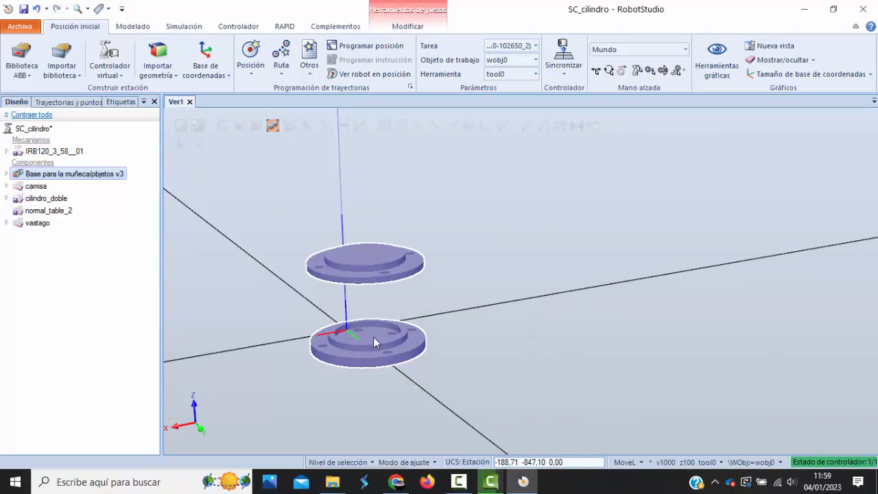
pyautogui.keyDown('ctrl'); pyautogui.keyDown('shift'); pyautogui.moveTo(361, 332); pyautogui.dragTo(362, 344); pyautogui.keyUp('shift'); pyautogui.keyUp('ctrl')
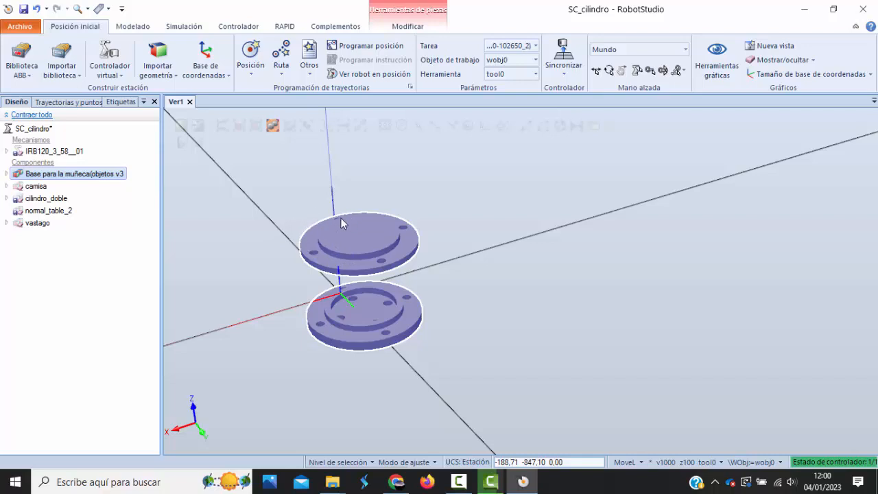
pyautogui.scroll(-4, 329, 242)
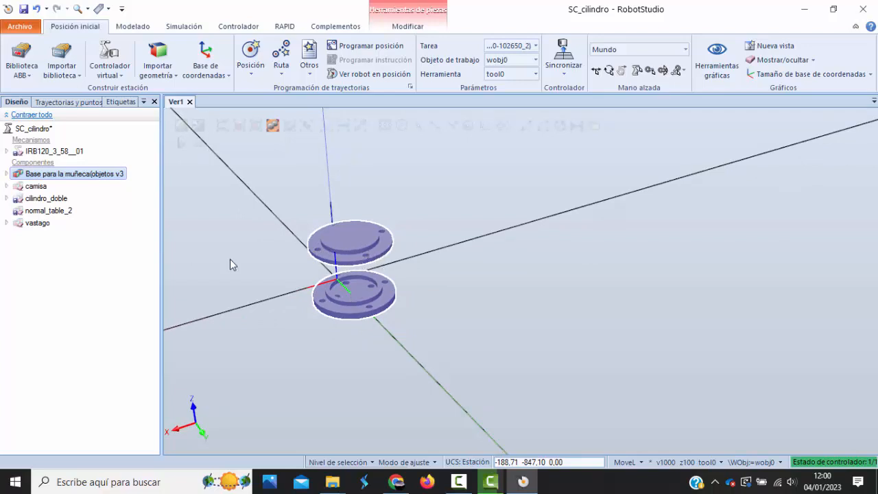
pyautogui.keyDown('ctrl'); pyautogui.keyDown('shift'); pyautogui.moveTo(231, 261); pyautogui.dragTo(260, 263); pyautogui.keyUp('shift'); pyautogui.keyUp('ctrl')
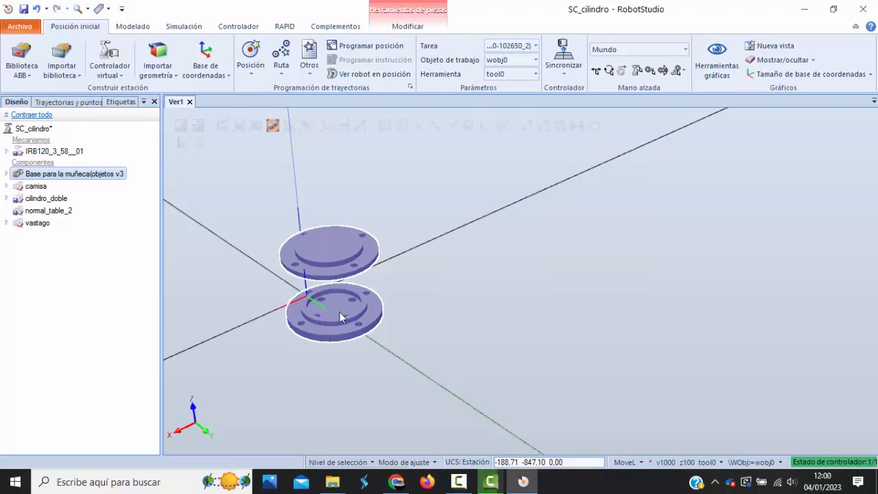
pyautogui.scroll(5, 323, 296)
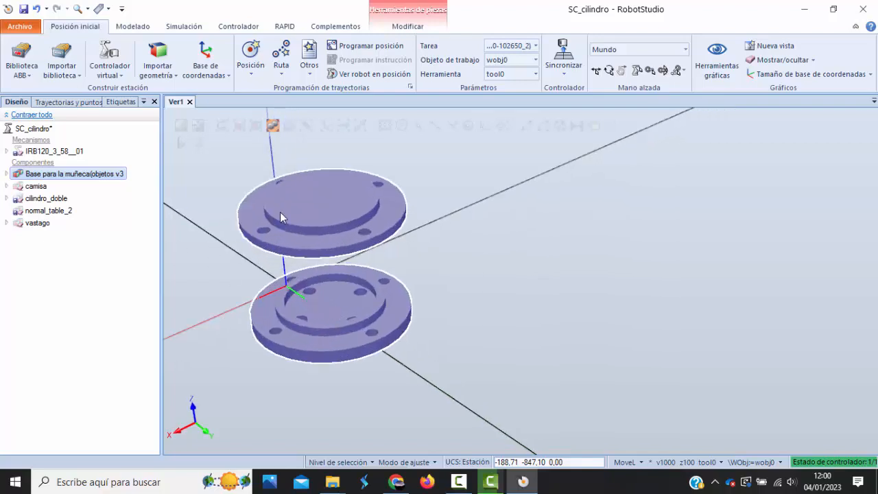
pyautogui.moveTo(416, 304)
pyautogui.keyDown('ctrl'); pyautogui.keyDown('shift'); pyautogui.mouseDown()
pyautogui.moveTo(435, 286)
pyautogui.moveTo(445, 288)
pyautogui.moveTo(413, 295)
pyautogui.mouseUp(); pyautogui.keyUp('shift'); pyautogui.keyUp('ctrl')
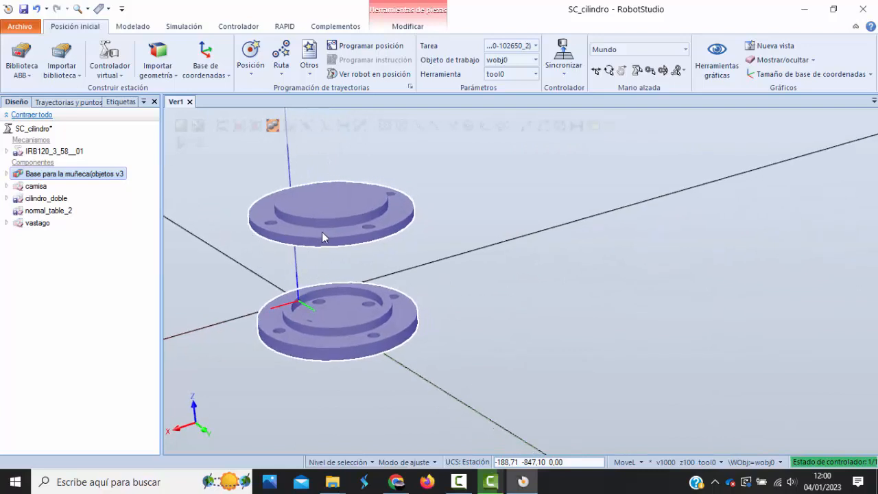
pyautogui.scroll(-3, 240, 255)
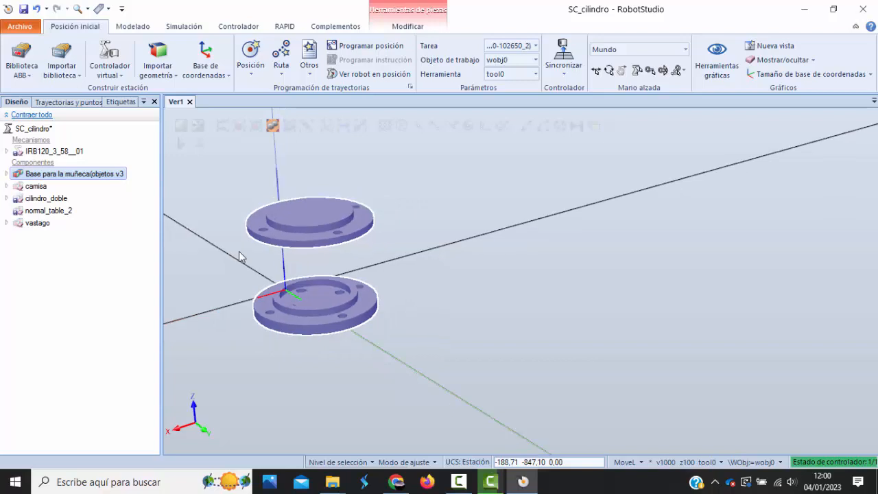
pyautogui.moveTo(201, 218)
pyautogui.keyDown('ctrl'); pyautogui.keyDown('shift'); pyautogui.mouseDown()
pyautogui.moveTo(220, 222)
pyautogui.moveTo(197, 212)
pyautogui.moveTo(201, 225)
pyautogui.mouseUp(); pyautogui.keyUp('shift'); pyautogui.keyUp('ctrl')
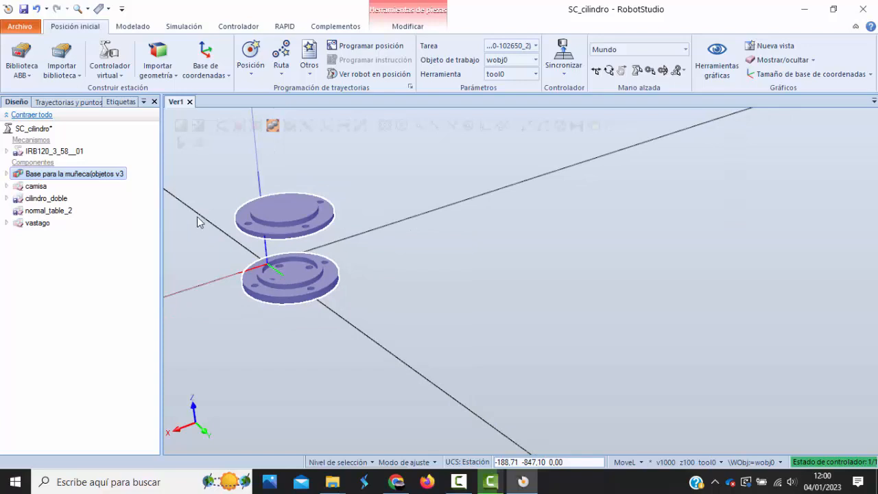
# Import the gripper geometry "SCHUNK-0305205 SGW 50_ 010" from the PARTserver folder in Descargas, filtering for ACIS files
pyautogui.click(158, 68)
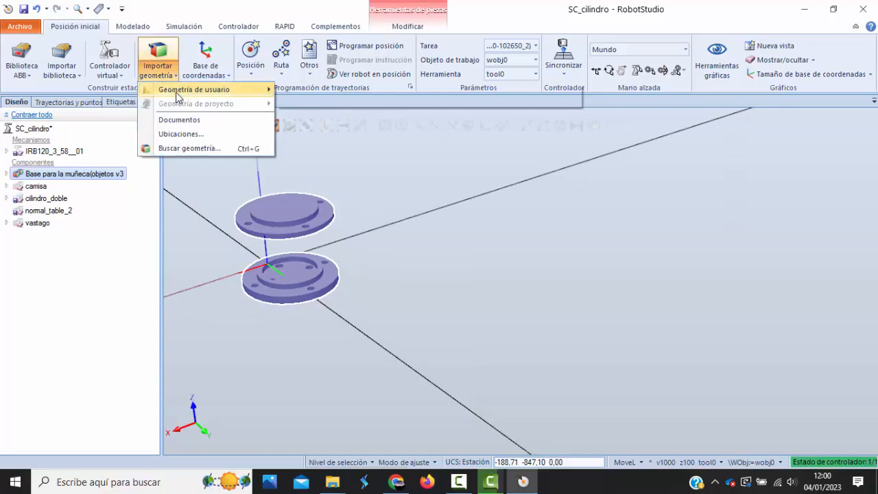
pyautogui.click(177, 149)
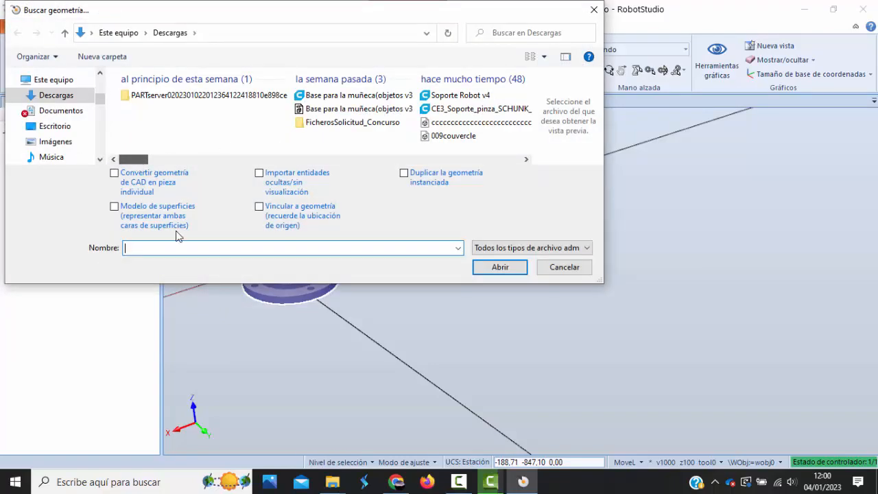
pyautogui.click(556, 250)
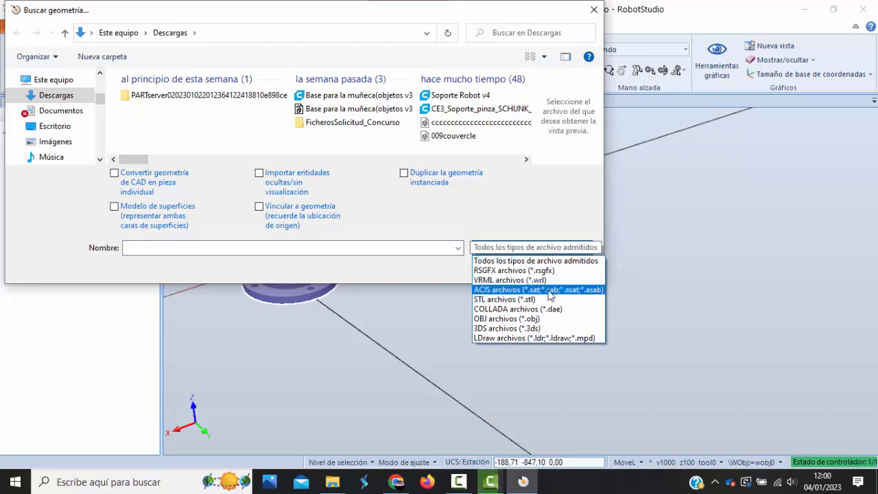
pyautogui.click(548, 289)
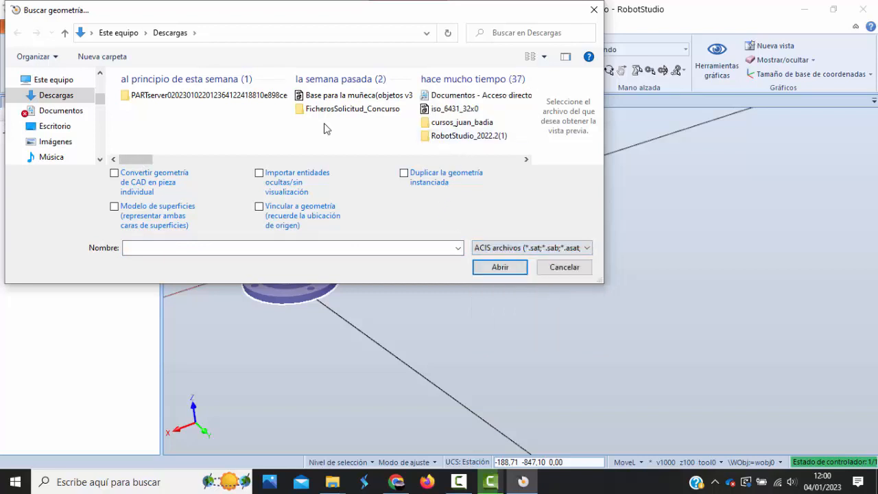
pyautogui.click(159, 102)
pyautogui.doubleClick(158, 99)
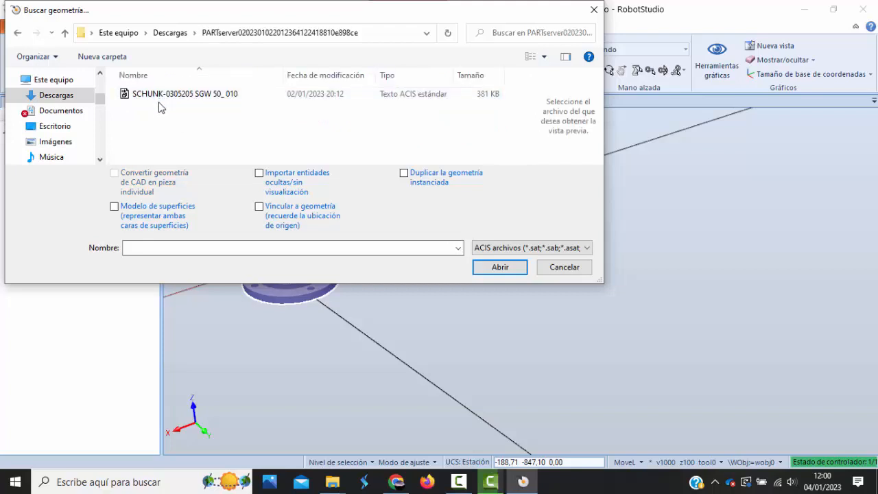
pyautogui.click(158, 97)
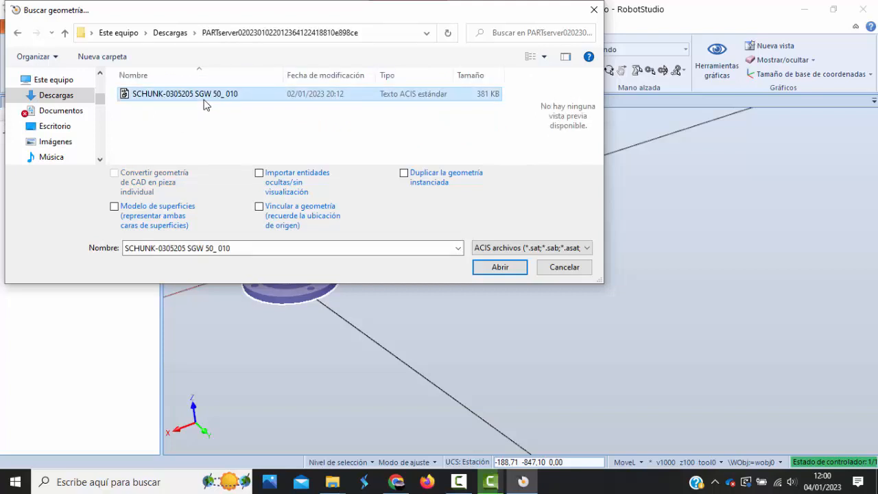
pyautogui.click(499, 268)
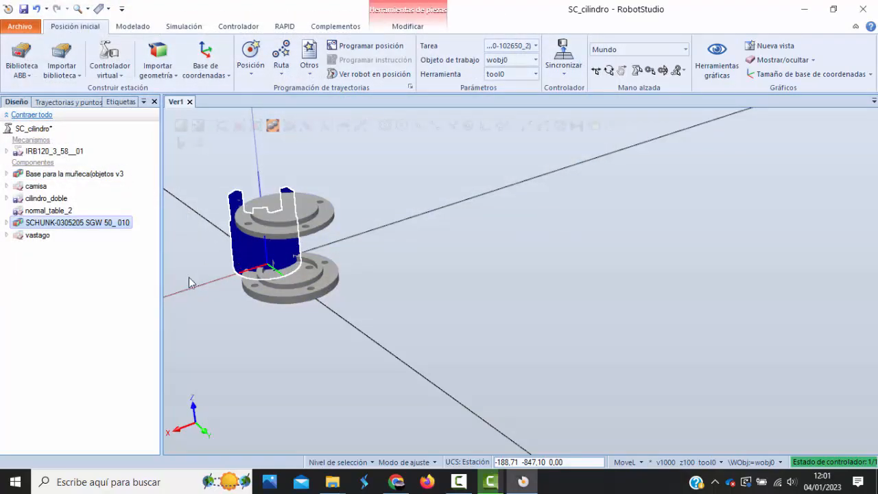
# Expand the wrist base component and highlight each of its bodies to identify which disc it represents
pyautogui.click(6, 173)
pyautogui.click(45, 187)
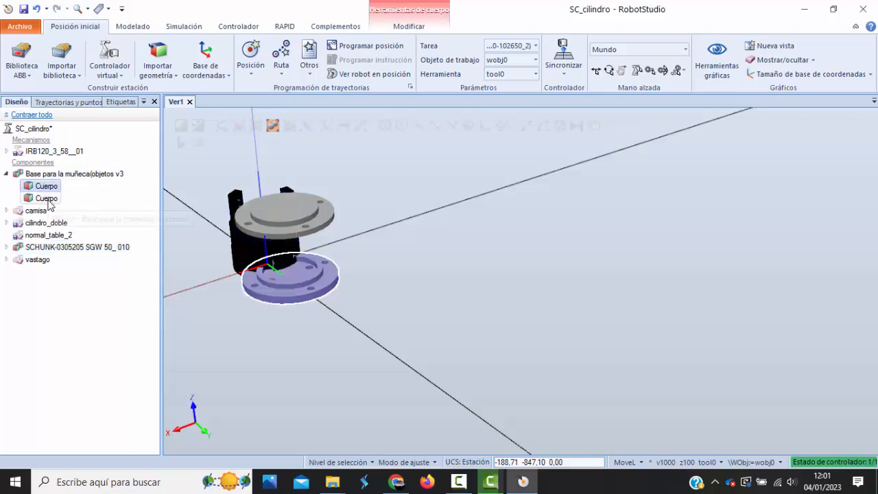
pyautogui.click(47, 198)
pyautogui.click(46, 198)
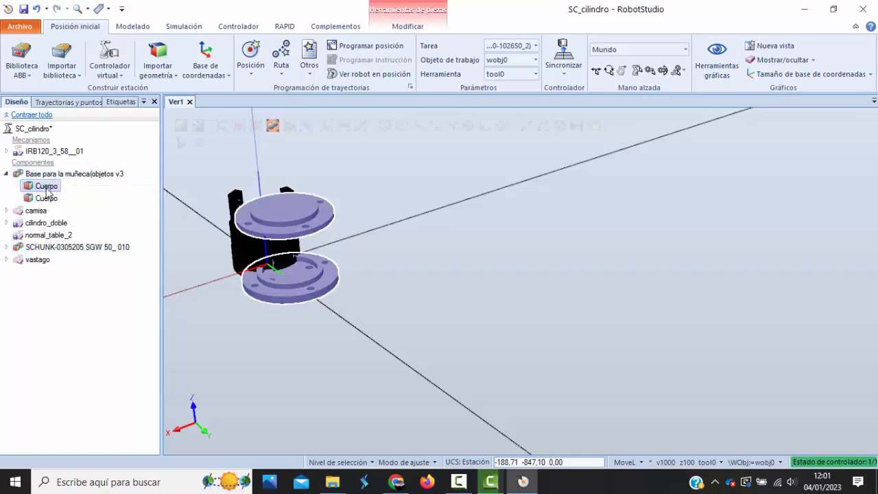
pyautogui.click(47, 186)
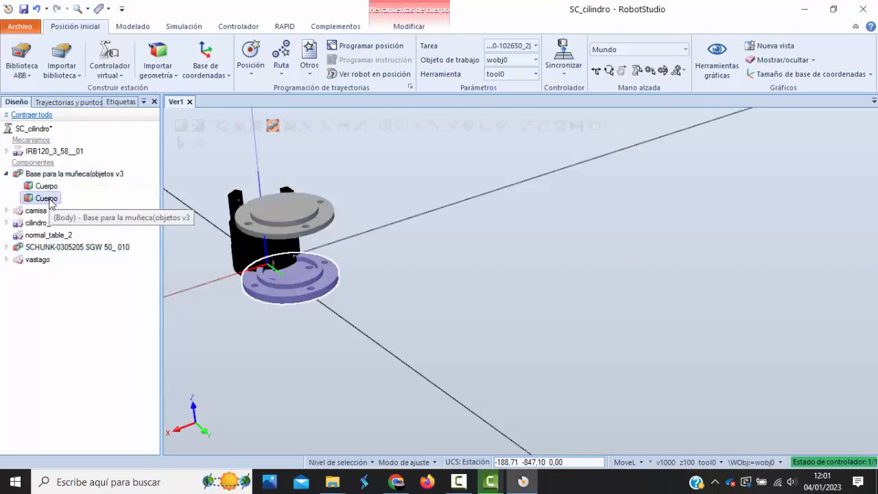
pyautogui.click(52, 199)
# Expand the SCHUNK gripper component and highlight its bodies one by one to identify the gripper part each represents
pyautogui.click(7, 247)
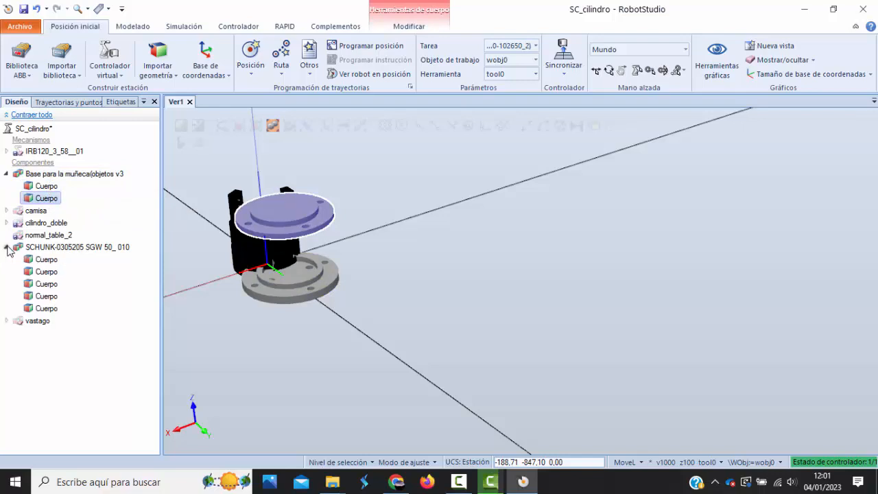
pyautogui.click(46, 259)
pyautogui.click(47, 272)
pyautogui.click(47, 284)
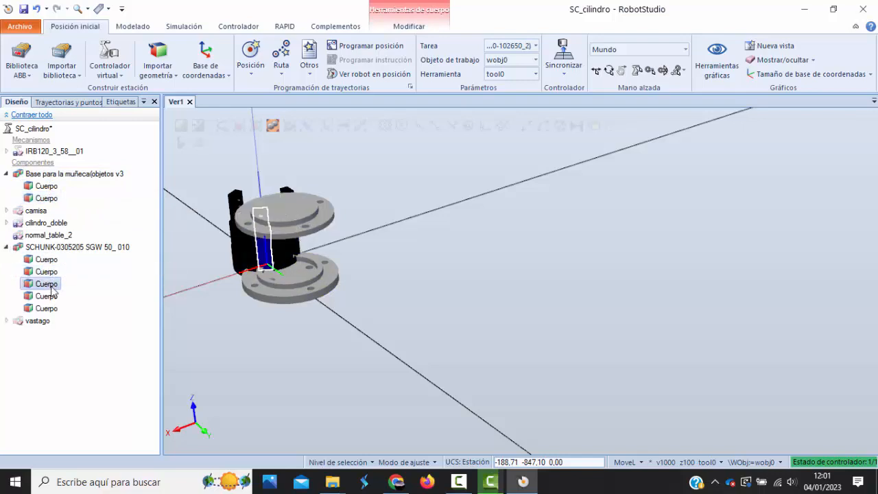
pyautogui.click(47, 296)
pyautogui.click(51, 308)
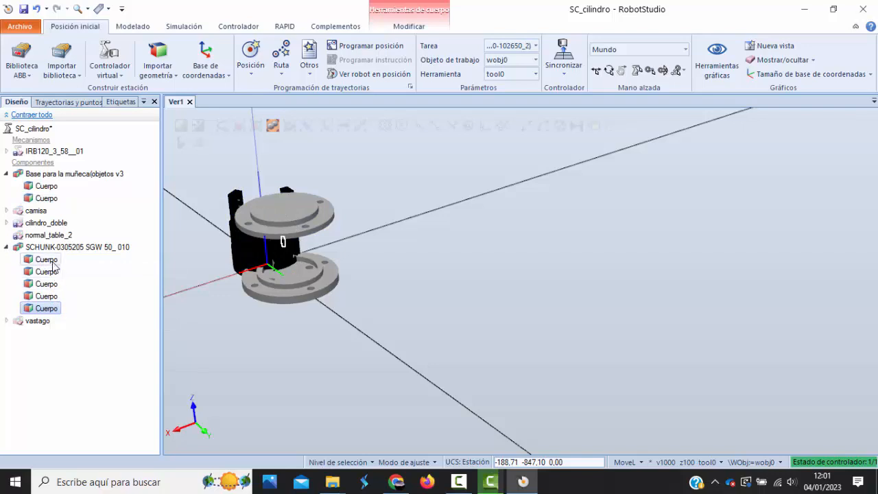
pyautogui.click(46, 259)
pyautogui.click(46, 272)
pyautogui.click(46, 284)
pyautogui.click(46, 295)
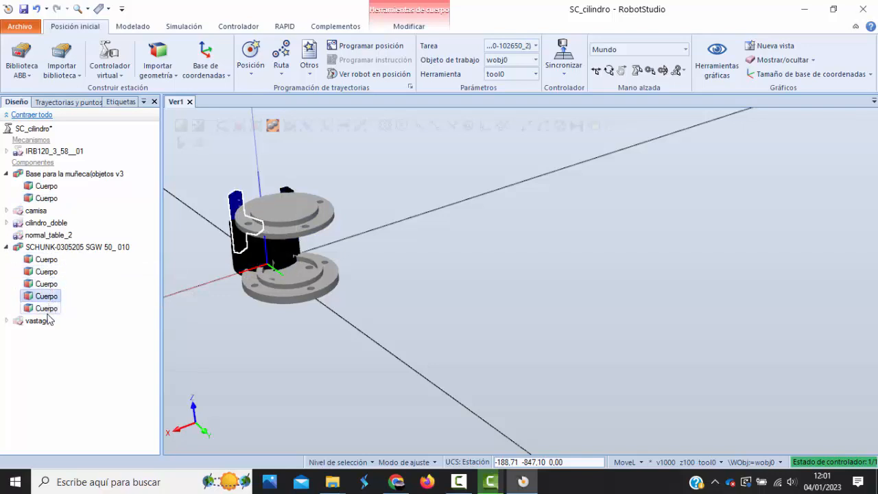
pyautogui.click(48, 308)
pyautogui.click(38, 320)
pyautogui.click(56, 308)
pyautogui.click(53, 297)
pyautogui.doubleClick(52, 285)
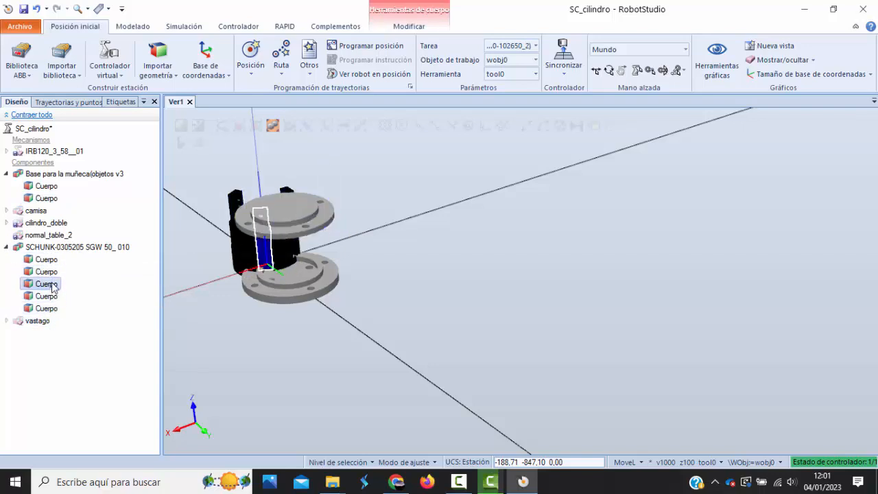
pyautogui.click(52, 297)
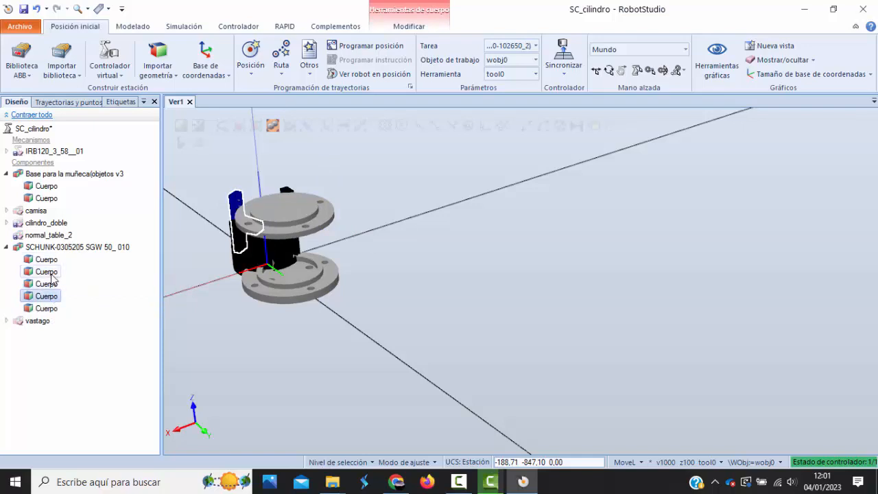
pyautogui.click(52, 273)
pyautogui.click(54, 262)
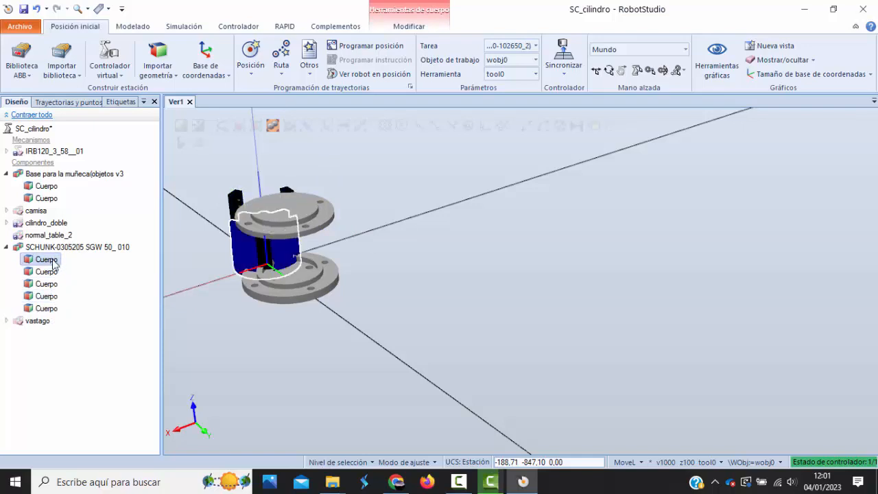
# Highlight the gripper's housing and finger bodies again in both directions, and finish with the whole wrist base component
pyautogui.click(52, 250)
pyautogui.click(49, 262)
pyautogui.click(50, 275)
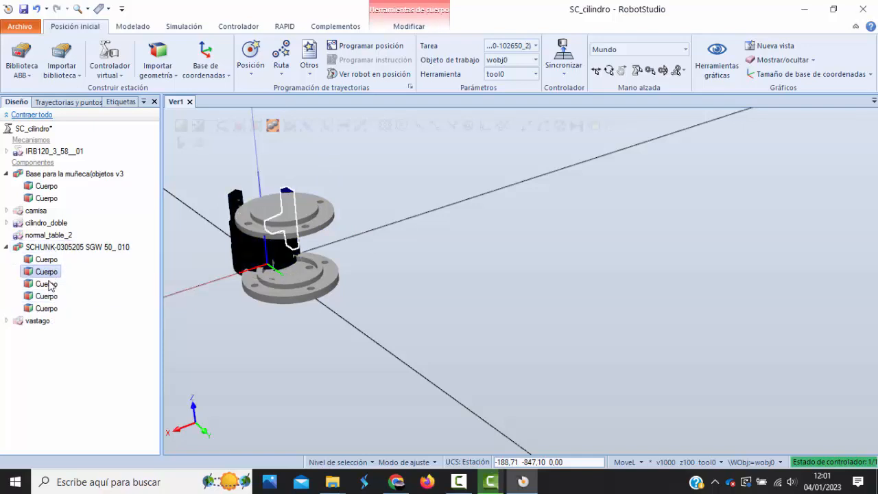
pyautogui.click(49, 284)
pyautogui.click(52, 296)
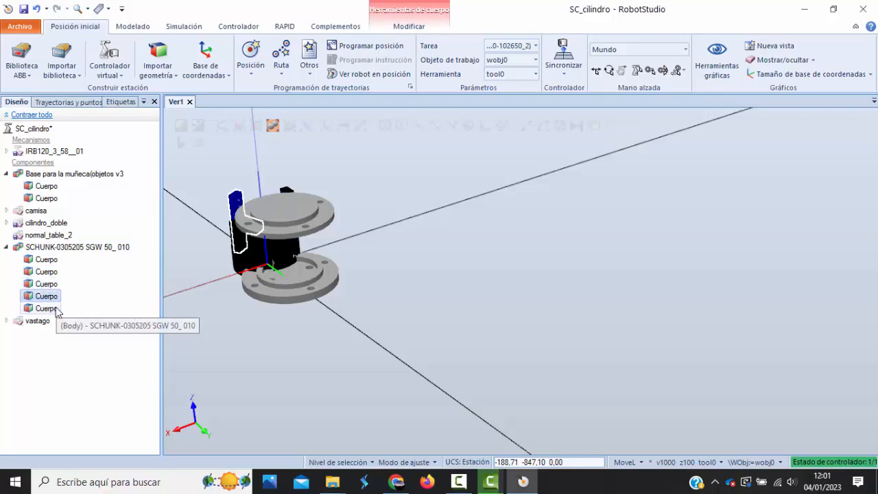
pyautogui.click(57, 310)
pyautogui.click(51, 295)
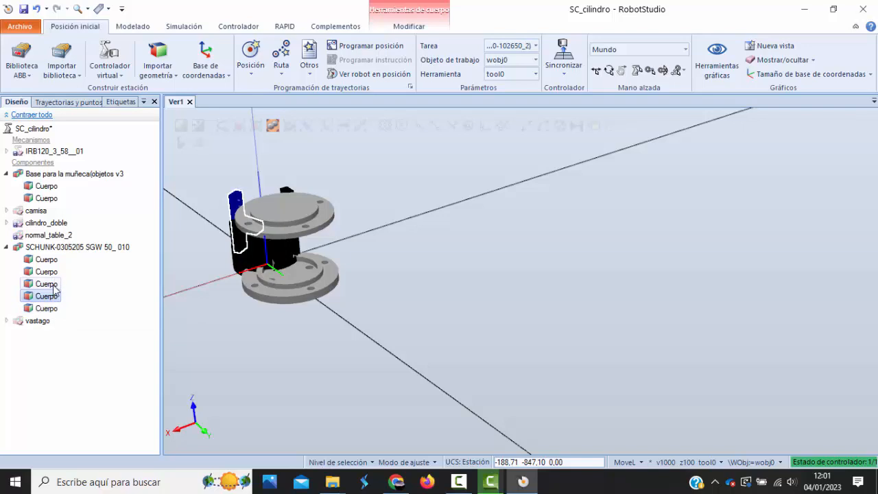
pyautogui.click(52, 284)
pyautogui.click(54, 272)
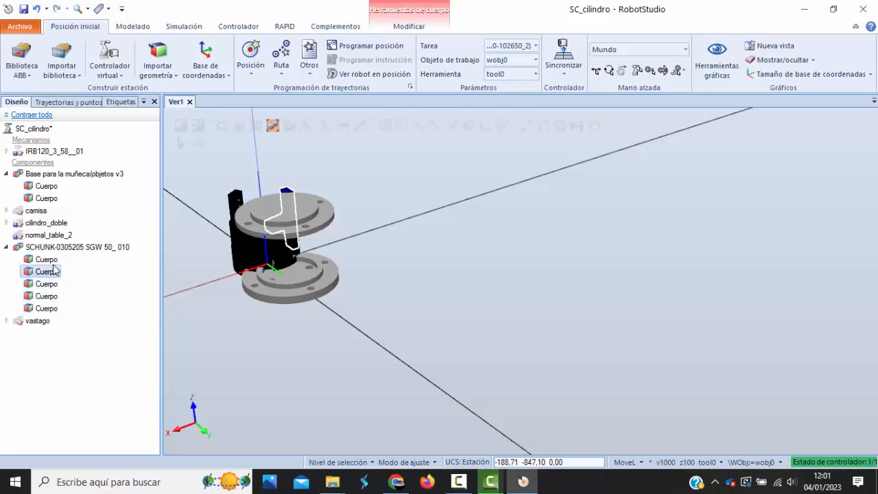
pyautogui.click(56, 260)
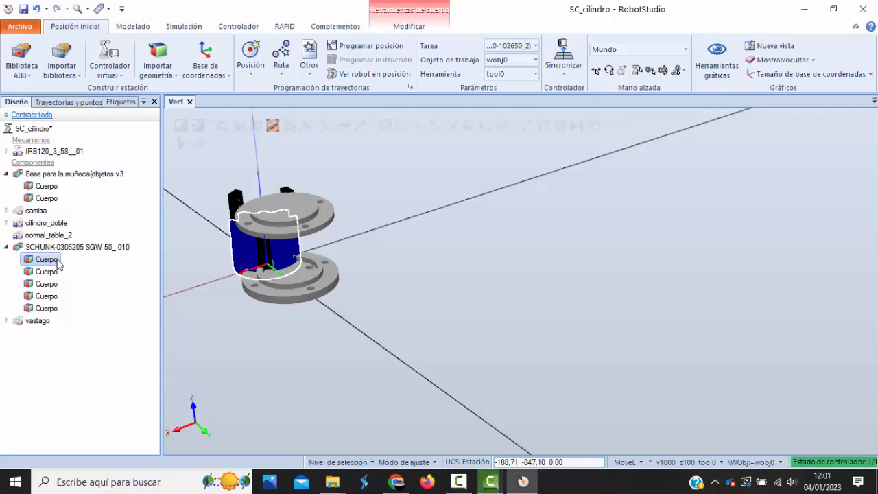
pyautogui.click(86, 174)
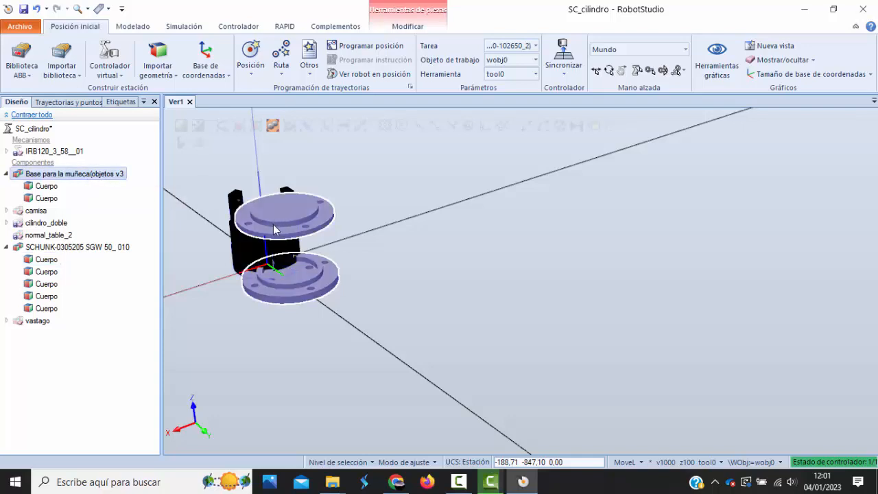
pyautogui.click(523, 482)
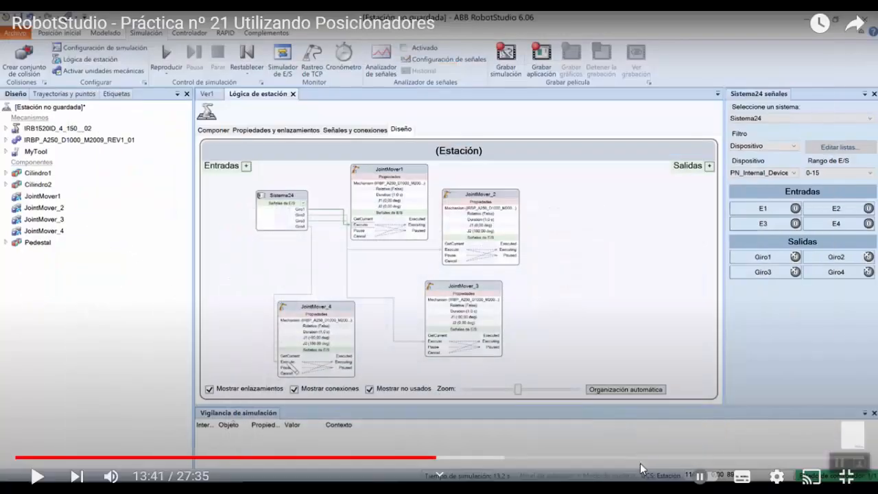
pyautogui.hotkey('alt', 'Tab')
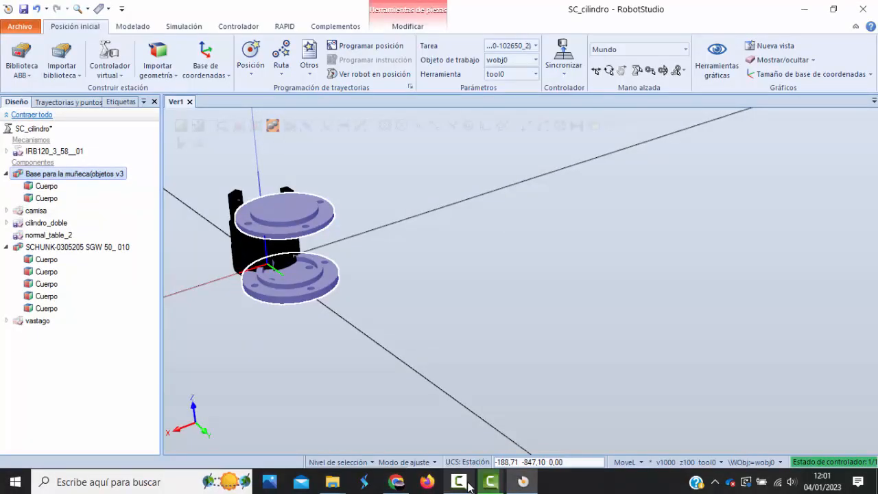
pyautogui.click(464, 486)
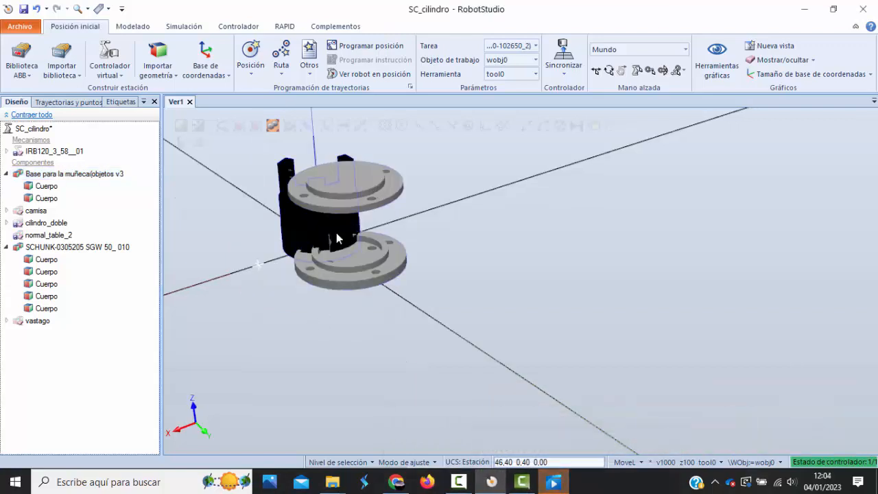
# Hide the SCHUNK gripper component and collapse its list of bodies
pyautogui.click(62, 247)
pyautogui.rightClick(62, 247)
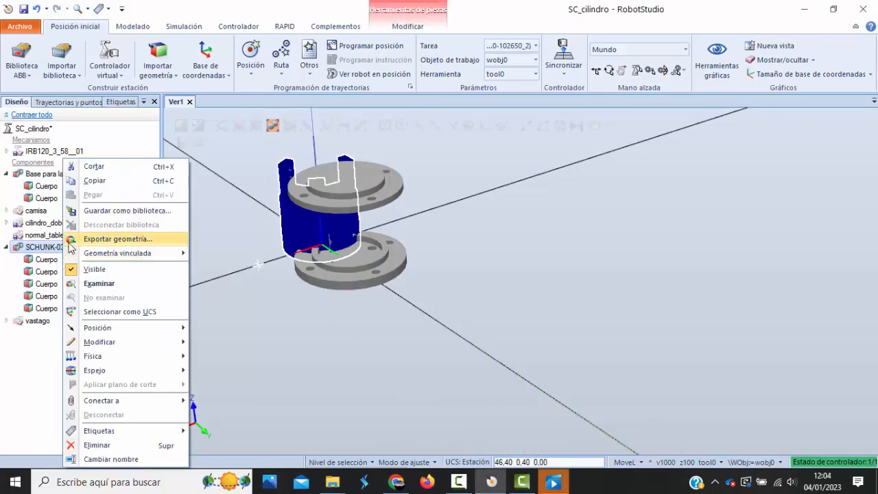
pyautogui.click(96, 269)
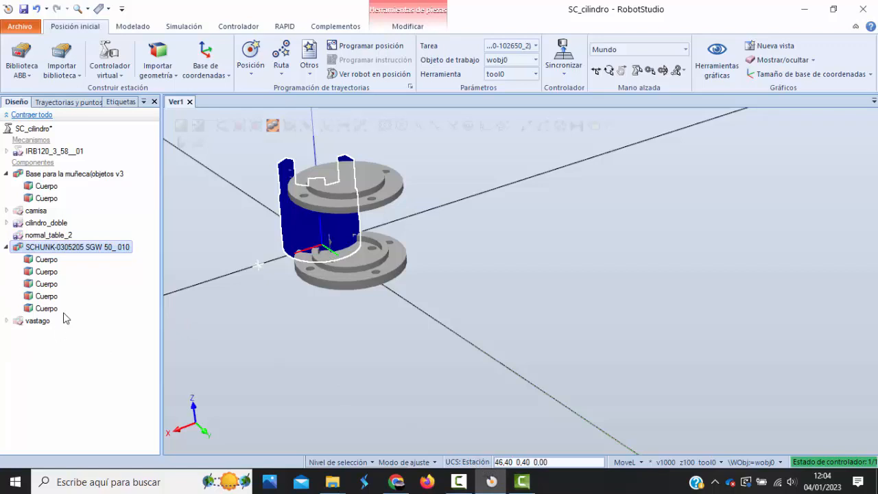
pyautogui.click(78, 247)
pyautogui.rightClick(81, 247)
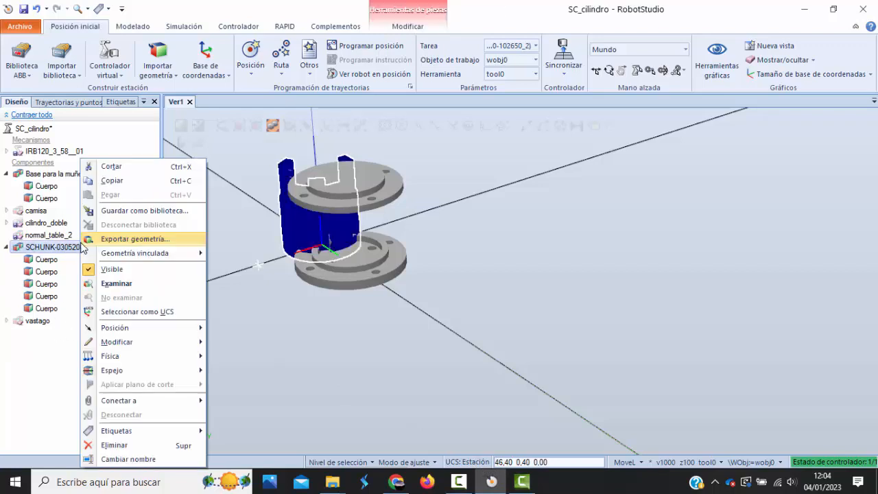
pyautogui.click(127, 268)
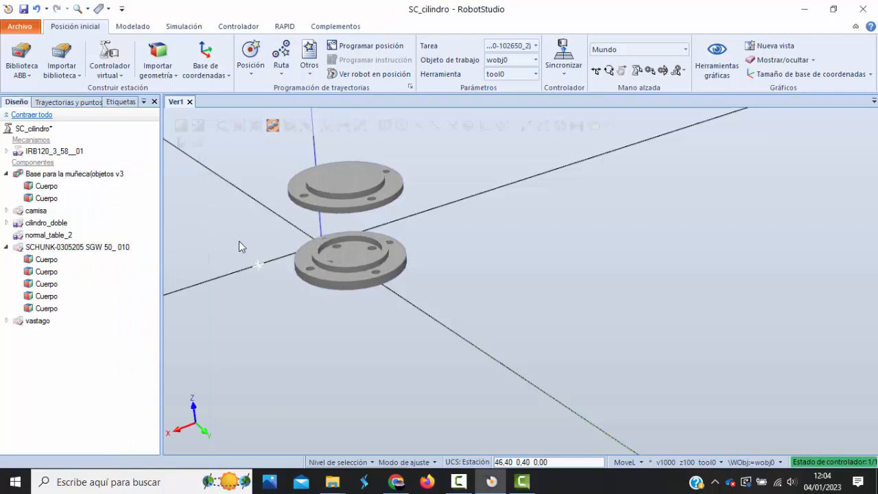
pyautogui.keyDown('ctrl'); pyautogui.keyDown('shift'); pyautogui.moveTo(239, 241); pyautogui.dragTo(272, 239); pyautogui.keyUp('shift'); pyautogui.keyUp('ctrl')
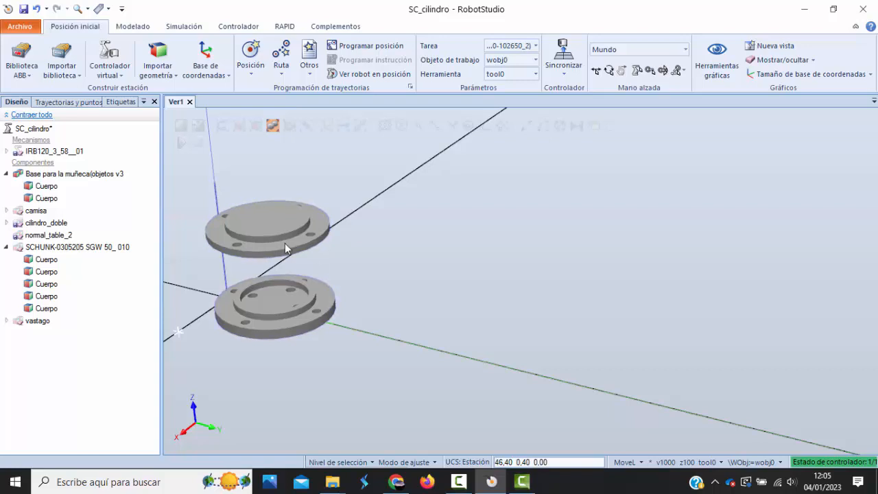
pyautogui.click(7, 247)
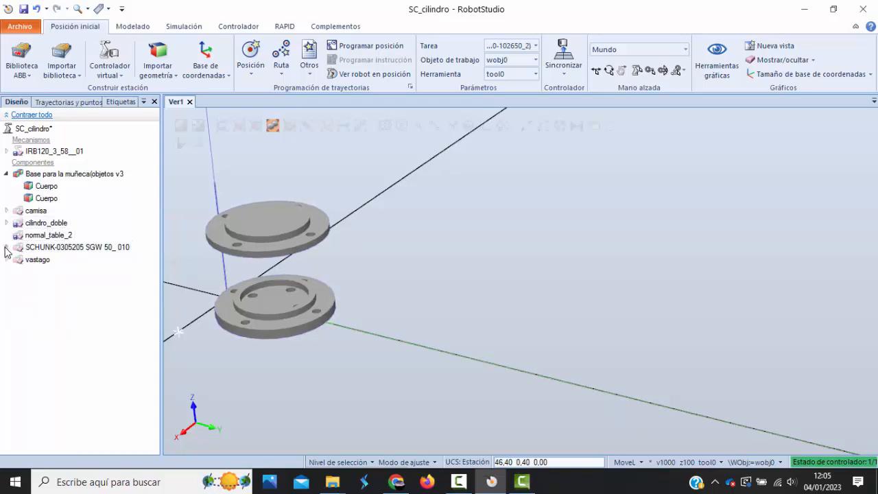
# Try rotating the wrist base's lower disc 180° about the world X axis
pyautogui.click(46, 185)
pyautogui.click(46, 198)
pyautogui.rightClick(48, 187)
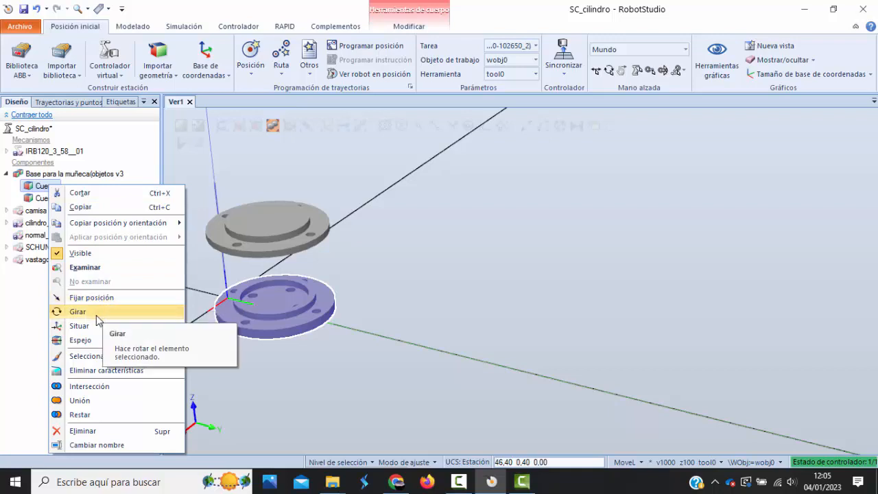
pyautogui.click(96, 313)
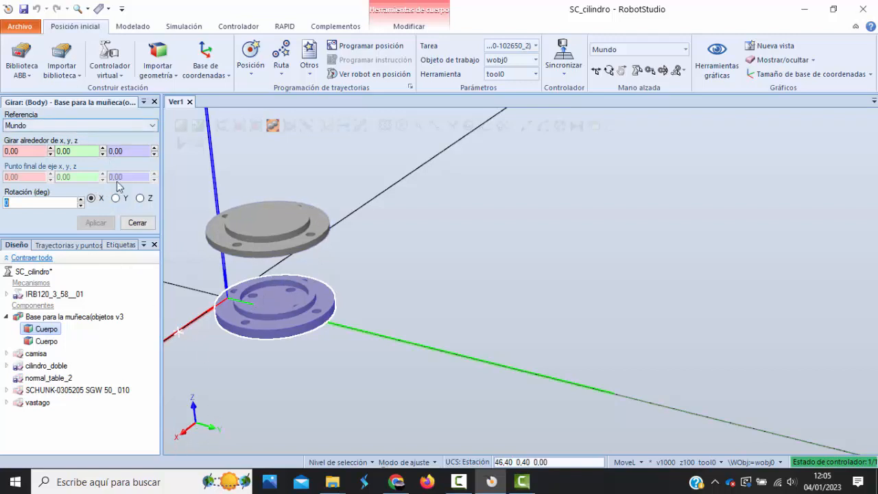
pyautogui.write('180')
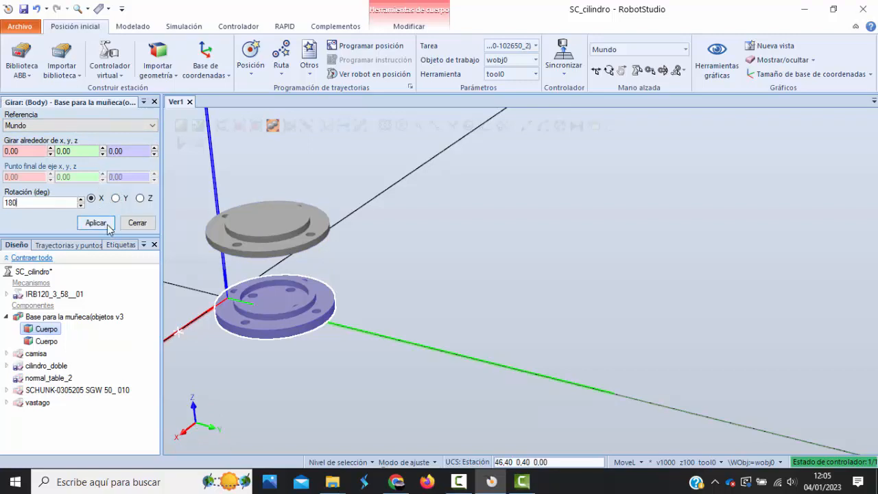
pyautogui.click(96, 223)
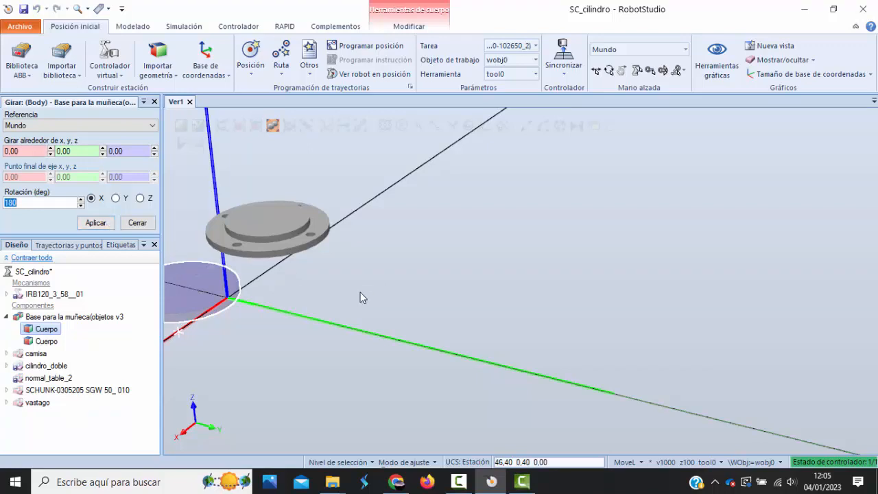
# Reverse the lower disc's rotation by rotating it -180° about the world X axis, and close the rotation settings
pyautogui.scroll(-2, 360, 291)
pyautogui.scroll(1, 361, 289)
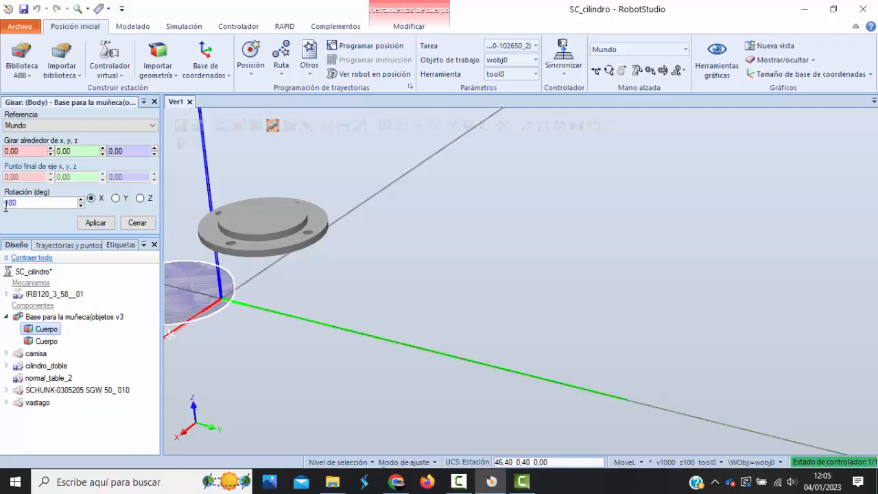
pyautogui.click(96, 224)
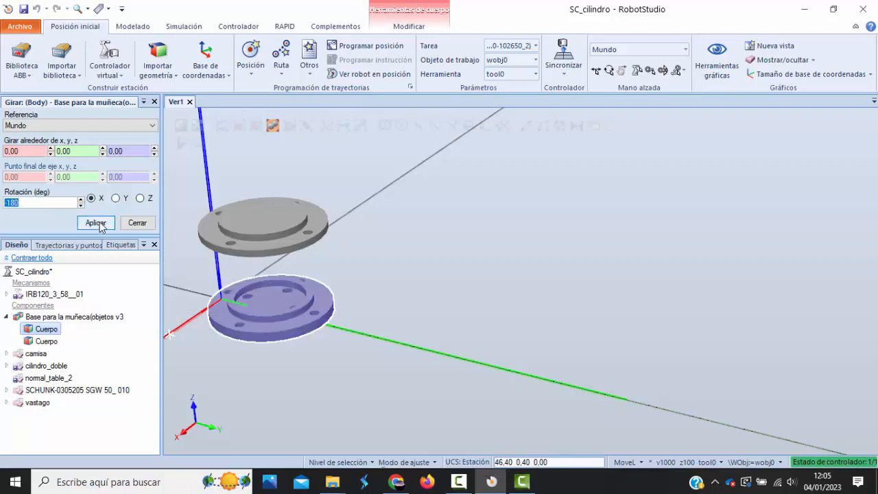
pyautogui.click(137, 222)
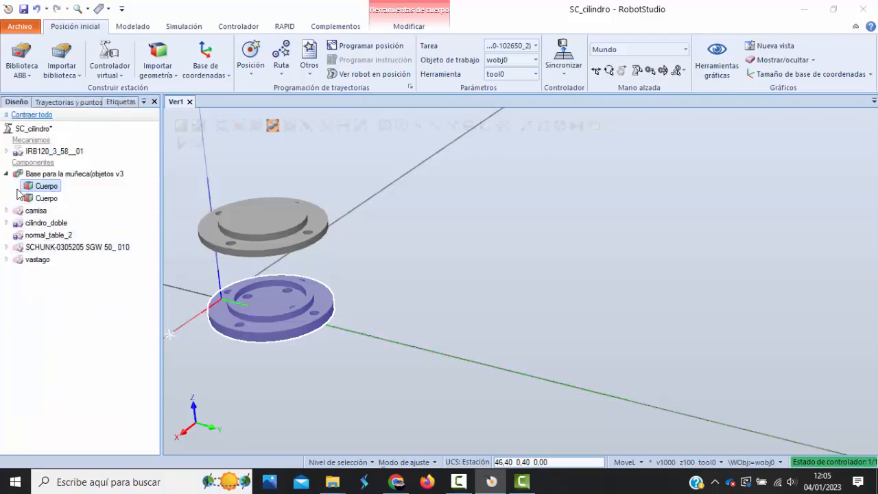
# Rotate the wrist base's upper disc 180° about the world X axis
pyautogui.click(43, 198)
pyautogui.rightClick(41, 199)
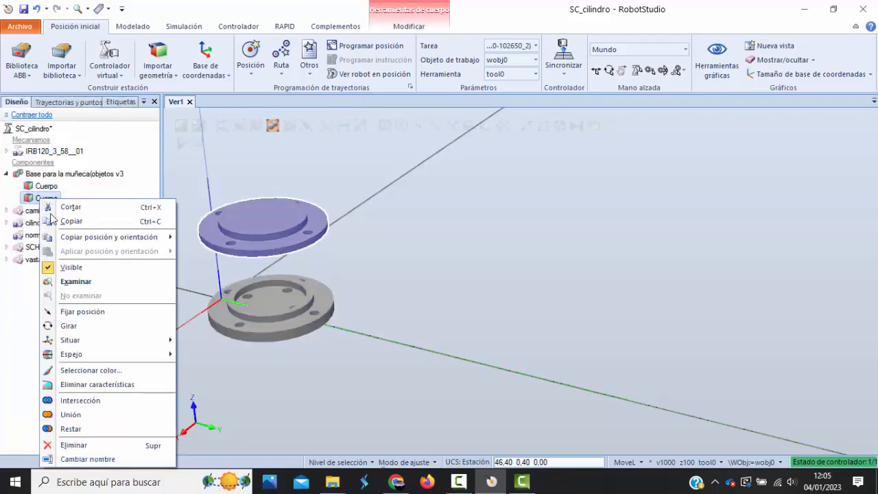
pyautogui.click(113, 326)
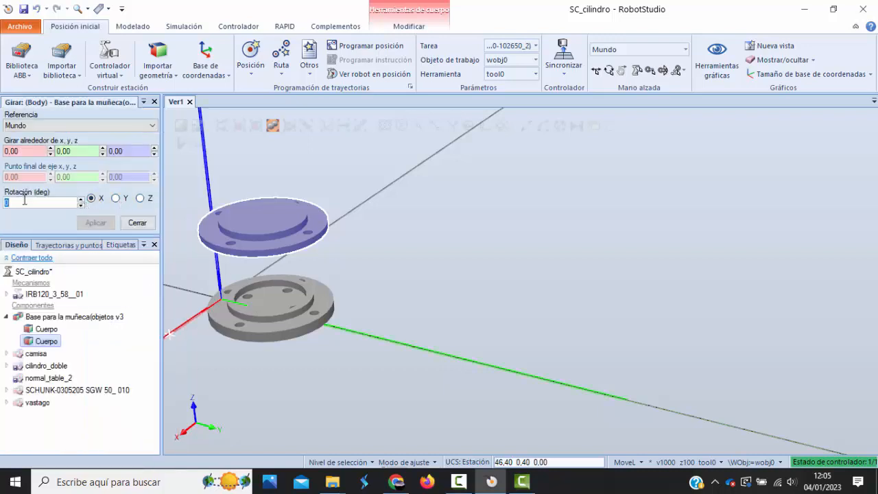
pyautogui.write('180.00')
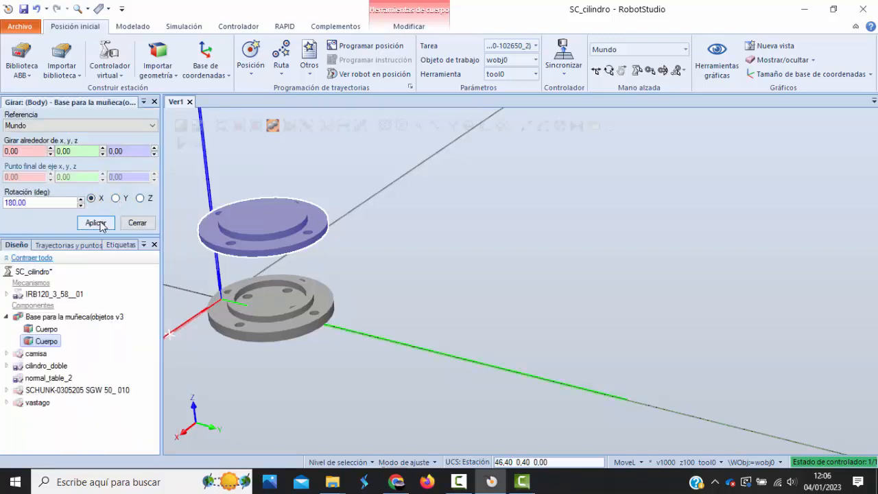
pyautogui.click(96, 223)
pyautogui.click(137, 223)
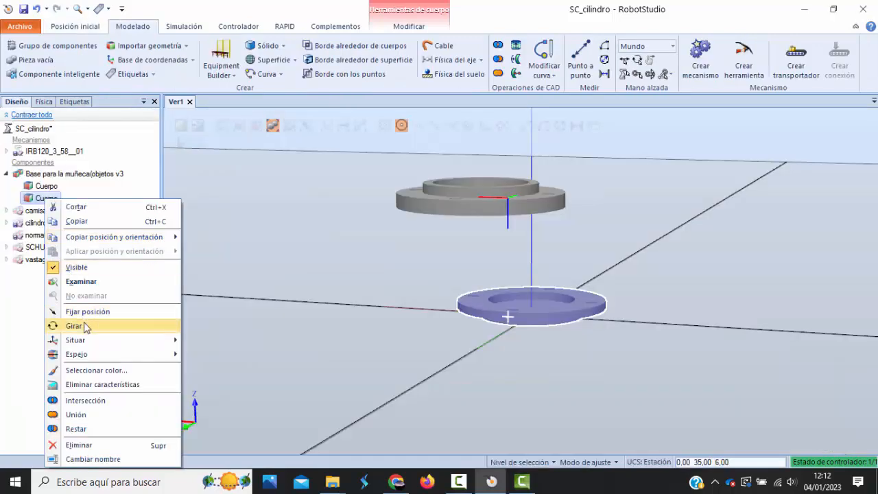
# Place the flipped disc onto the other disc by one point, from its centre at 0, 0, 0 to the other disc's centre
pyautogui.moveTo(95, 345)
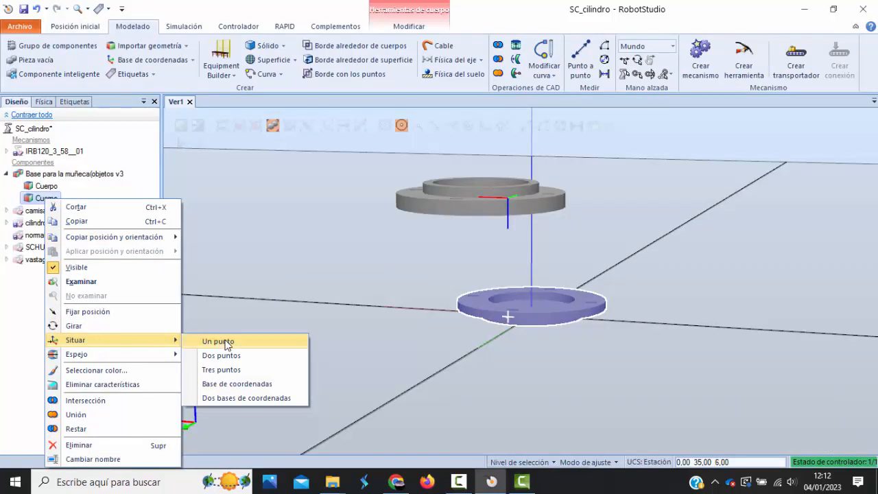
pyautogui.click(222, 341)
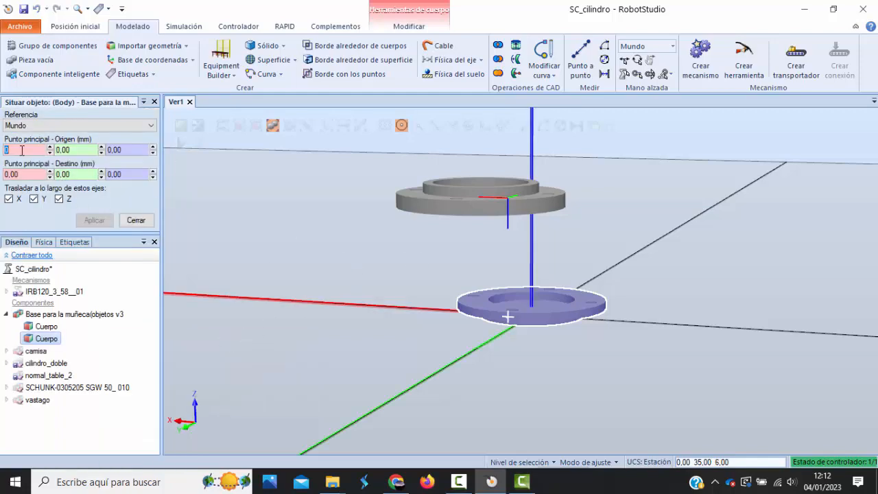
pyautogui.keyDown('ctrl'); pyautogui.keyDown('shift'); pyautogui.moveTo(609, 379); pyautogui.dragTo(374, 275); pyautogui.keyUp('shift'); pyautogui.keyUp('ctrl')
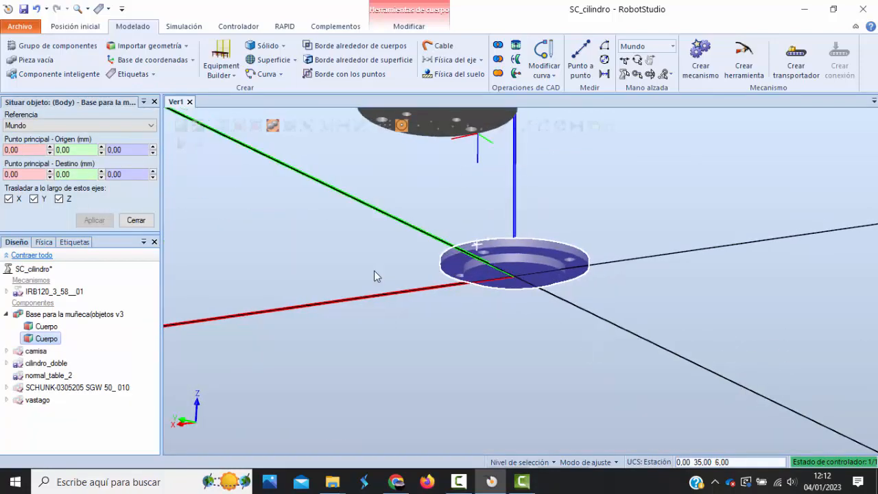
pyautogui.click(526, 261)
pyautogui.keyDown('ctrl'); pyautogui.keyDown('shift'); pyautogui.moveTo(559, 216); pyautogui.dragTo(486, 328); pyautogui.keyUp('shift'); pyautogui.keyUp('ctrl')
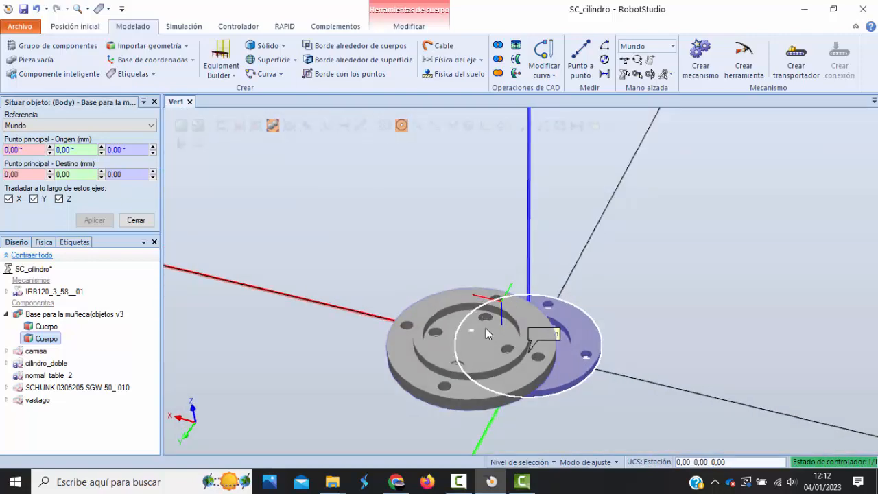
pyautogui.click(48, 175)
pyautogui.write('0')
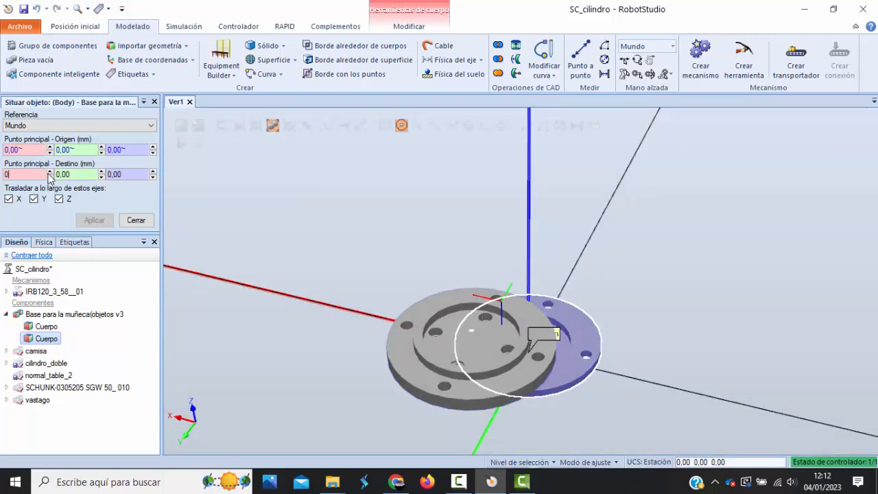
pyautogui.click(456, 320)
pyautogui.click(93, 220)
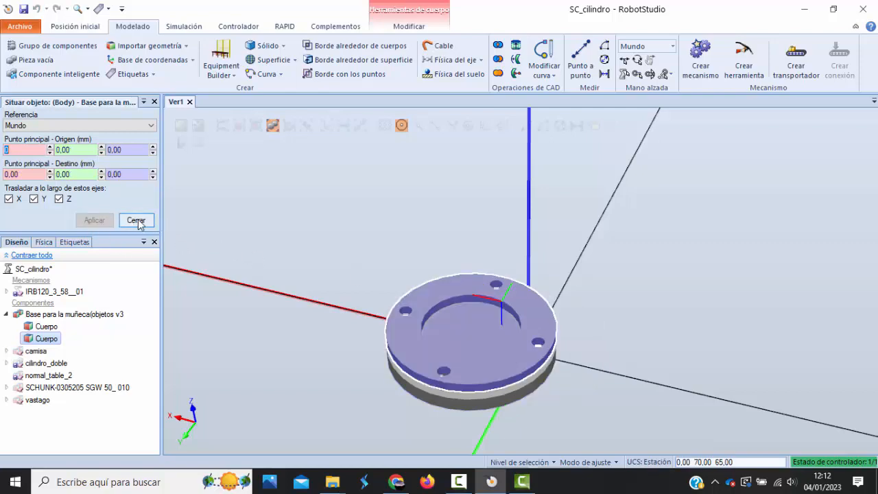
# Set the whole wrist base's position to Y 0 and Z 0 mm in the world reference and close the position settings
pyautogui.keyDown('ctrl'); pyautogui.keyDown('shift'); pyautogui.moveTo(661, 290); pyautogui.dragTo(697, 248); pyautogui.keyUp('shift'); pyautogui.keyUp('ctrl')
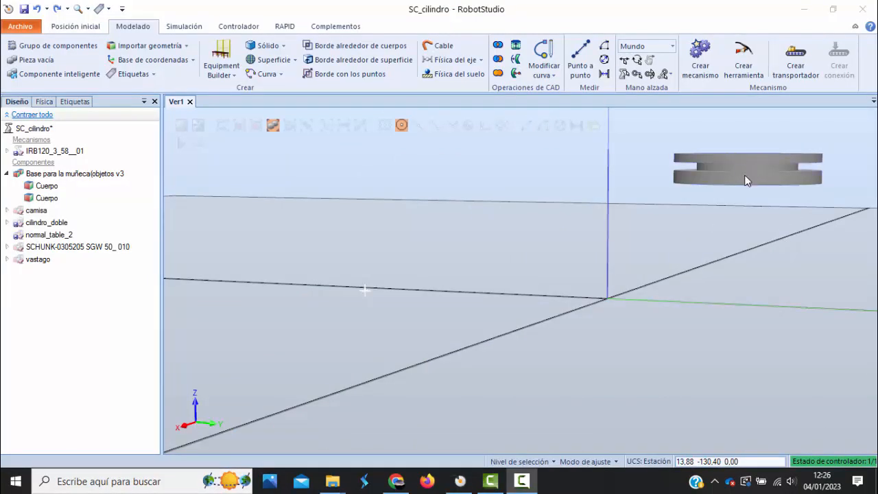
pyautogui.click(58, 175)
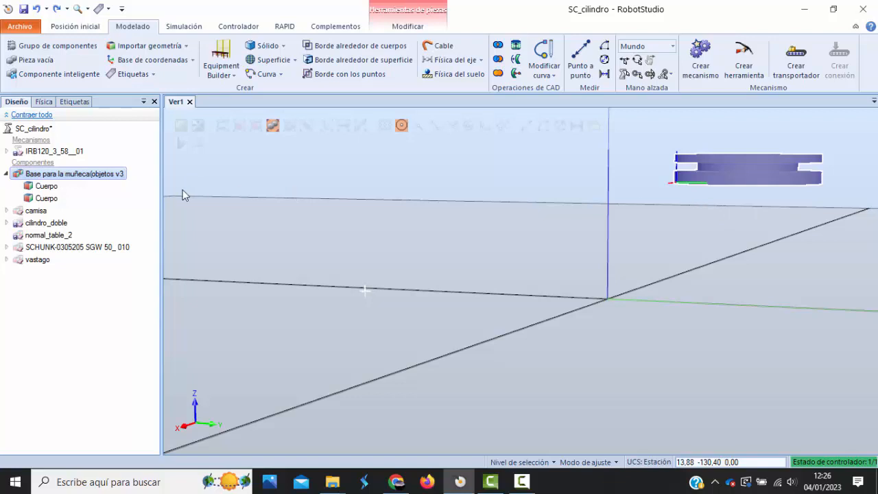
pyautogui.rightClick(103, 175)
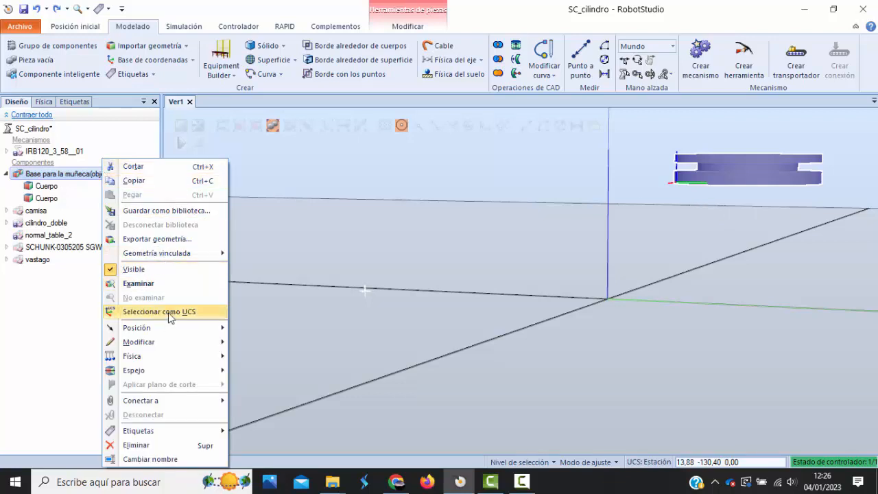
pyautogui.moveTo(167, 327)
pyautogui.click(268, 330)
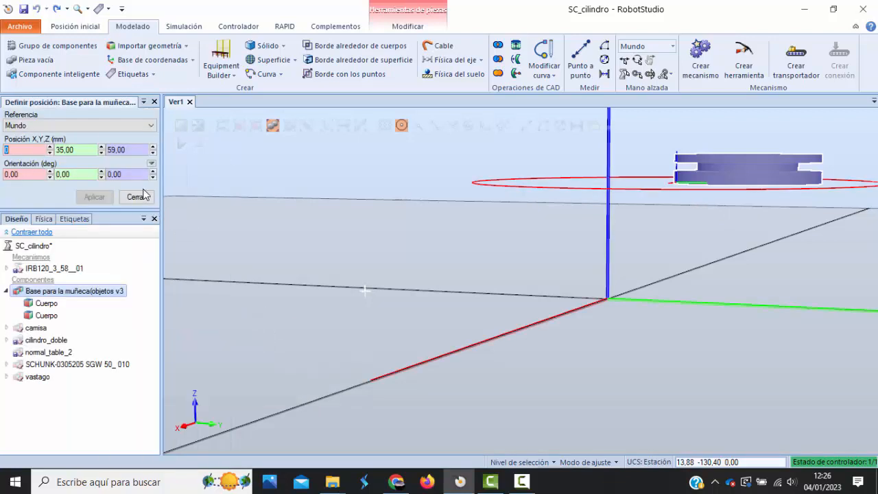
pyautogui.click(137, 152)
pyautogui.write('0')
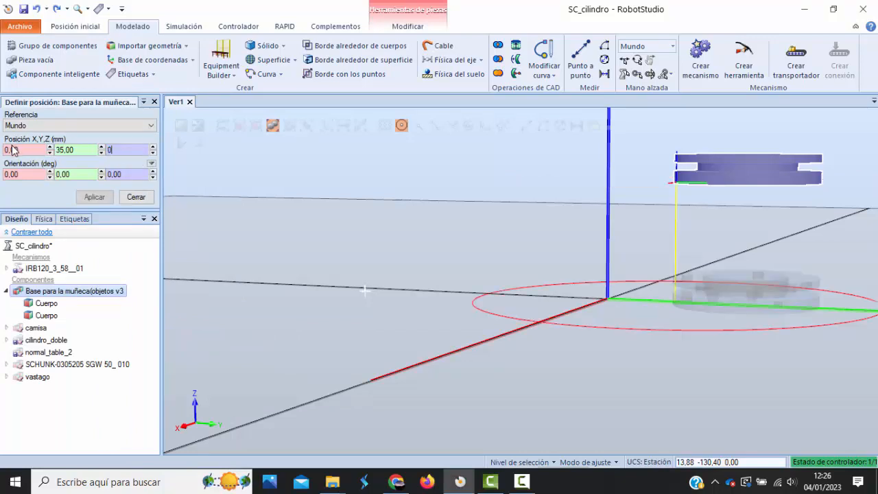
pyautogui.click(77, 149)
pyautogui.write('0')
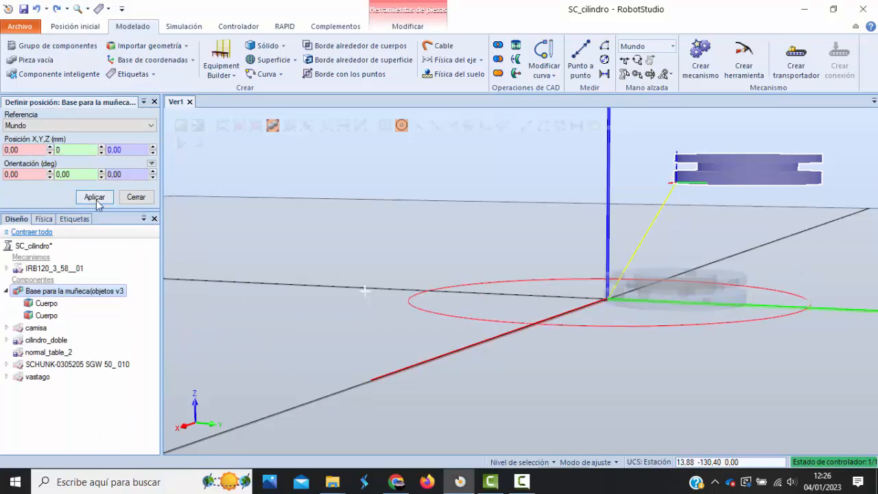
pyautogui.click(96, 197)
pyautogui.click(134, 197)
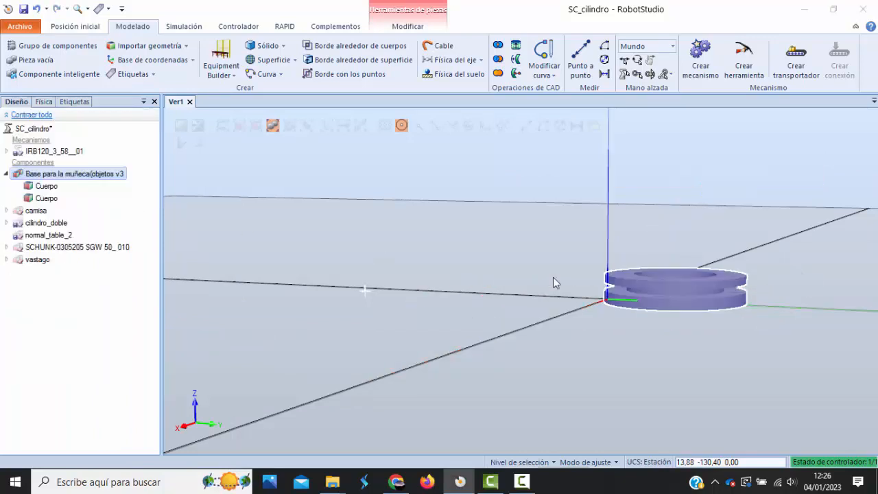
# Set the wrist base's local origin at the centre of its bottom face, at world position 0, 35, 0 mm
pyautogui.keyDown('ctrl'); pyautogui.keyDown('shift'); pyautogui.moveTo(781, 319); pyautogui.dragTo(658, 310); pyautogui.keyUp('shift'); pyautogui.keyUp('ctrl')
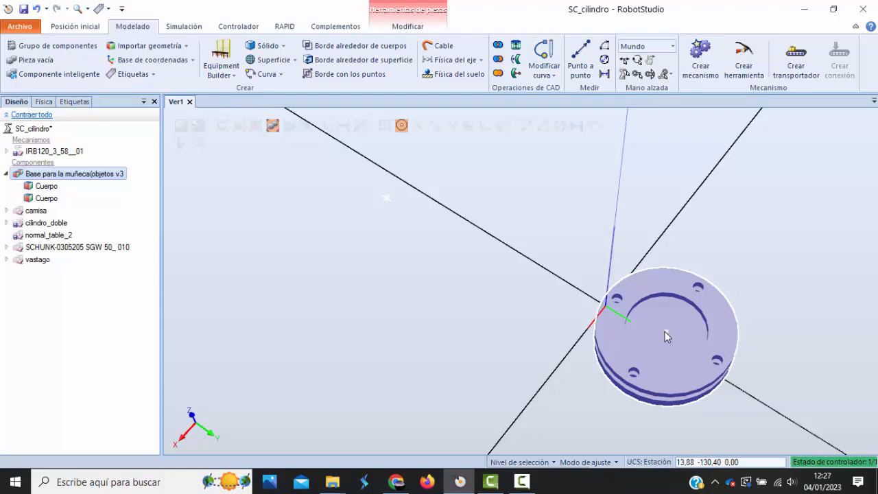
pyautogui.keyDown('ctrl'); pyautogui.keyDown('shift'); pyautogui.moveTo(741, 293); pyautogui.dragTo(762, 183); pyautogui.keyUp('shift'); pyautogui.keyUp('ctrl')
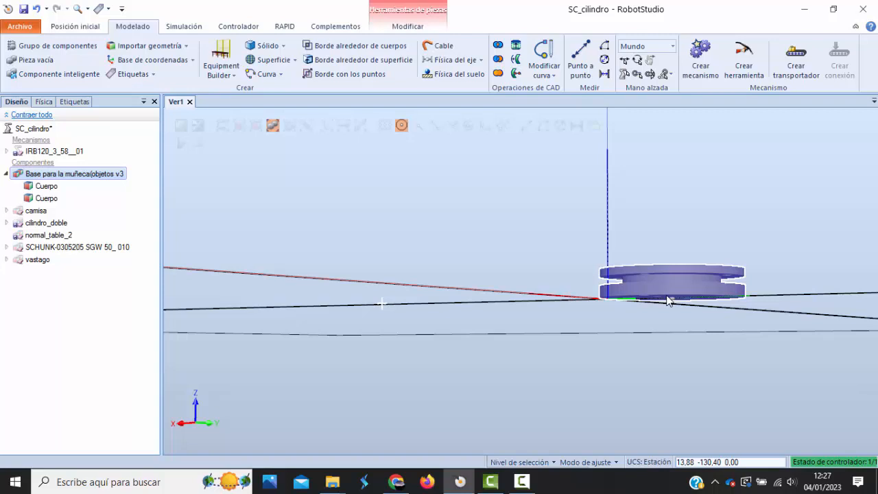
pyautogui.rightClick(87, 180)
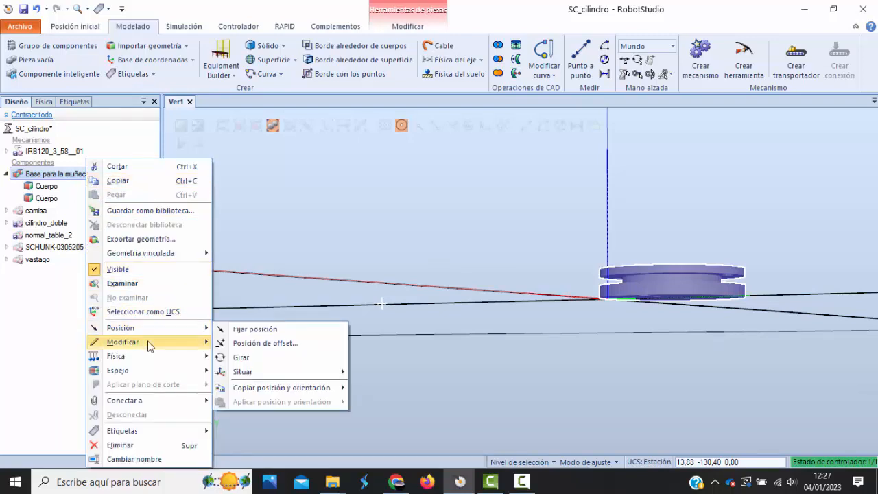
pyautogui.moveTo(149, 343)
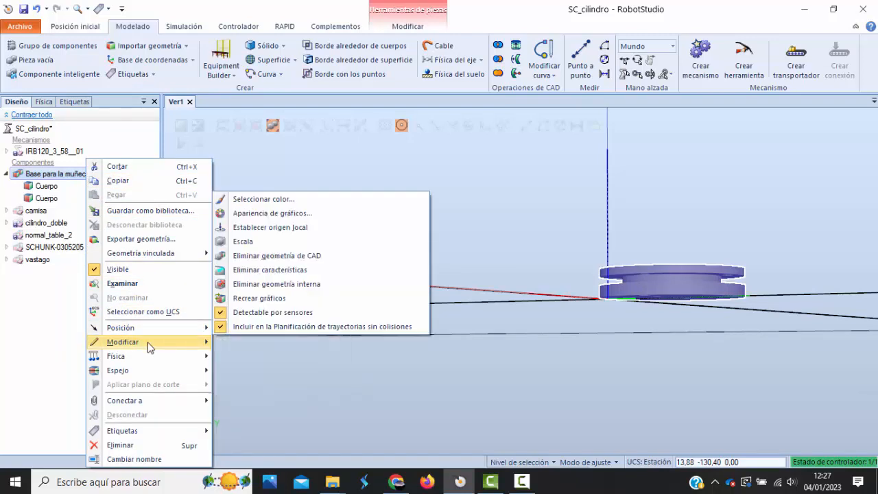
pyautogui.click(268, 228)
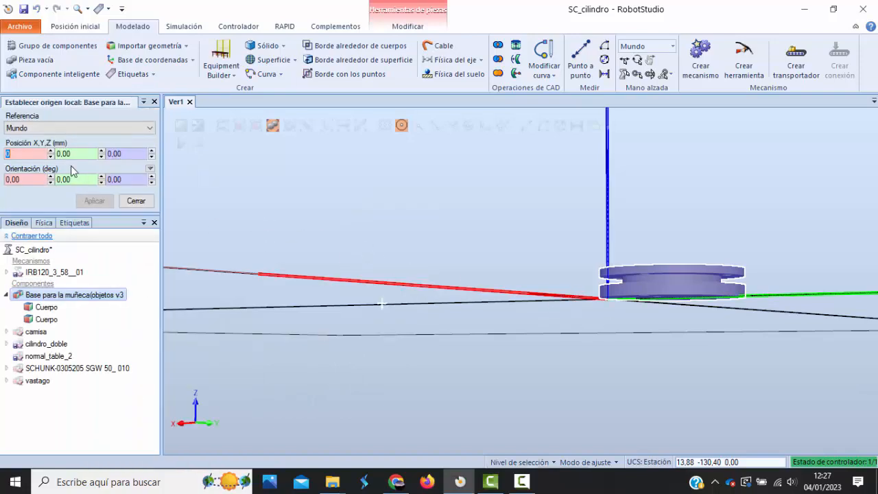
pyautogui.keyDown('ctrl'); pyautogui.keyDown('shift'); pyautogui.moveTo(710, 337); pyautogui.dragTo(674, 268); pyautogui.keyUp('shift'); pyautogui.keyUp('ctrl')
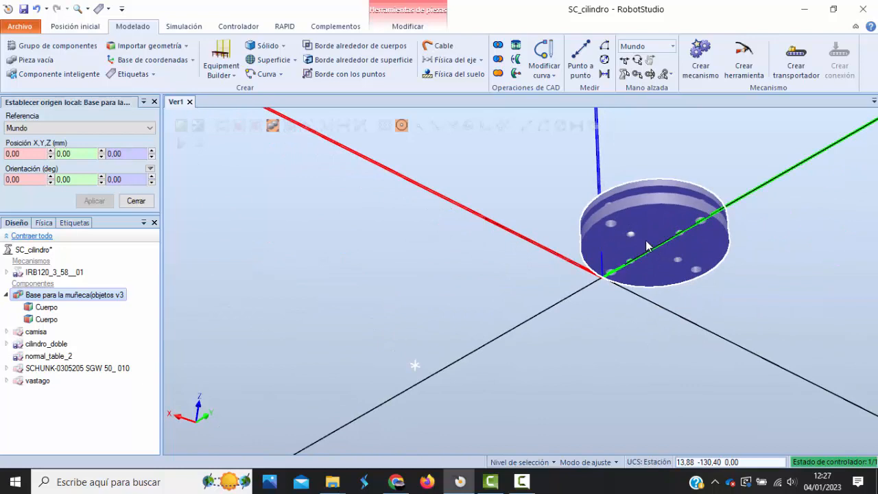
pyautogui.click(641, 212)
pyautogui.click(36, 154)
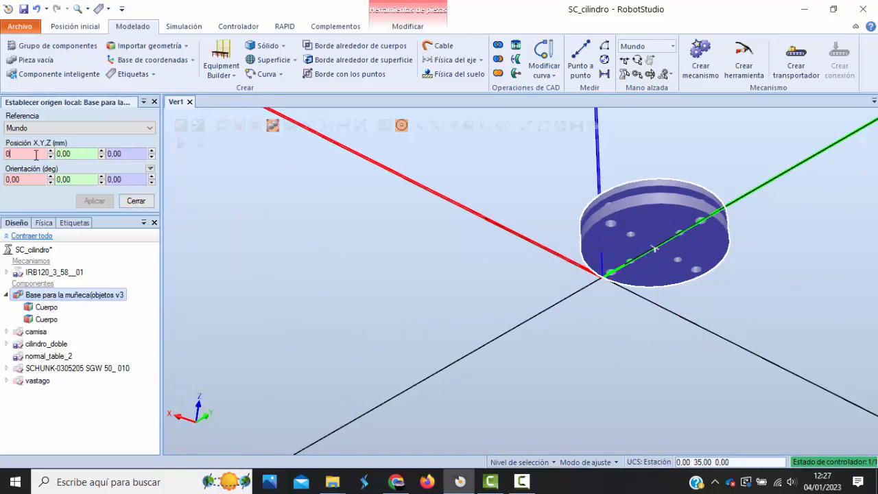
pyautogui.click(669, 278)
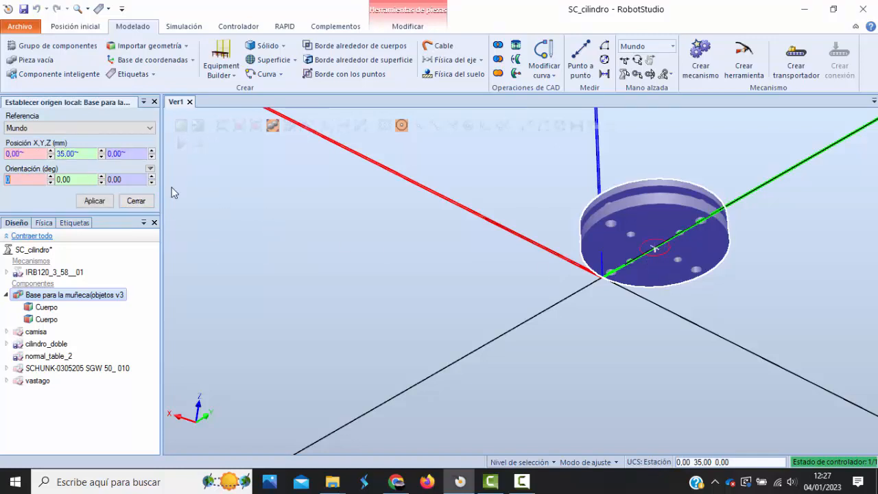
pyautogui.click(101, 203)
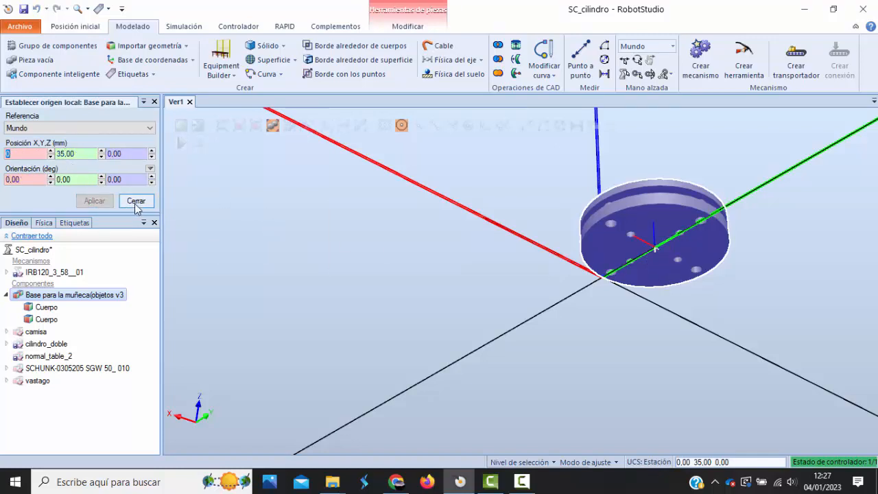
pyautogui.click(136, 202)
# Move the wrist base onto the world origin by setting its Y position to 0 mm
pyautogui.keyDown('ctrl'); pyautogui.keyDown('shift'); pyautogui.moveTo(654, 266); pyautogui.dragTo(668, 327); pyautogui.keyUp('shift'); pyautogui.keyUp('ctrl')
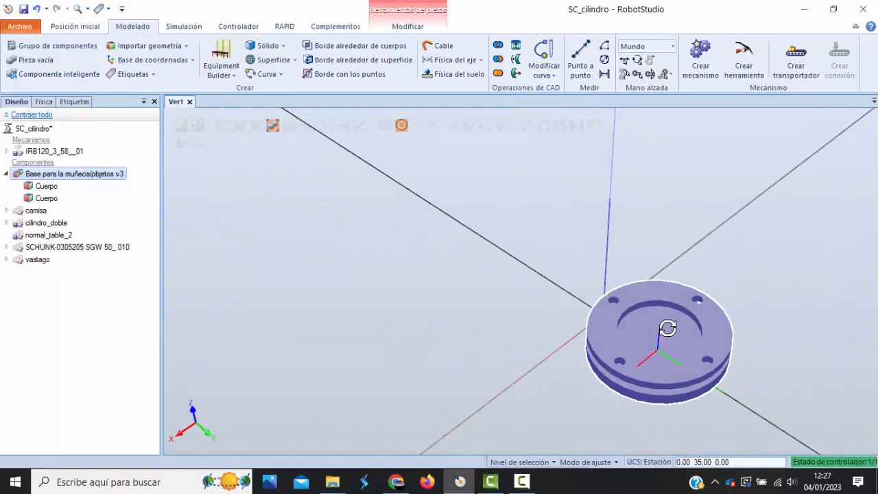
pyautogui.rightClick(72, 177)
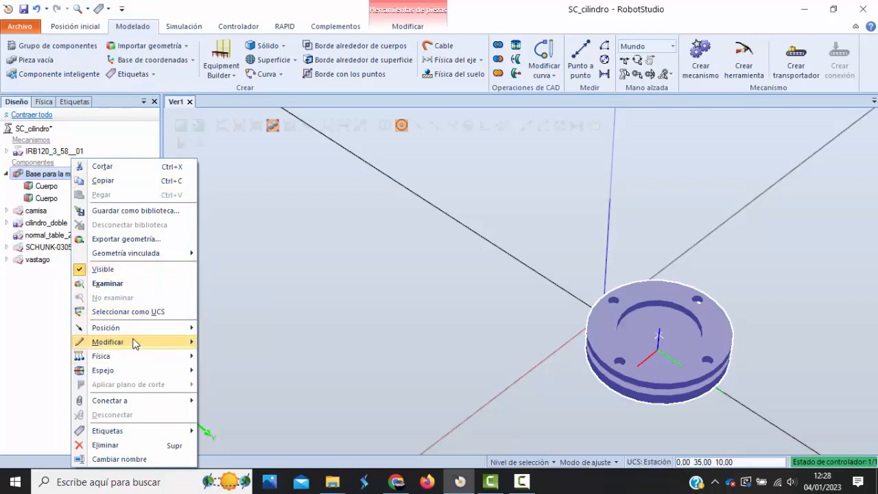
pyautogui.moveTo(141, 329)
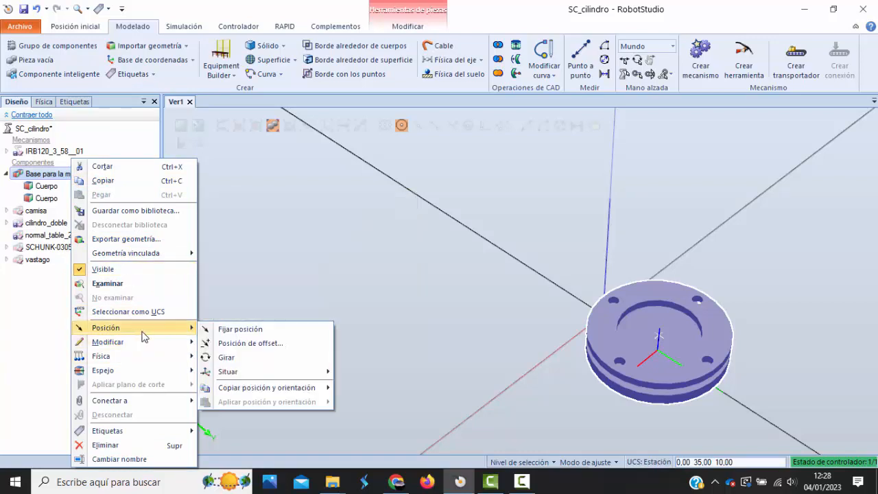
pyautogui.click(237, 329)
pyautogui.click(75, 150)
pyautogui.write('0')
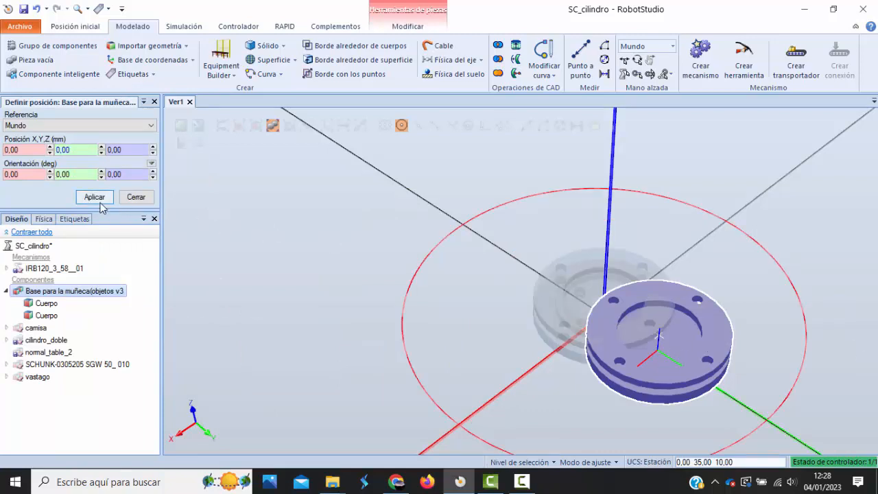
pyautogui.click(94, 197)
pyautogui.click(135, 196)
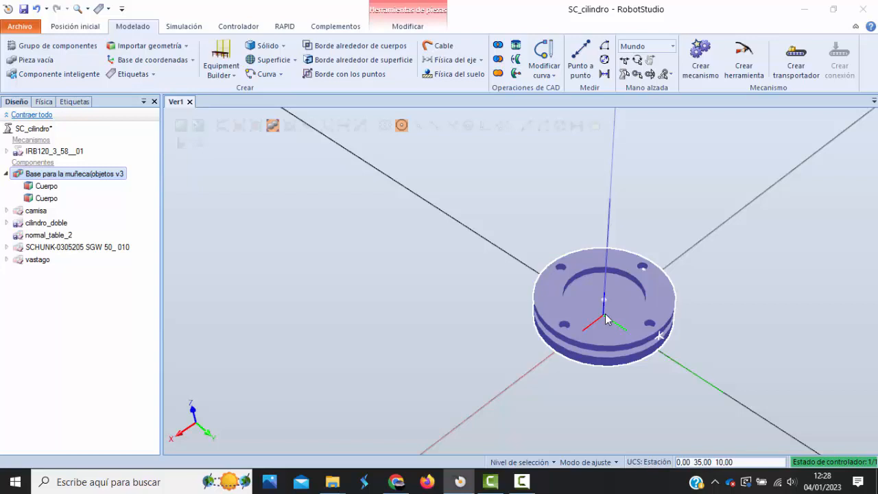
# Save the wrist base as the library file "Base para la muñeca.rslib" in the Libraries folder, replacing the existing file
pyautogui.click(382, 276)
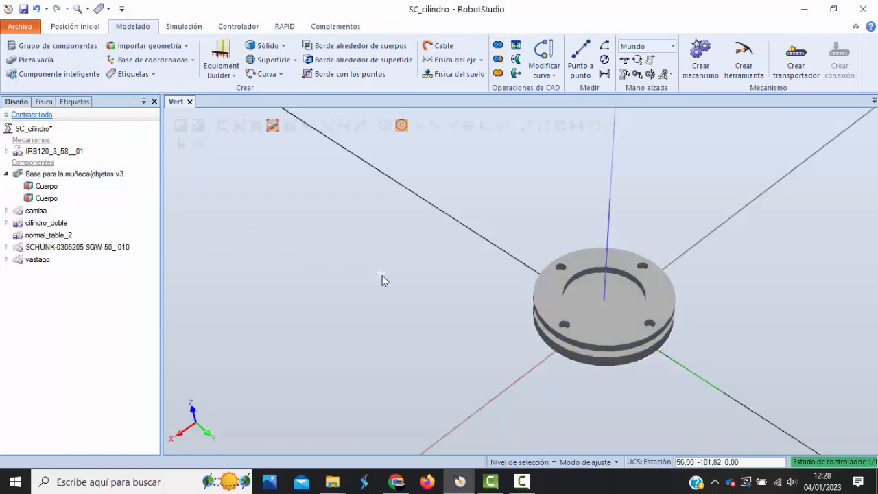
pyautogui.click(75, 174)
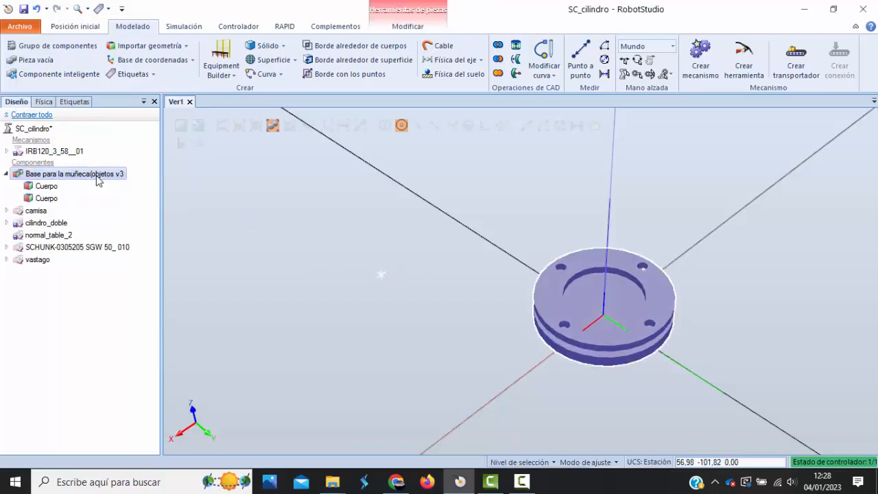
pyautogui.keyDown('ctrl'); pyautogui.keyDown('shift'); pyautogui.moveTo(760, 415); pyautogui.dragTo(780, 402); pyautogui.keyUp('shift'); pyautogui.keyUp('ctrl')
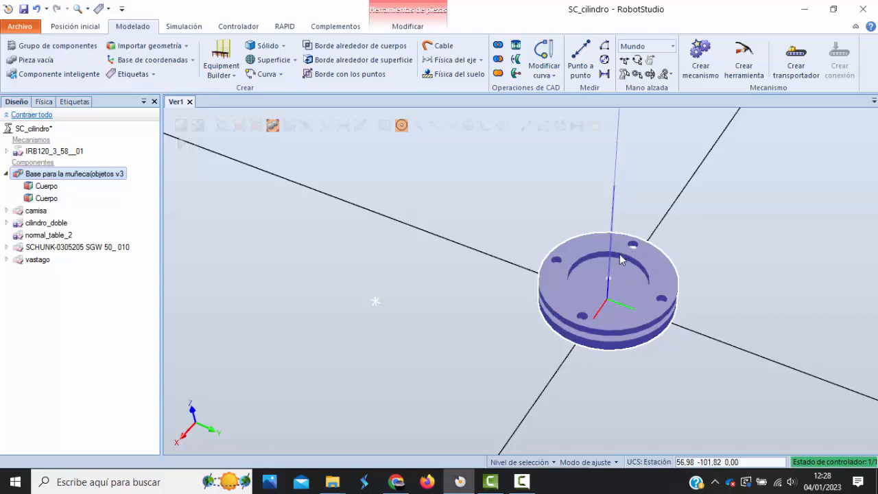
pyautogui.rightClick(80, 175)
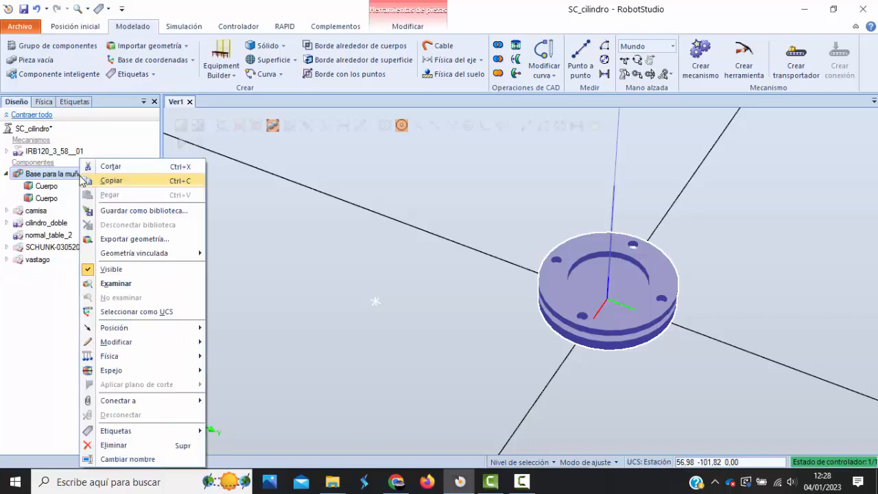
pyautogui.click(133, 214)
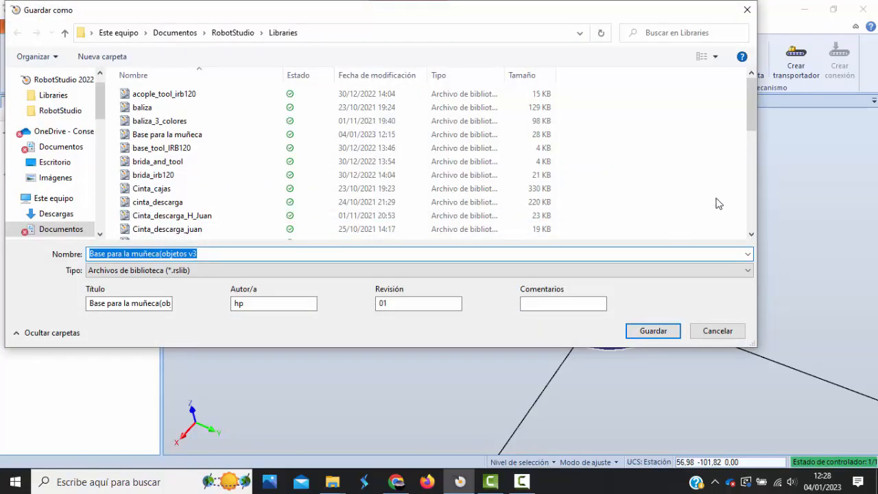
pyautogui.moveTo(751, 124); pyautogui.dragTo(751, 126)
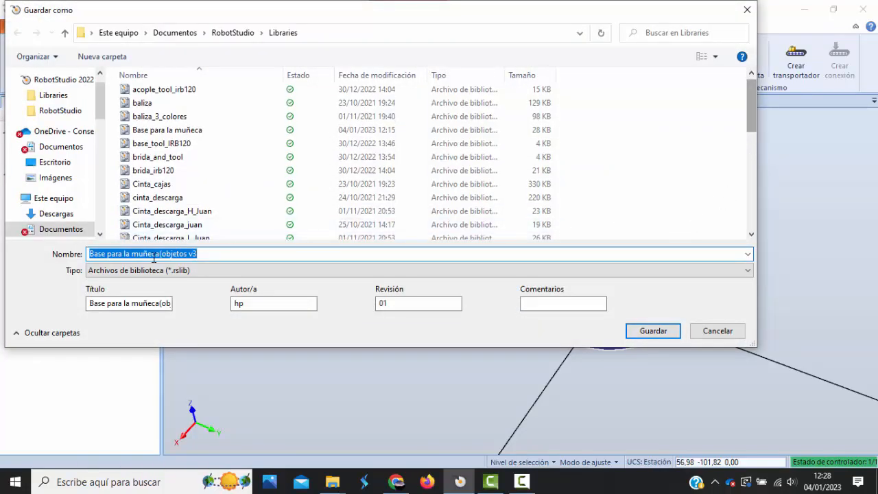
pyautogui.moveTo(231, 255); pyautogui.dragTo(166, 254)
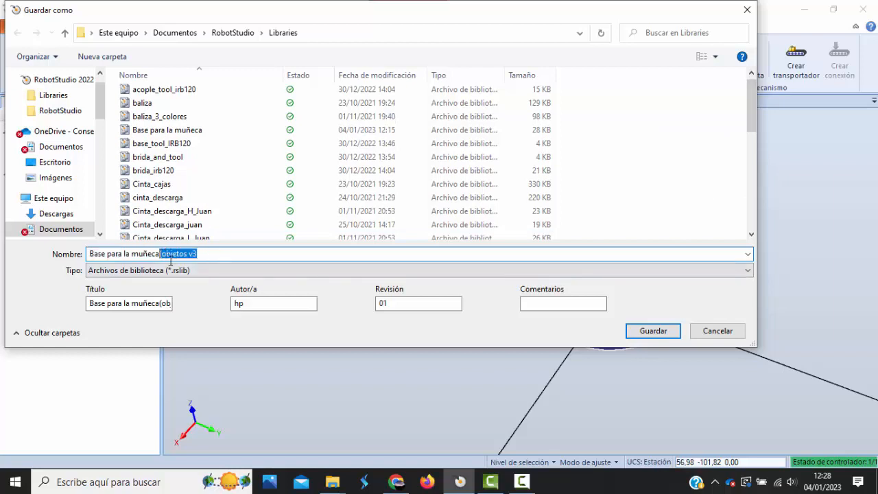
pyautogui.press('BackSpace')
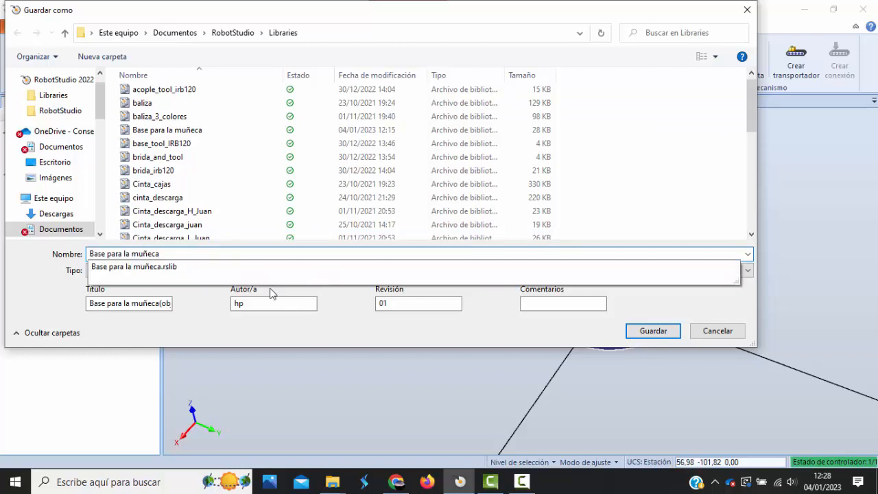
pyautogui.click(505, 316)
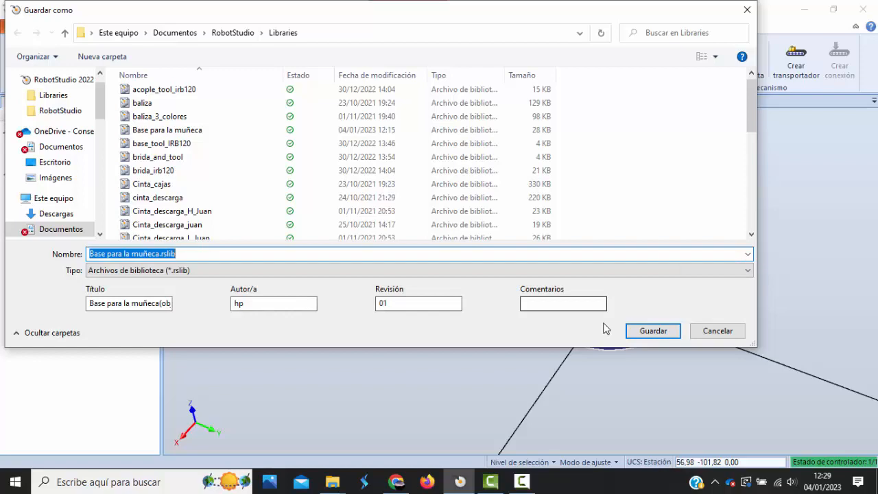
pyautogui.click(655, 332)
pyautogui.click(479, 244)
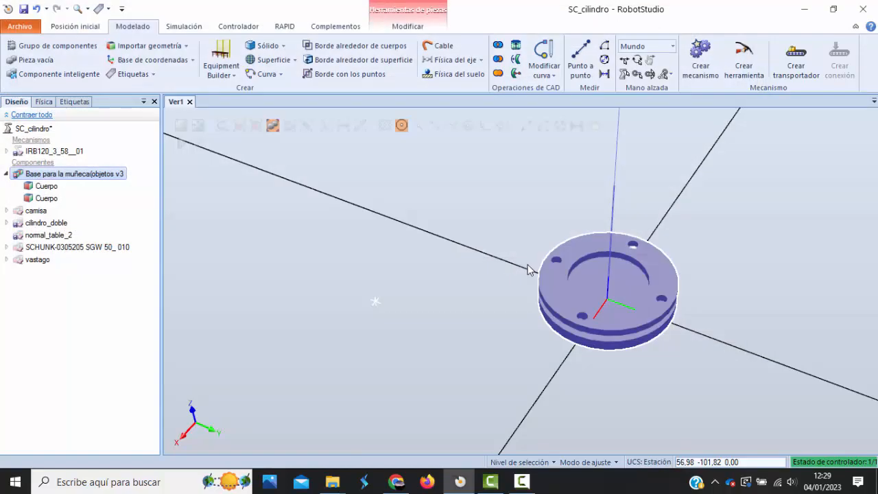
# Make the SCHUNK-0305205 SGW 50_ 010 gripper visible in the station
pyautogui.moveTo(755, 349)
pyautogui.keyDown('ctrl'); pyautogui.keyDown('shift'); pyautogui.mouseDown()
pyautogui.moveTo(737, 318)
pyautogui.moveTo(747, 295)
pyautogui.moveTo(747, 335)
pyautogui.mouseUp(); pyautogui.keyUp('shift'); pyautogui.keyUp('ctrl')
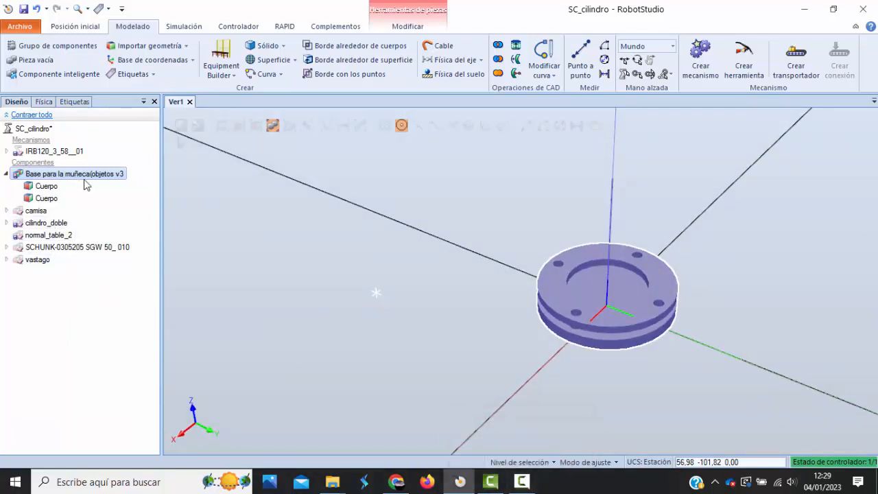
pyautogui.rightClick(60, 254)
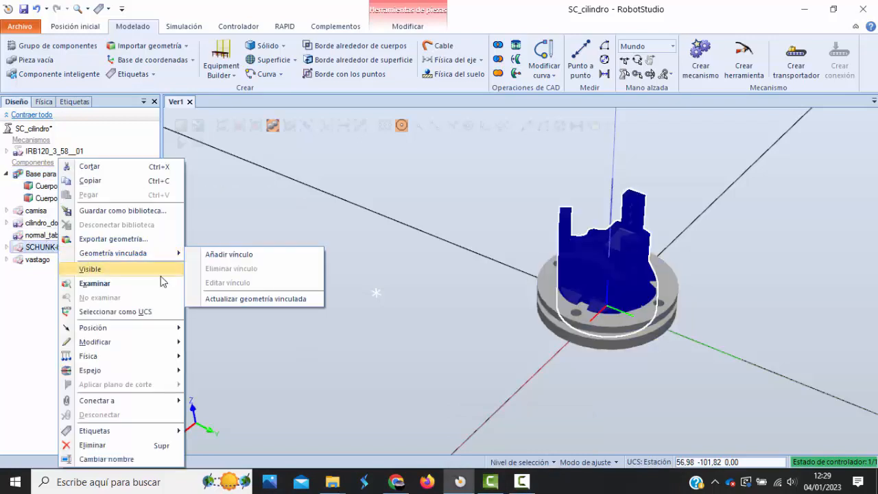
pyautogui.click(131, 273)
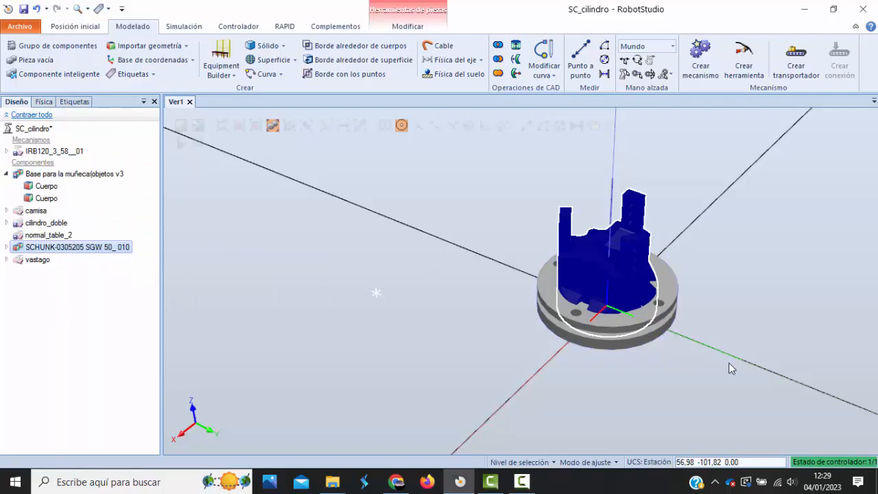
pyautogui.keyDown('ctrl'); pyautogui.keyDown('shift'); pyautogui.moveTo(730, 367); pyautogui.dragTo(702, 365); pyautogui.keyUp('shift'); pyautogui.keyUp('ctrl')
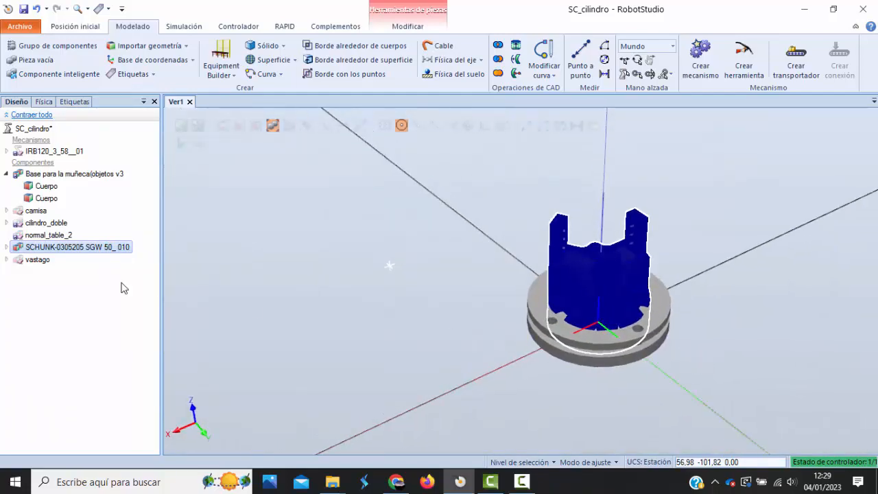
pyautogui.rightClick(78, 248)
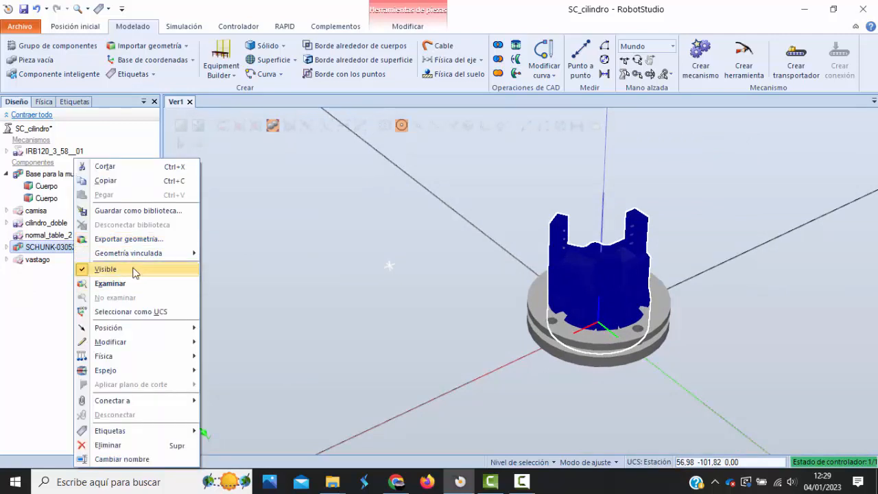
pyautogui.moveTo(152, 255)
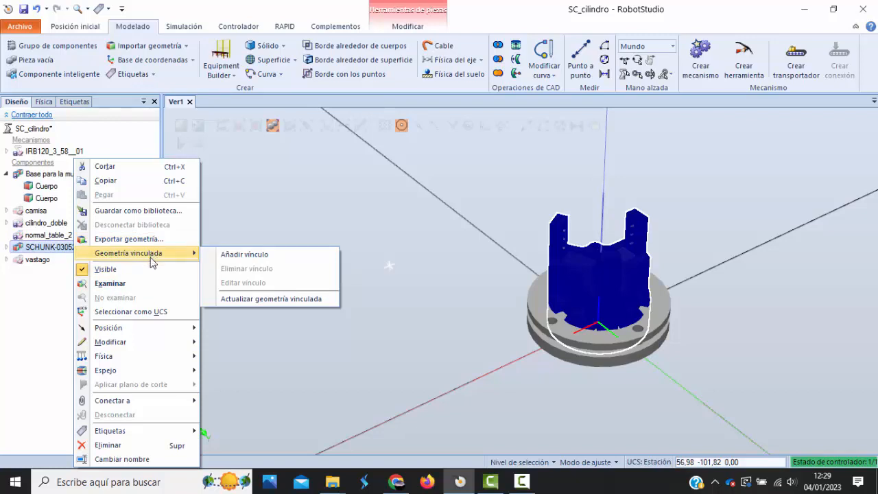
pyautogui.moveTo(146, 330)
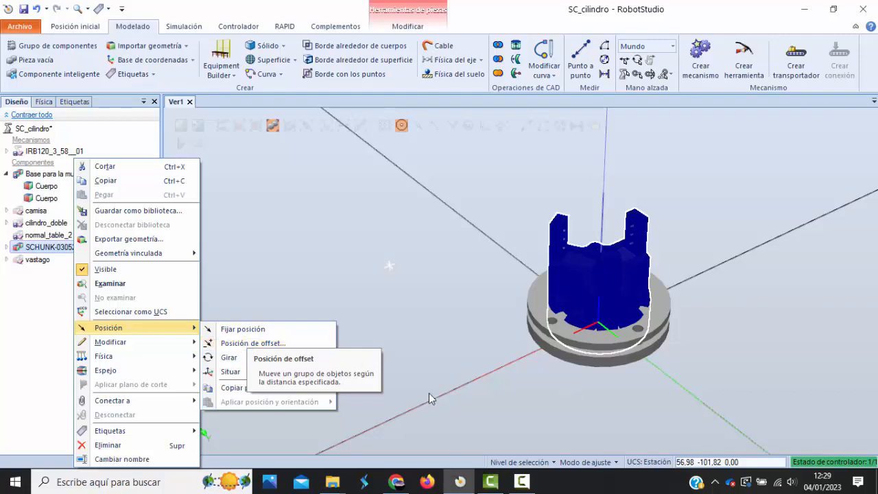
pyautogui.click(393, 323)
# Measure the wrist base's height point to point, from the edge of its upper flange down to its bottom edge
pyautogui.keyDown('ctrl'); pyautogui.keyDown('shift'); pyautogui.moveTo(427, 319); pyautogui.dragTo(427, 319); pyautogui.keyUp('shift'); pyautogui.keyUp('ctrl')
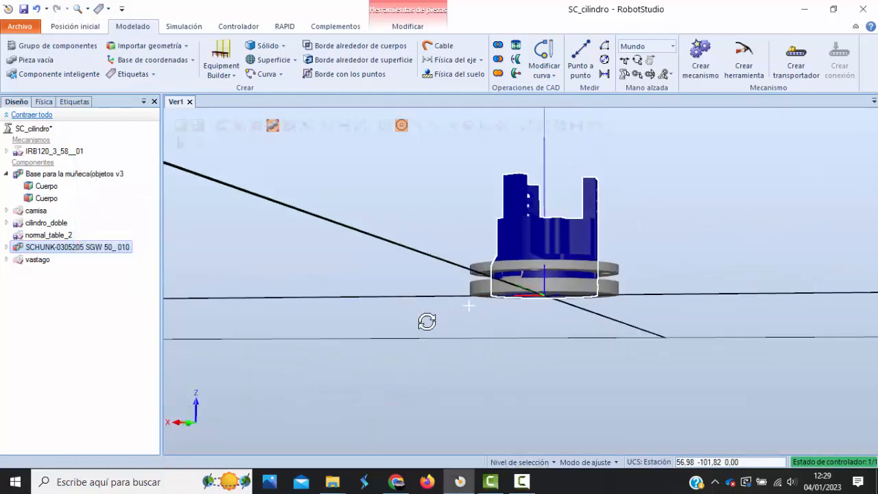
pyautogui.scroll(4, 631, 297)
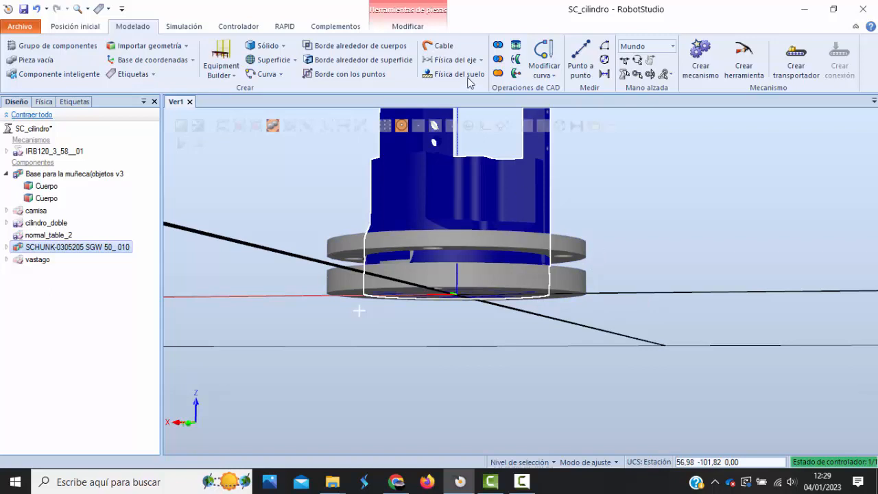
pyautogui.click(579, 72)
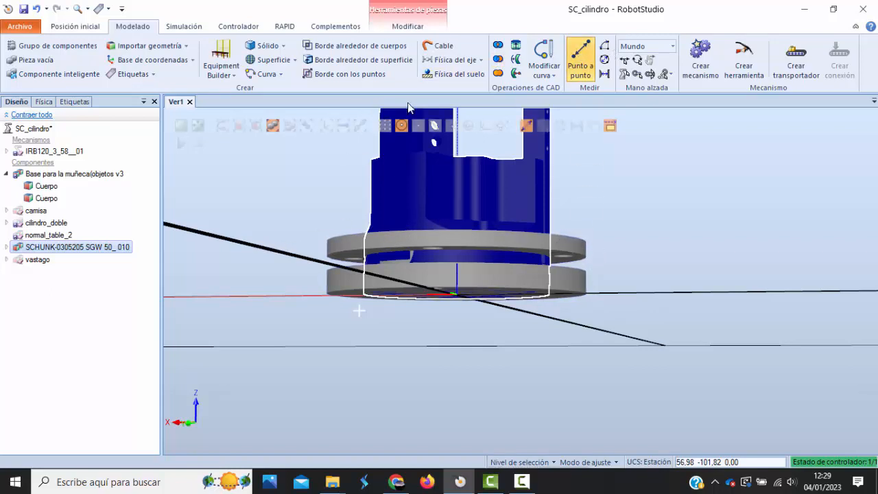
pyautogui.click(381, 129)
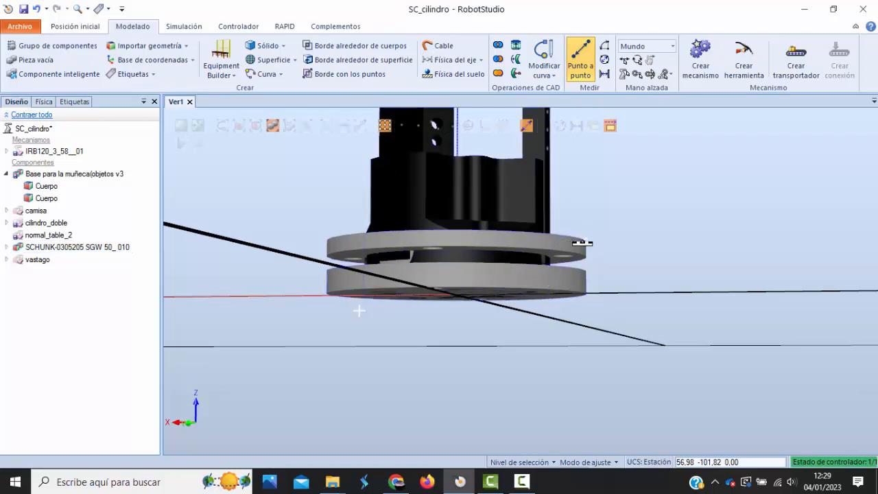
pyautogui.keyDown('ctrl'); pyautogui.keyDown('shift'); pyautogui.moveTo(631, 252); pyautogui.dragTo(494, 261); pyautogui.keyUp('shift'); pyautogui.keyUp('ctrl')
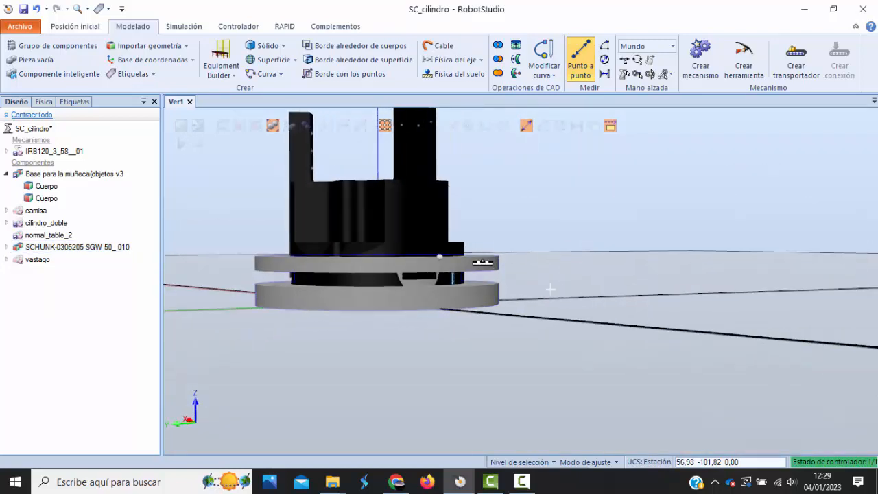
pyautogui.click(482, 262)
pyautogui.click(456, 309)
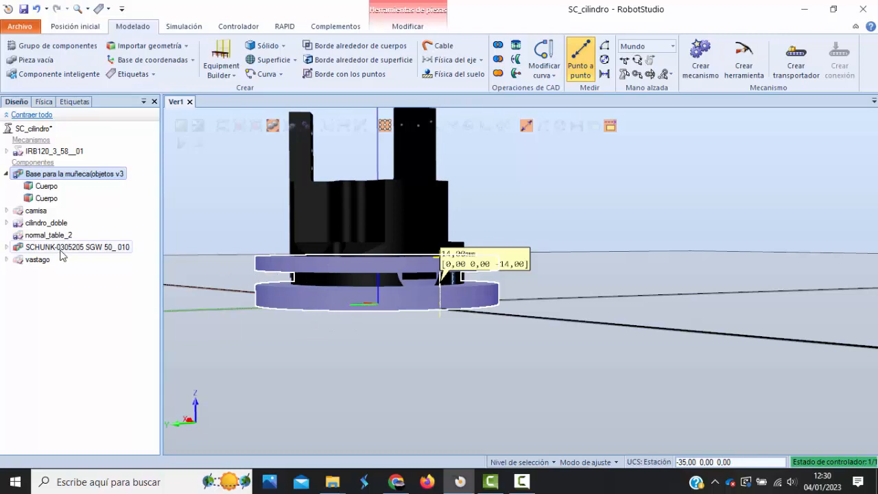
# Offset the wrist base by 14 mm along Z, relative to the world
pyautogui.rightClick(89, 182)
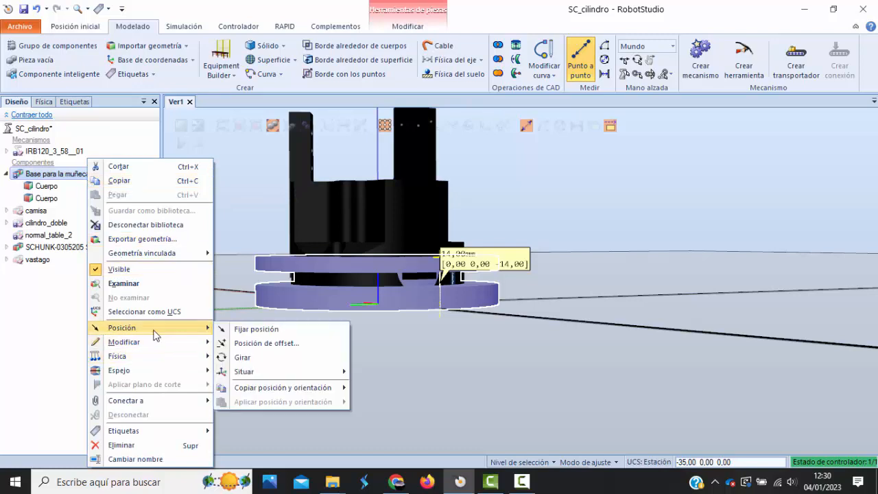
pyautogui.click(263, 346)
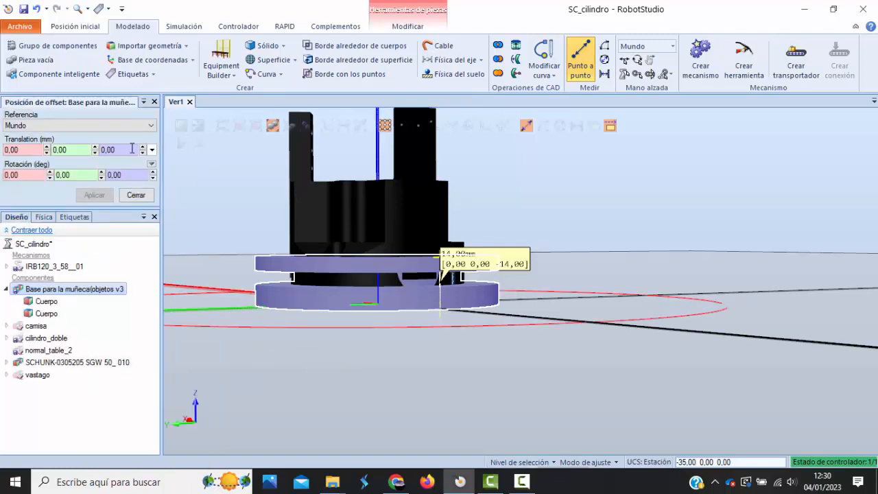
pyautogui.moveTo(130, 148); pyautogui.dragTo(61, 149)
pyautogui.write('14')
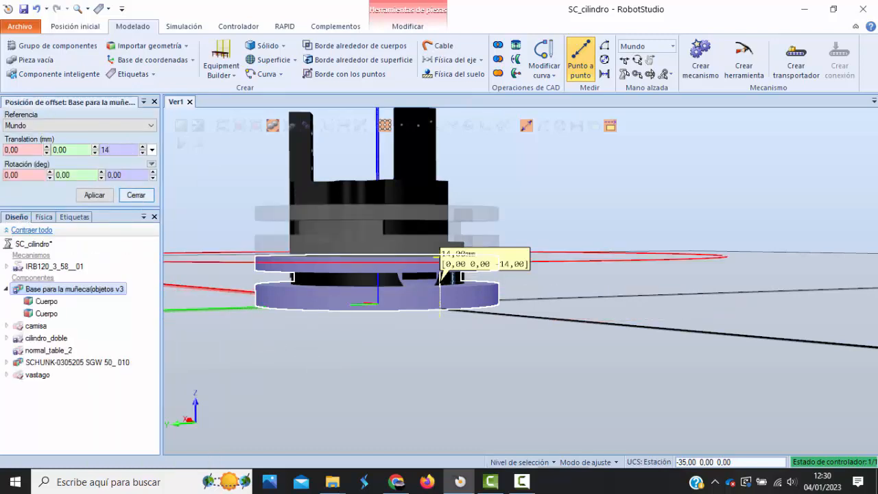
pyautogui.click(96, 195)
pyautogui.click(130, 196)
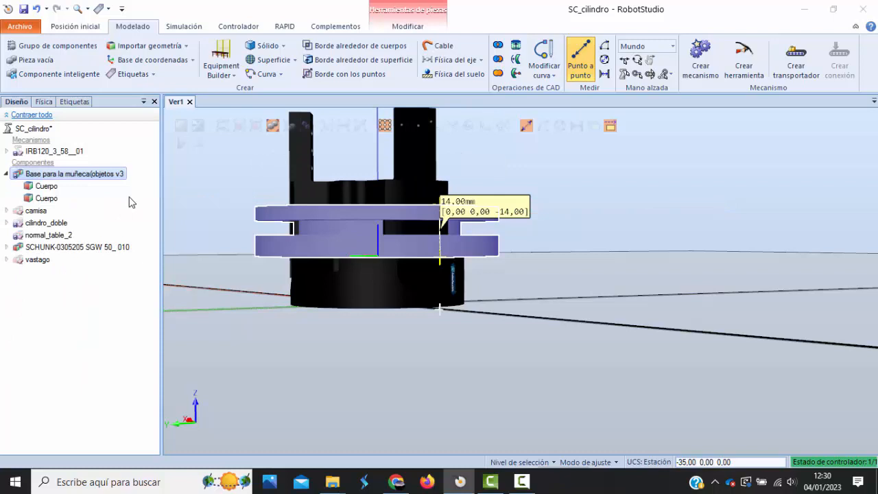
# Undo the offset applied to the wrist base
pyautogui.rightClick(91, 177)
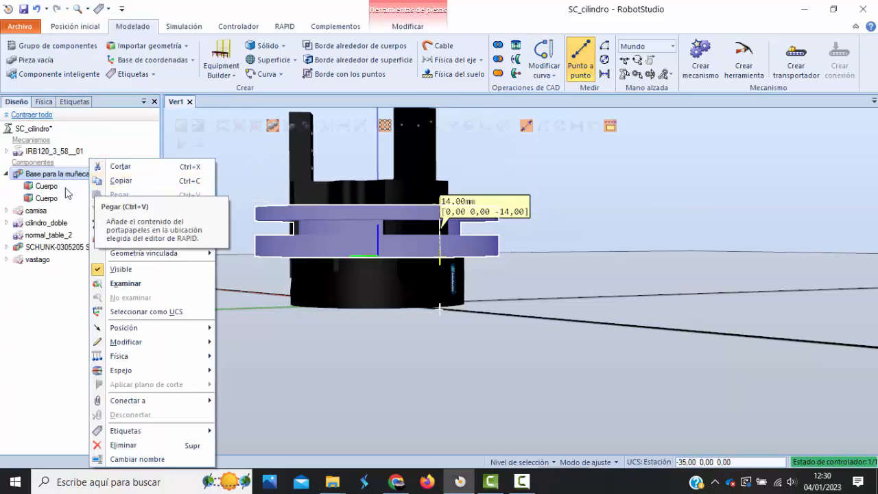
pyautogui.click(68, 249)
pyautogui.rightClick(69, 250)
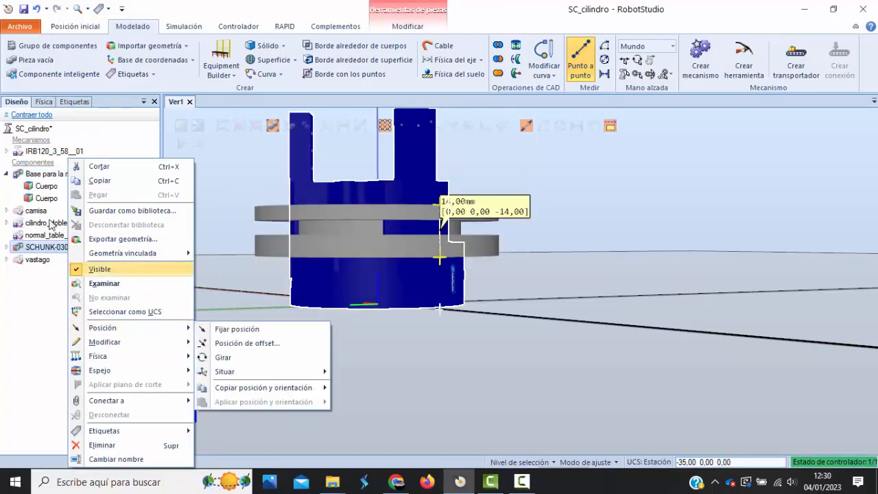
pyautogui.click(40, 10)
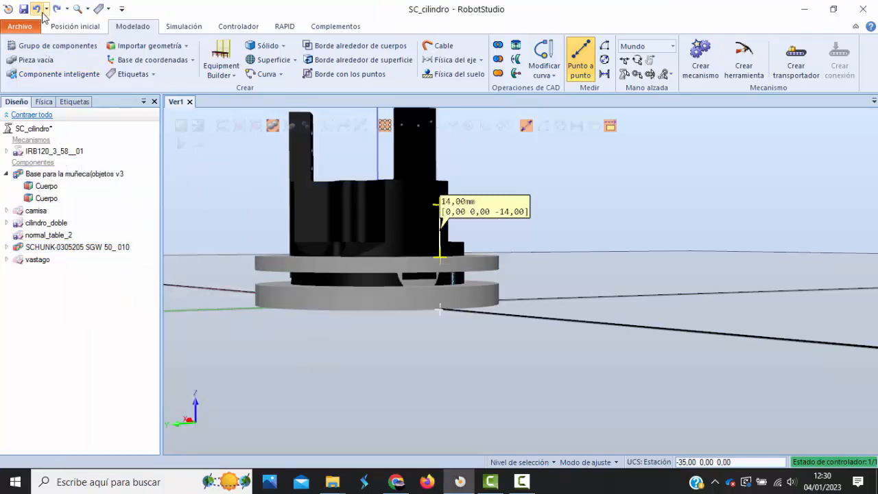
# Offset the SCHUNK-0305205 SGW 50_ 010 gripper by 14 mm along Z, relative to the world
pyautogui.click(108, 249)
pyautogui.rightClick(109, 252)
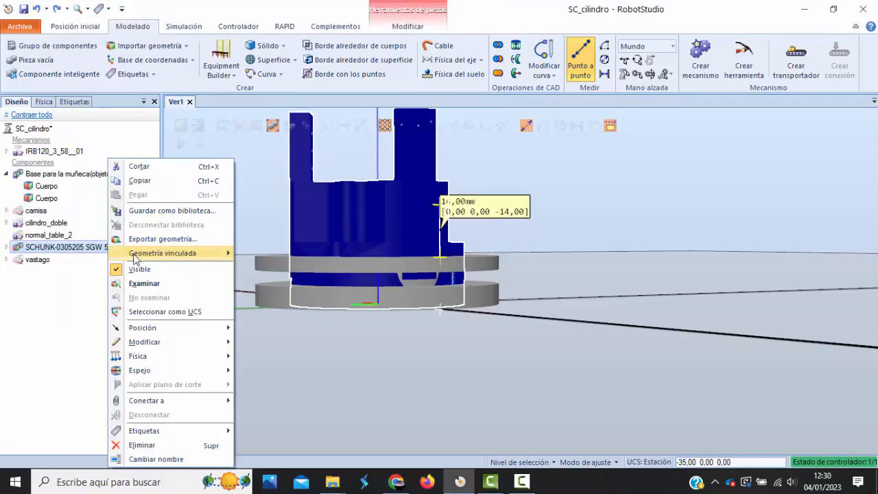
pyautogui.moveTo(191, 334)
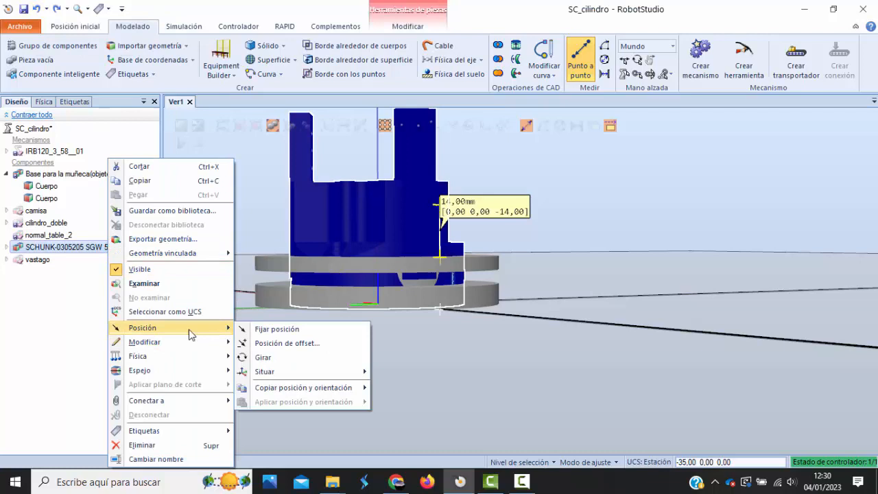
pyautogui.click(287, 342)
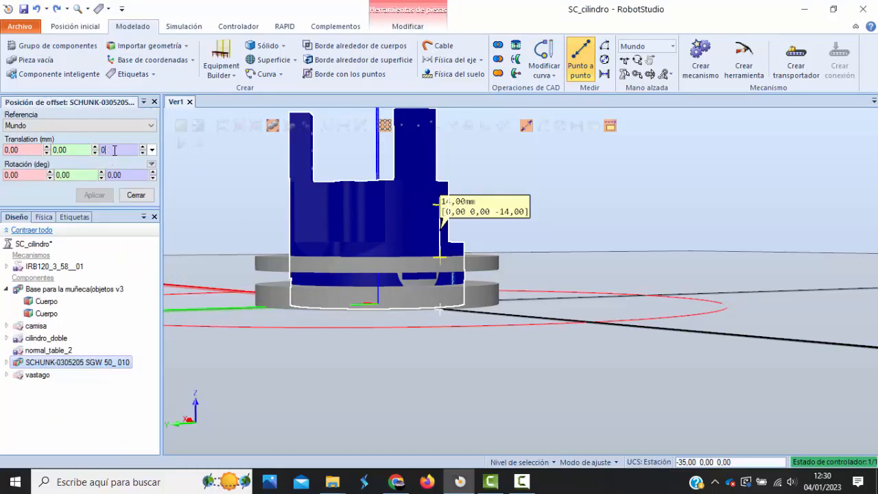
pyautogui.write('14')
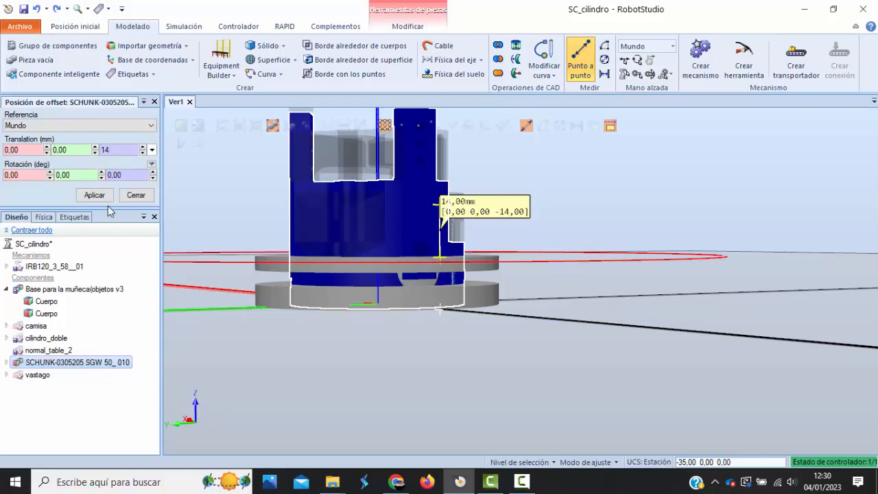
pyautogui.click(94, 195)
pyautogui.click(136, 195)
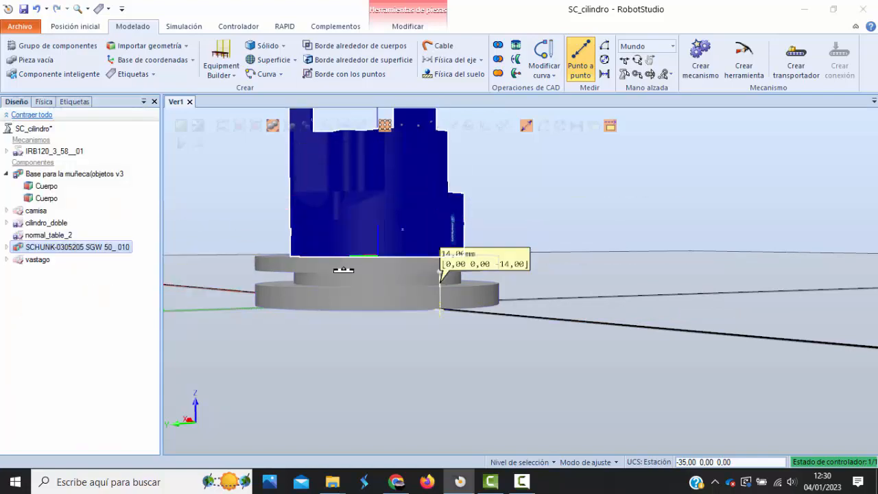
# Hide the SCHUNK gripper to expose the wrist base's upper face, and make the gripper visible again
pyautogui.keyDown('ctrl'); pyautogui.keyDown('shift'); pyautogui.moveTo(343, 270); pyautogui.dragTo(401, 292); pyautogui.keyUp('shift'); pyautogui.keyUp('ctrl')
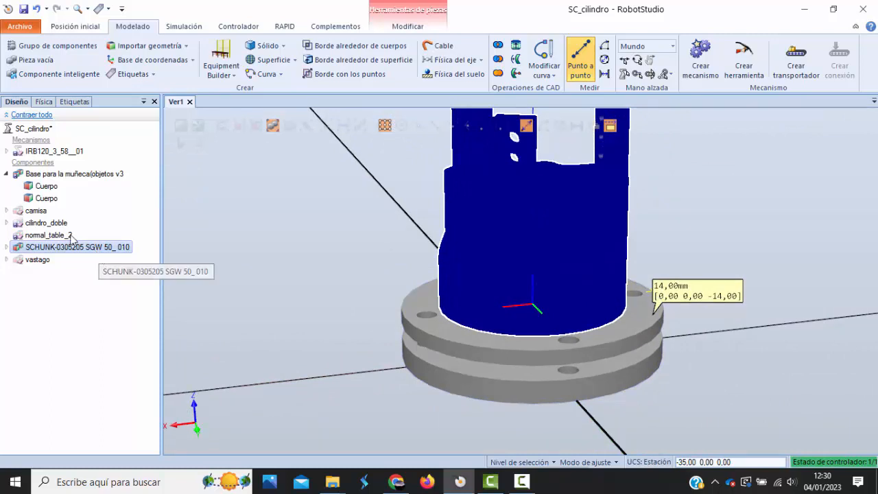
pyautogui.rightClick(50, 249)
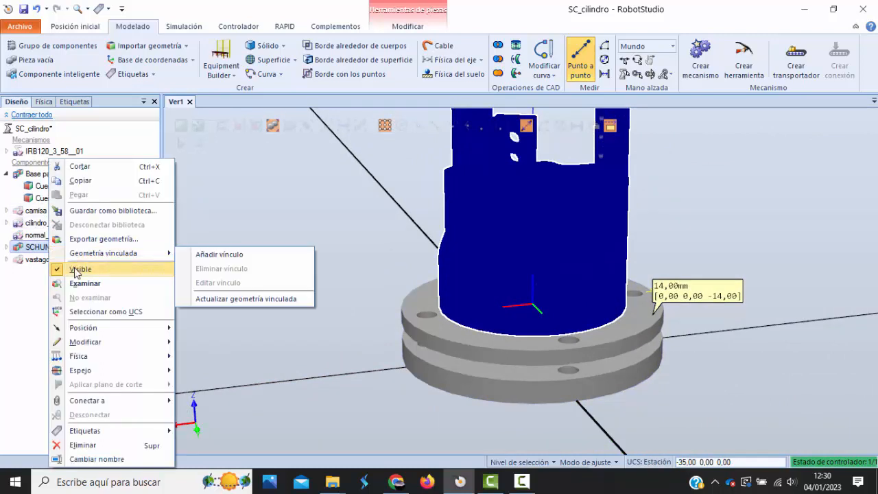
pyautogui.click(77, 269)
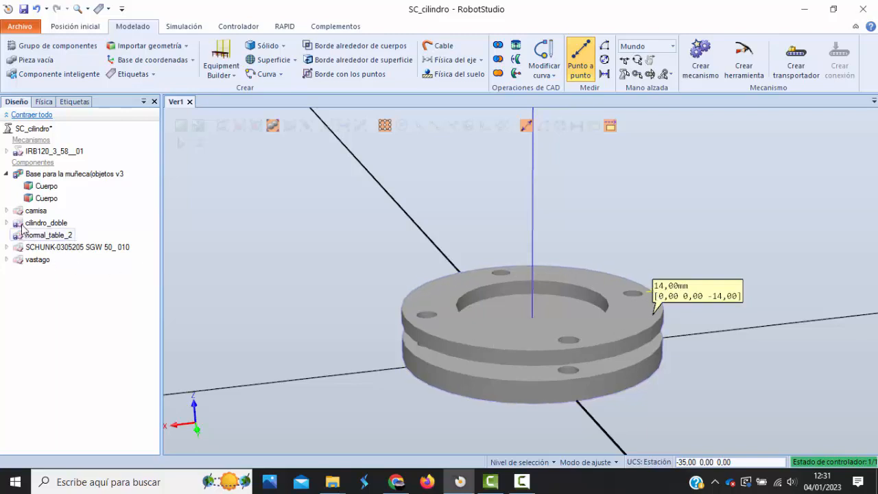
pyautogui.click(31, 247)
pyautogui.rightClick(42, 247)
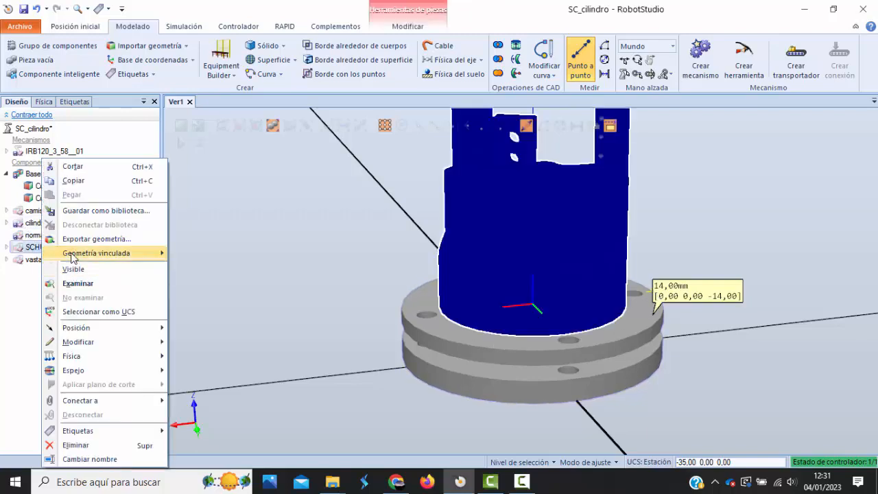
pyautogui.moveTo(78, 342)
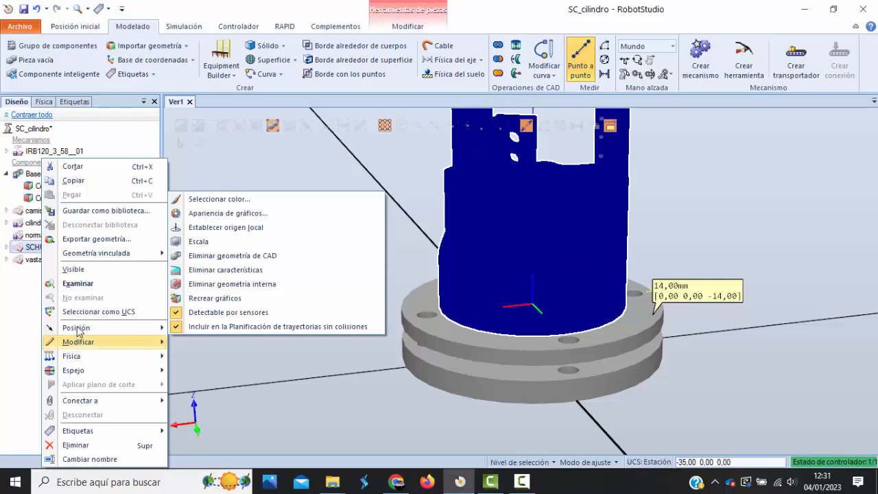
pyautogui.click(78, 269)
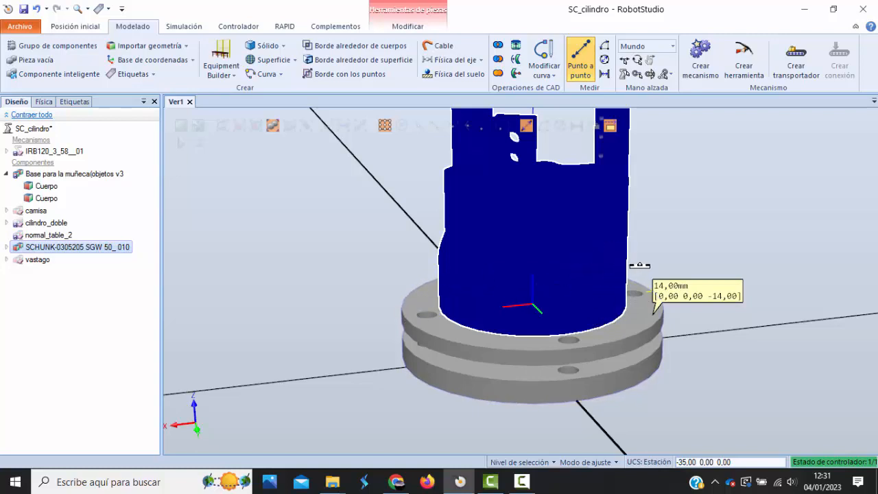
# Examine the gripper's seating on the wrist base from several sides and expand the gripper to inspect its individual bodies
pyautogui.keyDown('ctrl'); pyautogui.keyDown('shift'); pyautogui.moveTo(647, 239); pyautogui.dragTo(682, 250); pyautogui.keyUp('shift'); pyautogui.keyUp('ctrl')
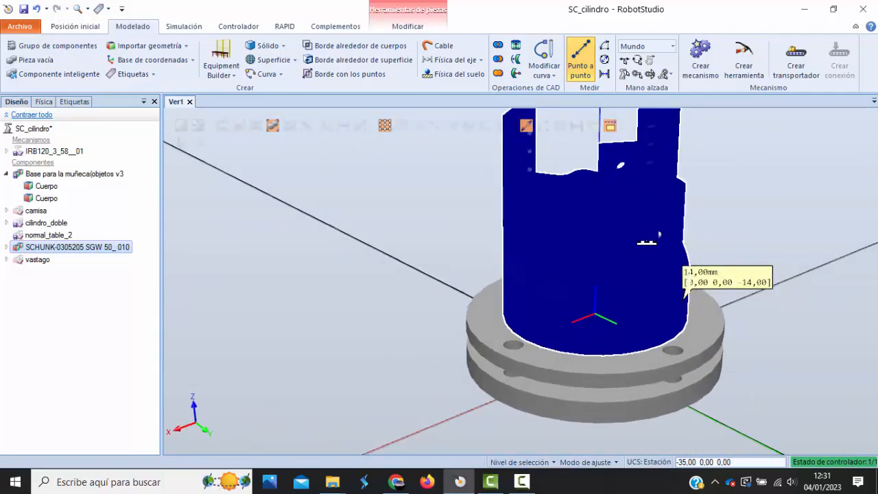
pyautogui.keyDown('ctrl'); pyautogui.keyDown('shift'); pyautogui.moveTo(700, 199); pyautogui.dragTo(620, 202); pyautogui.keyUp('shift'); pyautogui.keyUp('ctrl')
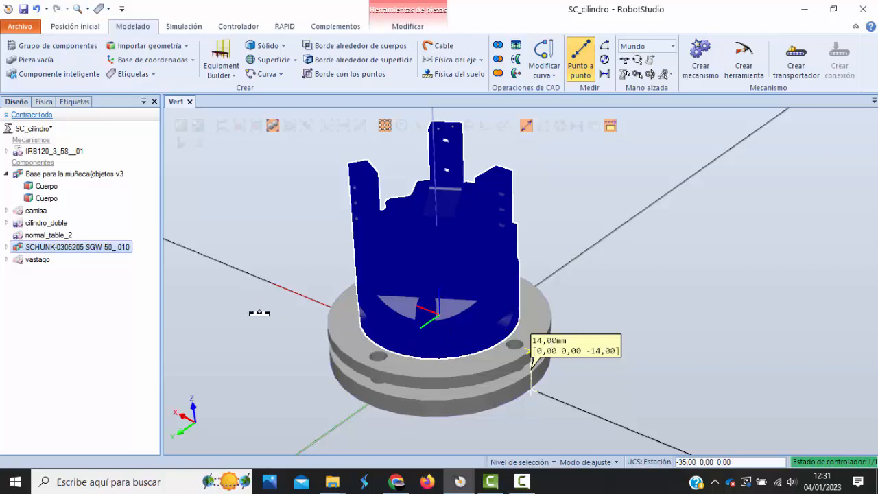
pyautogui.click(6, 247)
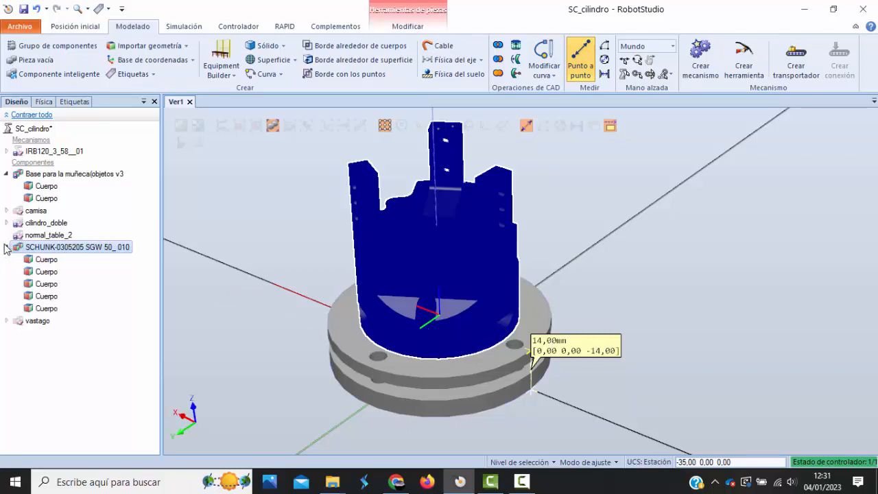
pyautogui.rightClick(38, 260)
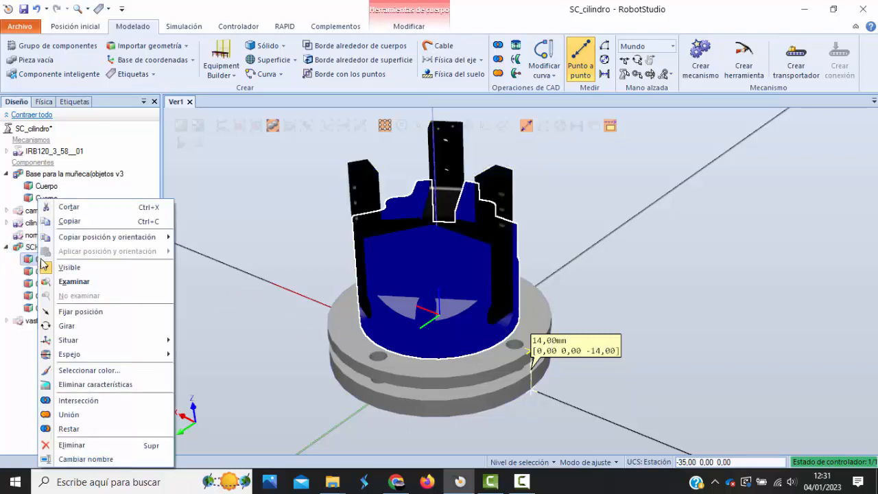
pyautogui.moveTo(122, 341)
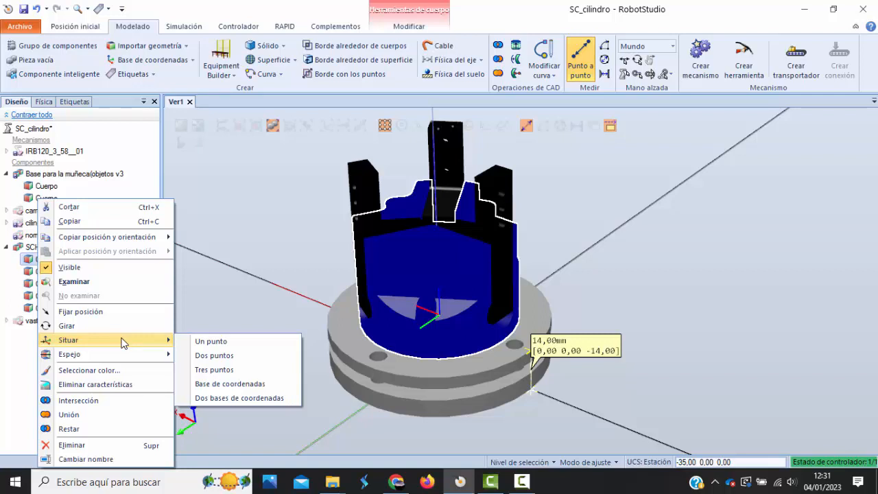
pyautogui.click(30, 272)
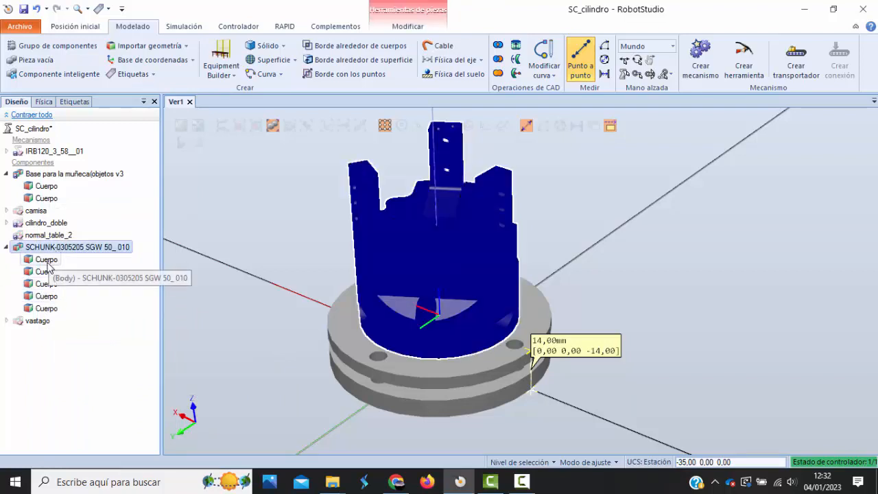
pyautogui.click(117, 351)
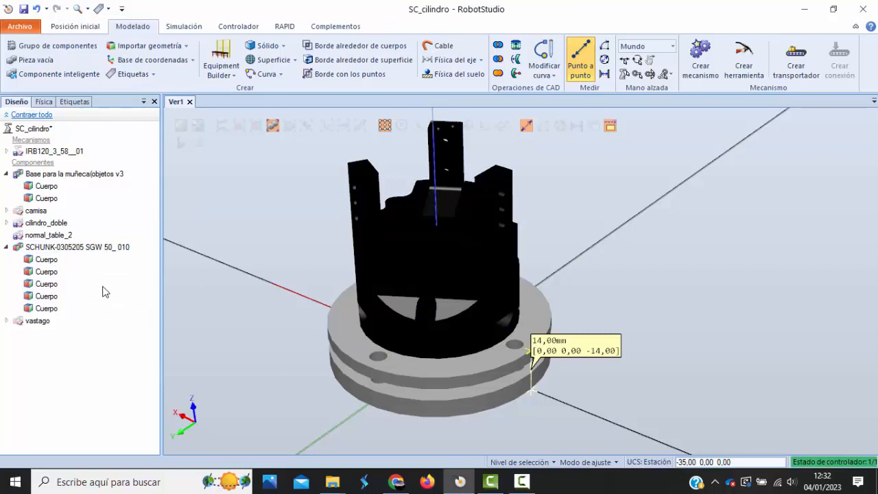
pyautogui.click(94, 249)
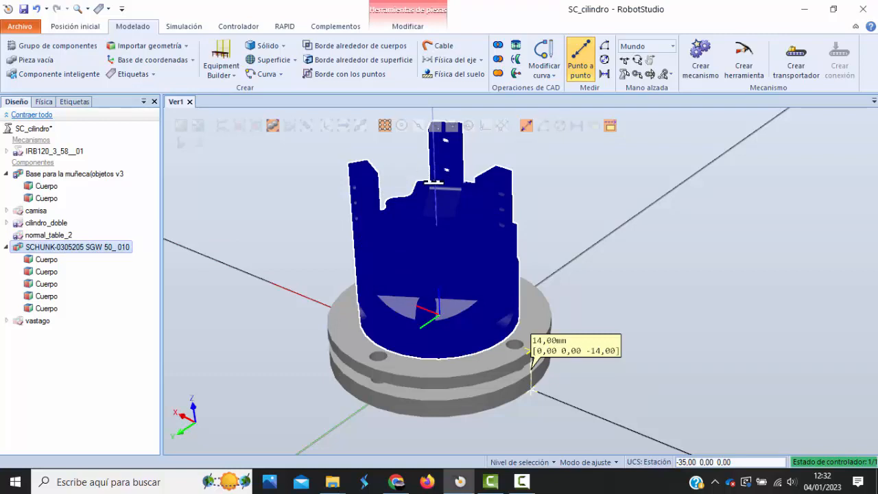
# Examine the individual bodies of the SCHUNK gripper one by one to identify the fingers and the main housing
pyautogui.scroll(1, 435, 211)
pyautogui.click(47, 272)
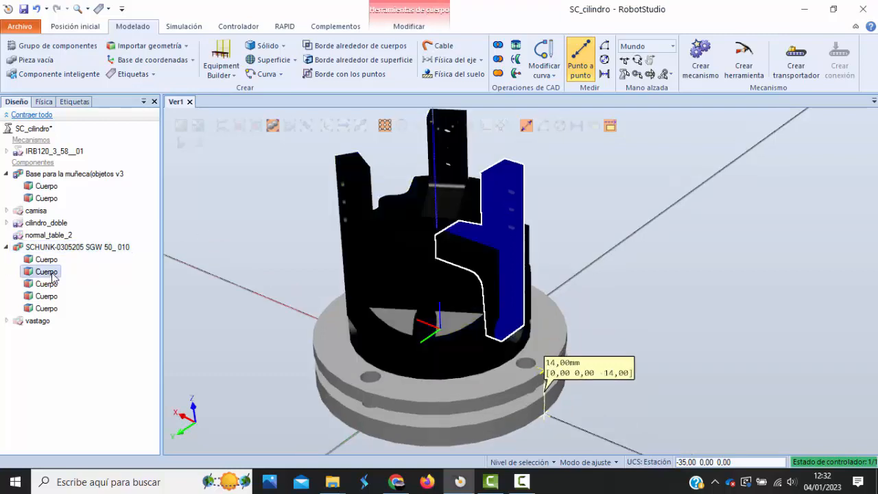
pyautogui.click(46, 296)
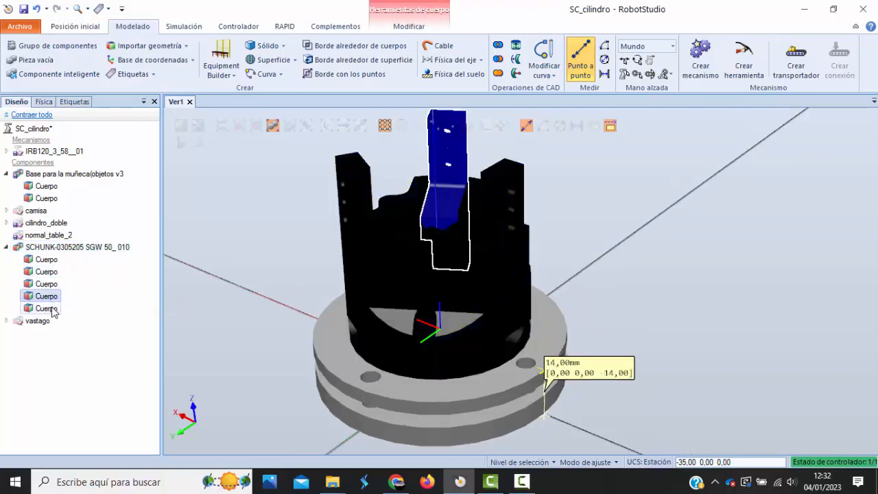
pyautogui.click(53, 308)
pyautogui.click(57, 297)
pyautogui.click(55, 284)
pyautogui.click(54, 272)
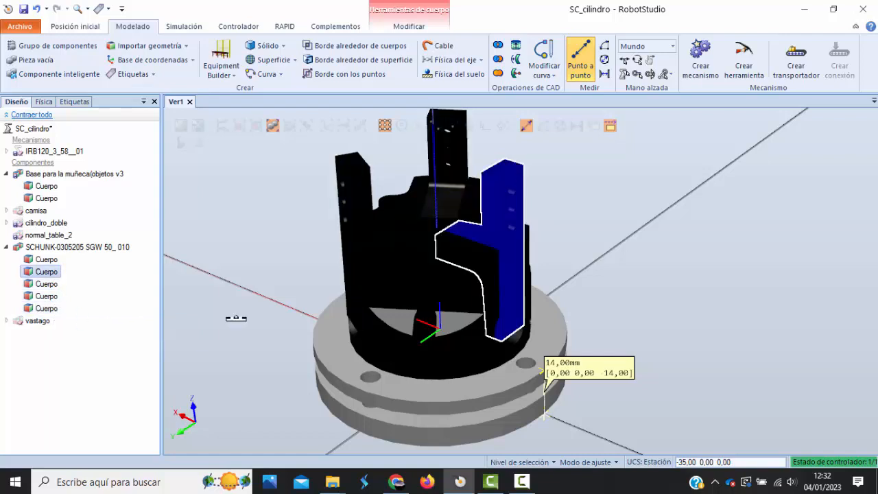
pyautogui.click(53, 260)
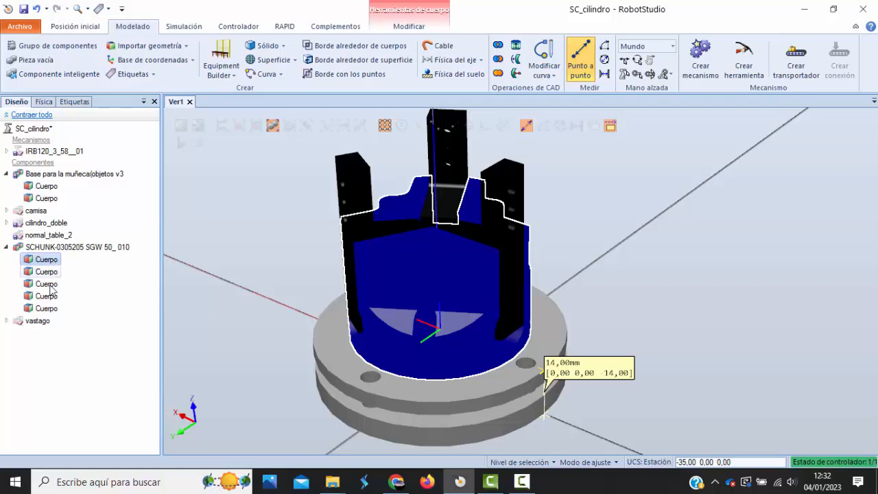
# Inspect the gripper's small SCHUNK nameplate body up close and check again which bodies are the fingers
pyautogui.click(49, 309)
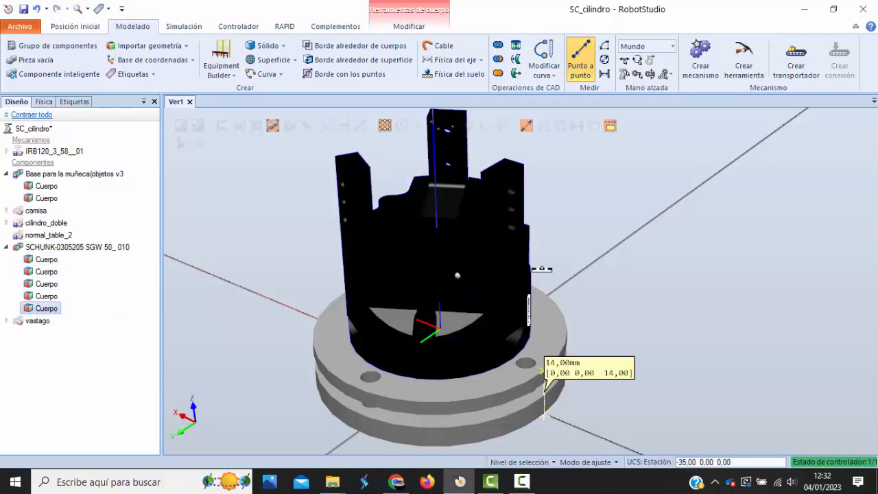
pyautogui.keyDown('ctrl'); pyautogui.keyDown('shift'); pyautogui.moveTo(603, 271); pyautogui.dragTo(424, 293); pyautogui.keyUp('shift'); pyautogui.keyUp('ctrl')
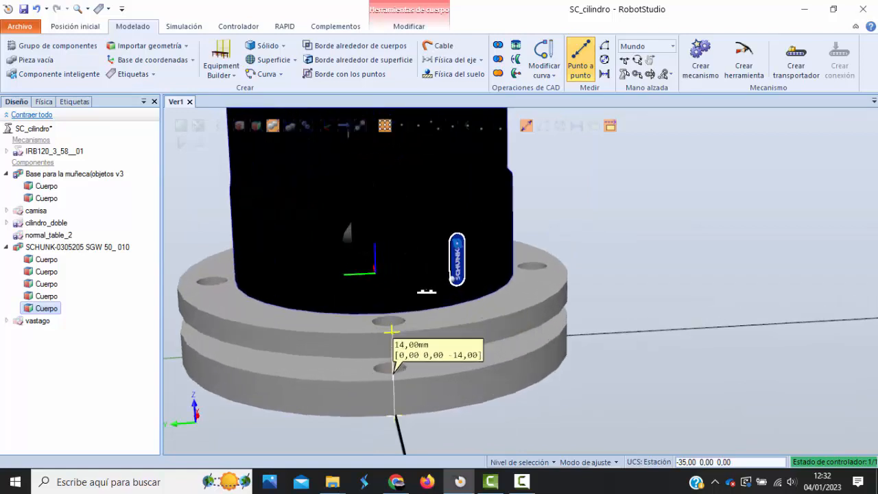
pyautogui.scroll(3, 424, 293)
pyautogui.scroll(-5, 389, 266)
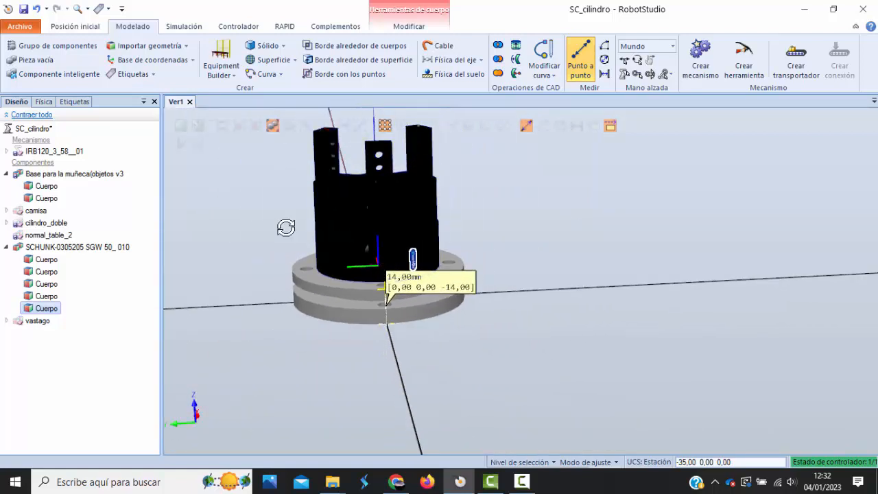
pyautogui.keyDown('ctrl'); pyautogui.keyDown('shift'); pyautogui.moveTo(290, 224); pyautogui.dragTo(331, 264); pyautogui.keyUp('shift'); pyautogui.keyUp('ctrl')
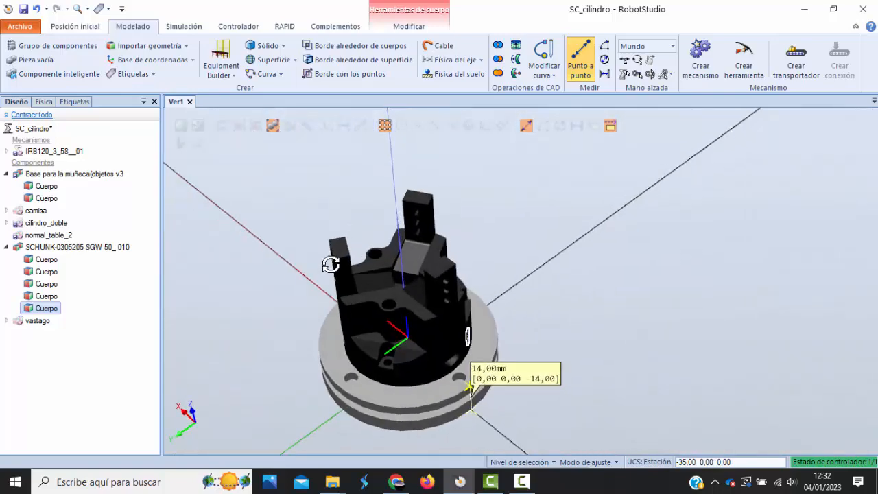
pyautogui.click(44, 297)
pyautogui.click(48, 284)
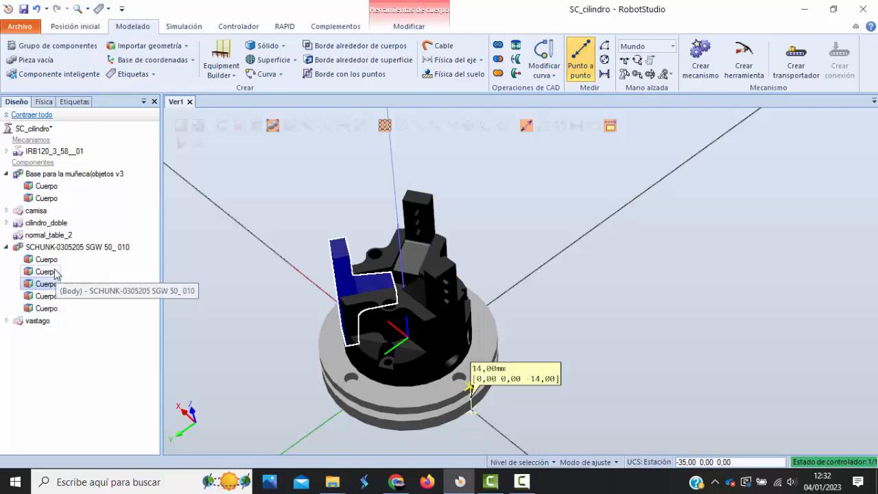
pyautogui.click(54, 272)
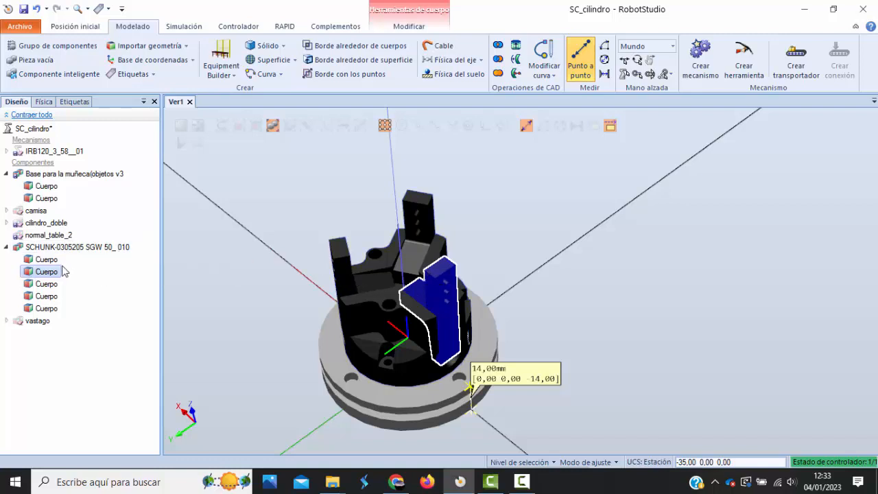
# Create four empty parts in the station for separating the gripper's bodies
pyautogui.click(95, 244)
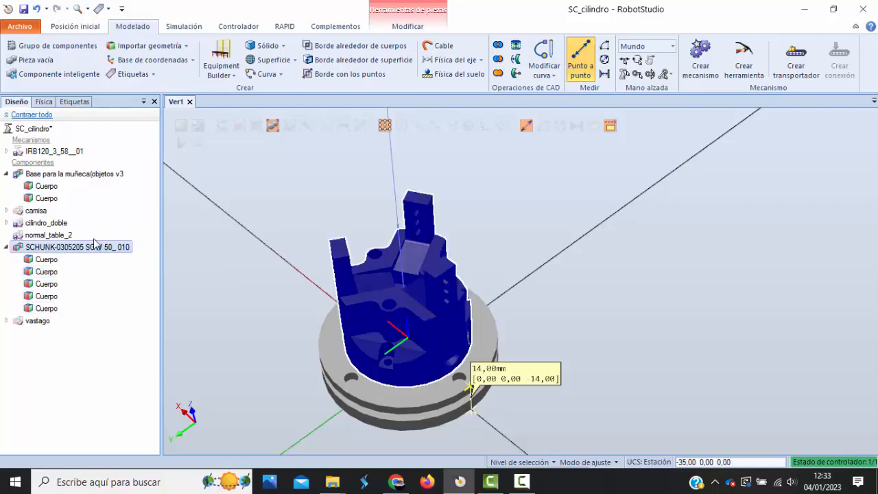
pyautogui.click(41, 63)
pyautogui.click(41, 63)
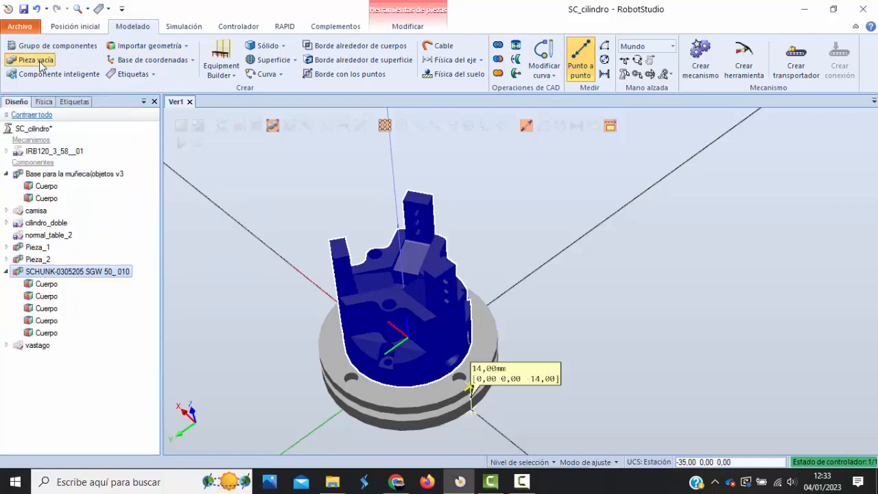
pyautogui.click(41, 63)
pyautogui.click(40, 63)
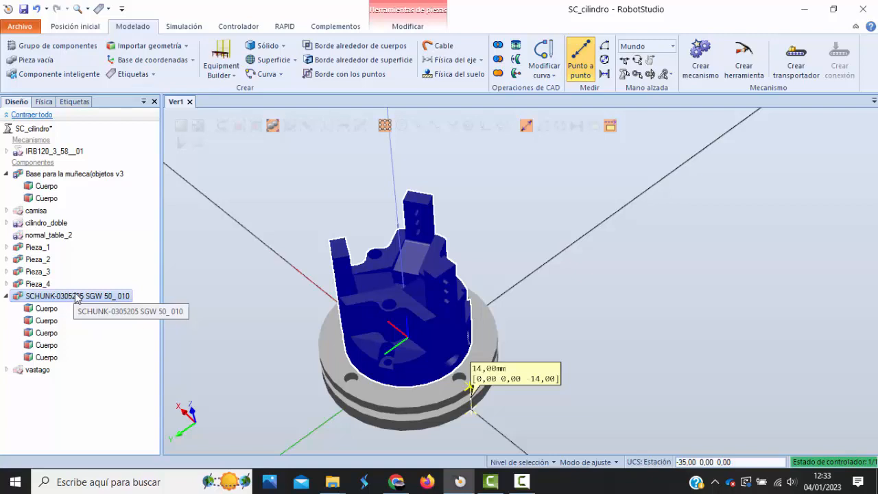
# Rename the SCHUNK-0305205 SGW 50_ 010 gripper part as Body
pyautogui.rightClick(77, 297)
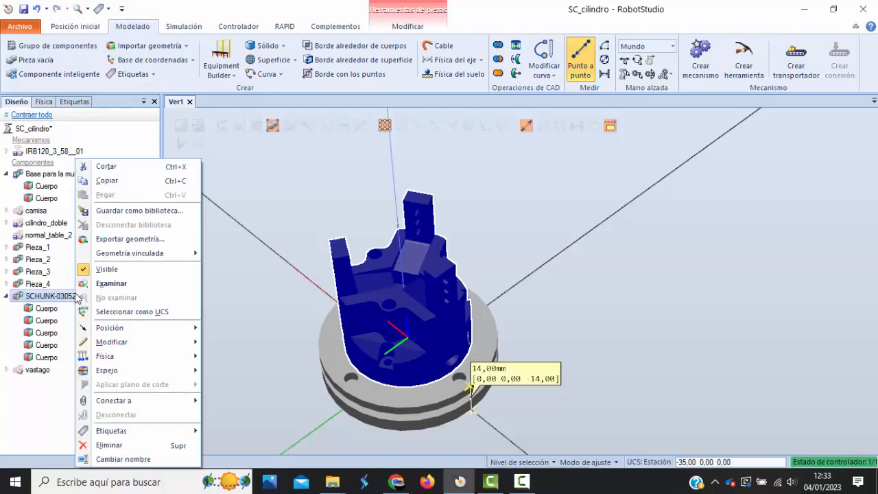
pyautogui.click(123, 459)
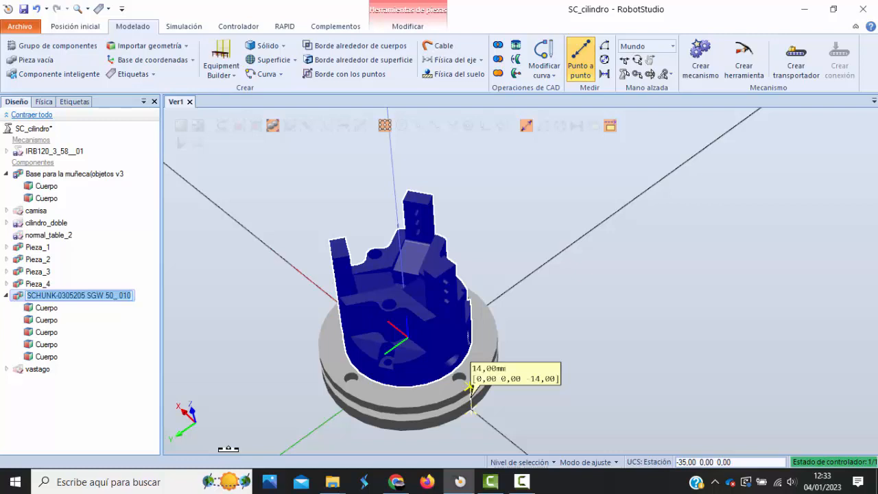
pyautogui.write('Eslabon')
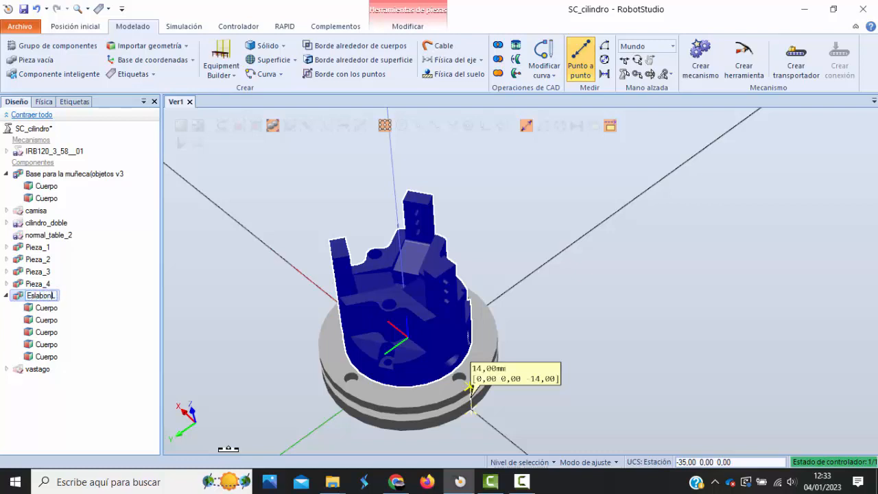
pyautogui.press('BackSpace')
pyautogui.press('BackSpace')
pyautogui.press('BackSpace')
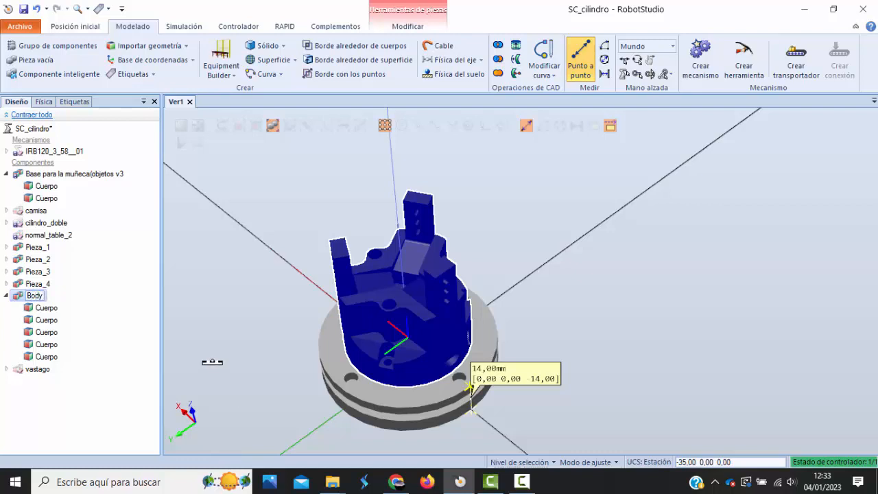
pyautogui.click(96, 379)
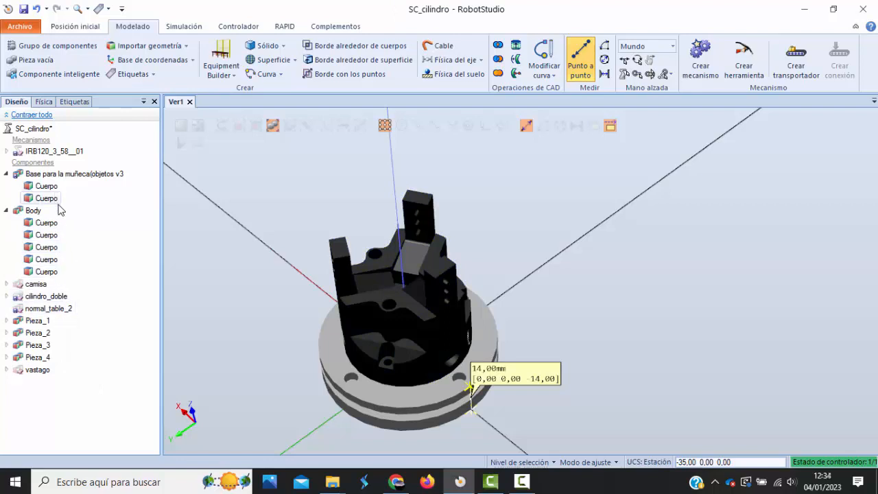
# Rename the empty part Pieza_1 as Dedo1
pyautogui.click(38, 322)
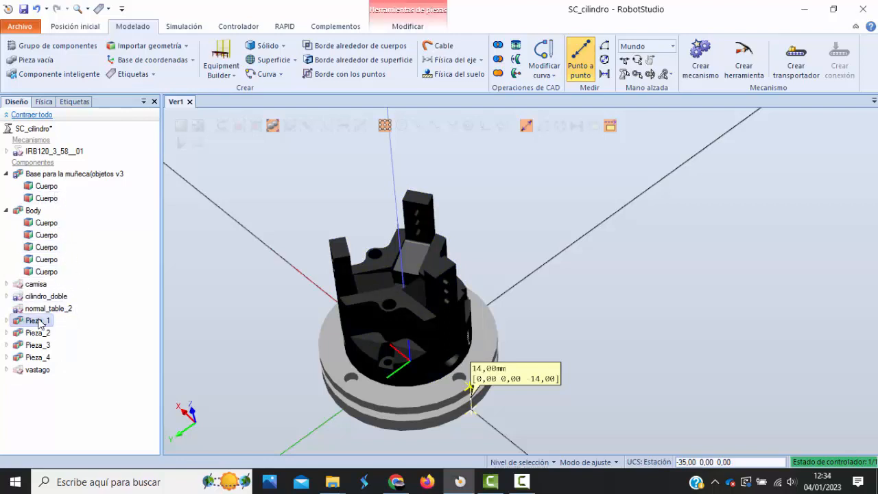
pyautogui.rightClick(39, 322)
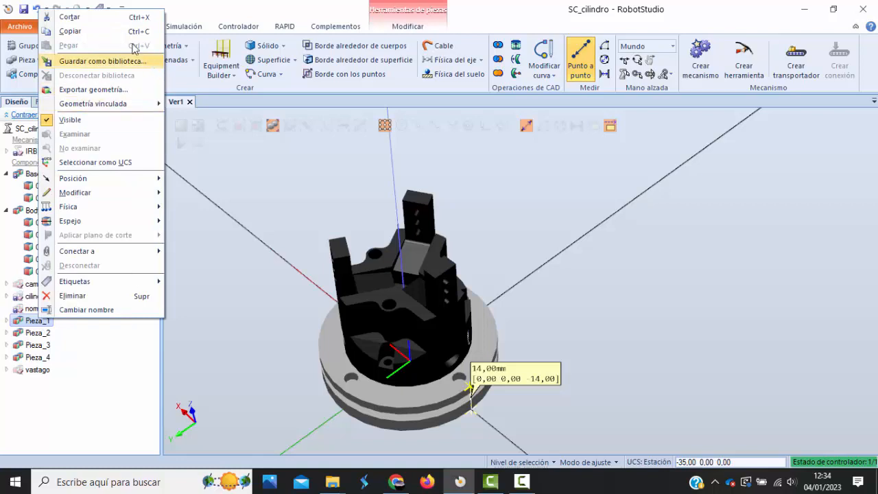
pyautogui.click(94, 310)
pyautogui.write('Dedo1')
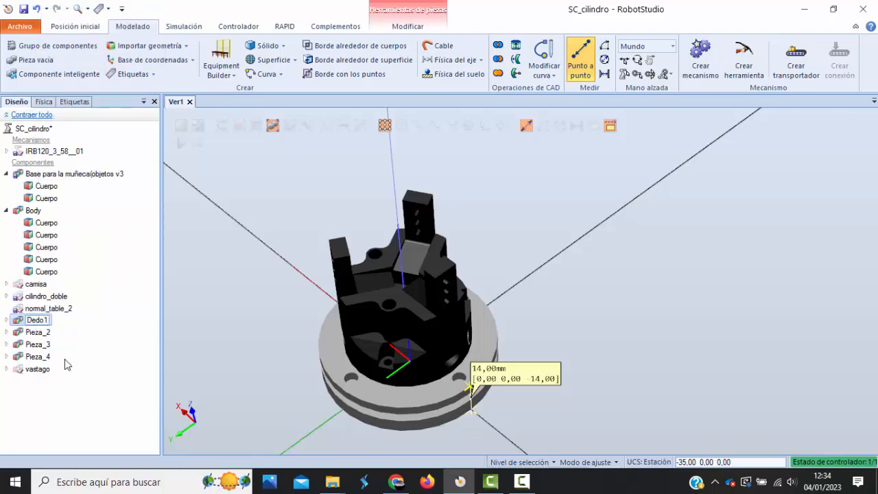
pyautogui.click(75, 402)
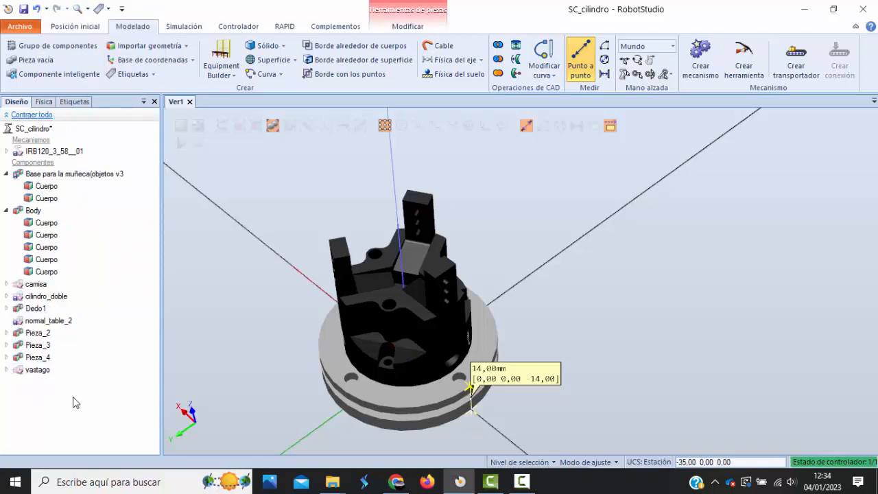
# Rename the empty part Pieza_2 as Dedo2 and Pieza_3 as Dedo3
pyautogui.rightClick(39, 335)
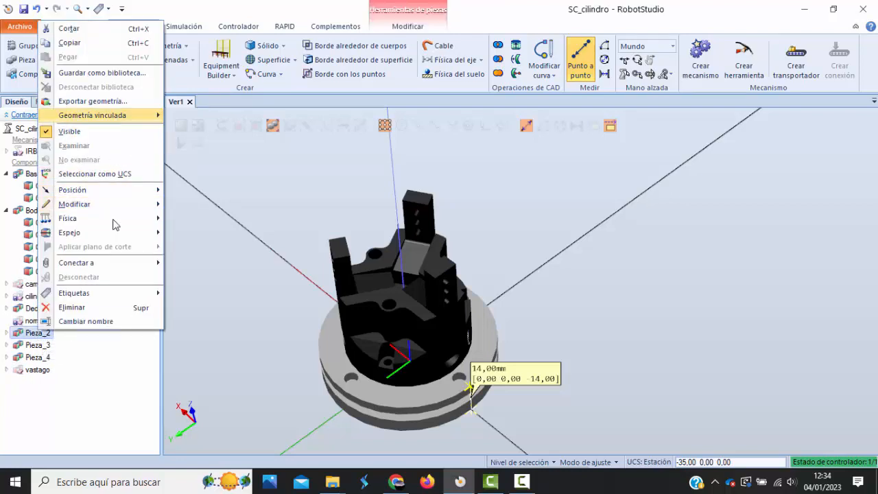
pyautogui.click(99, 321)
pyautogui.write('Dedo2')
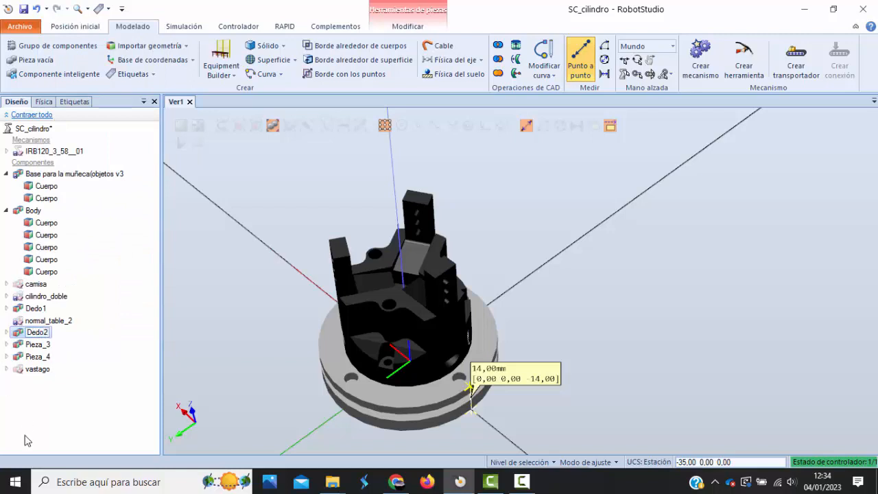
pyautogui.click(38, 345)
pyautogui.rightClick(41, 345)
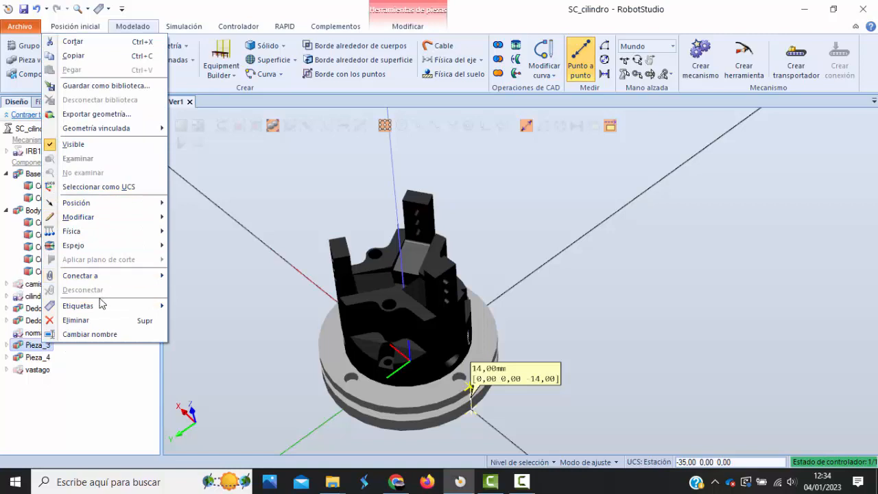
pyautogui.click(94, 334)
pyautogui.write('Dedo3')
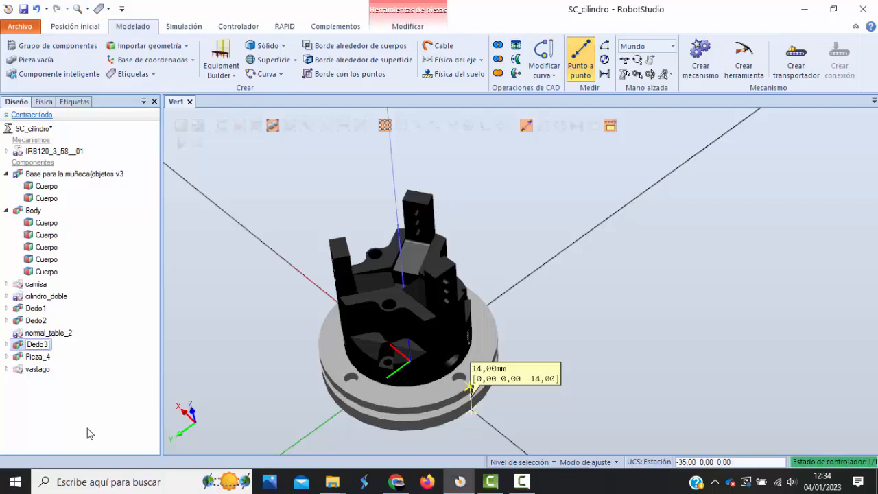
# Rename the empty part Pieza_4 as Chapita
pyautogui.click(37, 357)
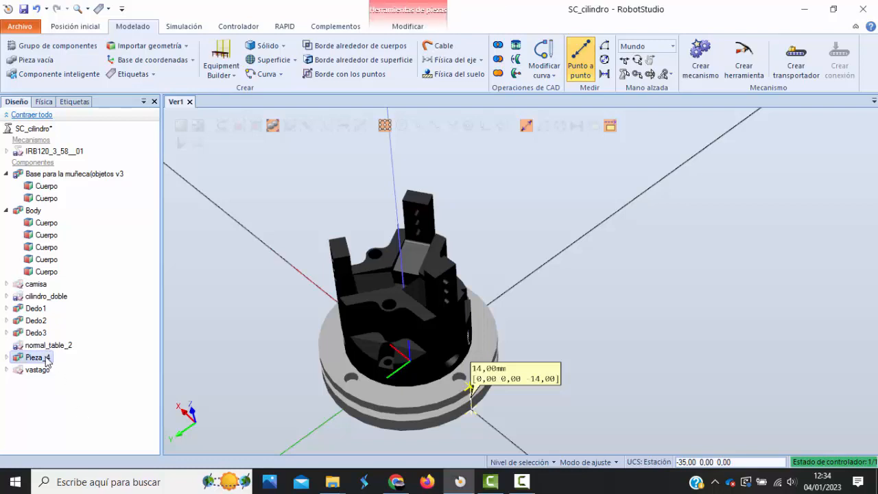
pyautogui.rightClick(45, 356)
pyautogui.click(94, 348)
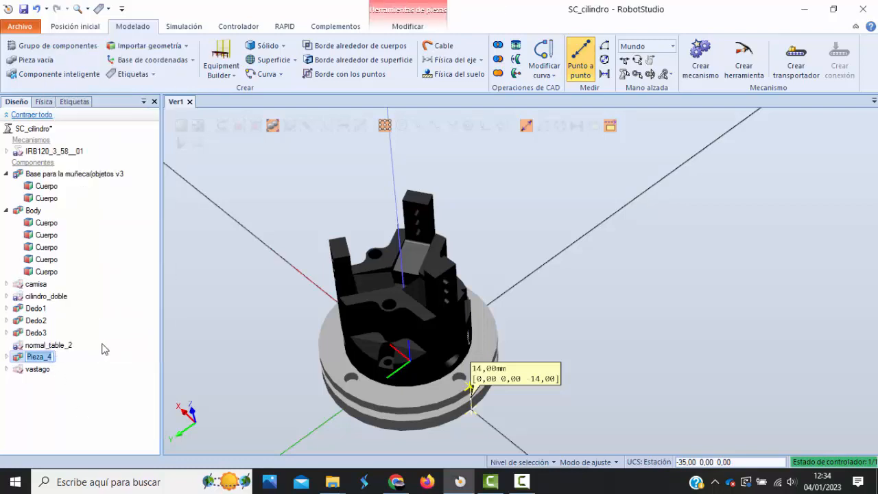
pyautogui.write('Chapita')
pyautogui.click(44, 403)
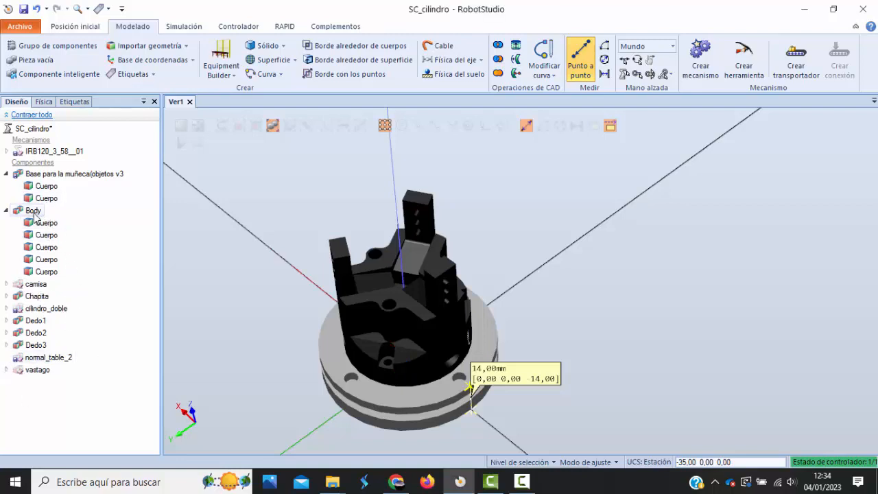
# Move the second body of Body, the finger nearest the nameplate, into Dedo1 without repositioning it
pyautogui.click(48, 236)
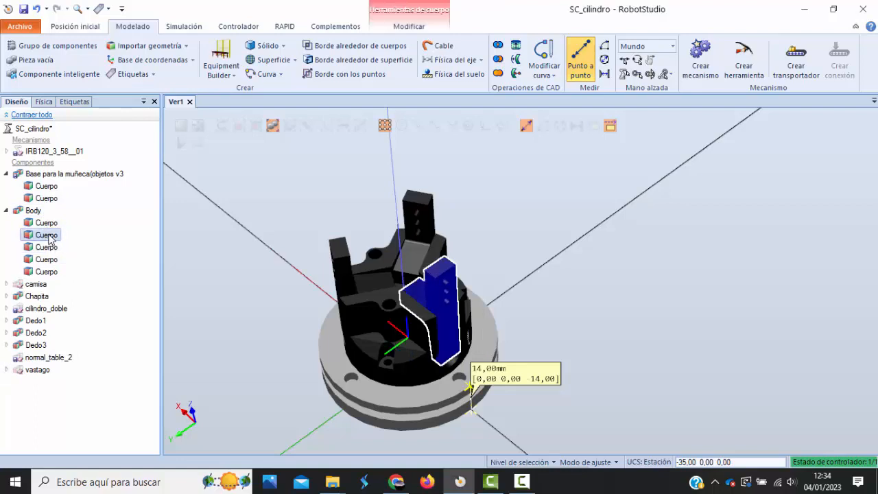
pyautogui.moveTo(48, 237); pyautogui.dragTo(38, 321)
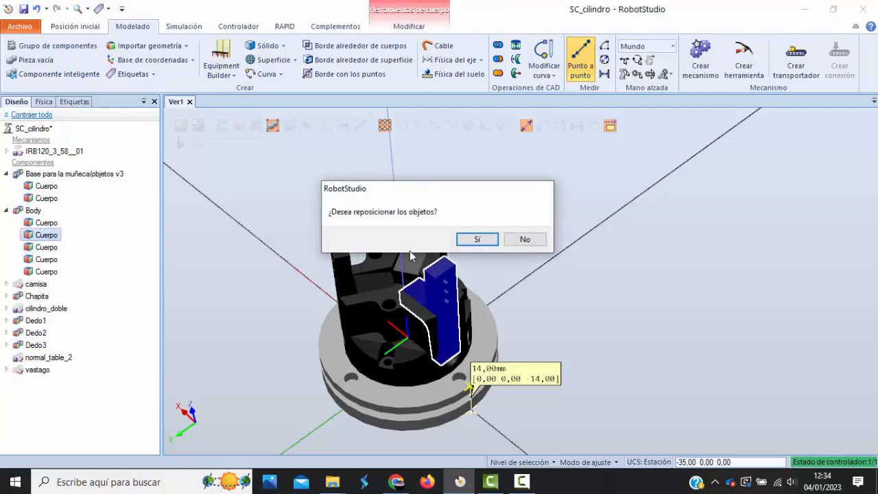
pyautogui.click(524, 243)
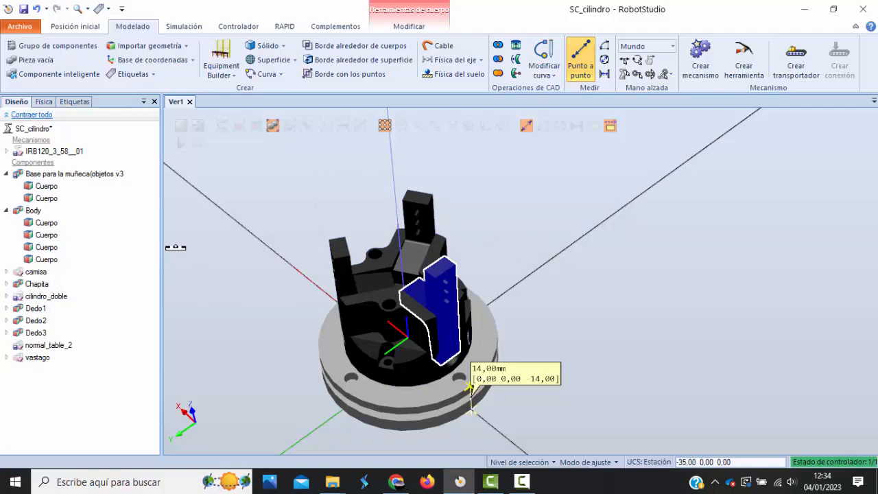
# Move the next finger body in Body, now second in its list, into Dedo2 without repositioning it
pyautogui.click(48, 235)
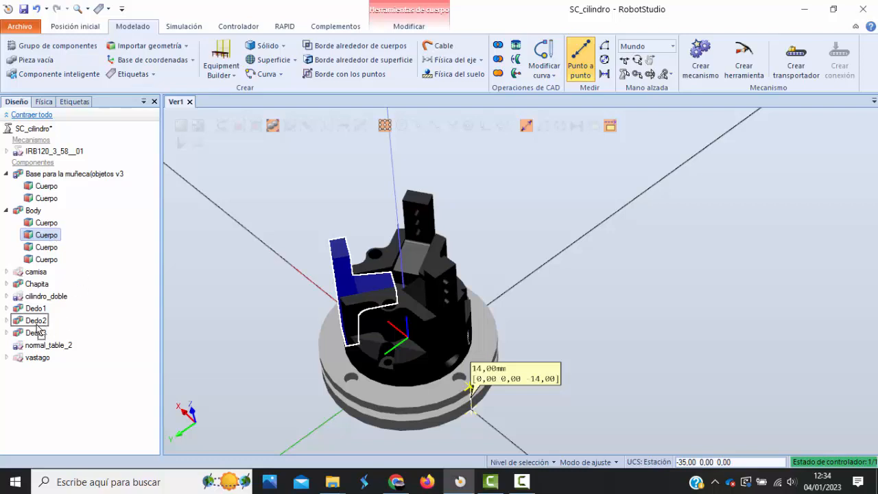
pyautogui.moveTo(47, 235); pyautogui.dragTo(37, 325)
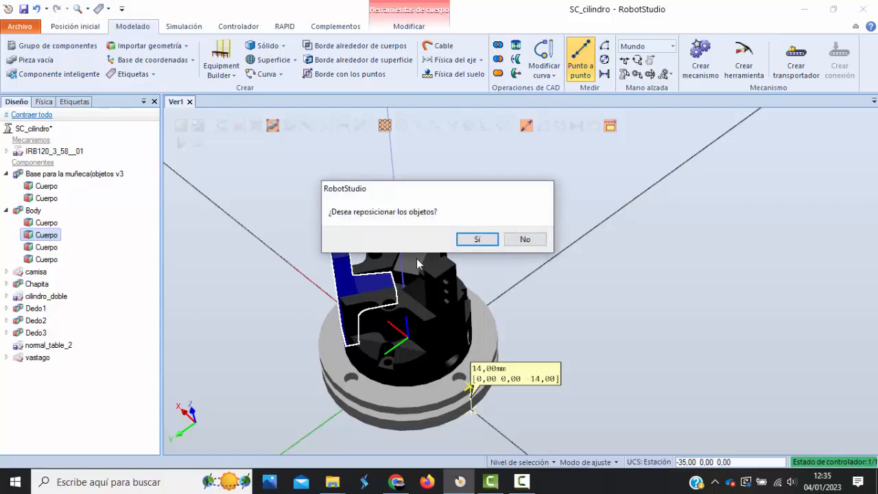
pyautogui.click(522, 241)
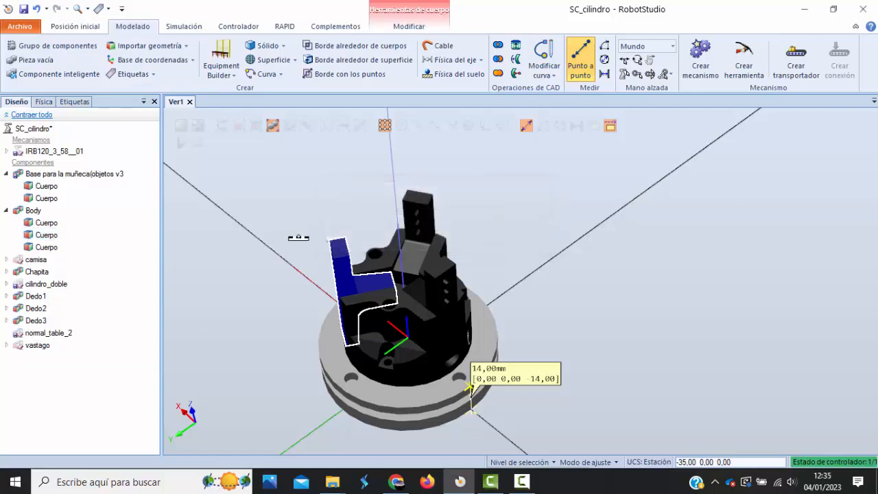
# Move the remaining finger body in Body, second in its list, into Dedo3 without repositioning it
pyautogui.click(47, 236)
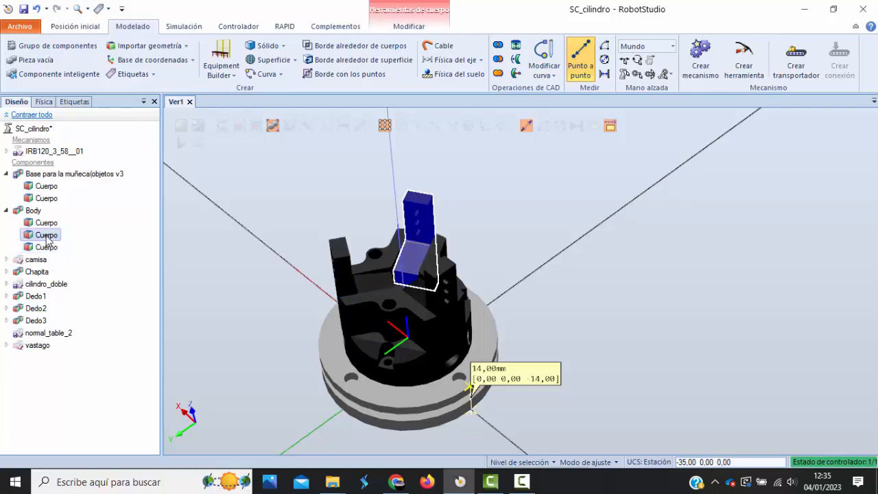
pyautogui.moveTo(47, 236); pyautogui.dragTo(33, 326)
pyautogui.click(524, 239)
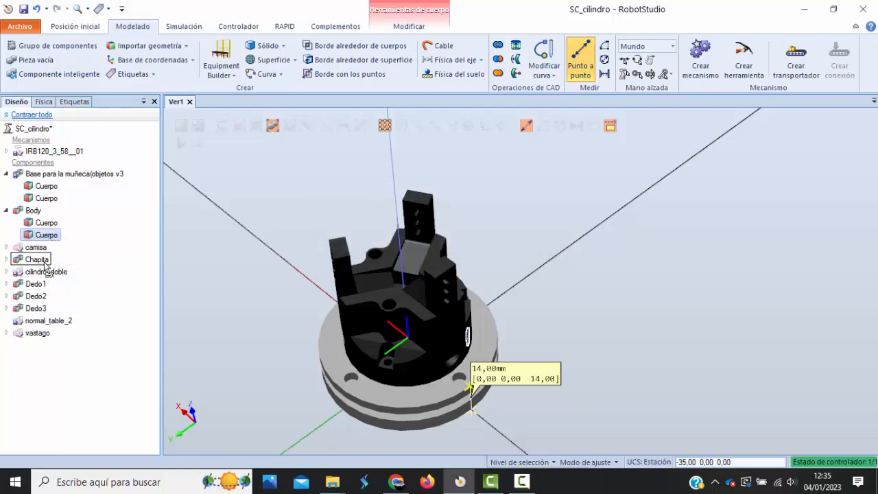
# Move the nameplate body, second in Body's list, into Chapita without repositioning it, and collapse Body in the tree
pyautogui.moveTo(46, 266); pyautogui.dragTo(37, 260)
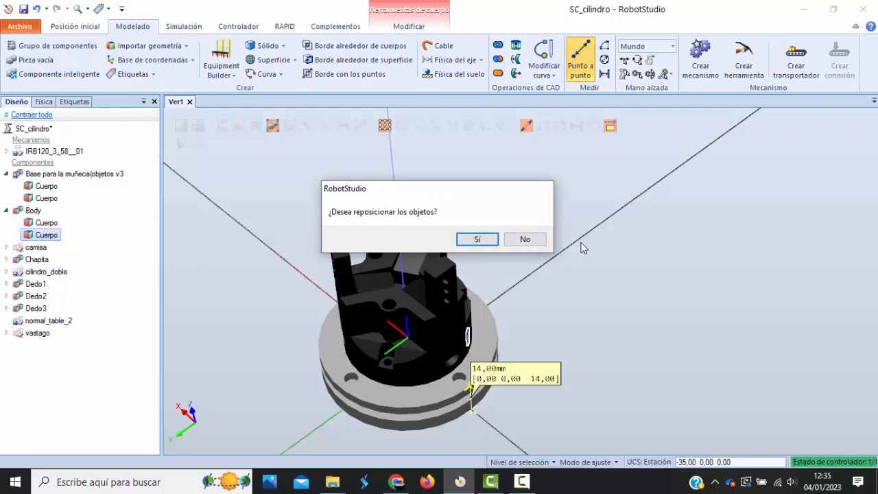
pyautogui.click(525, 239)
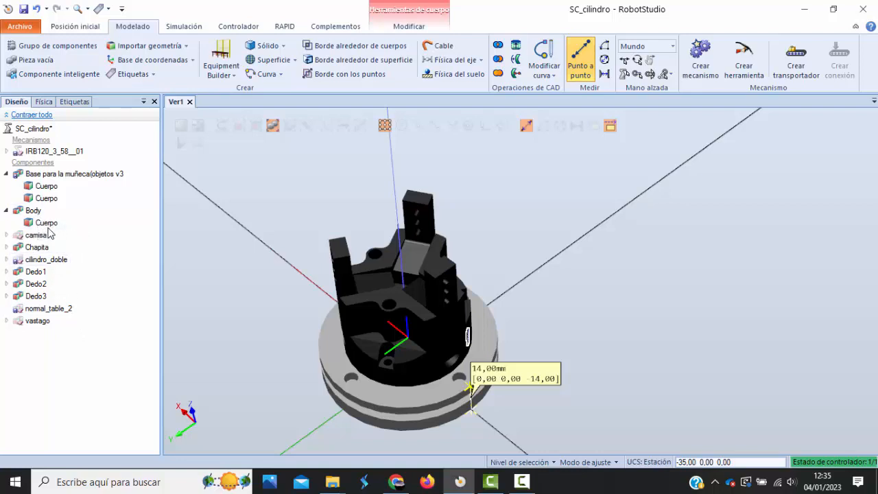
pyautogui.click(6, 211)
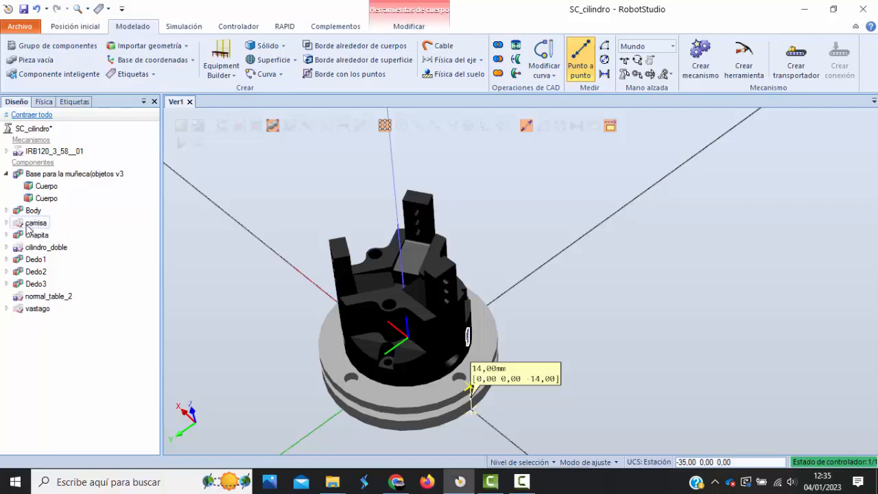
# Check the position and orientation of Body's local origin in the world reference, leaving them as they are
pyautogui.click(27, 214)
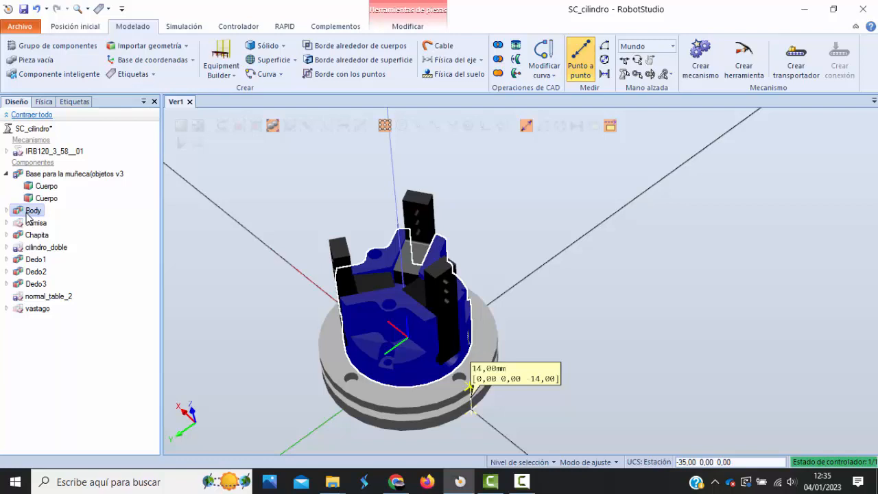
pyautogui.rightClick(27, 214)
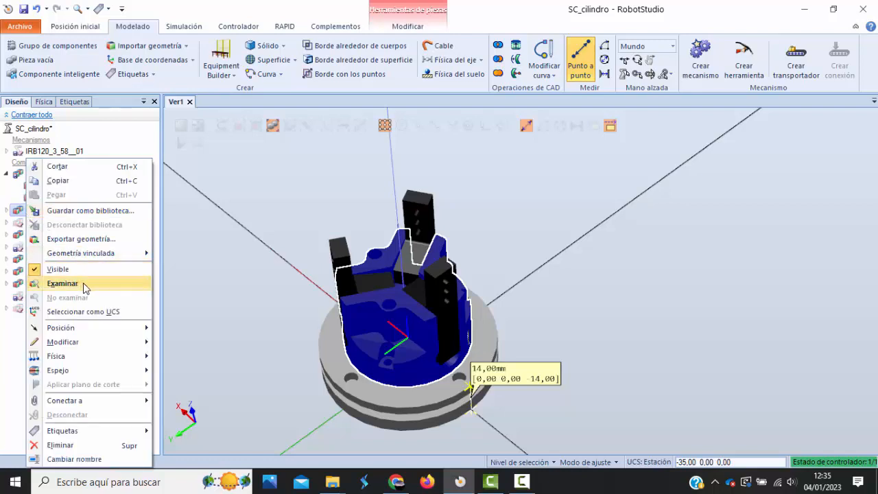
pyautogui.moveTo(100, 342)
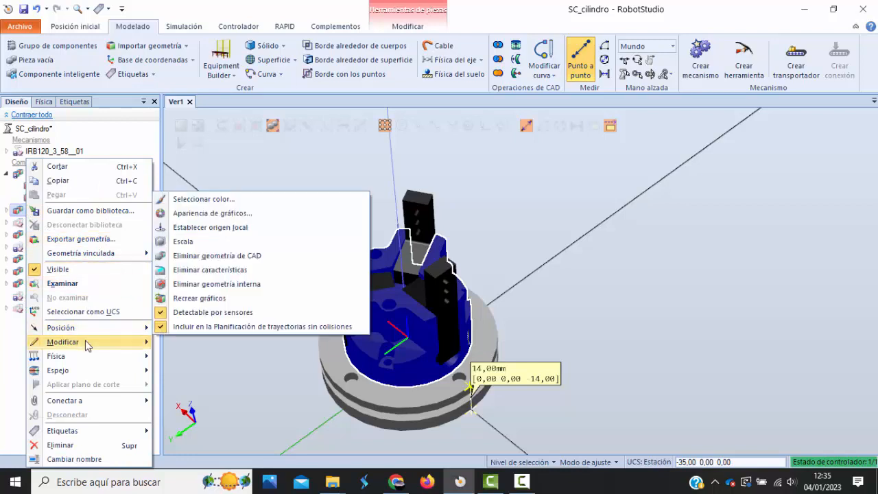
pyautogui.click(217, 228)
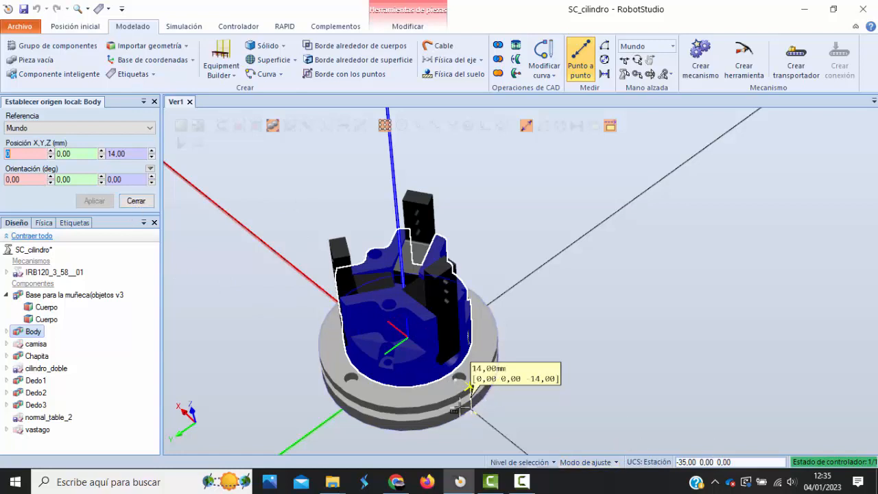
pyautogui.click(137, 201)
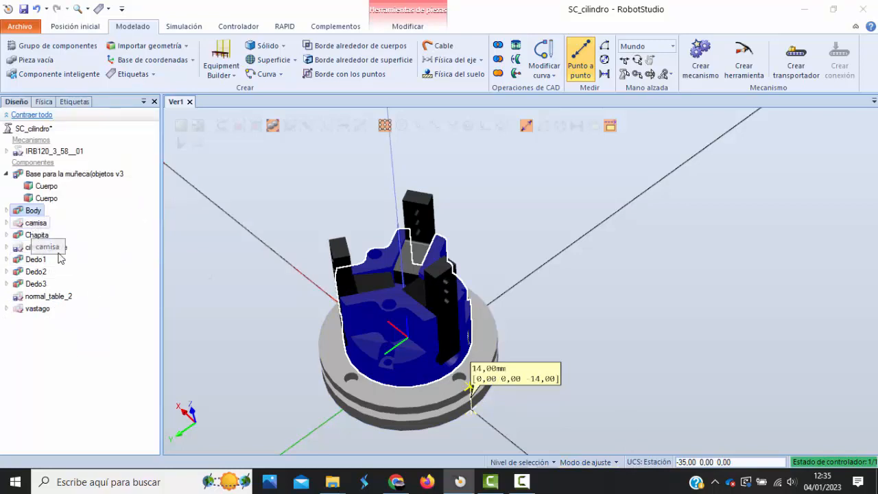
# Check where Dedo1's local origin lies relative to the world, without changing it
pyautogui.click(38, 260)
pyautogui.rightClick(37, 260)
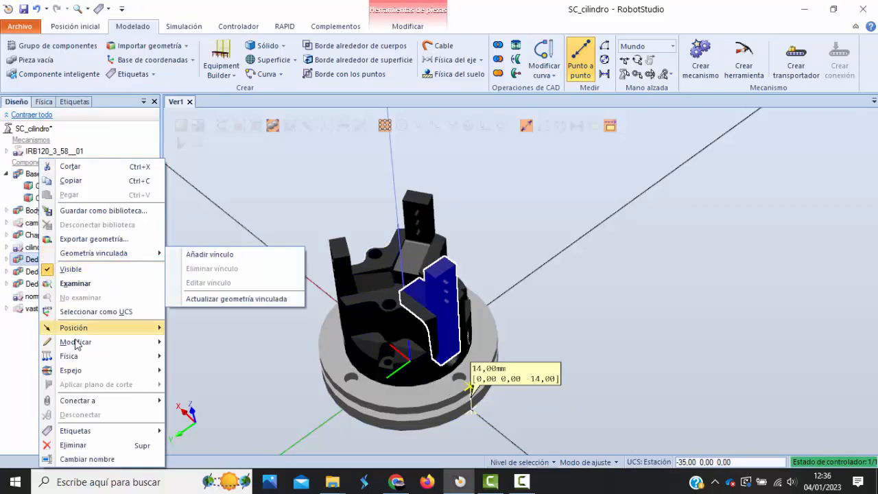
pyautogui.moveTo(82, 339)
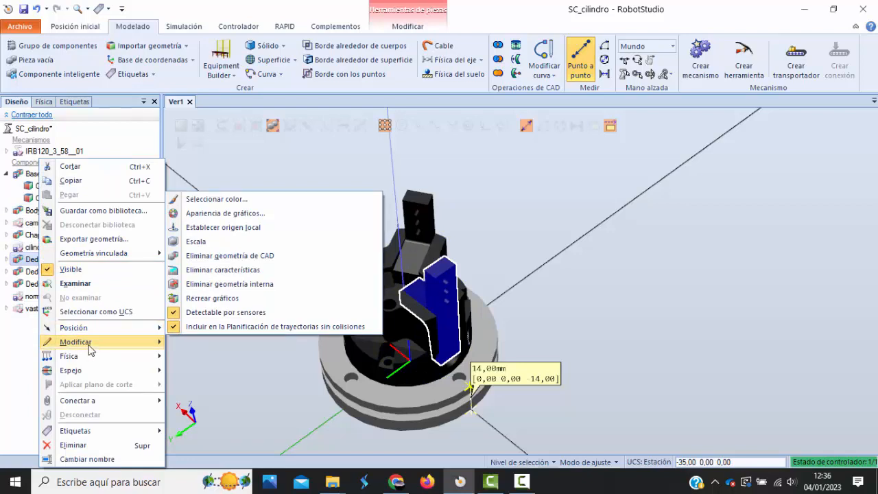
pyautogui.click(226, 227)
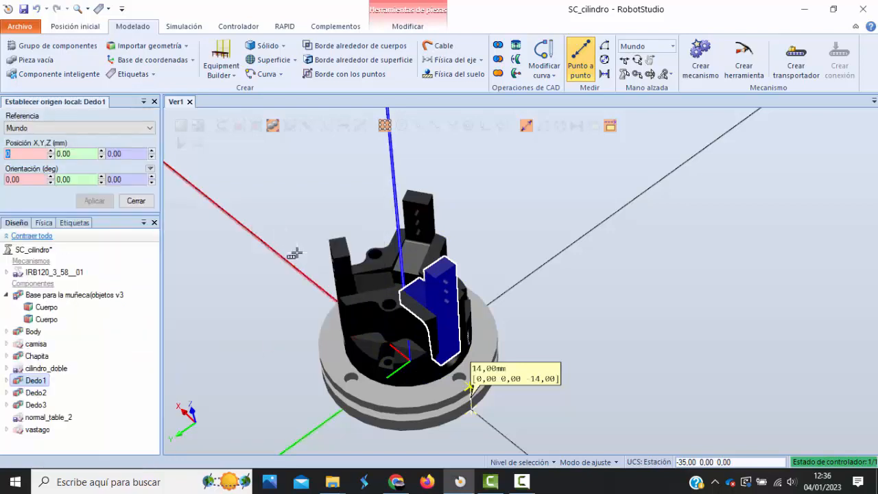
pyautogui.click(150, 203)
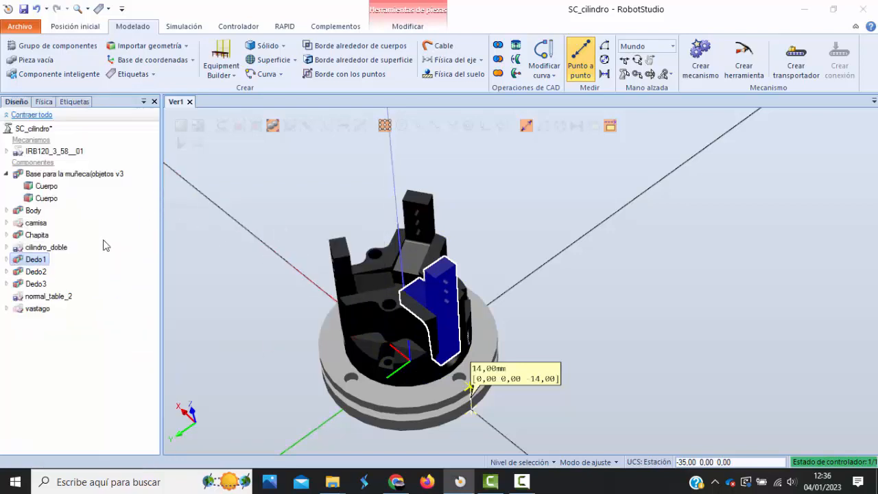
# Check Dedo2's local origin coordinates relative to the world, without changing them
pyautogui.click(35, 272)
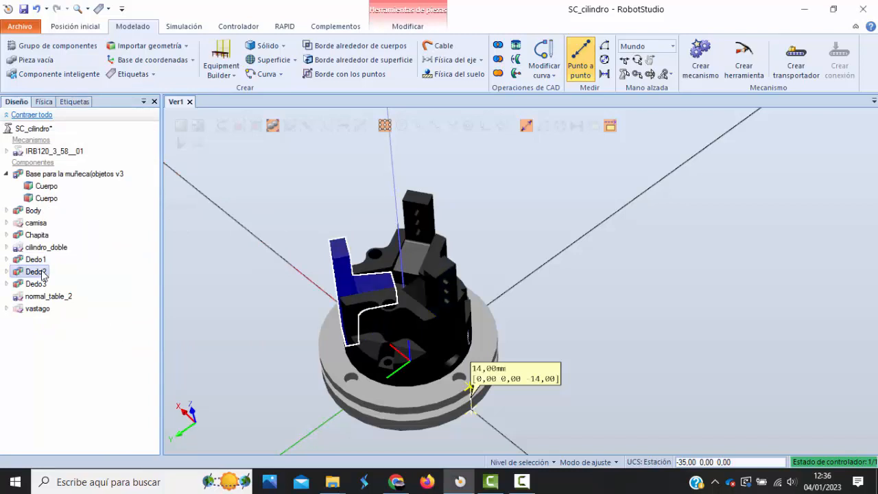
pyautogui.rightClick(41, 272)
pyautogui.moveTo(94, 345)
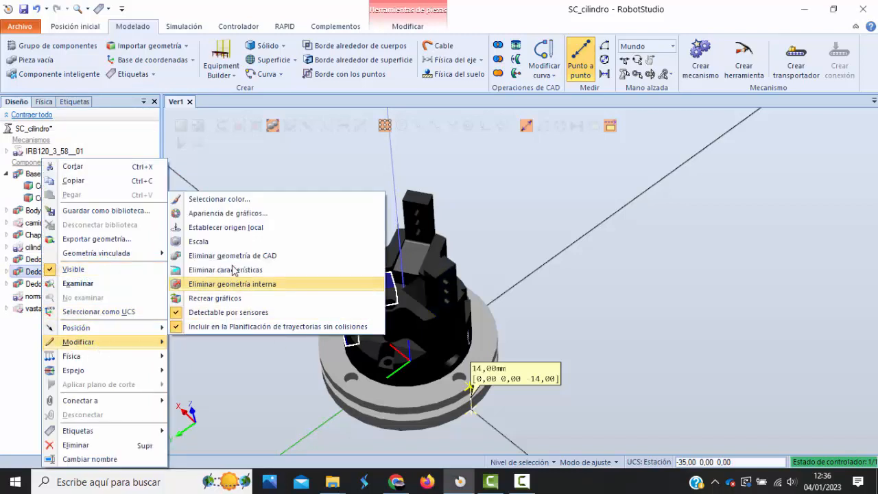
pyautogui.click(239, 228)
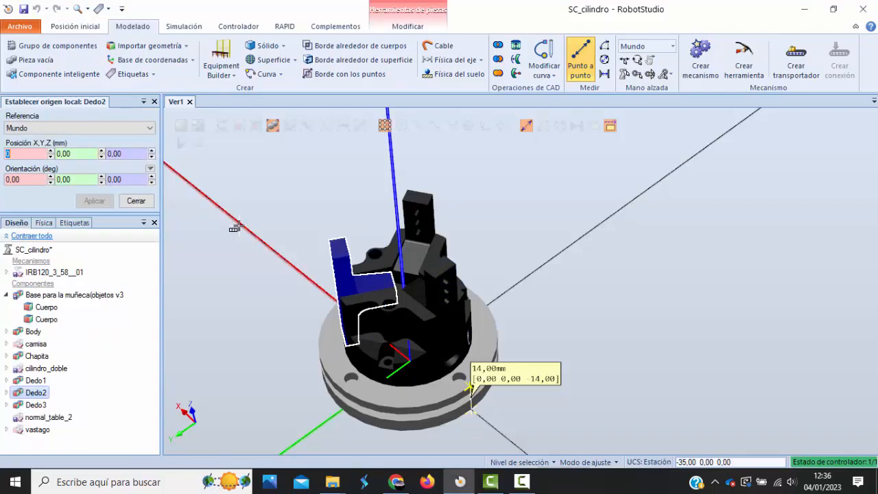
pyautogui.click(136, 200)
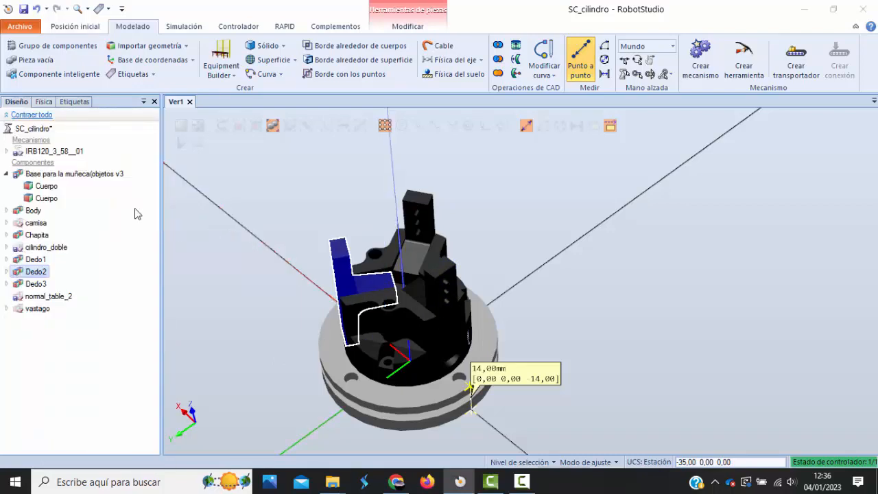
# Check Dedo3's local origin coordinates relative to the world, without changing them
pyautogui.rightClick(33, 283)
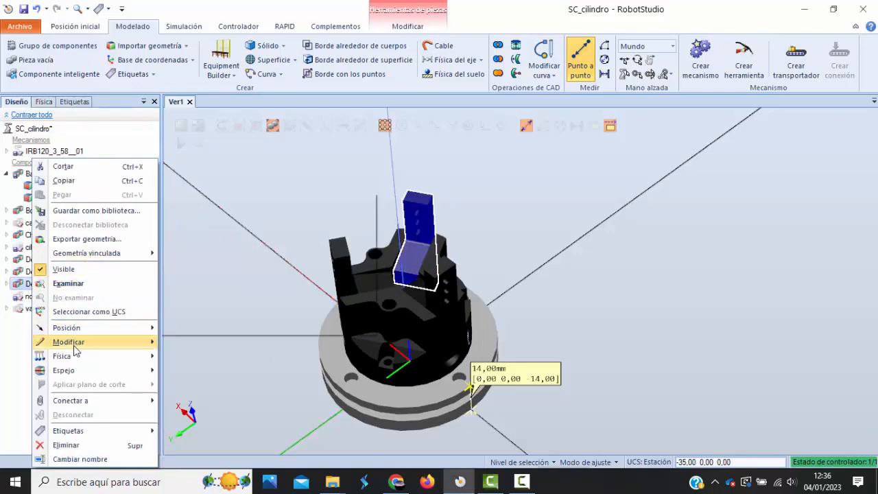
pyautogui.moveTo(75, 343)
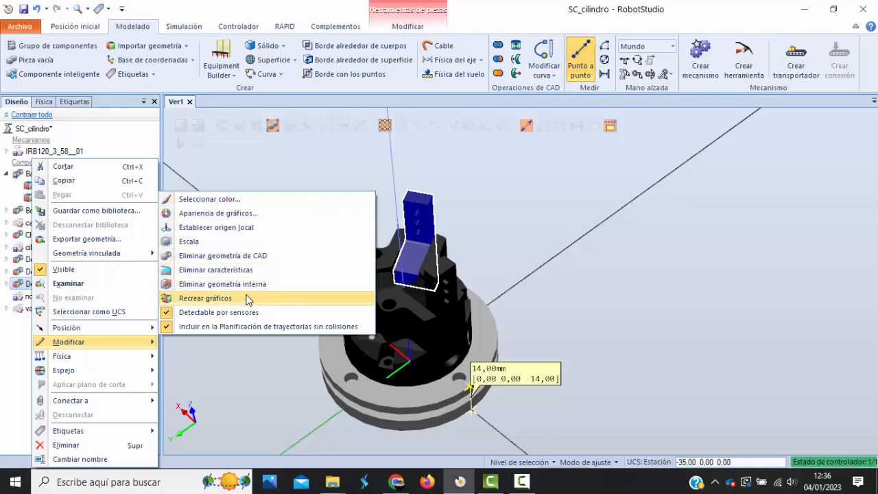
pyautogui.click(240, 231)
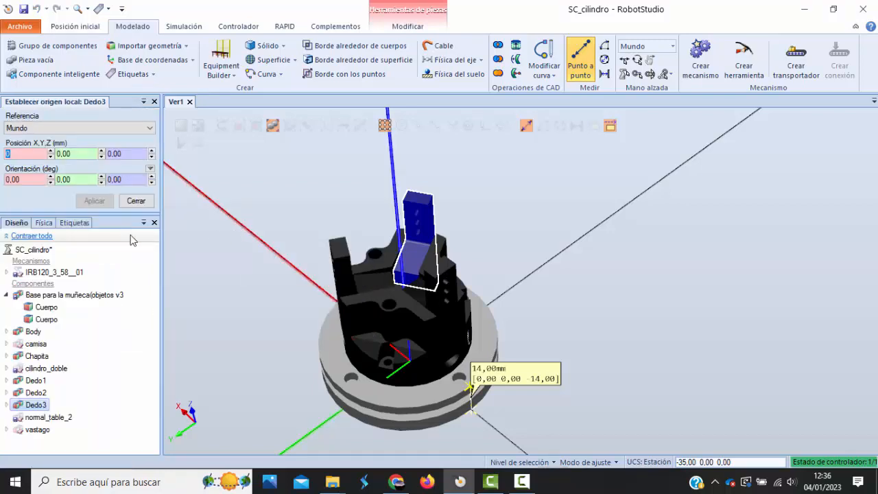
pyautogui.click(136, 201)
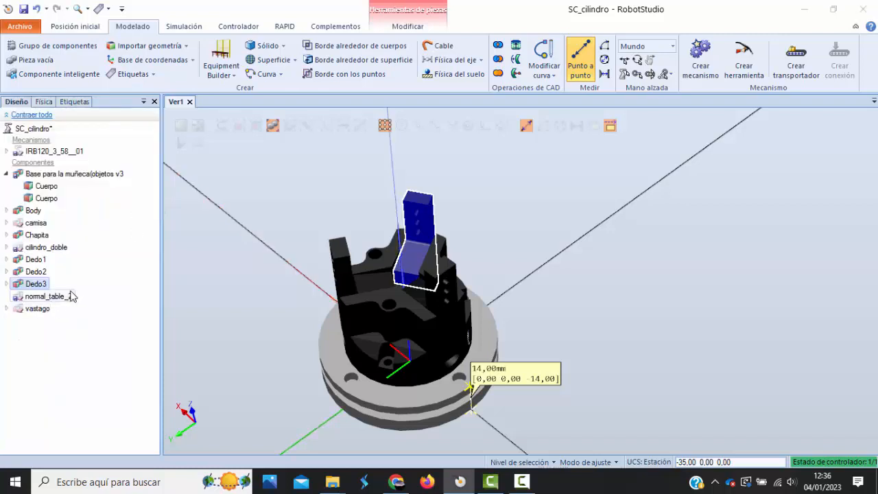
# Check the local origin of the nameplate part Chapita relative to the world, without changing it
pyautogui.rightClick(41, 236)
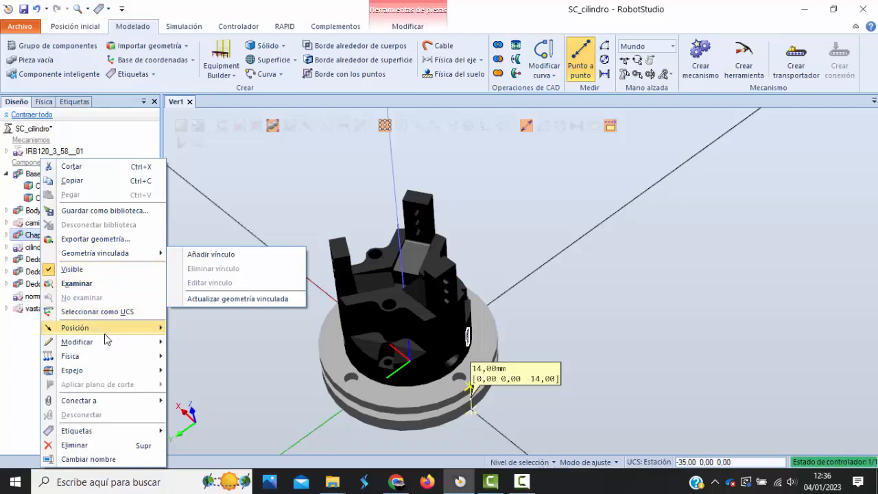
pyautogui.moveTo(112, 345)
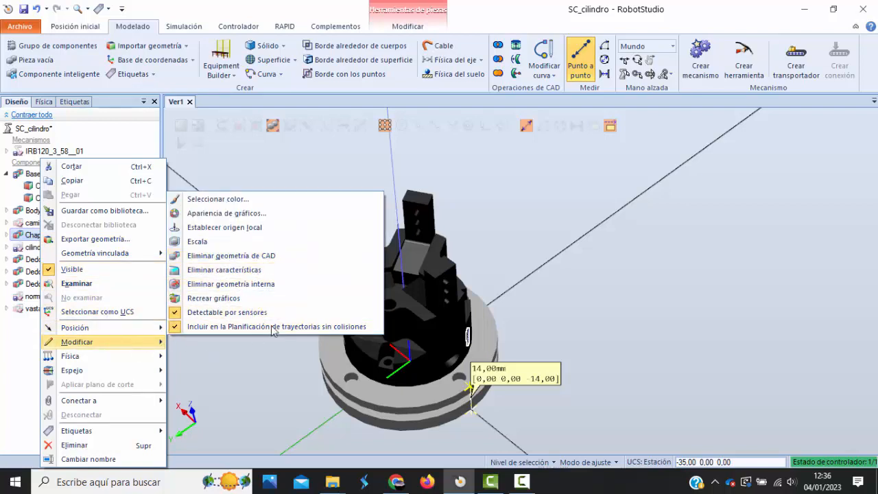
pyautogui.click(264, 227)
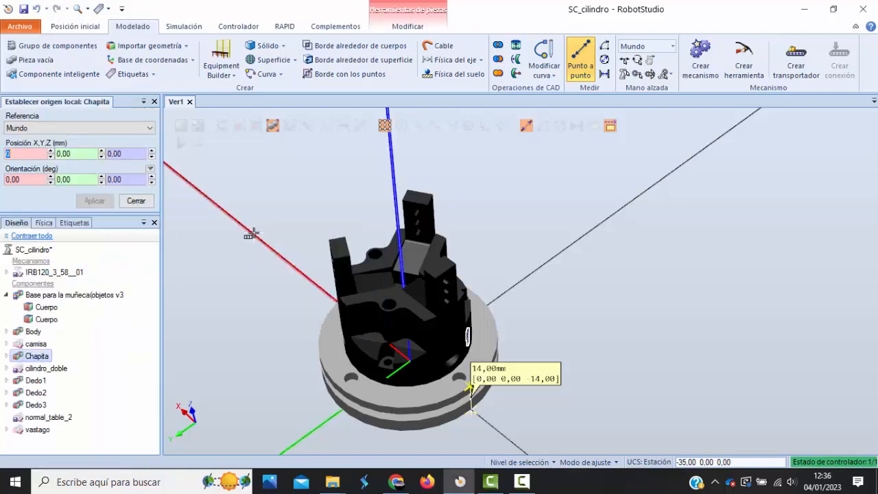
pyautogui.click(136, 200)
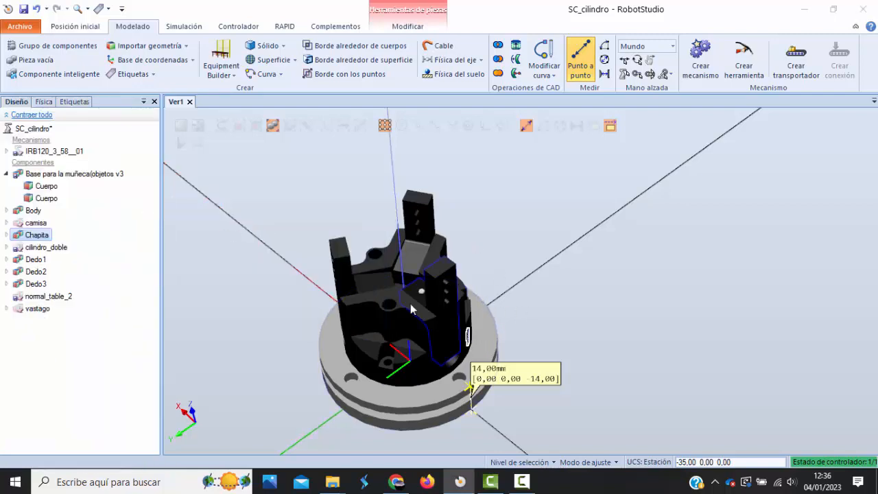
# Set the Z position of Body's local origin to 0 mm in the Mundo reference
pyautogui.click(34, 212)
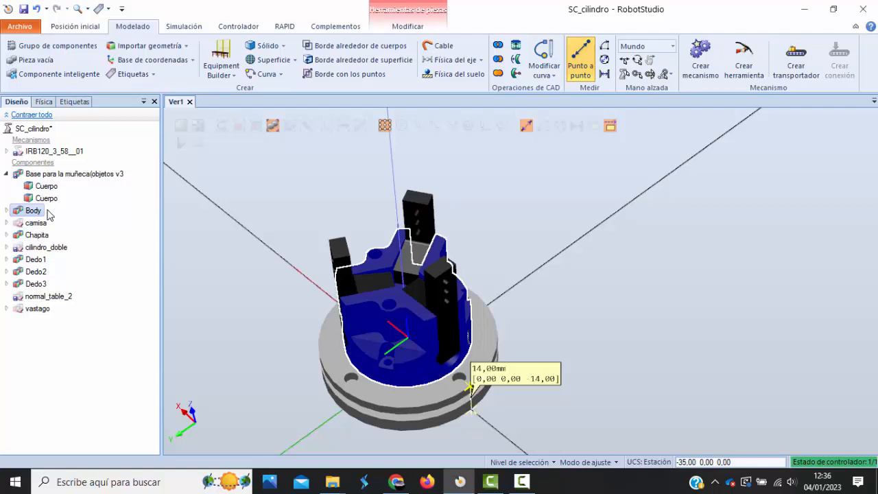
pyautogui.rightClick(23, 214)
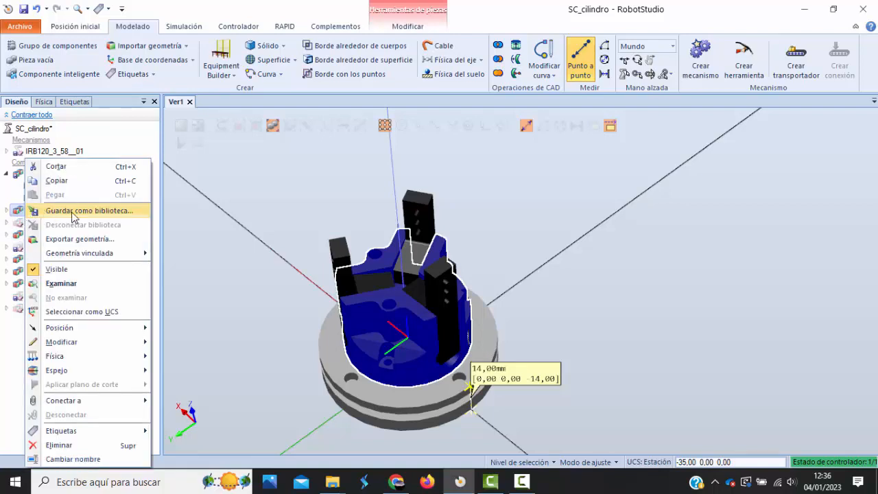
pyautogui.moveTo(86, 258)
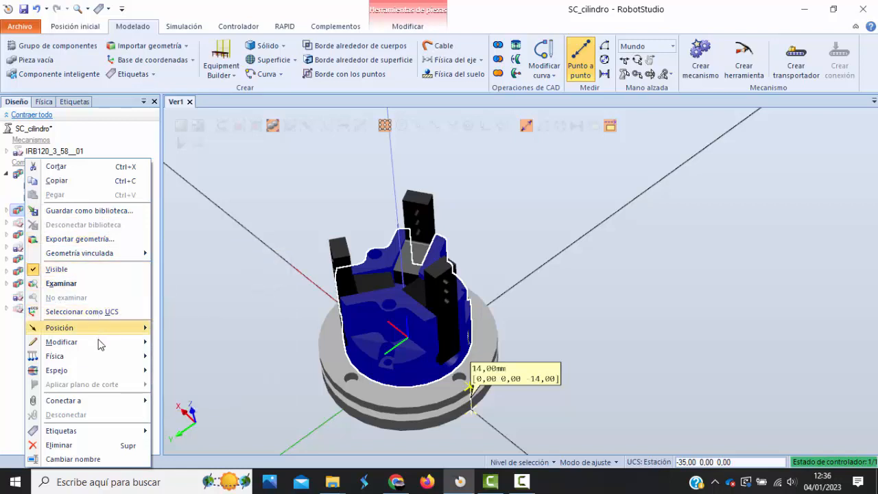
pyautogui.moveTo(96, 347)
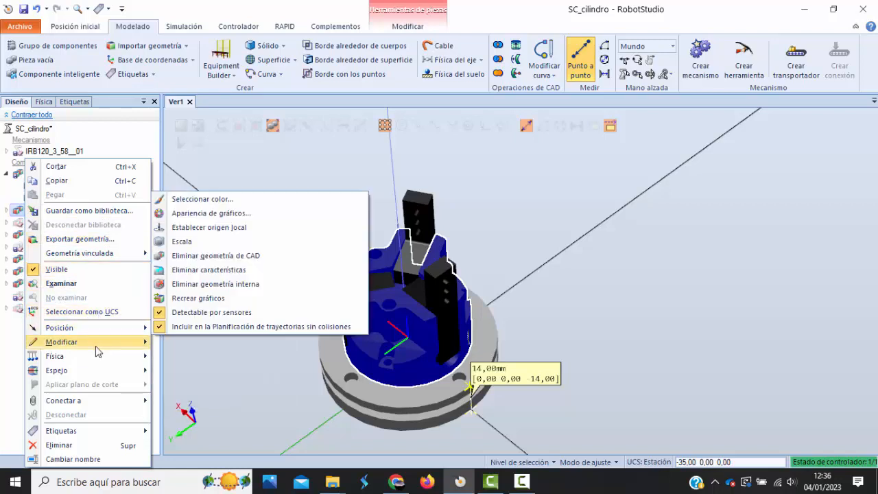
pyautogui.click(244, 229)
pyautogui.click(112, 153)
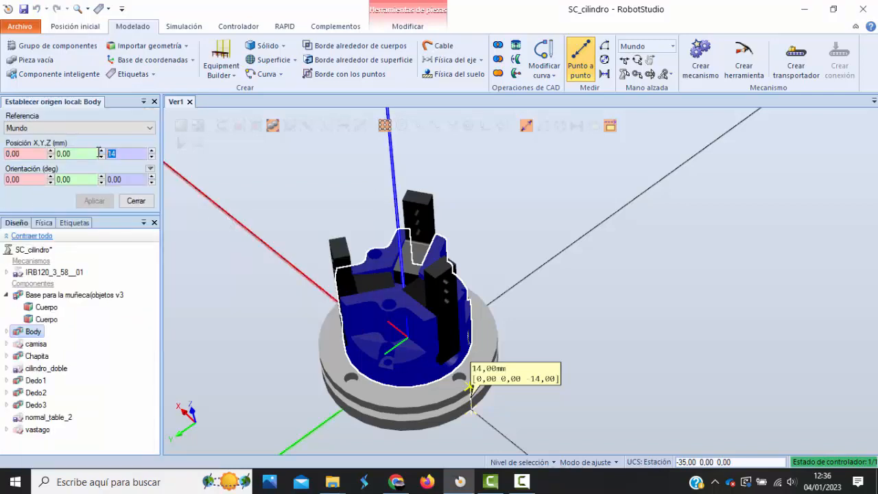
pyautogui.write('0')
pyautogui.click(95, 201)
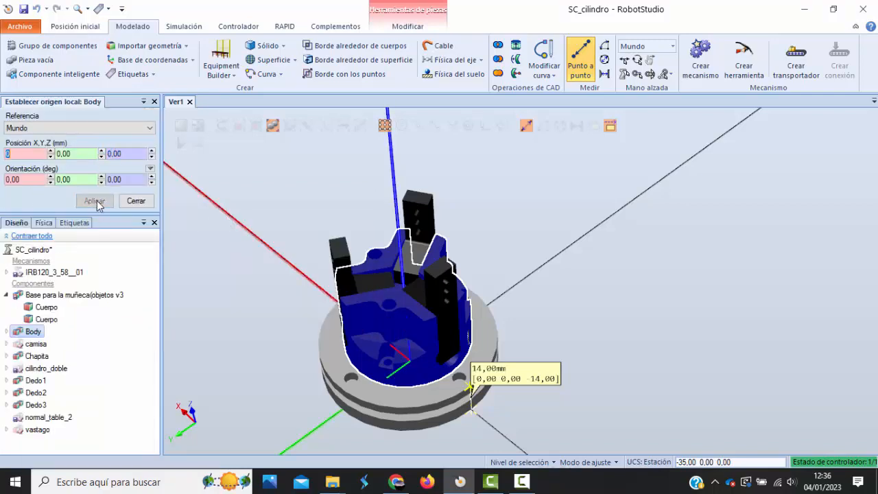
pyautogui.click(136, 201)
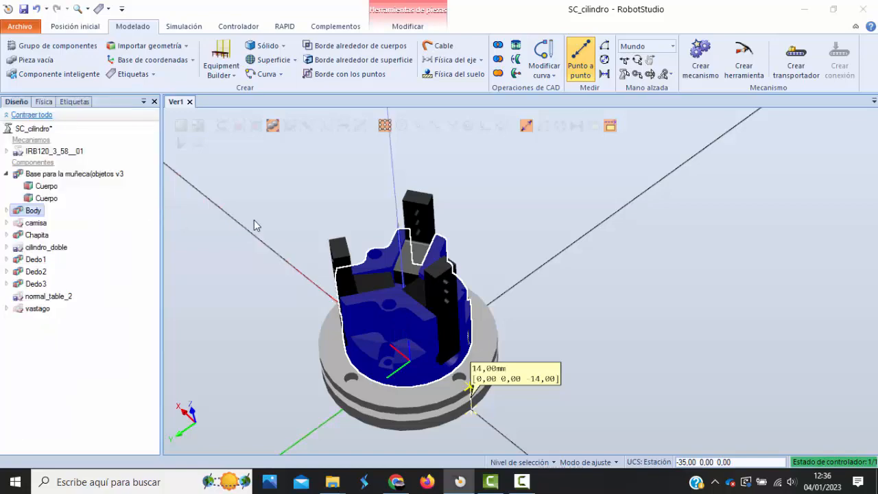
# Start a new mechanism named pinza_SGW50_acople and set its type to Herramienta
pyautogui.moveTo(494, 266)
pyautogui.keyDown('ctrl'); pyautogui.keyDown('shift'); pyautogui.mouseDown()
pyautogui.moveTo(523, 210)
pyautogui.moveTo(498, 227)
pyautogui.moveTo(498, 255)
pyautogui.mouseUp(); pyautogui.keyUp('shift'); pyautogui.keyUp('ctrl')
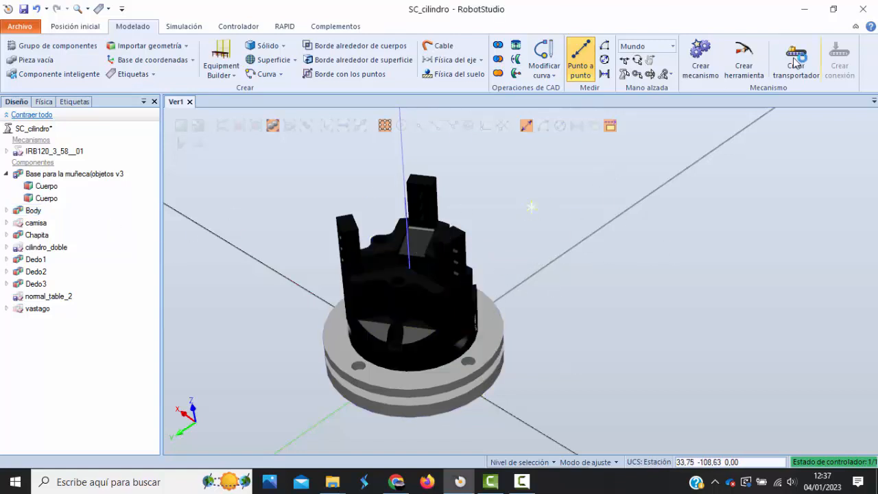
pyautogui.click(706, 76)
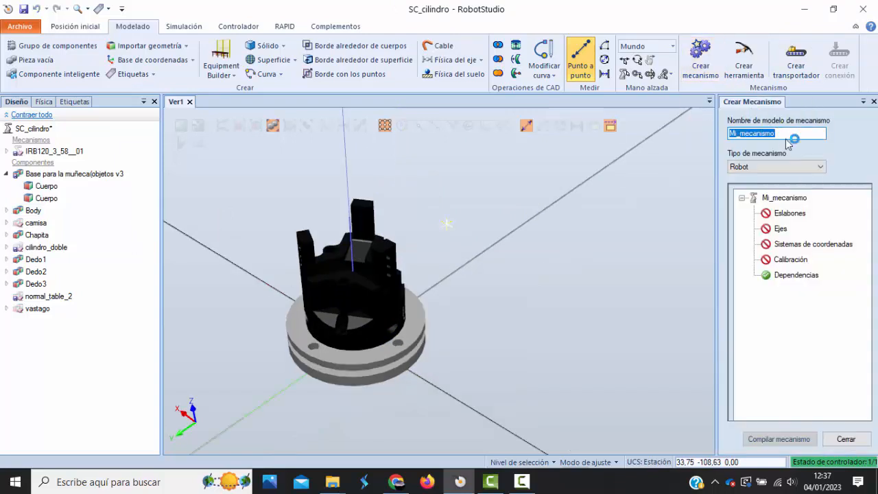
pyautogui.write('S')
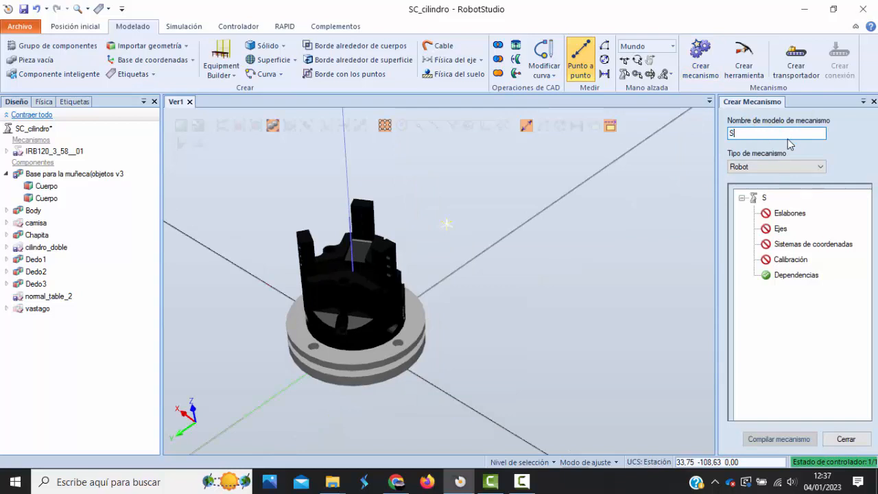
pyautogui.write('PINza_SG')
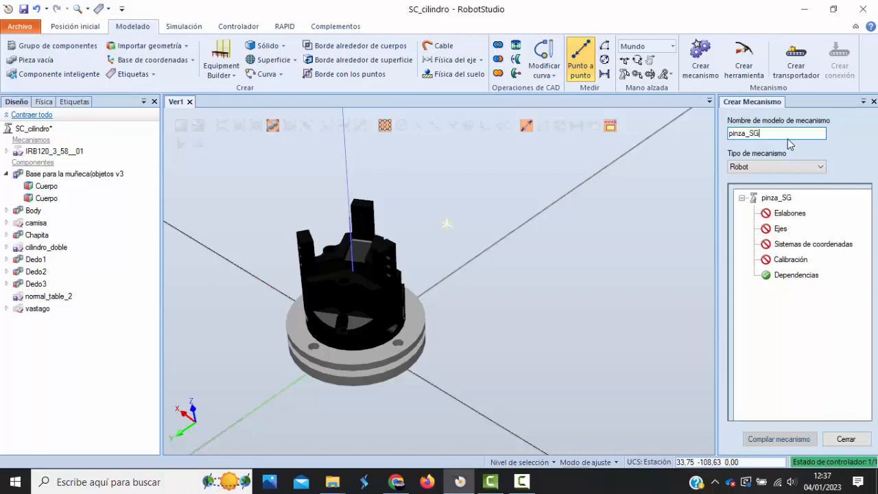
pyautogui.write('W50_A')
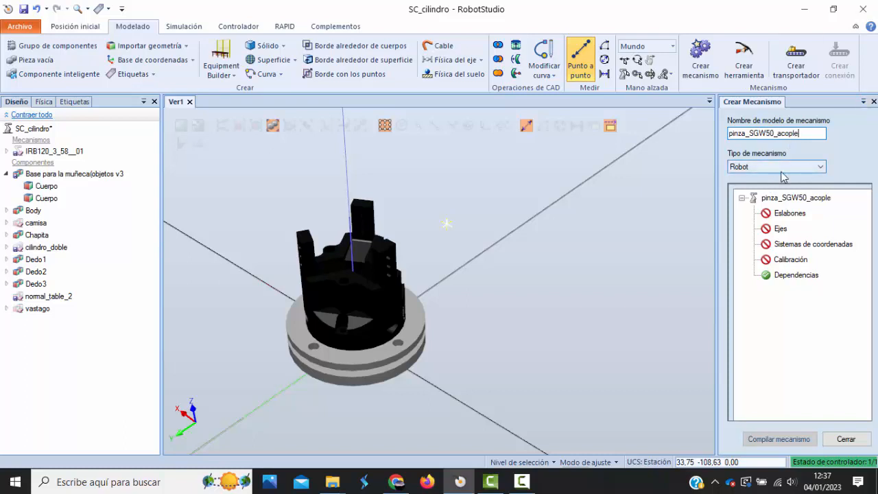
pyautogui.click(802, 168)
pyautogui.click(796, 183)
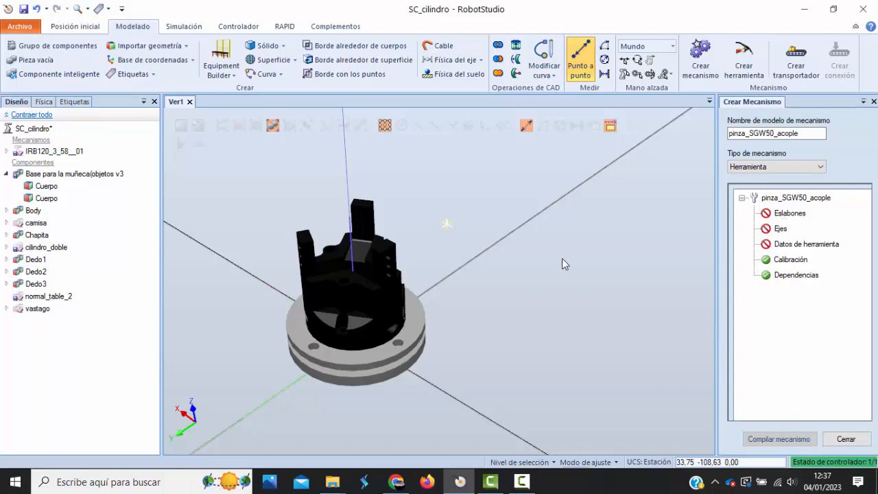
# Try to define link L1 as the base link with Body as its added component
pyautogui.click(790, 214)
pyautogui.doubleClick(790, 213)
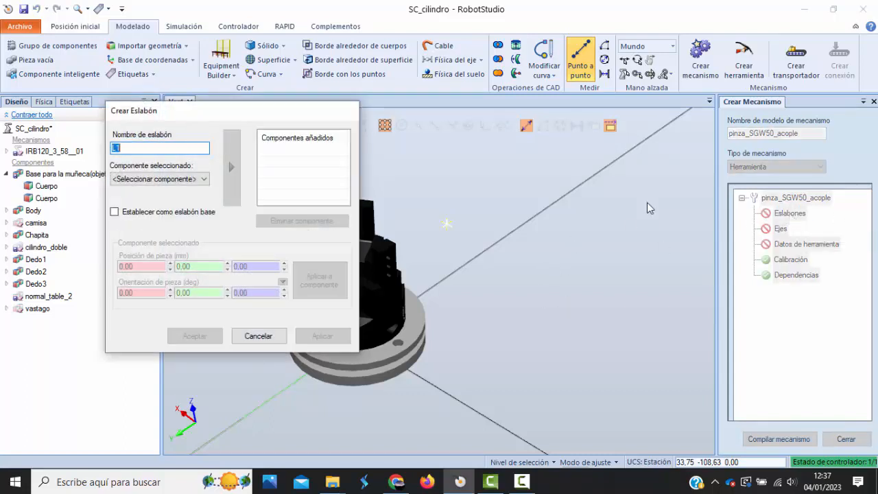
pyautogui.moveTo(221, 110); pyautogui.dragTo(577, 117)
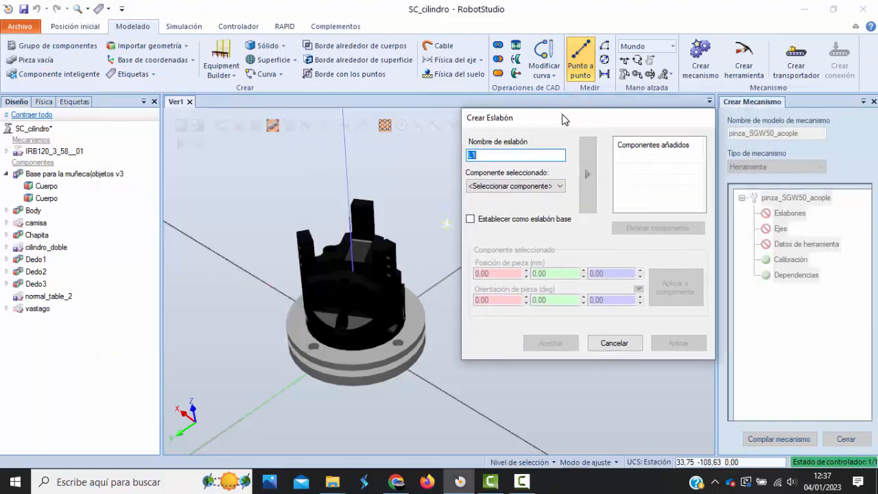
pyautogui.click(562, 187)
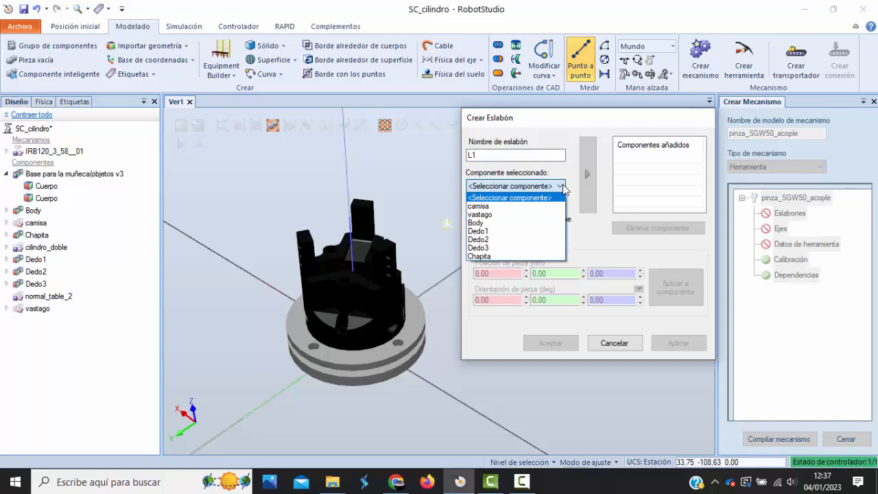
pyautogui.click(490, 224)
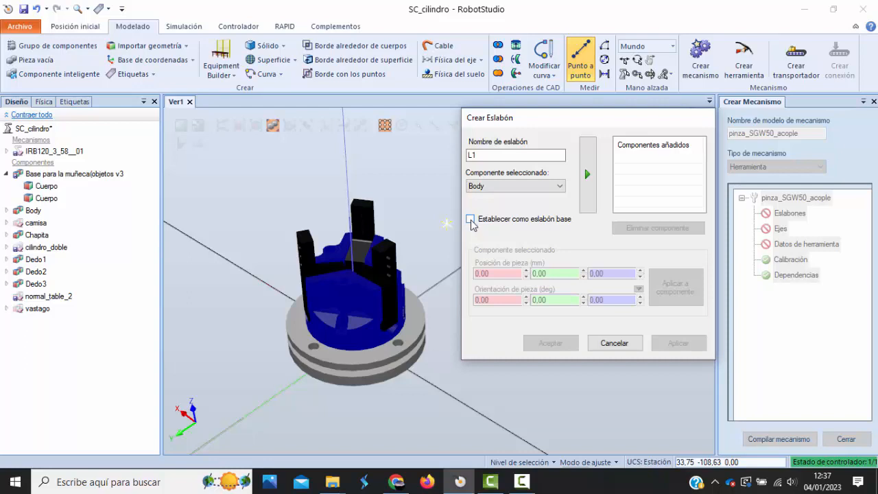
pyautogui.click(586, 176)
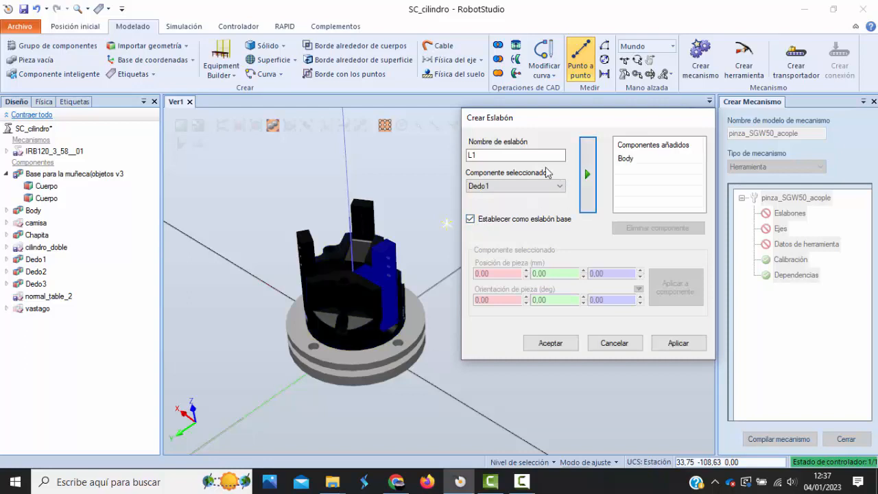
pyautogui.click(510, 155)
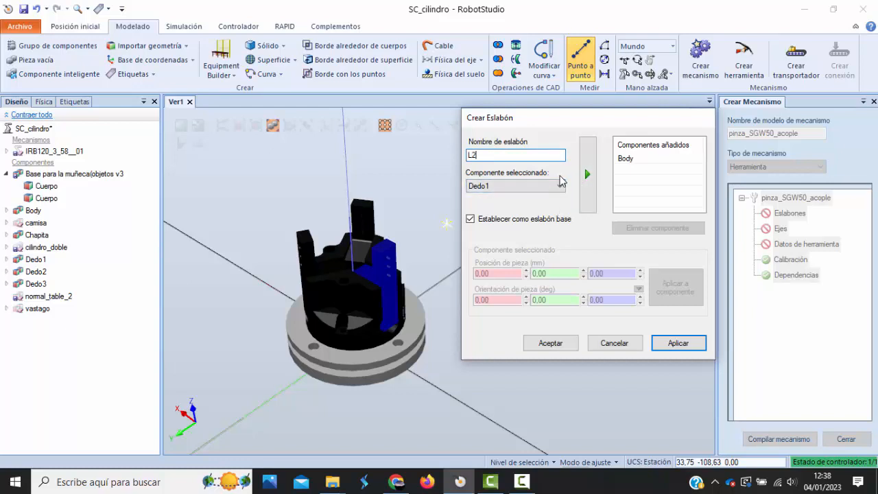
pyautogui.doubleClick(514, 156)
pyautogui.click(614, 343)
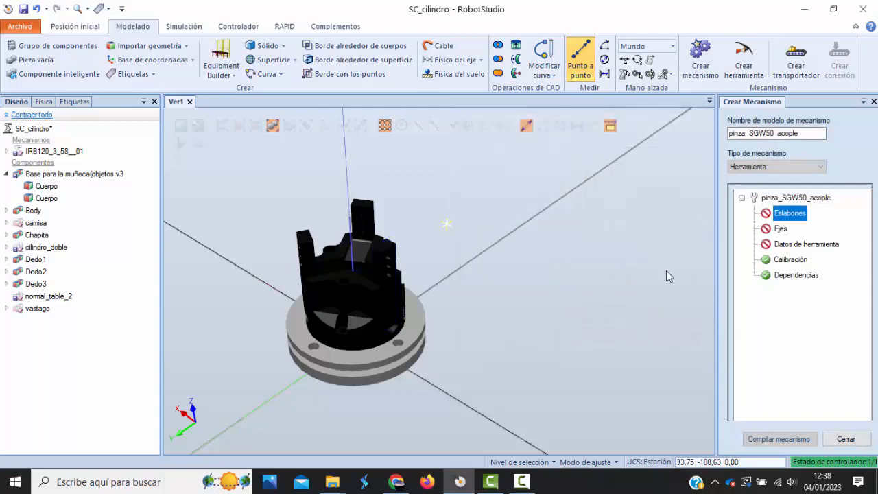
pyautogui.doubleClick(789, 213)
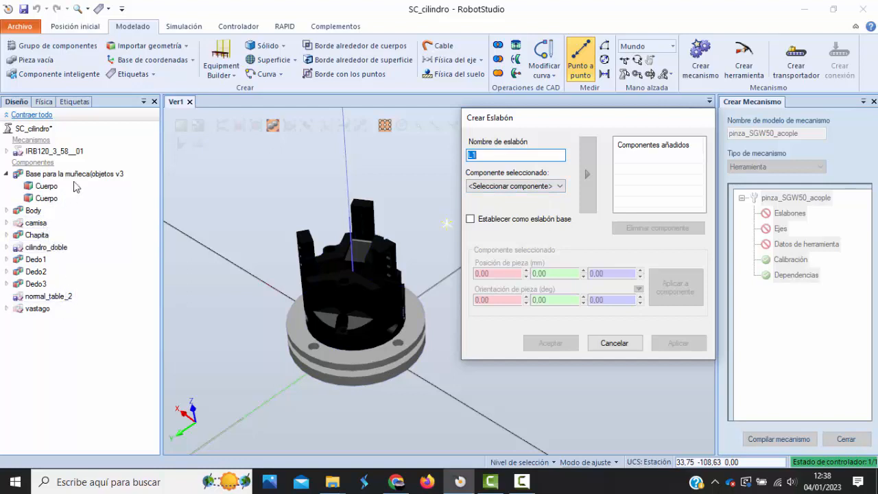
pyautogui.click(557, 187)
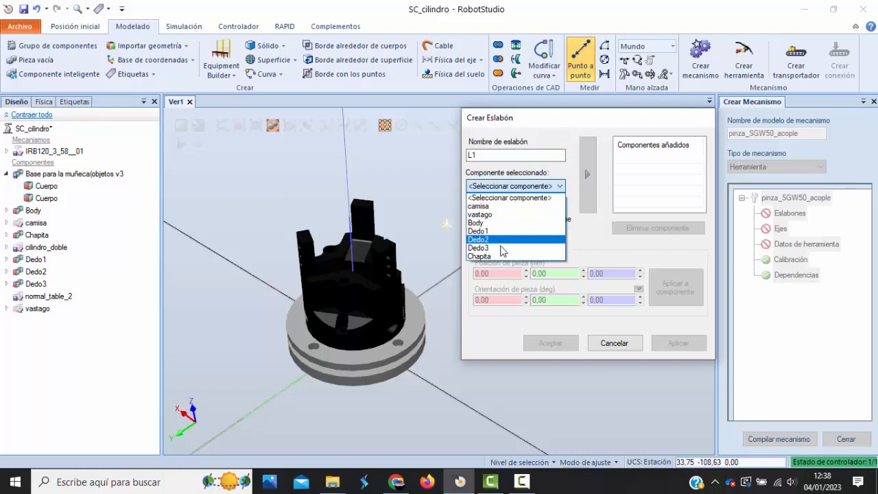
pyautogui.click(545, 185)
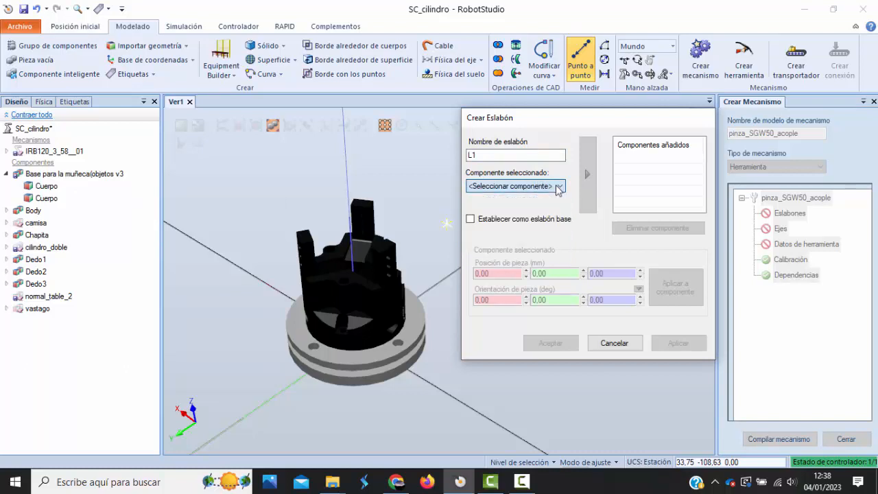
pyautogui.click(617, 345)
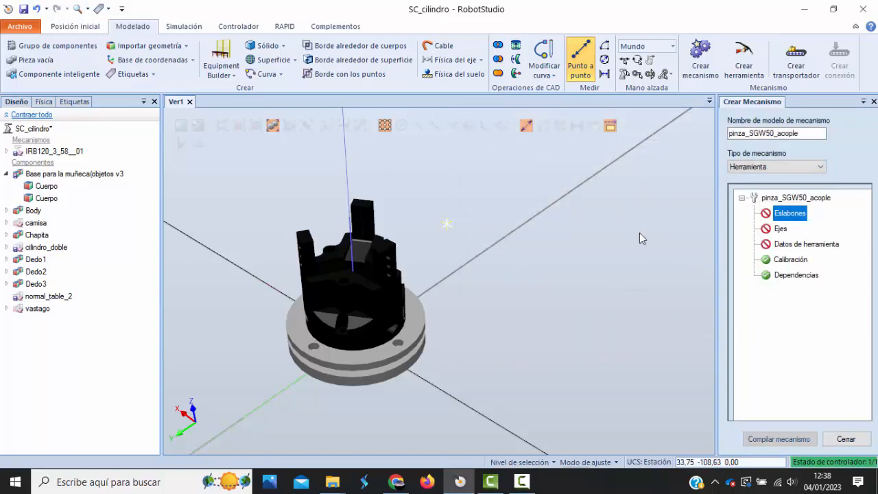
# Close the pinza_SGW50_acople mechanism definition without compiling it
pyautogui.click(521, 482)
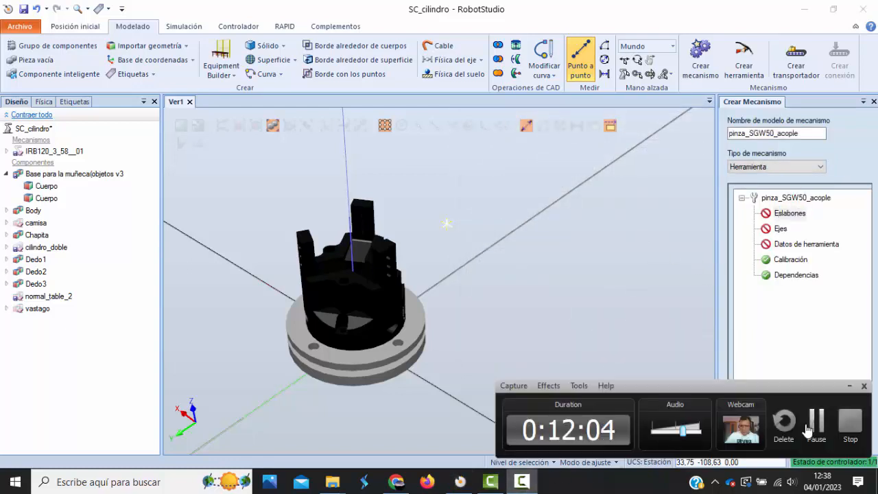
pyautogui.press('F9')
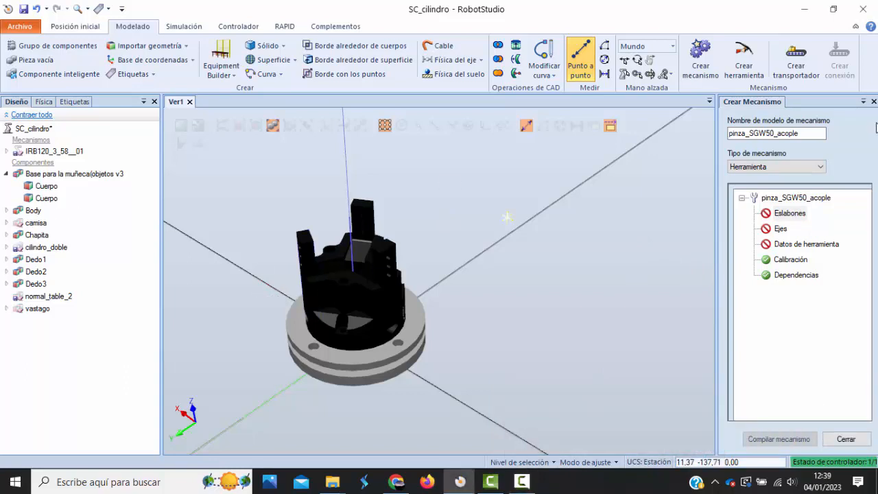
pyautogui.click(873, 101)
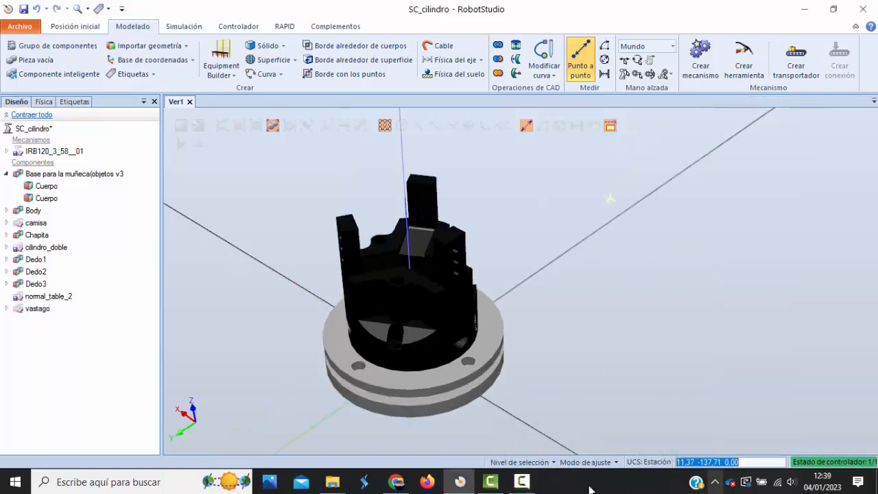
pyautogui.click(521, 482)
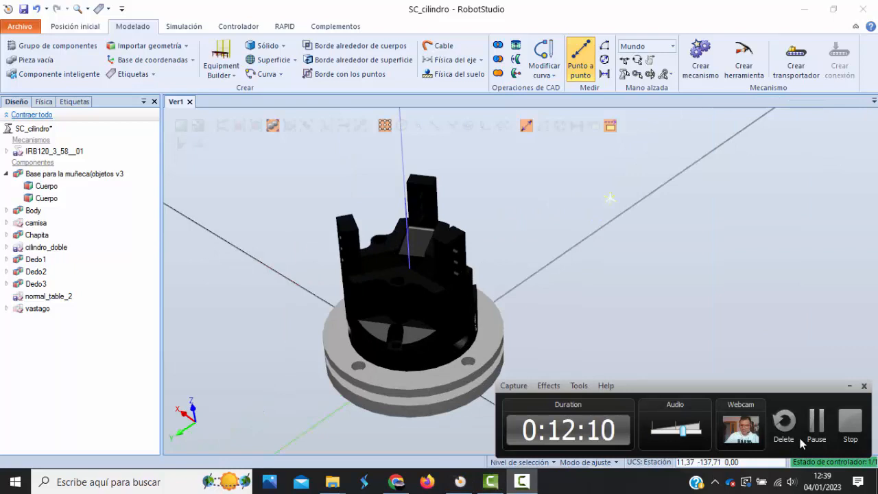
pyautogui.click(807, 439)
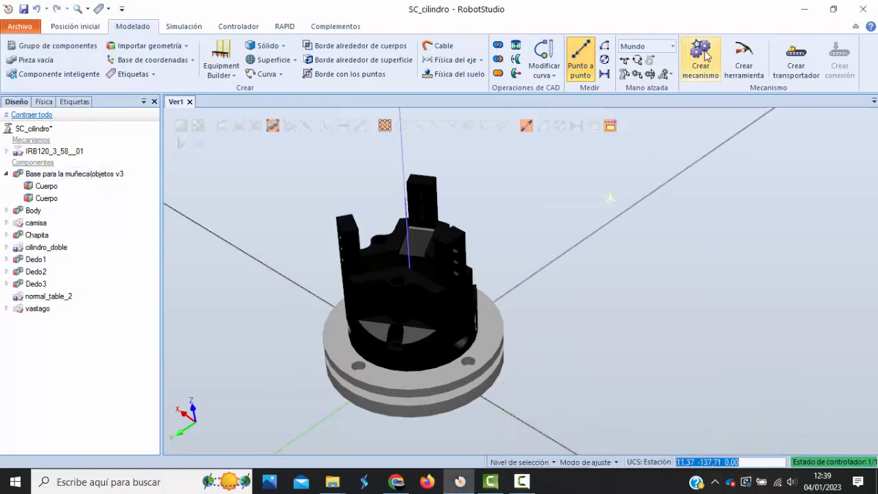
# Start a new mechanism named pinza_SGW50_brida and set its type to Herramienta
pyautogui.click(703, 60)
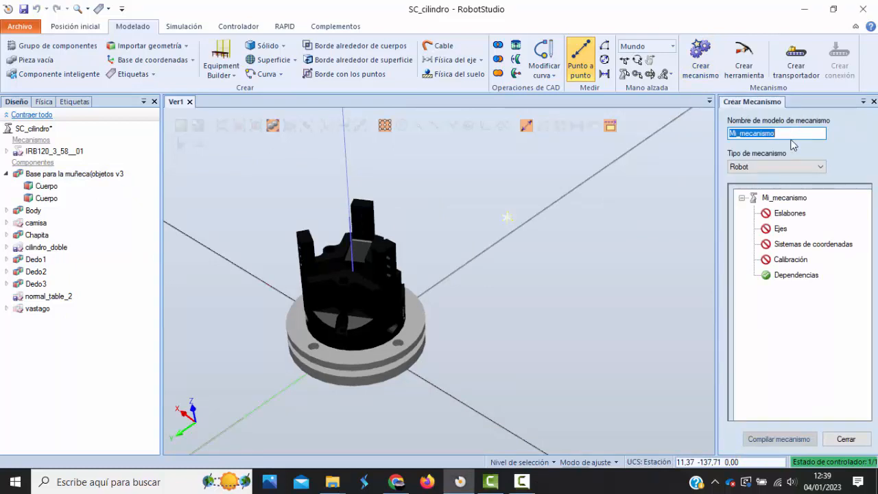
pyautogui.write('pinza')
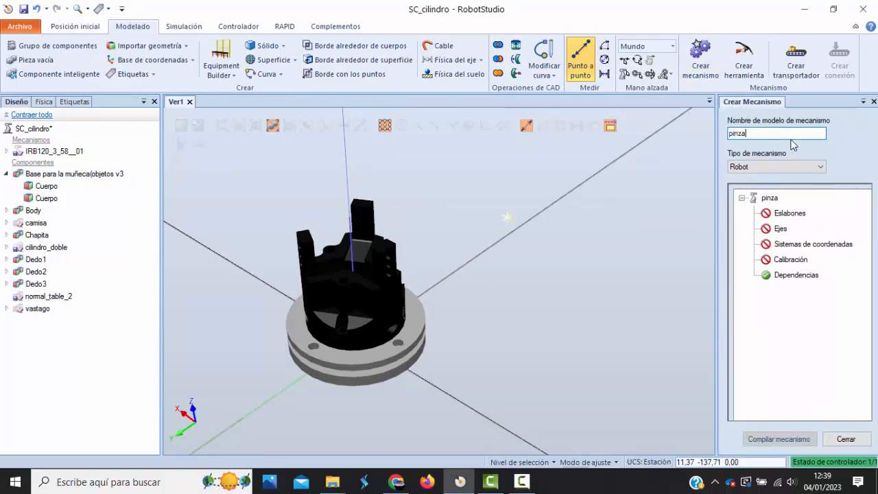
pyautogui.write('_SGW50_acople')
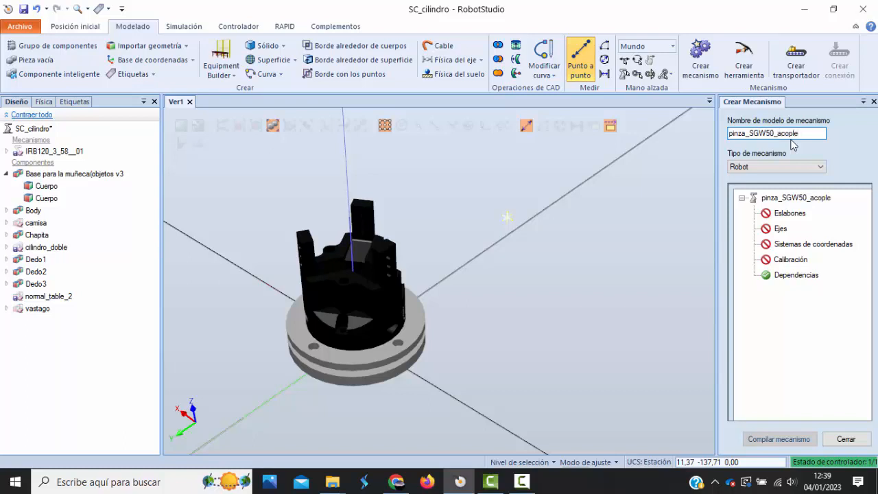
pyautogui.write('ad')
pyautogui.press('BackSpace')
pyautogui.press('BackSpace')
pyautogui.press('BackSpace')
pyautogui.press('BackSpace')
pyautogui.press('BackSpace')
pyautogui.press('BackSpace')
pyautogui.press('BackSpace')
pyautogui.press('BackSpace')
pyautogui.write('brida')
pyautogui.click(823, 167)
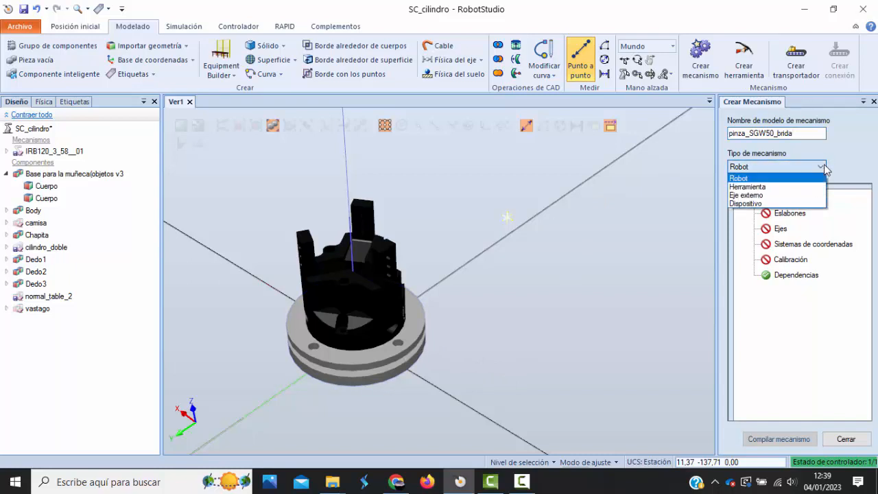
pyautogui.click(765, 188)
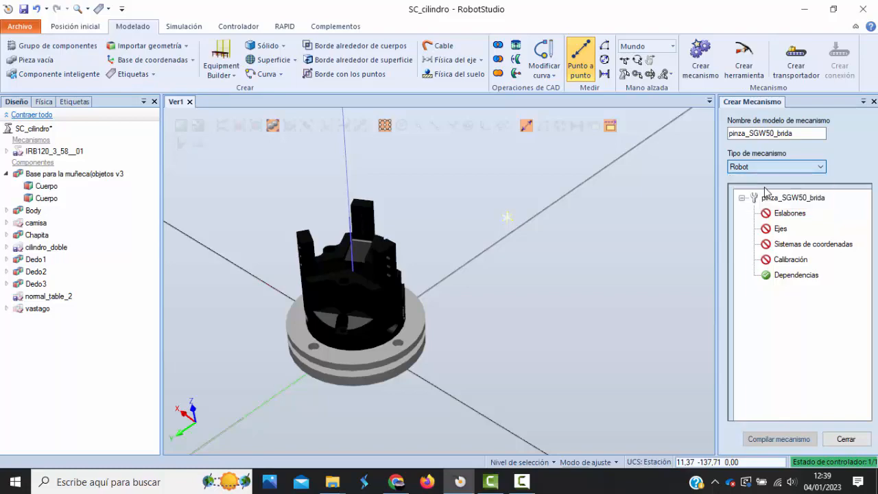
# Begin link L1 of the mechanism and choose the wrist base part Base para la muñeca as its component
pyautogui.click(789, 214)
pyautogui.doubleClick(789, 214)
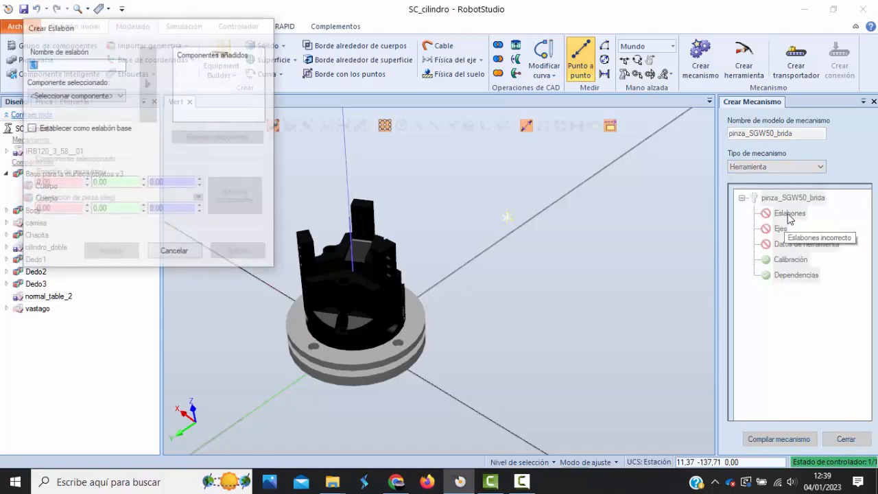
pyautogui.moveTo(161, 32); pyautogui.dragTo(484, 78)
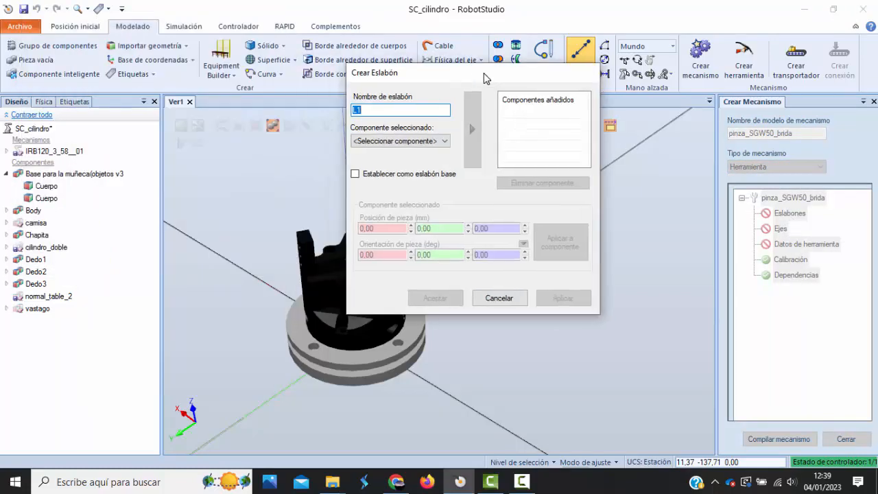
pyautogui.click(445, 142)
pyautogui.click(426, 179)
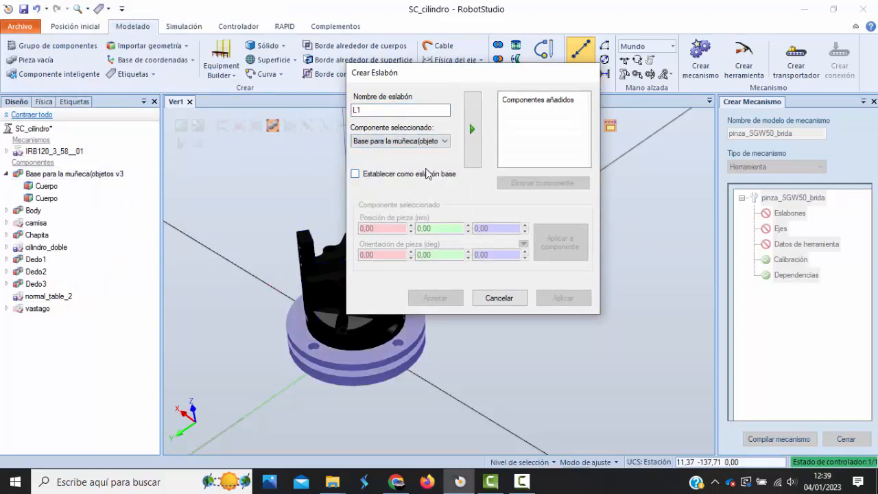
# Create link L2 from the Base para la muñeca and Body components, setting it as the base link
pyautogui.click(472, 129)
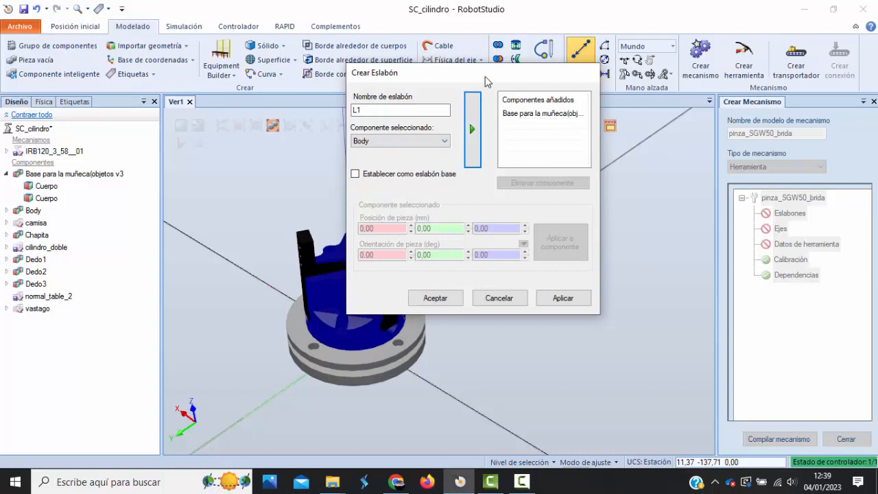
pyautogui.moveTo(497, 74); pyautogui.dragTo(592, 33)
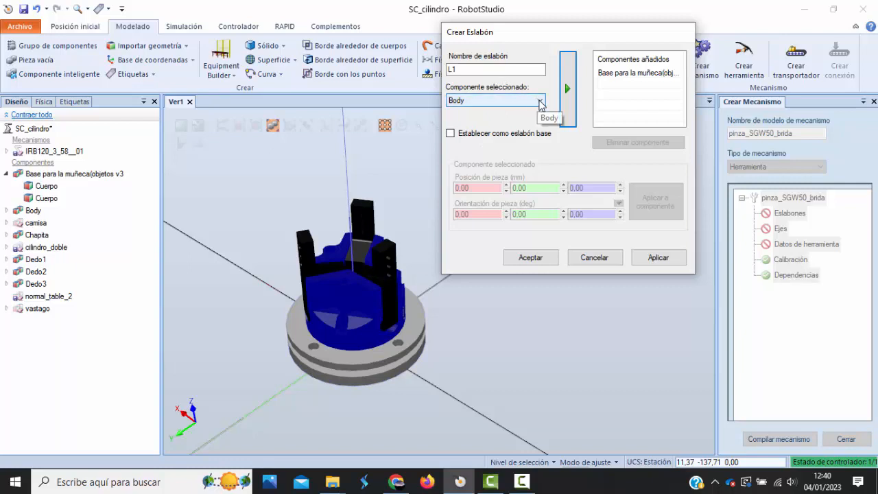
pyautogui.click(508, 73)
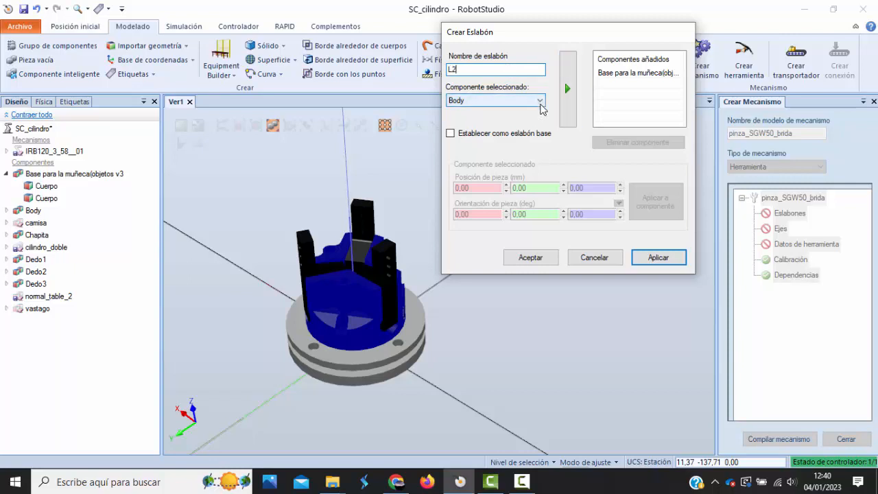
pyautogui.click(484, 136)
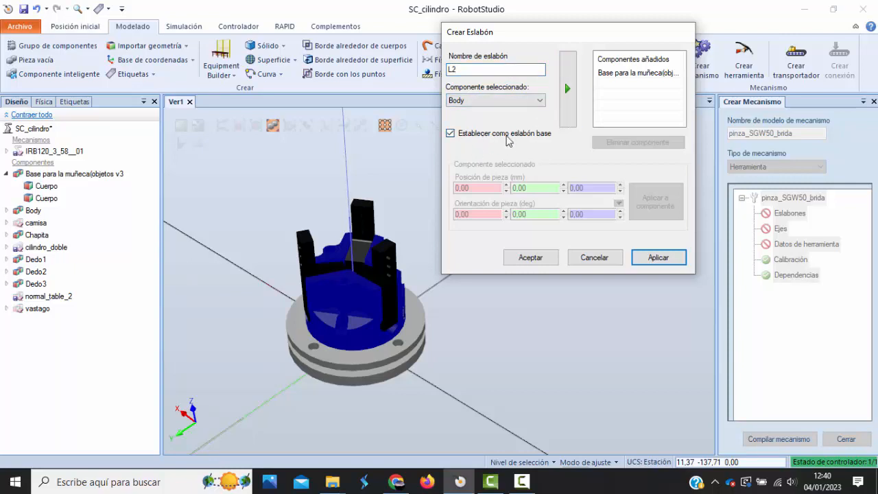
pyautogui.click(568, 89)
pyautogui.click(662, 258)
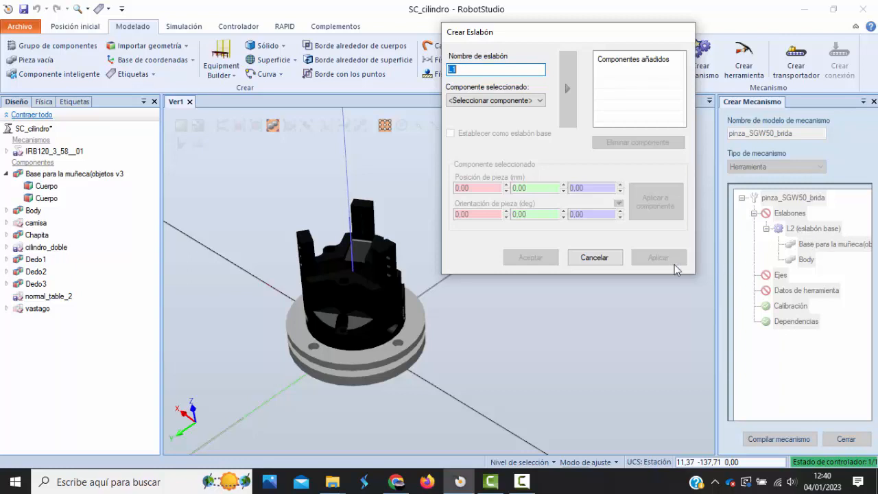
pyautogui.click(603, 260)
# Delete base link L2 and close the pinza_SGW50_brida mechanism definition
pyautogui.click(821, 230)
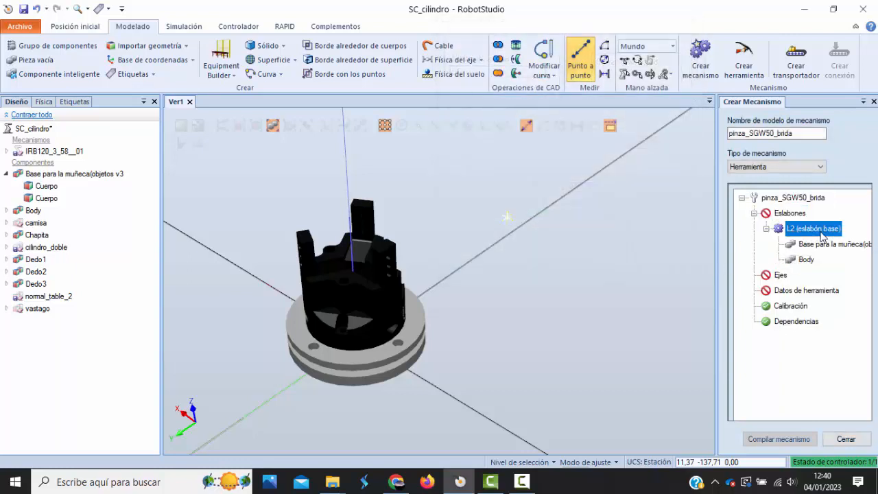
pyautogui.click(766, 229)
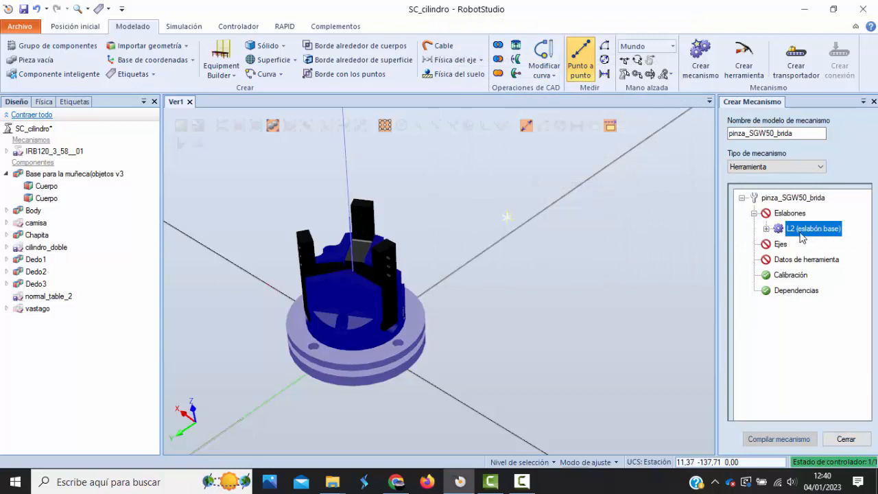
pyautogui.rightClick(800, 231)
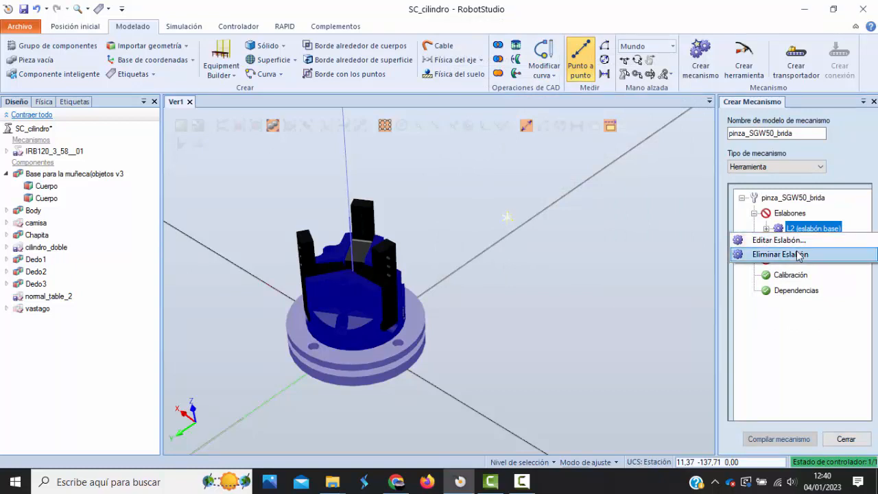
pyautogui.click(799, 255)
pyautogui.click(472, 241)
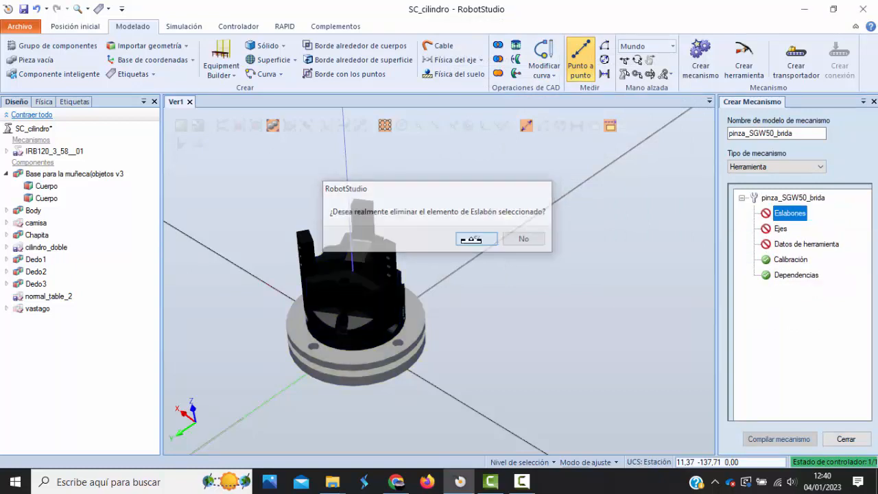
pyautogui.click(873, 101)
pyautogui.click(525, 481)
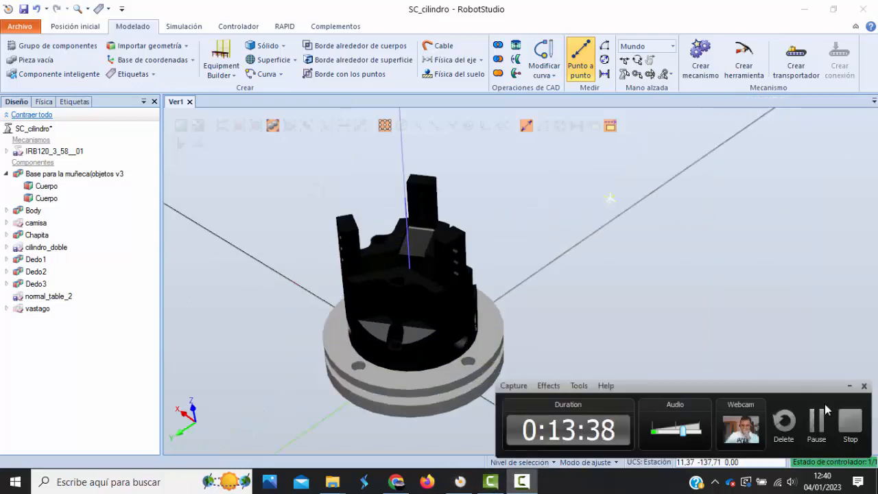
pyautogui.click(814, 432)
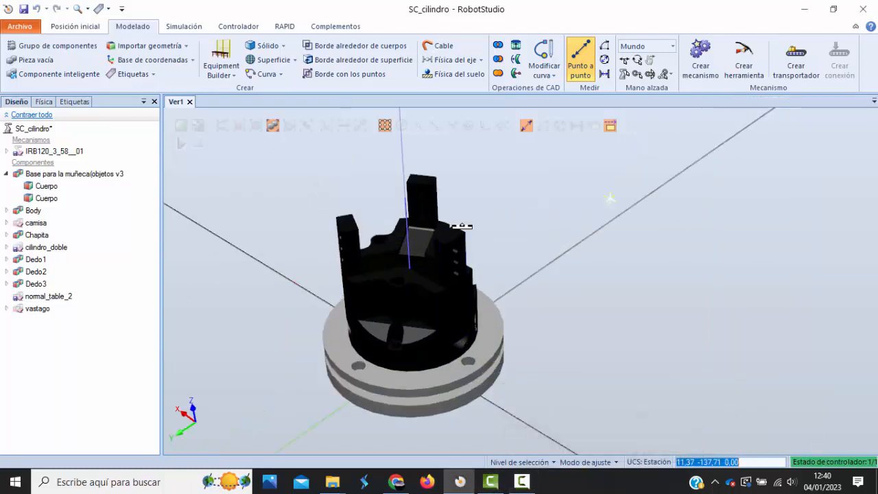
# Start a new mechanism named pinza_SGW50_acoplada and set its type to Herramienta
pyautogui.click(702, 69)
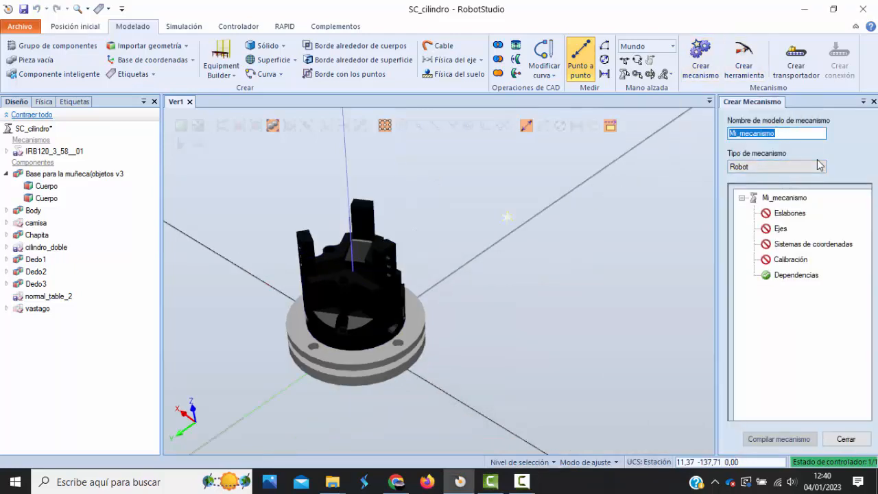
pyautogui.write('pinza_S')
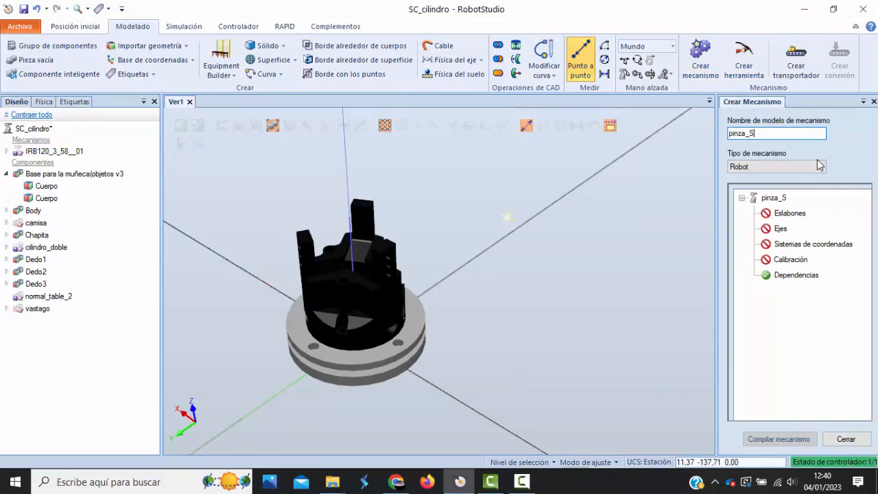
pyautogui.write('GW50_plus')
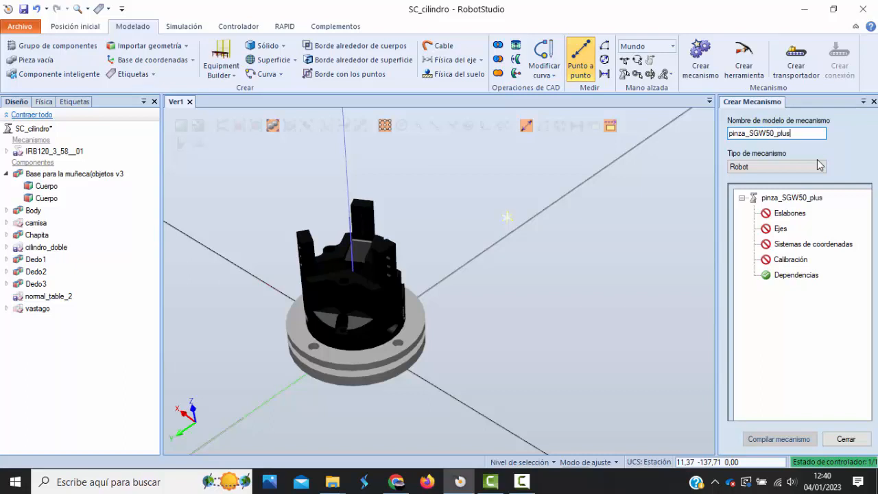
pyautogui.press('BackSpace')
pyautogui.press('BackSpace')
pyautogui.press('BackSpace')
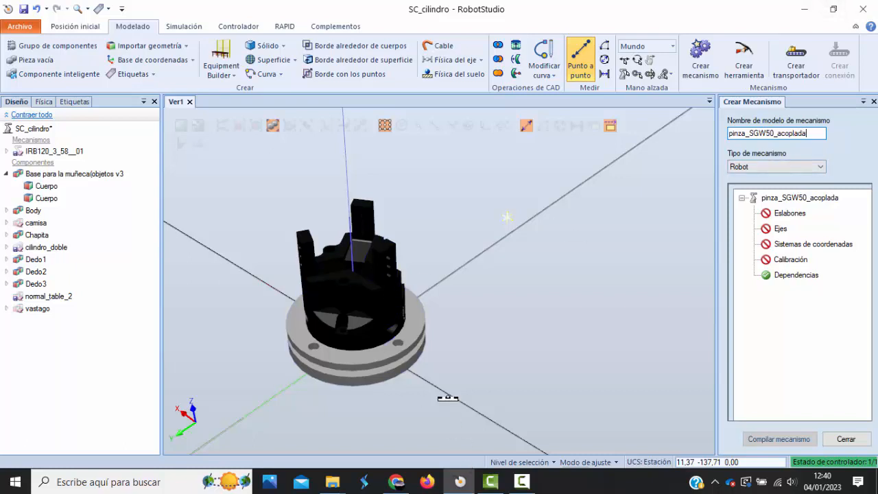
pyautogui.click(818, 172)
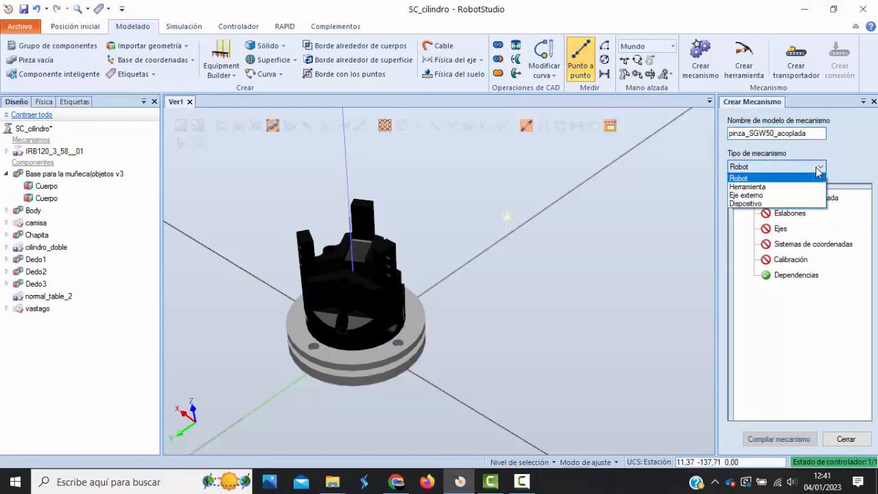
pyautogui.click(779, 194)
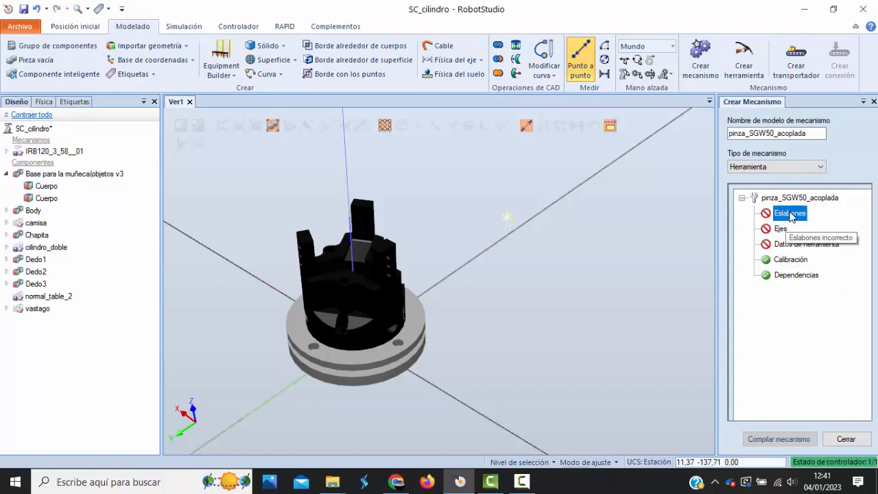
# Create link L1 from the Base para la muñeca component, without setting it as the base link
pyautogui.doubleClick(791, 213)
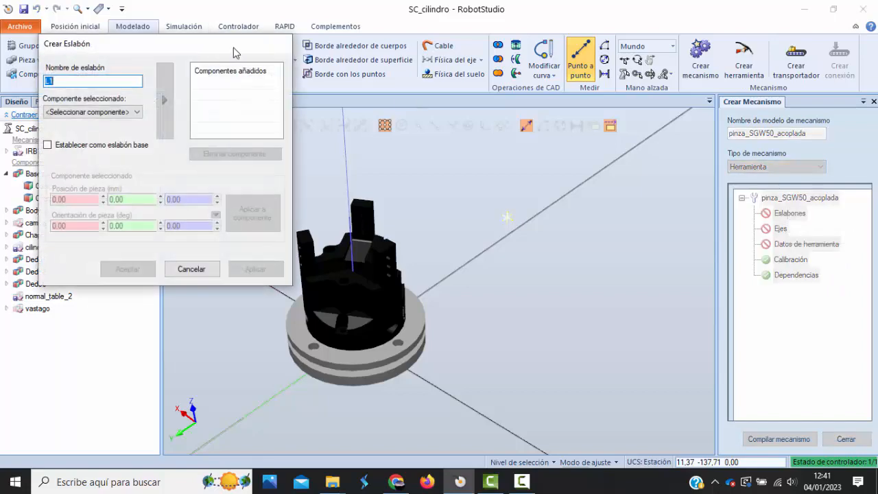
pyautogui.moveTo(233, 47); pyautogui.dragTo(678, 14)
pyautogui.click(582, 78)
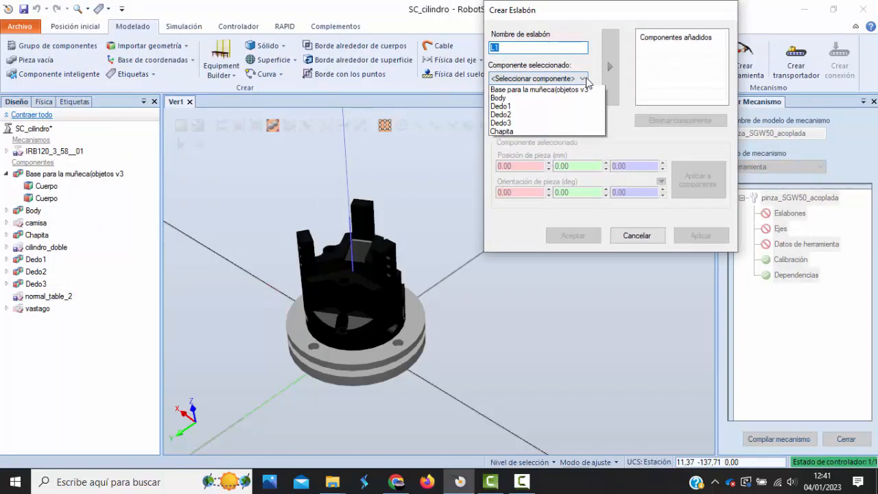
pyautogui.click(568, 114)
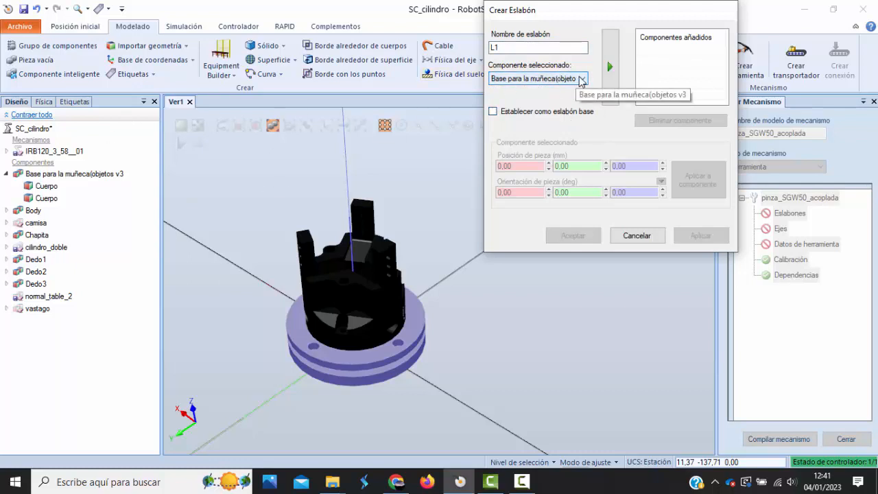
pyautogui.click(582, 78)
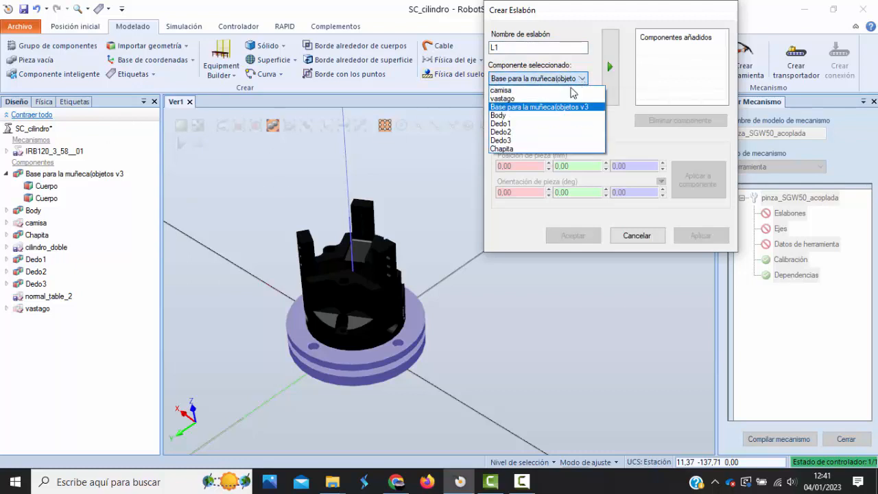
pyautogui.click(534, 107)
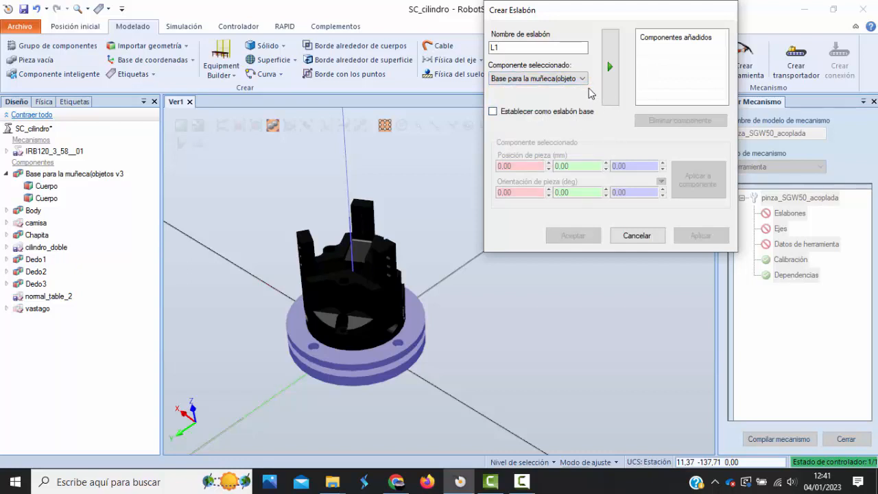
pyautogui.click(609, 67)
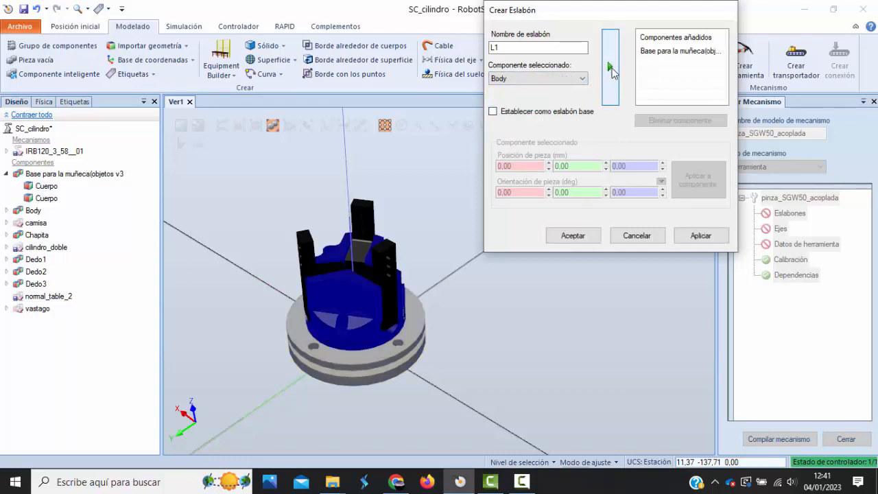
pyautogui.click(701, 235)
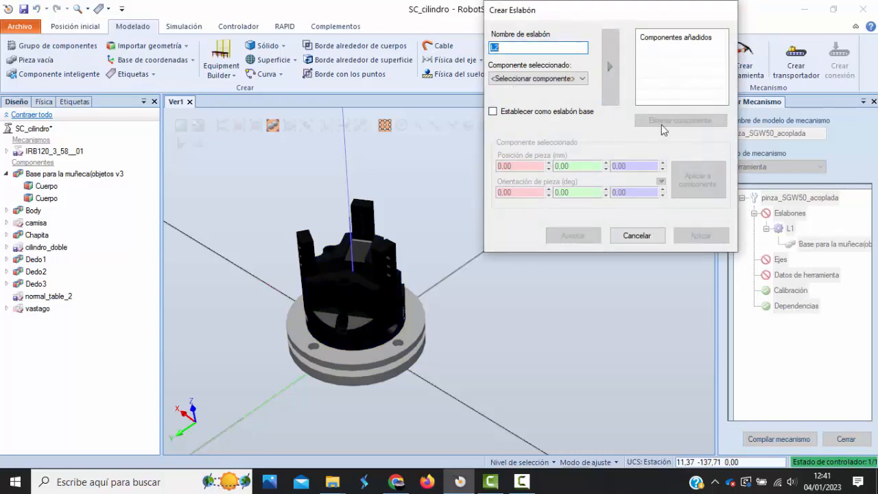
# Create link L2 from the Body component and set it as the base link
pyautogui.click(582, 79)
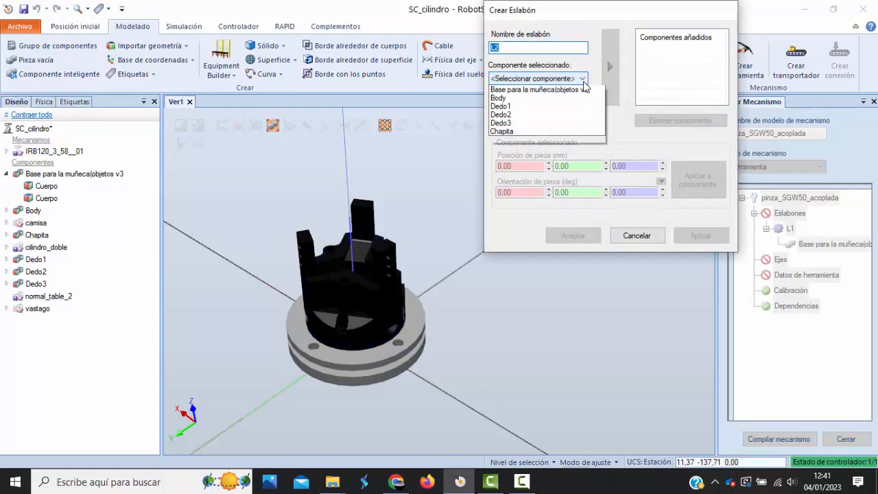
pyautogui.click(514, 123)
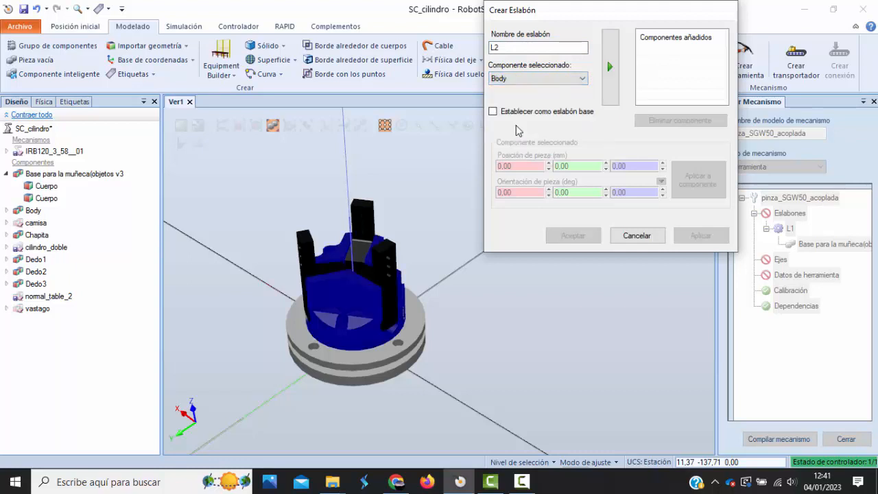
pyautogui.click(572, 111)
pyautogui.click(610, 67)
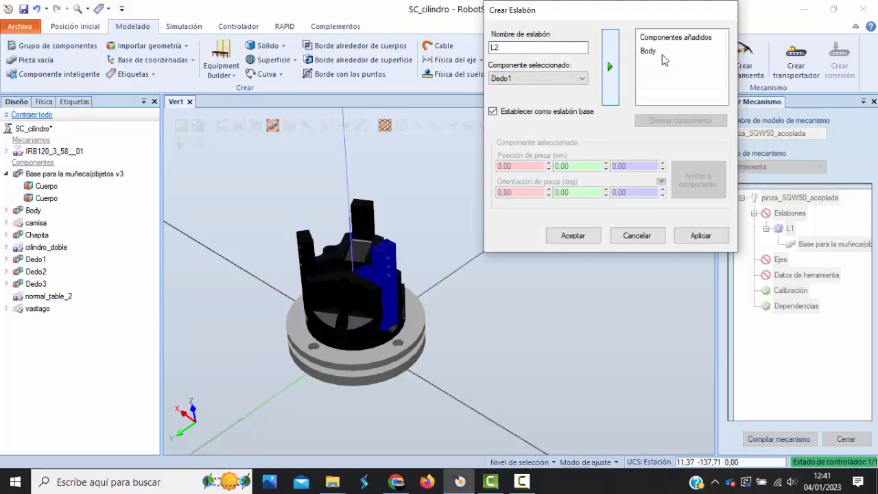
pyautogui.click(694, 233)
# Create link L3 from the Dedo1 finger component
pyautogui.click(583, 79)
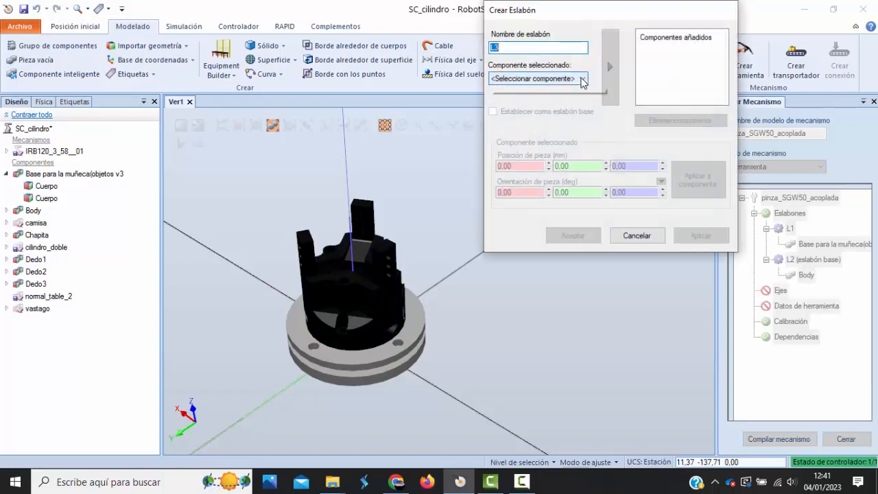
pyautogui.click(531, 132)
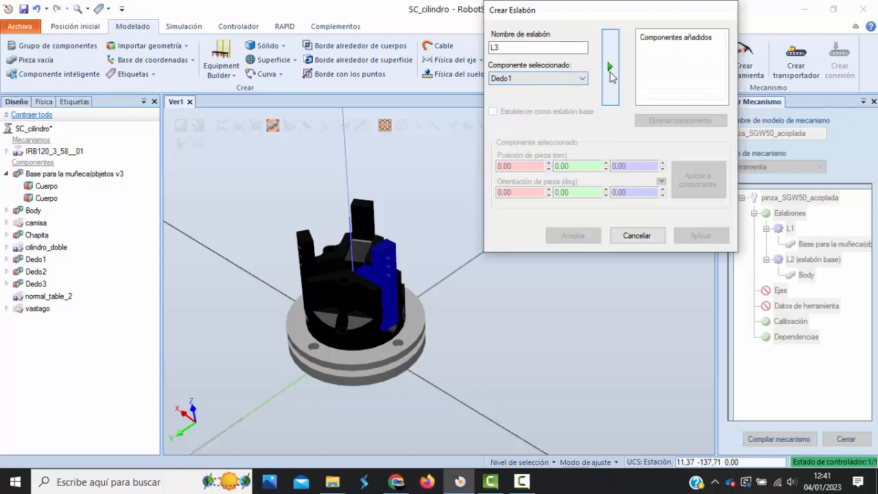
pyautogui.click(610, 69)
pyautogui.click(700, 236)
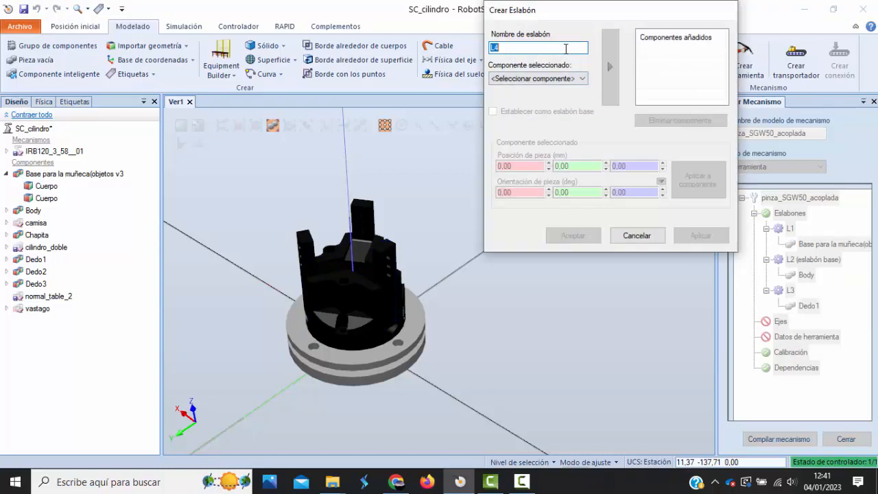
# Create link L4 from the Dedo2 finger component
pyautogui.click(582, 78)
pyautogui.click(501, 140)
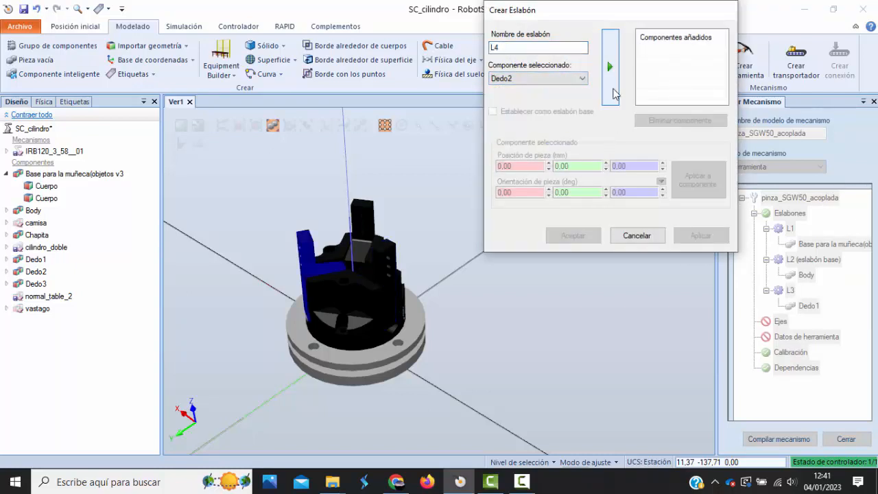
pyautogui.click(610, 66)
pyautogui.click(700, 235)
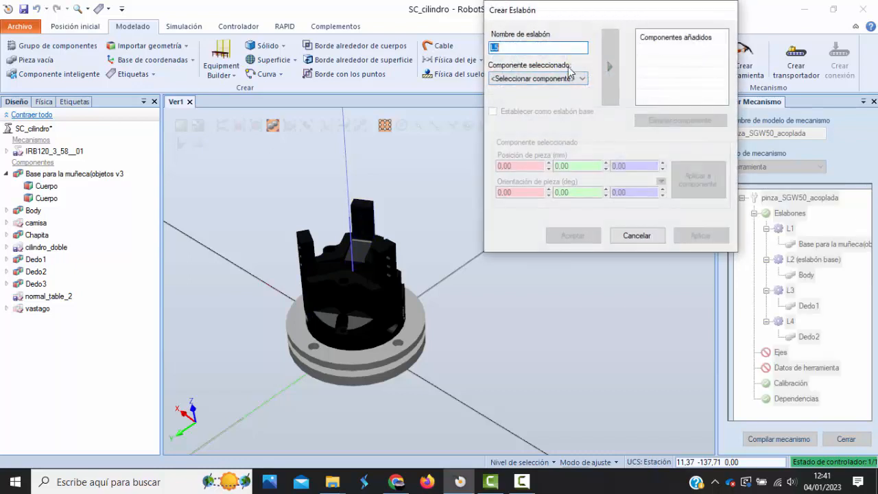
# Create link L5 from the Dedo3 finger component
pyautogui.click(582, 78)
pyautogui.click(525, 149)
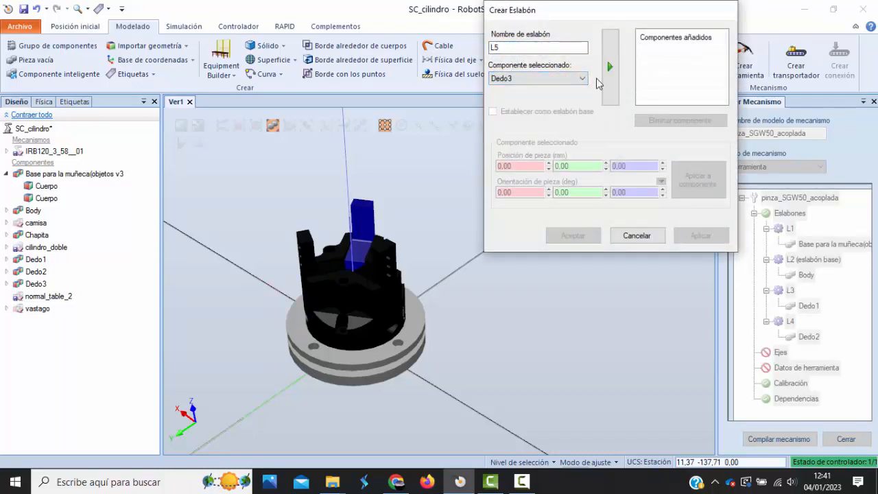
pyautogui.click(610, 67)
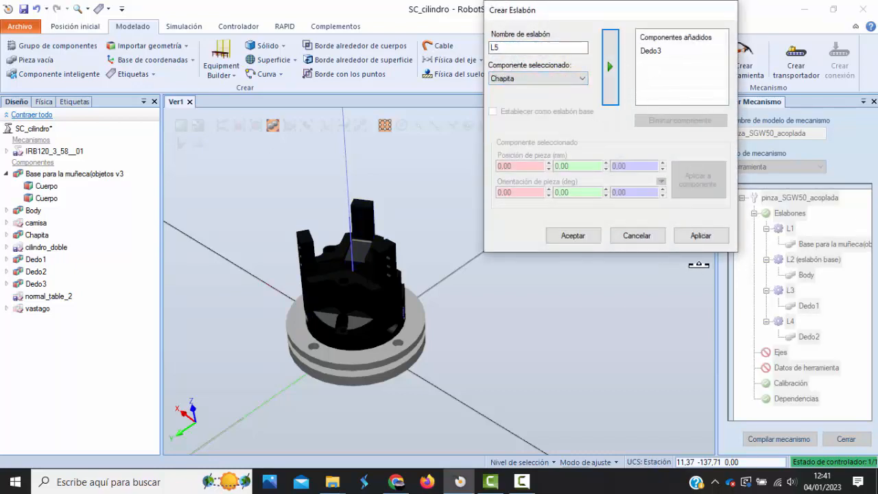
pyautogui.click(700, 235)
# Create link L6 from the Chapita component and finish defining the links
pyautogui.click(551, 80)
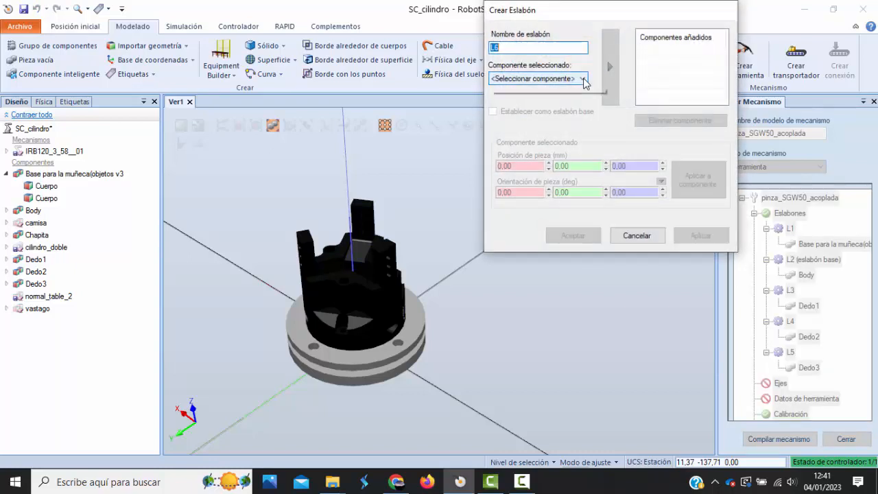
pyautogui.click(531, 158)
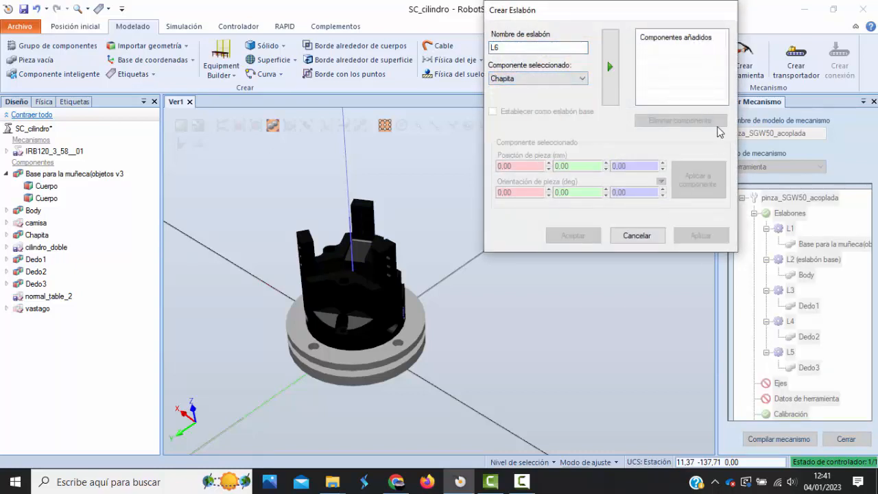
pyautogui.click(609, 69)
pyautogui.click(700, 236)
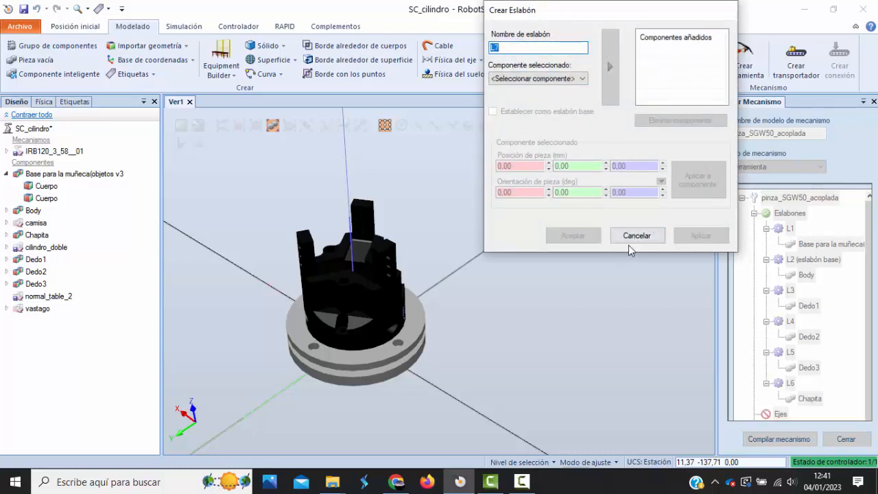
pyautogui.click(651, 236)
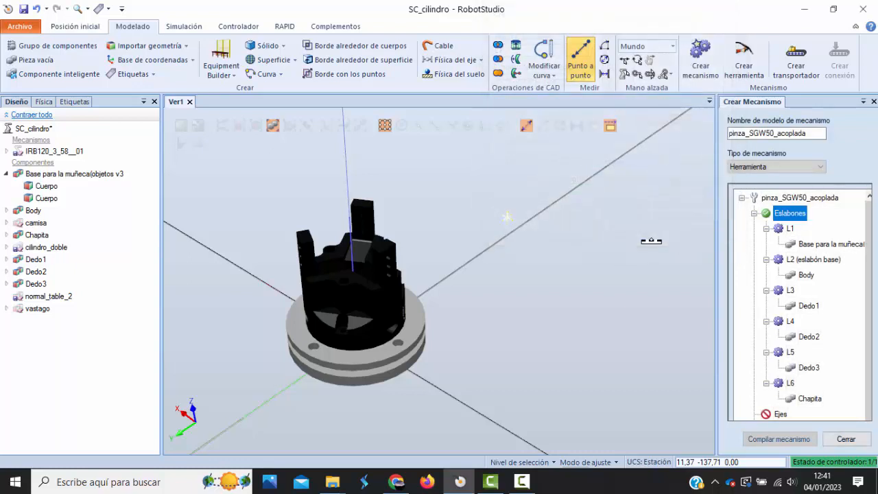
pyautogui.click(755, 213)
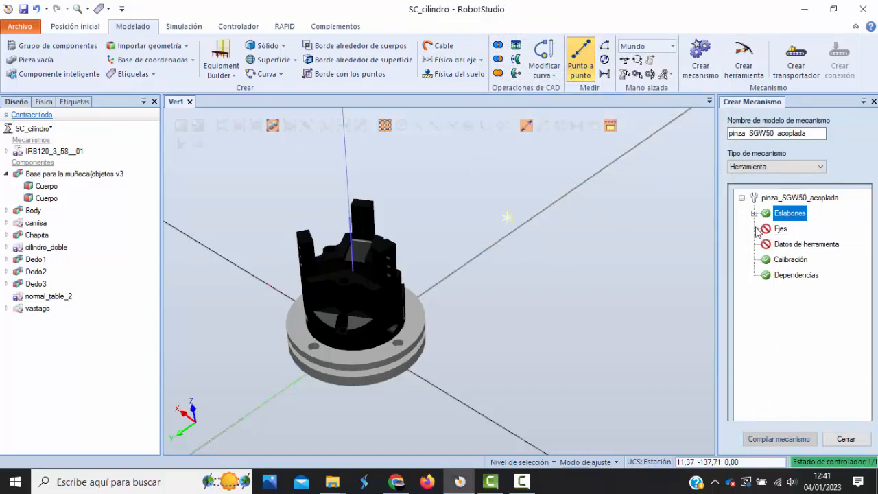
# Start rotational axis J1 between base link L2 and child link L3, setting the second position's Y to 1 mm
pyautogui.doubleClick(777, 232)
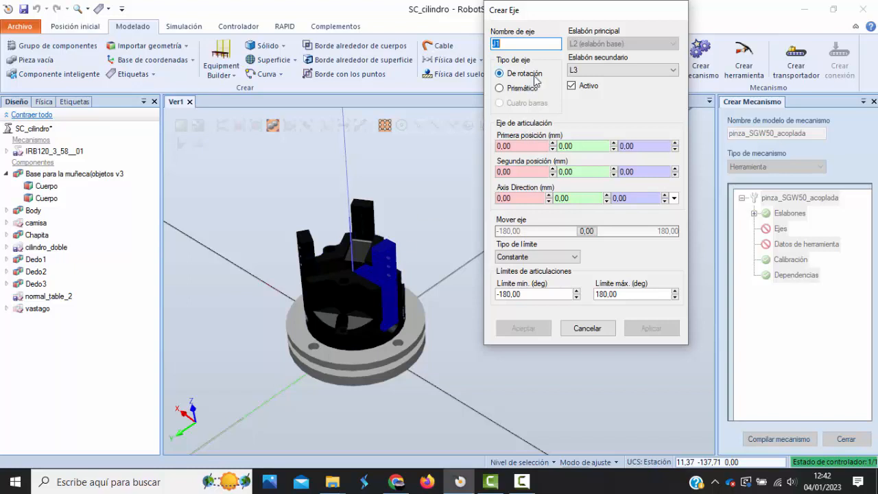
pyautogui.click(631, 72)
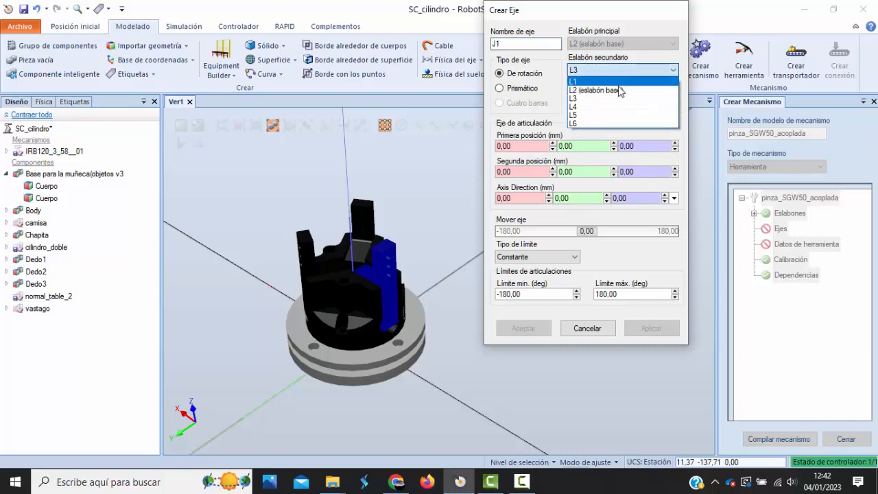
pyautogui.click(616, 105)
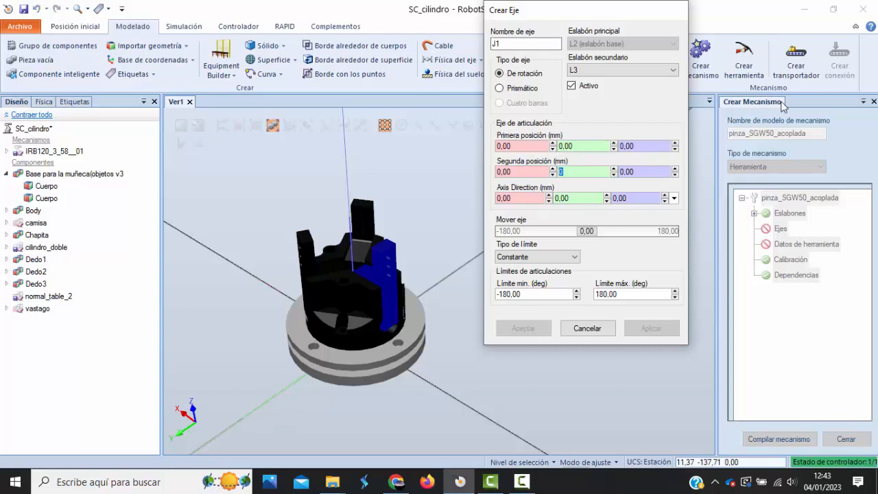
pyautogui.write('1')
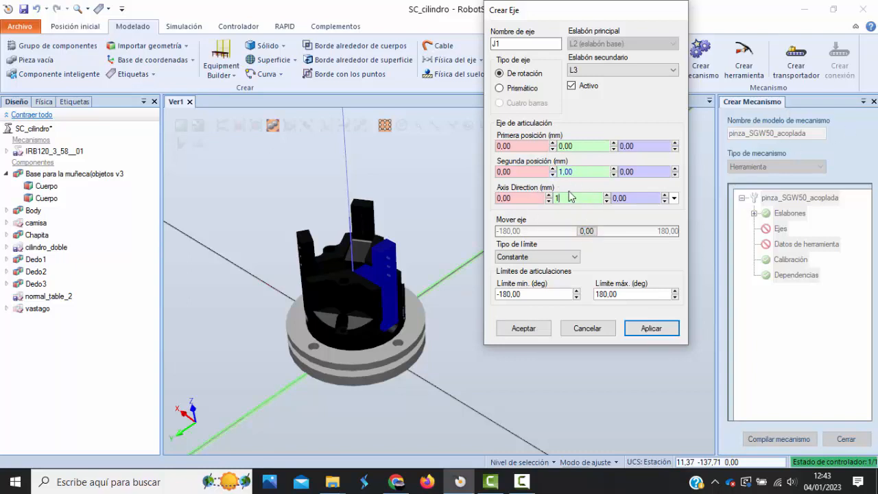
# Limit axis J1 to 0 minimum and 30 degrees maximum, and test the finger's travel
pyautogui.click(560, 294)
pyautogui.write('0')
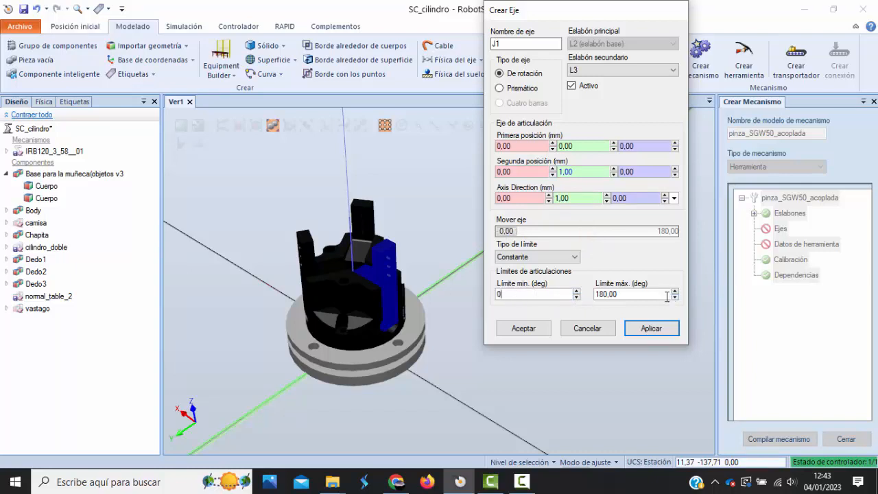
pyautogui.click(638, 297)
pyautogui.write('30')
pyautogui.moveTo(503, 232); pyautogui.dragTo(485, 235)
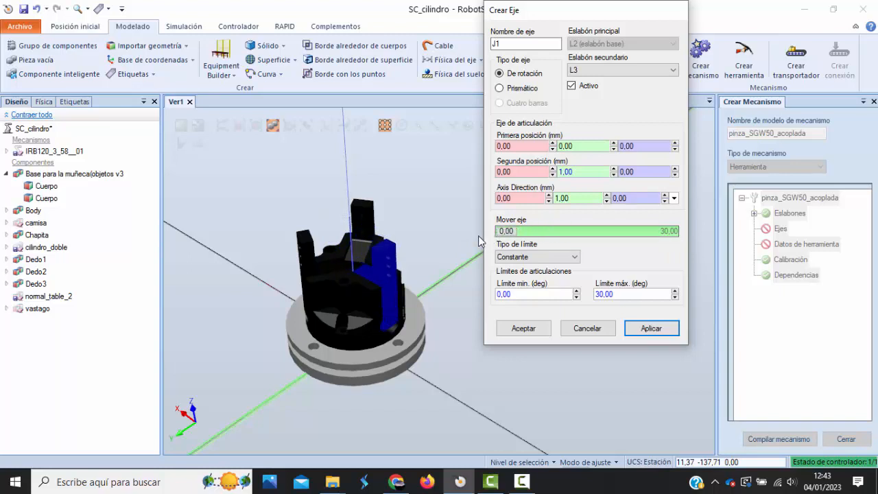
# Reduce axis J1's maximum limit to 15 degrees and test the finger's travel again
pyautogui.moveTo(618, 293); pyautogui.dragTo(578, 293)
pyautogui.write('15')
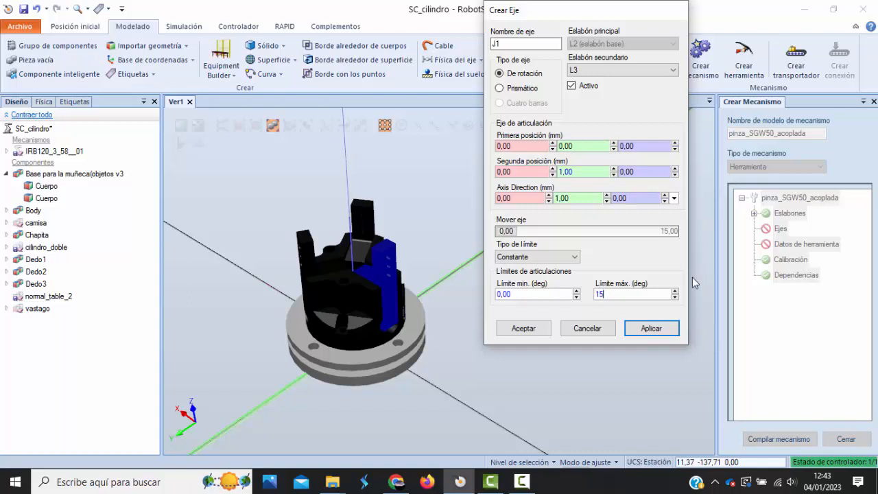
pyautogui.click(513, 232)
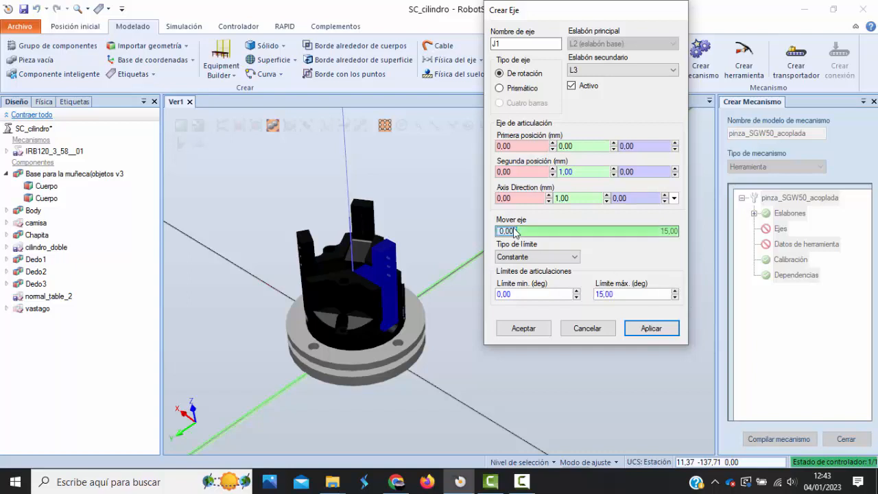
pyautogui.moveTo(514, 232); pyautogui.dragTo(426, 235)
# Set axis J1's maximum limit to 12 degrees, test the finger's full travel and create the axis
pyautogui.click(619, 295)
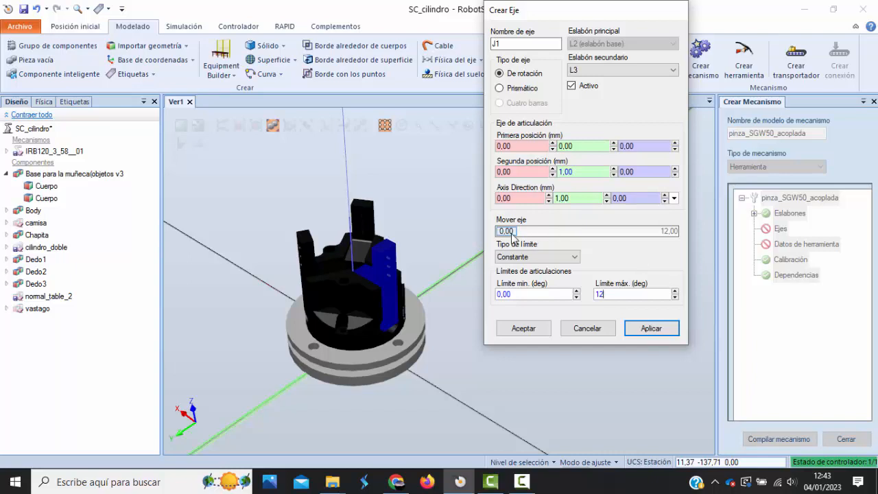
pyautogui.moveTo(510, 232); pyautogui.dragTo(710, 240)
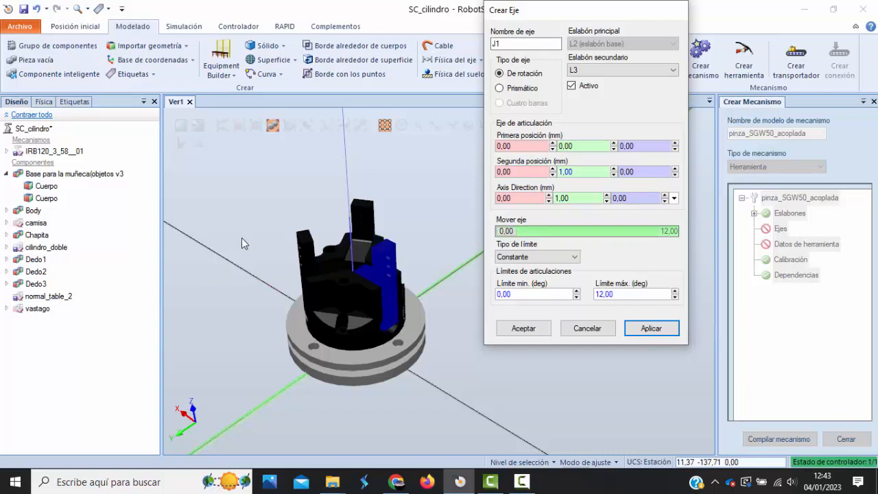
pyautogui.keyDown('ctrl'); pyautogui.keyDown('shift'); pyautogui.moveTo(241, 237); pyautogui.dragTo(276, 231); pyautogui.keyUp('shift'); pyautogui.keyUp('ctrl')
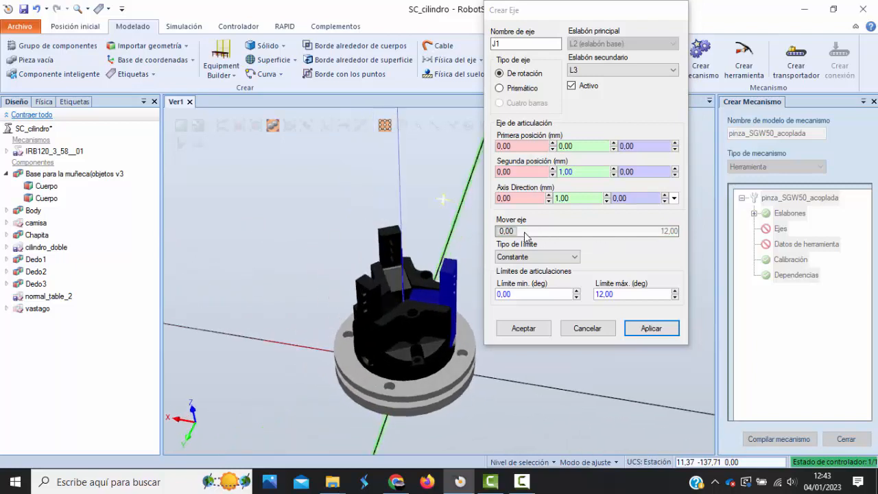
pyautogui.moveTo(524, 231); pyautogui.dragTo(682, 219)
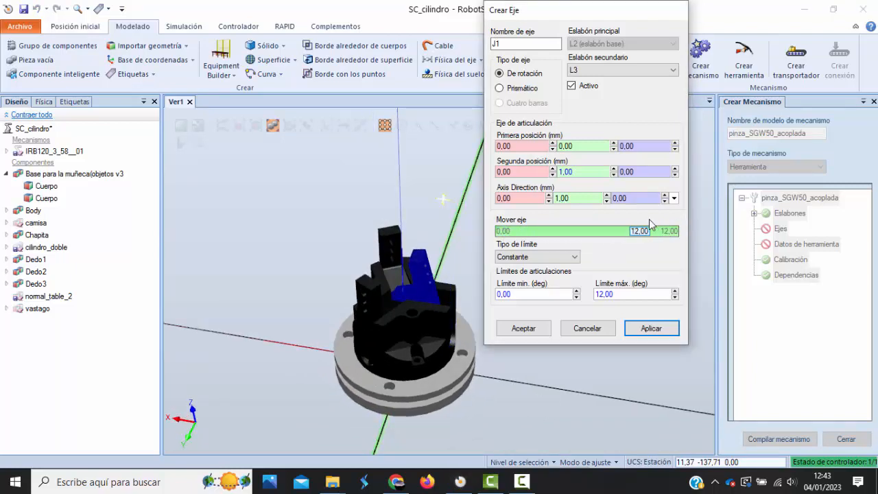
pyautogui.moveTo(649, 219); pyautogui.dragTo(463, 235)
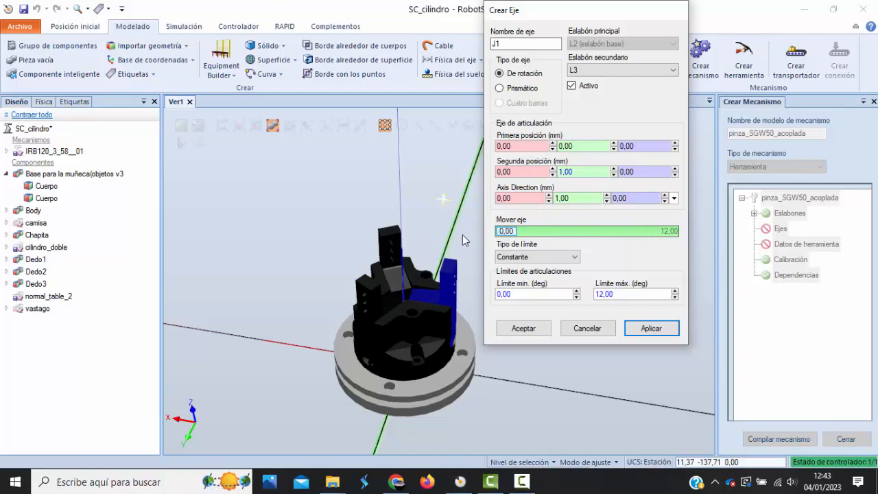
pyautogui.click(652, 328)
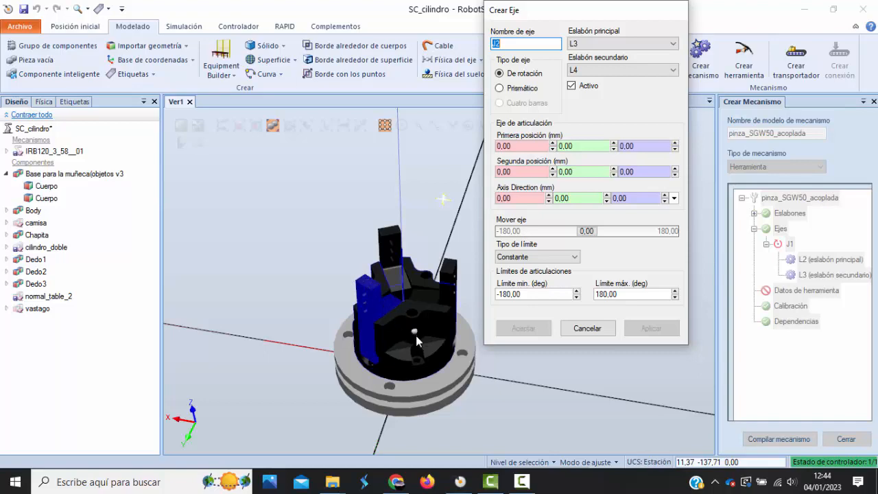
# Define rotational axis J2 from L3 to L4 along X, with the first position at 0 and the second position's X at 1 mm
pyautogui.keyDown('ctrl'); pyautogui.keyDown('shift'); pyautogui.moveTo(441, 376); pyautogui.dragTo(415, 359); pyautogui.keyUp('shift'); pyautogui.keyUp('ctrl')
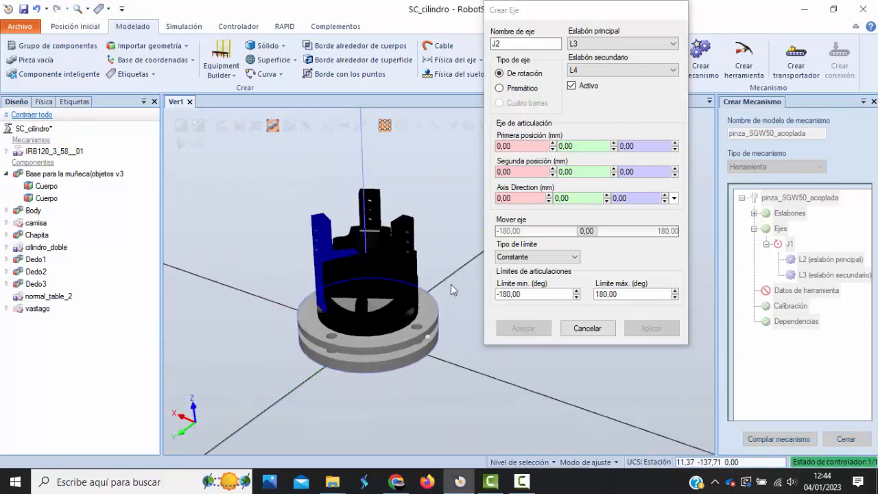
pyautogui.click(576, 170)
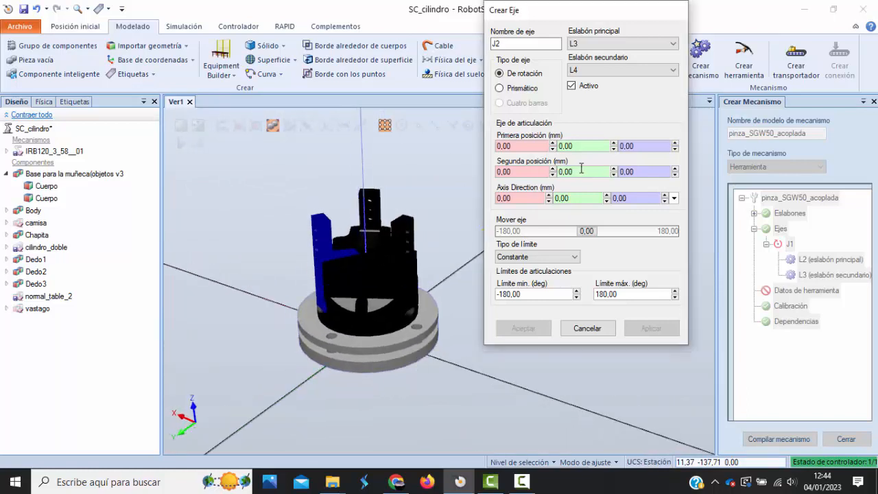
pyautogui.click(511, 145)
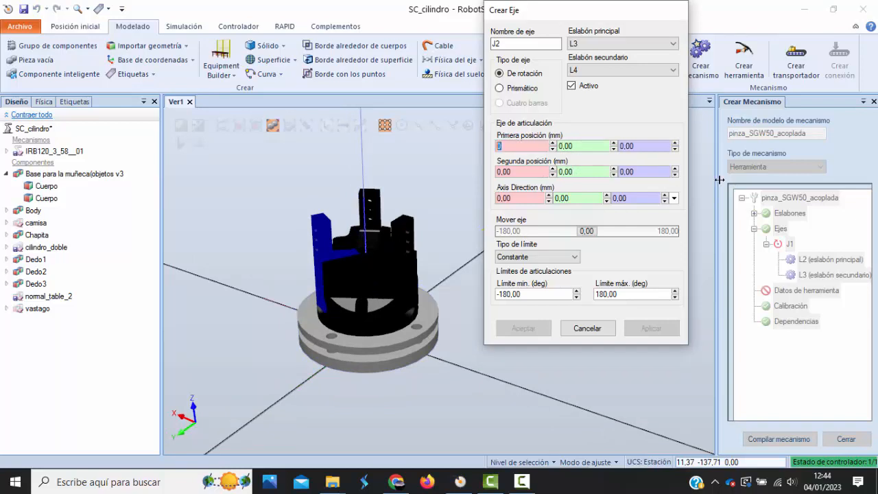
pyautogui.write('1')
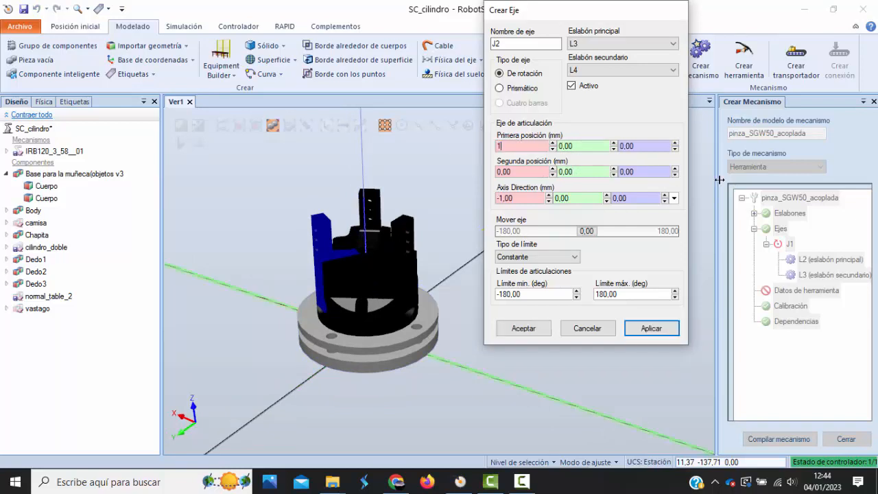
pyautogui.click(523, 169)
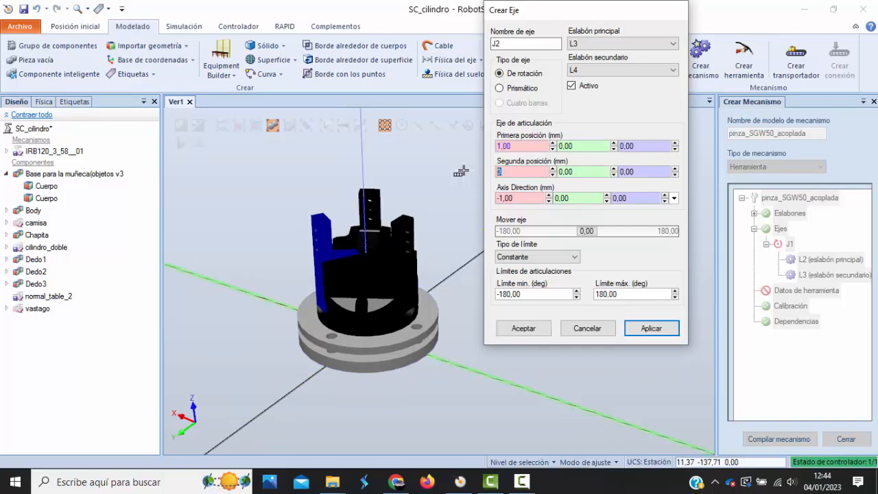
pyautogui.click(521, 147)
pyautogui.write('0')
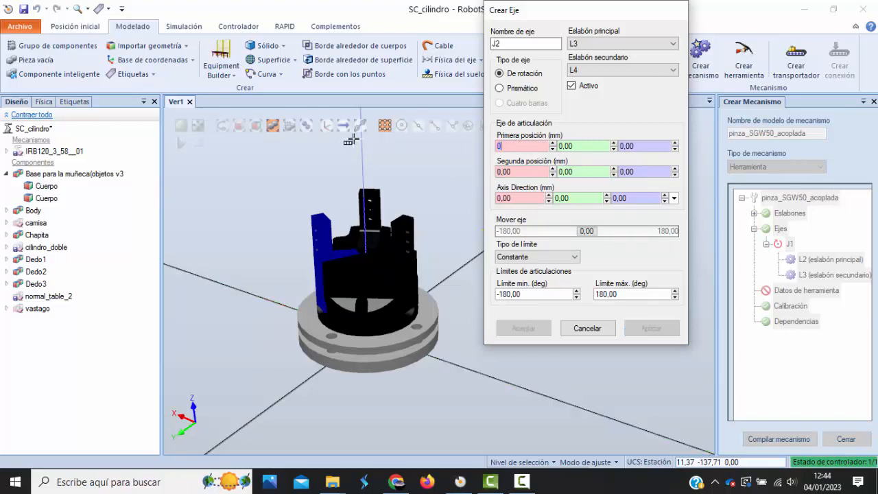
pyautogui.click(541, 172)
pyautogui.write('1')
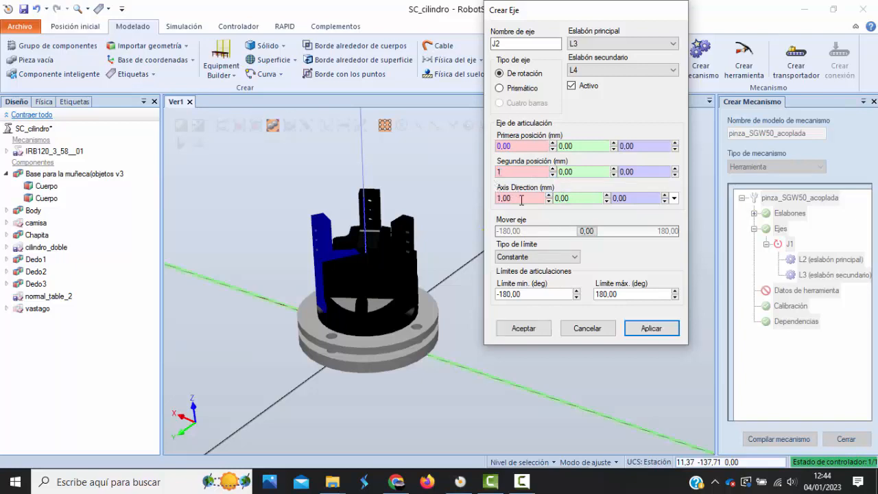
# Limit axis J2 to 0–12 degrees, test the L4 finger's travel, and discard the axis
pyautogui.moveTo(564, 295); pyautogui.dragTo(375, 291)
pyautogui.write('0')
pyautogui.moveTo(629, 298); pyautogui.dragTo(576, 306)
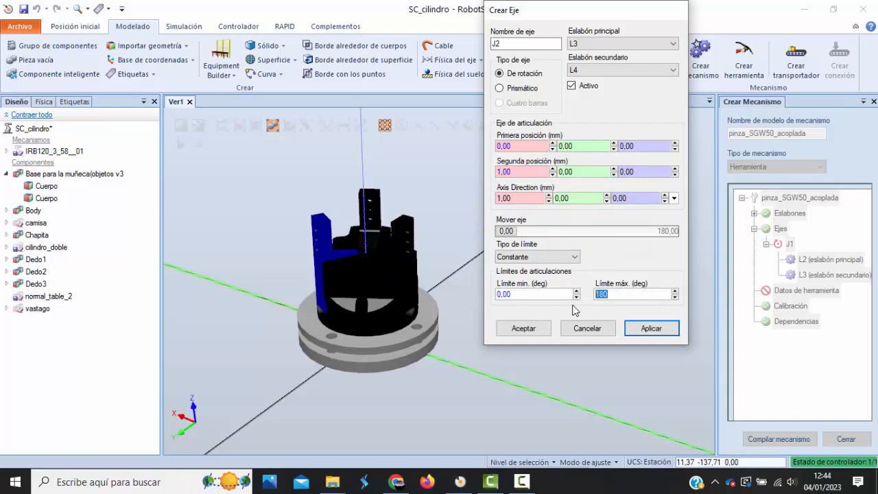
pyautogui.write('12')
pyautogui.moveTo(508, 232); pyautogui.dragTo(652, 235)
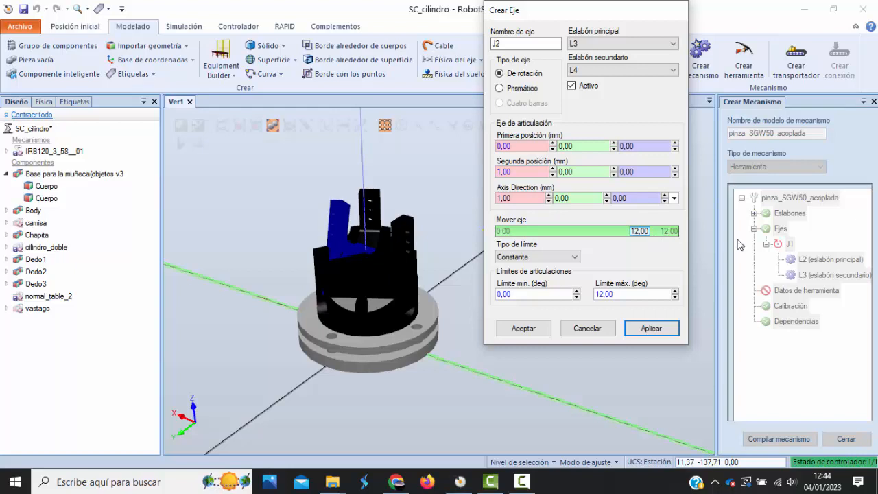
pyautogui.click(433, 199)
pyautogui.keyDown('ctrl'); pyautogui.keyDown('shift'); pyautogui.moveTo(433, 199); pyautogui.dragTo(612, 265); pyautogui.keyUp('shift'); pyautogui.keyUp('ctrl')
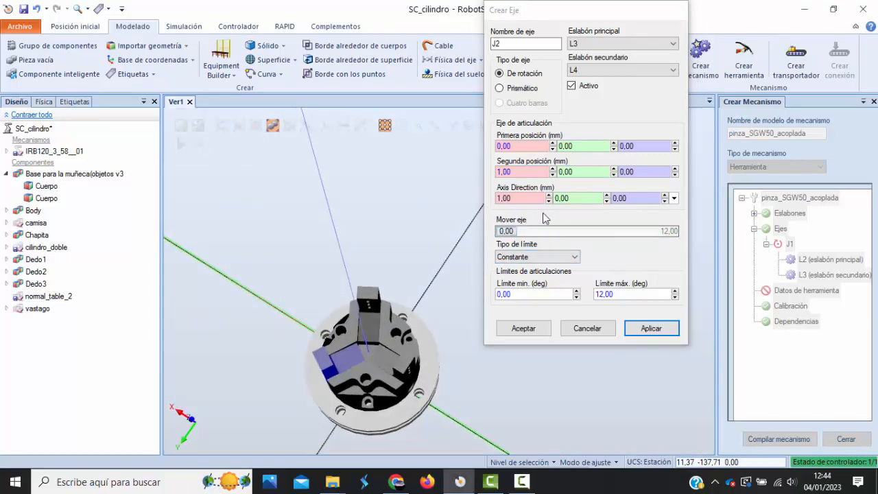
pyautogui.moveTo(526, 239); pyautogui.dragTo(471, 332)
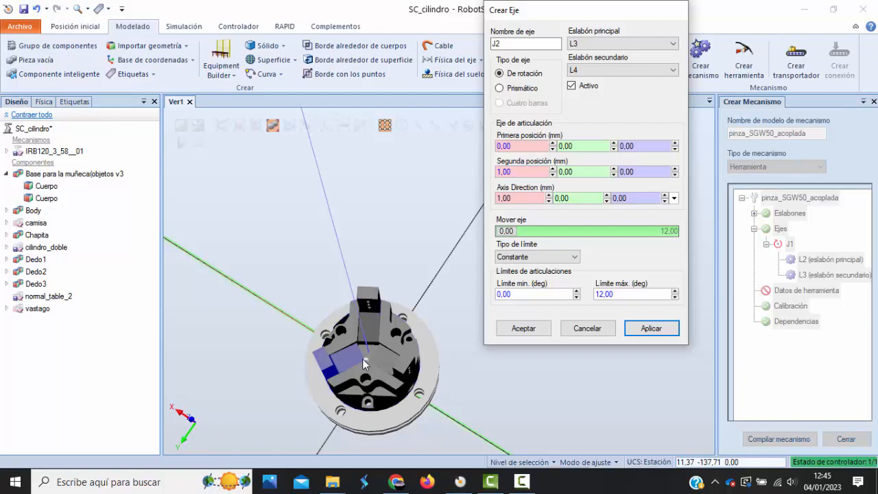
pyautogui.scroll(5, 355, 354)
pyautogui.scroll(-2, 355, 355)
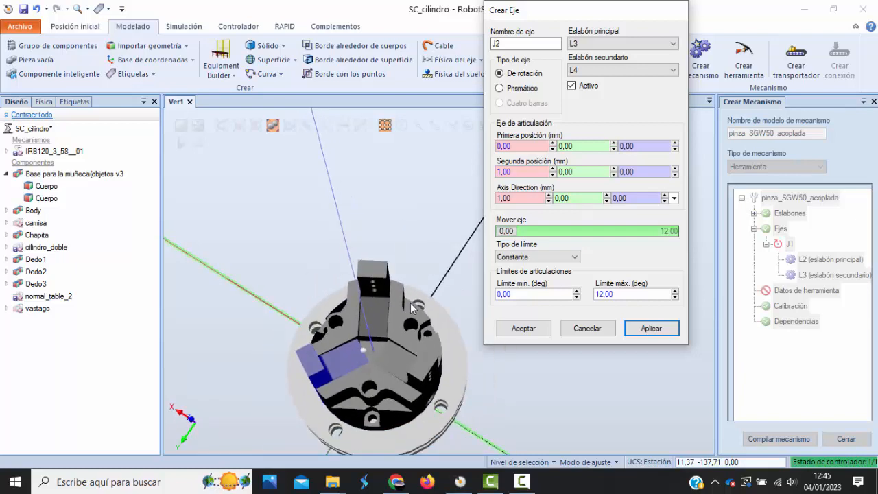
pyautogui.click(598, 331)
# Delete axis J1 from the mechanism
pyautogui.click(830, 260)
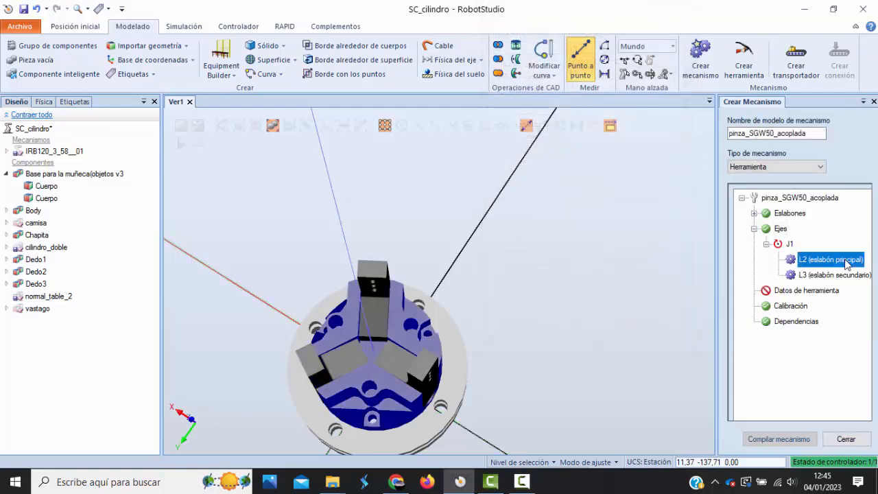
pyautogui.rightClick(789, 243)
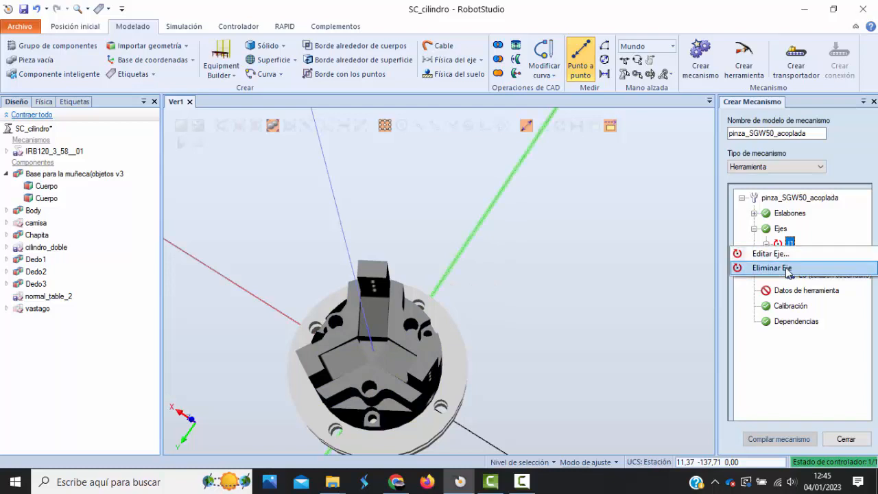
pyautogui.click(787, 269)
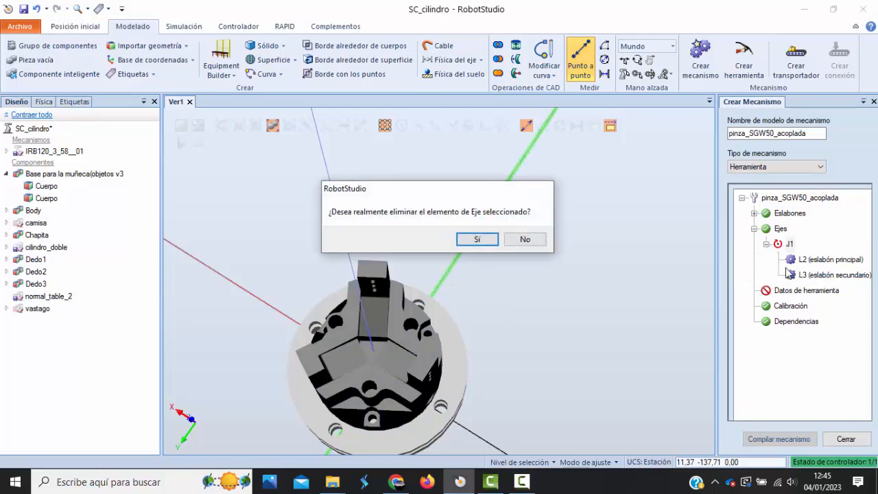
pyautogui.click(477, 240)
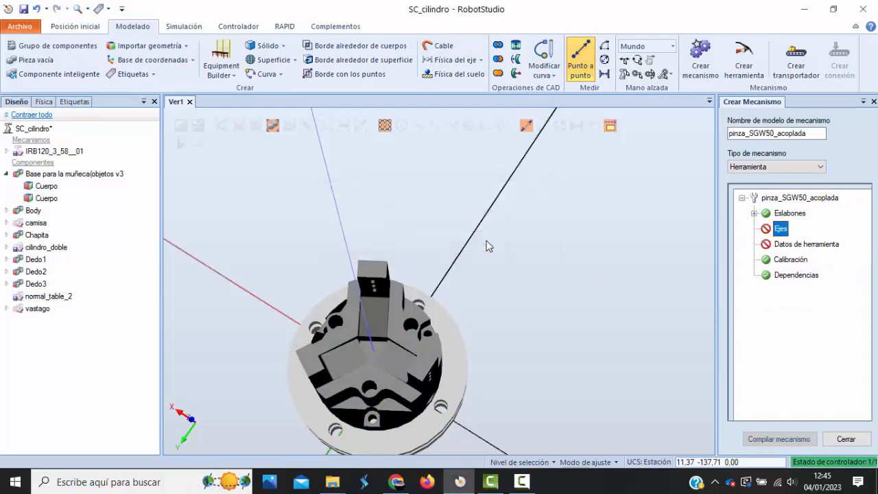
# Define rotational axis J1 from L2 to L3 along the finger's inner edge, from (-3.55, -5.00, 46.66) to (-3.55, 5.00, 46.66) mm
pyautogui.doubleClick(780, 230)
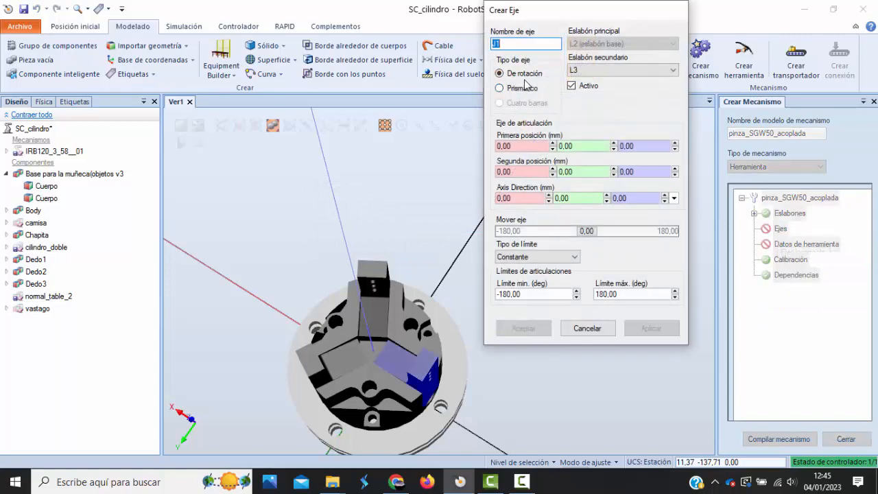
pyautogui.moveTo(588, 16); pyautogui.dragTo(184, 58)
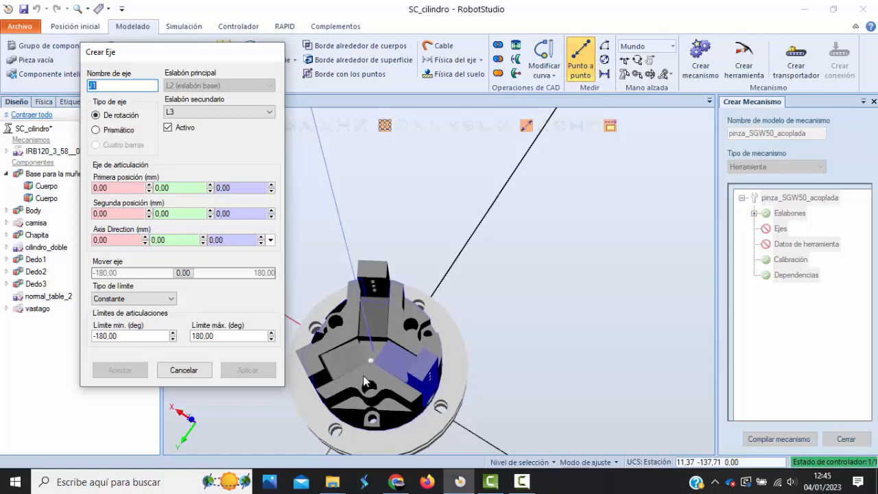
pyautogui.keyDown('ctrl'); pyautogui.keyDown('shift'); pyautogui.moveTo(505, 361); pyautogui.dragTo(528, 350); pyautogui.keyUp('shift'); pyautogui.keyUp('ctrl')
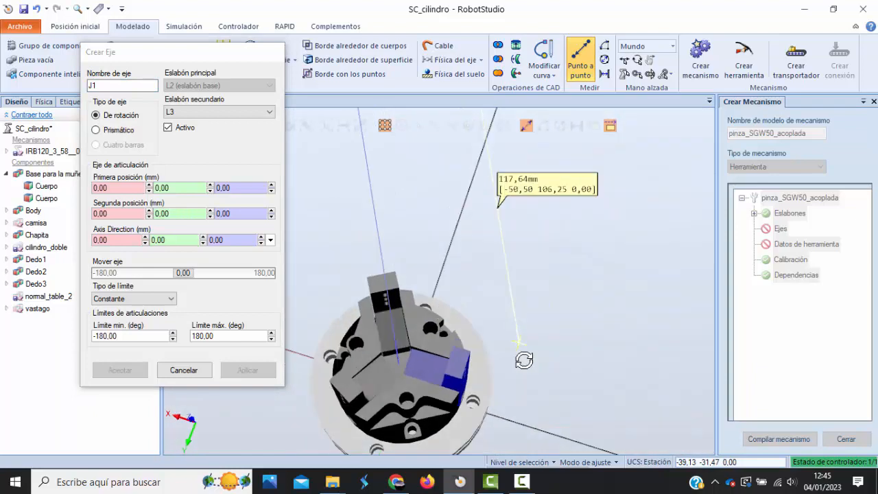
pyautogui.scroll(5, 529, 351)
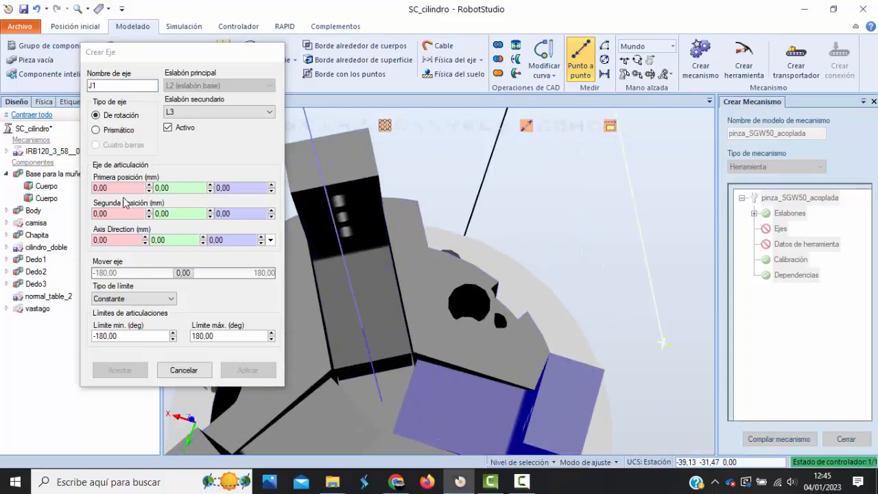
pyautogui.click(129, 186)
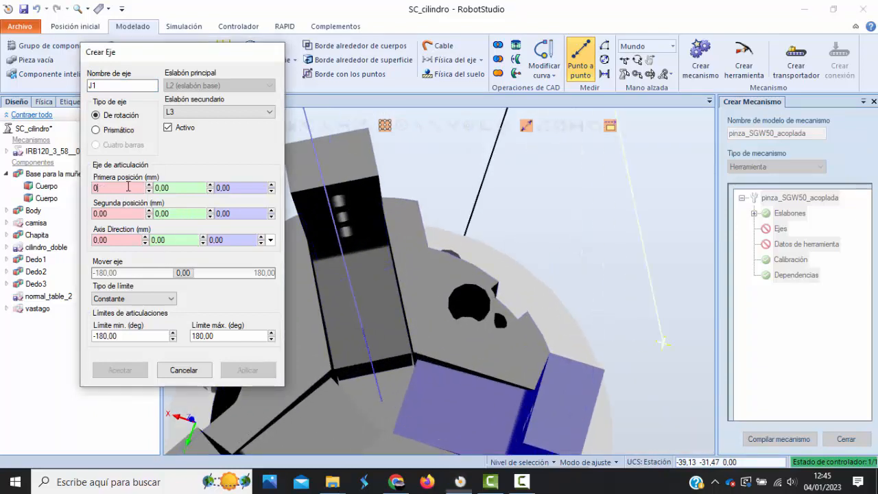
pyautogui.click(419, 363)
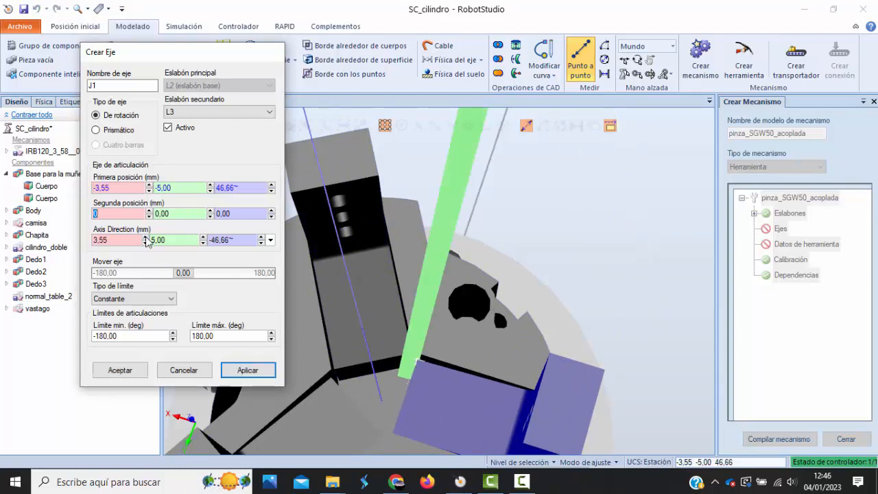
pyautogui.click(399, 433)
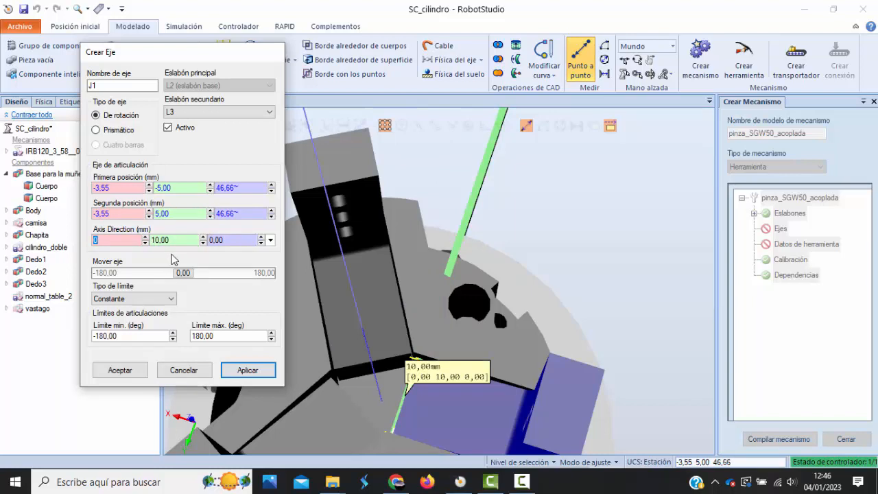
# Limit axis J1 to 0–15 degrees and test the L3 finger's full travel, returning it to 0
pyautogui.click(147, 336)
pyautogui.write('0')
pyautogui.press('Tab')
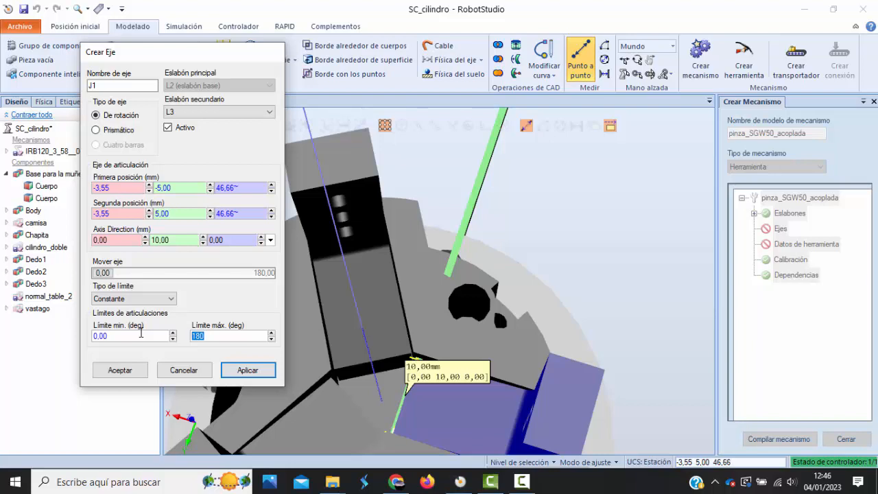
pyautogui.write('15')
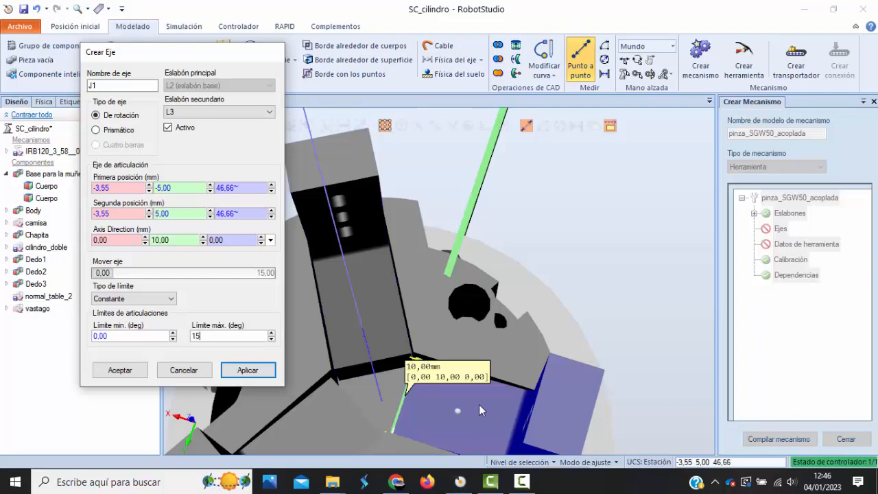
pyautogui.click(102, 274)
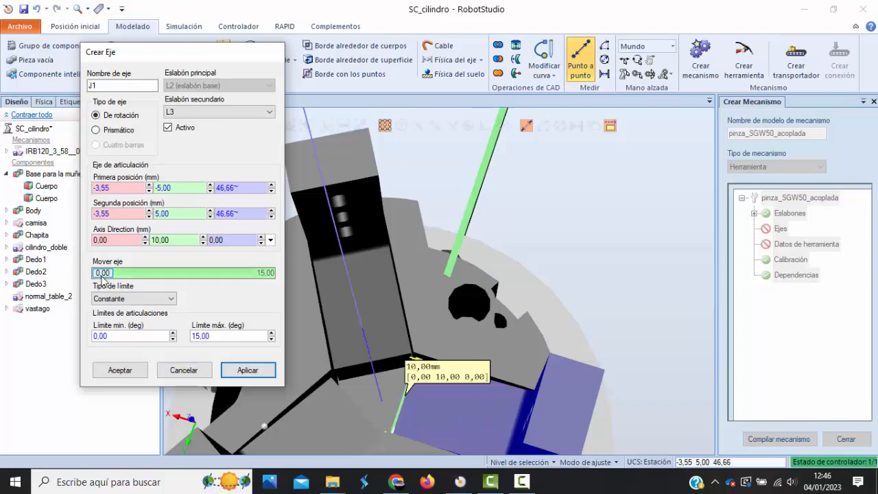
pyautogui.moveTo(103, 273); pyautogui.dragTo(339, 277)
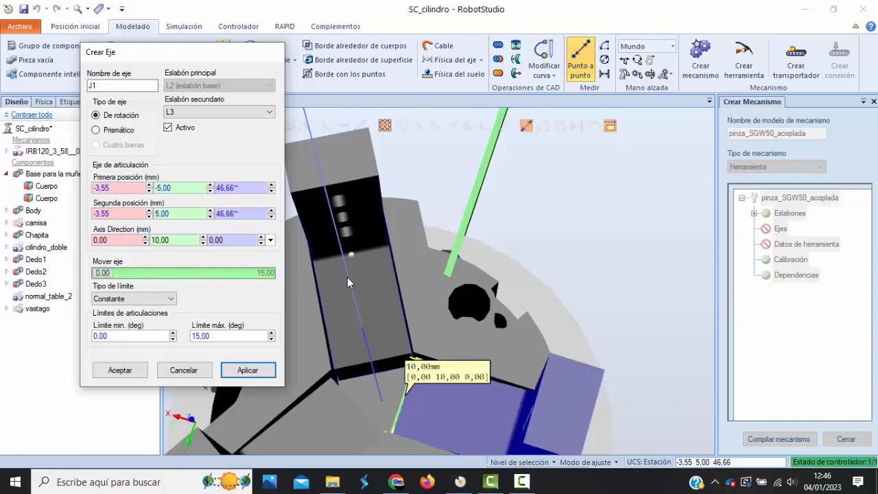
pyautogui.keyDown('ctrl'); pyautogui.keyDown('shift'); pyautogui.moveTo(688, 277); pyautogui.dragTo(701, 229); pyautogui.keyUp('shift'); pyautogui.keyUp('ctrl')
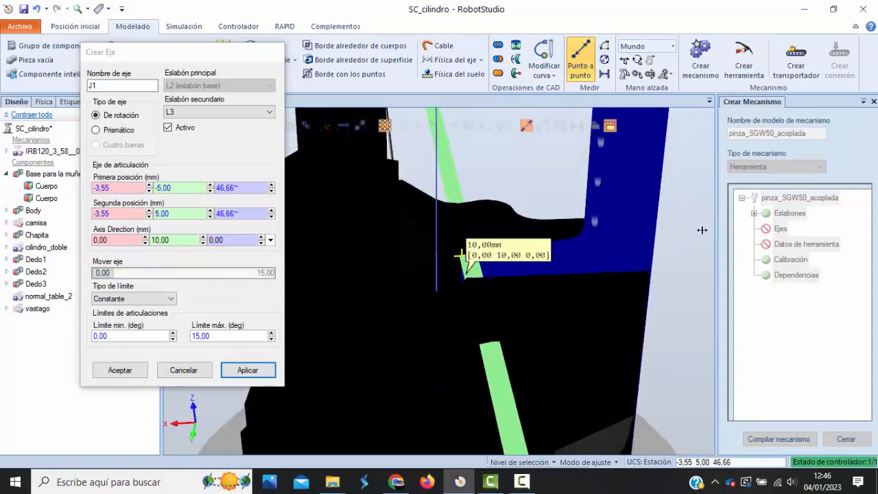
pyautogui.scroll(-4, 520, 333)
pyautogui.moveTo(113, 273); pyautogui.dragTo(398, 258)
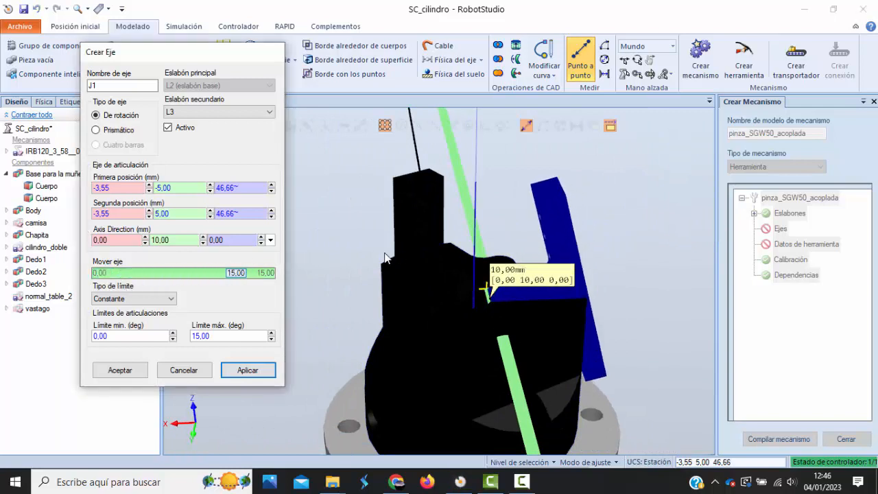
pyautogui.moveTo(574, 249); pyautogui.dragTo(46, 350)
# Try maximum limits of 20 and 30 degrees for axis J1, testing the finger's travel
pyautogui.moveTo(236, 340); pyautogui.dragTo(74, 340)
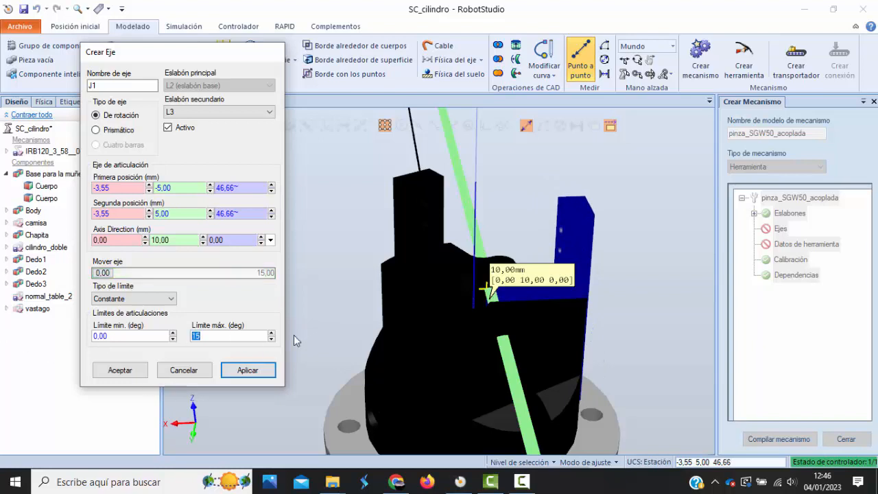
pyautogui.write('20')
pyautogui.moveTo(96, 274); pyautogui.dragTo(83, 288)
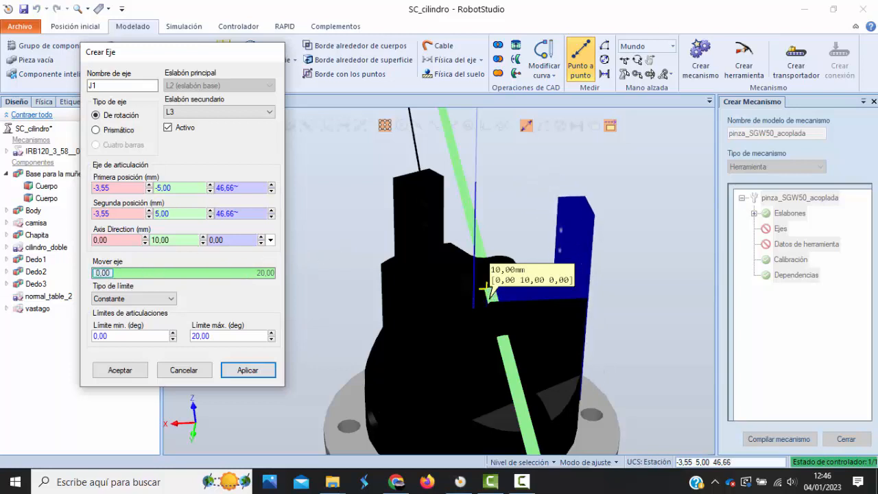
pyautogui.moveTo(230, 337); pyautogui.dragTo(34, 329)
pyautogui.write('30')
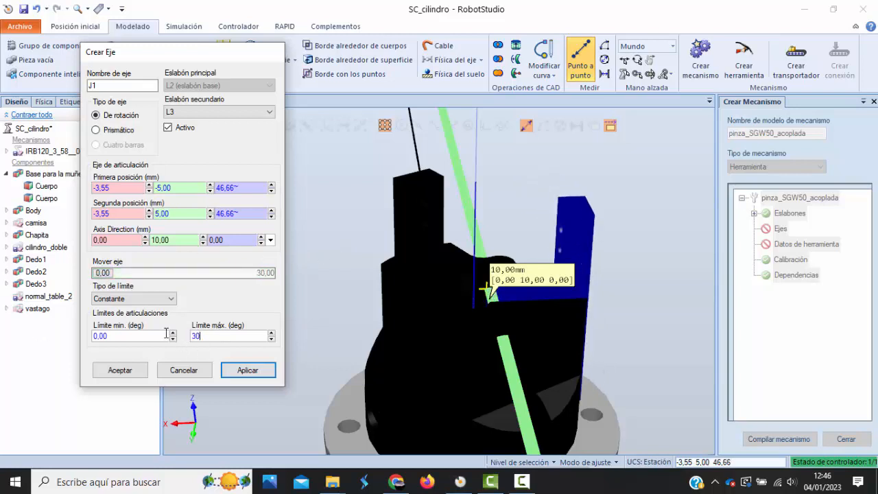
pyautogui.moveTo(101, 273); pyautogui.dragTo(309, 241)
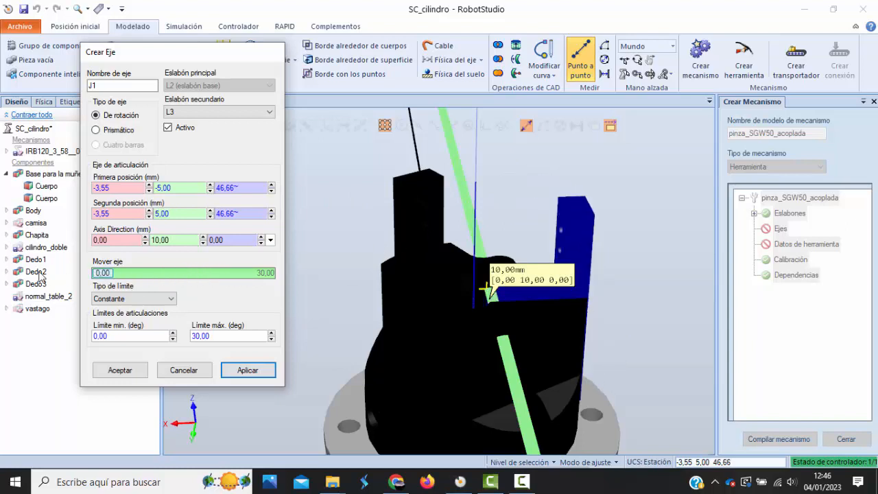
# Set axis J1's maximum limit to 20 degrees, test the finger's full travel, return it to 0 and create the axis
pyautogui.click(196, 335)
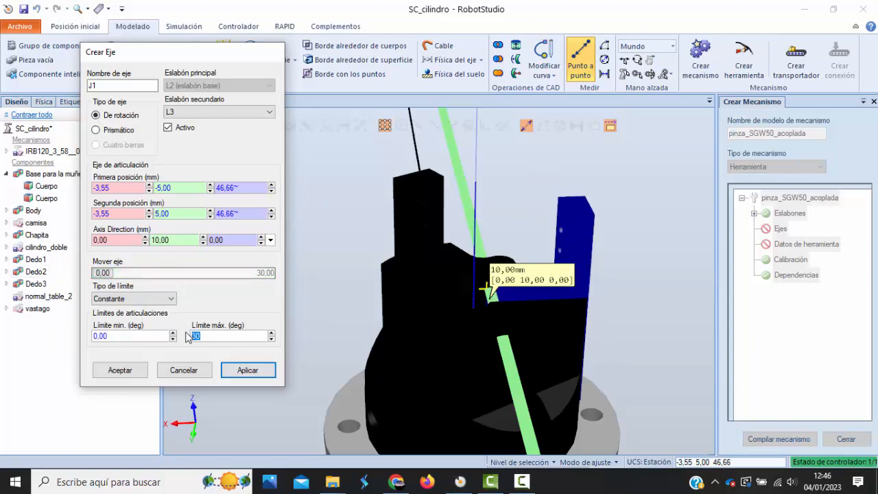
pyautogui.write('20')
pyautogui.moveTo(103, 273); pyautogui.dragTo(382, 272)
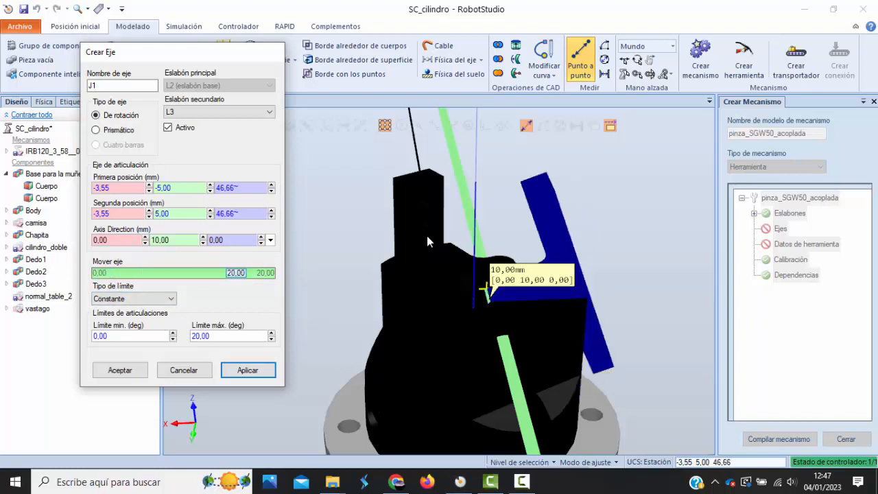
pyautogui.moveTo(342, 249); pyautogui.dragTo(61, 307)
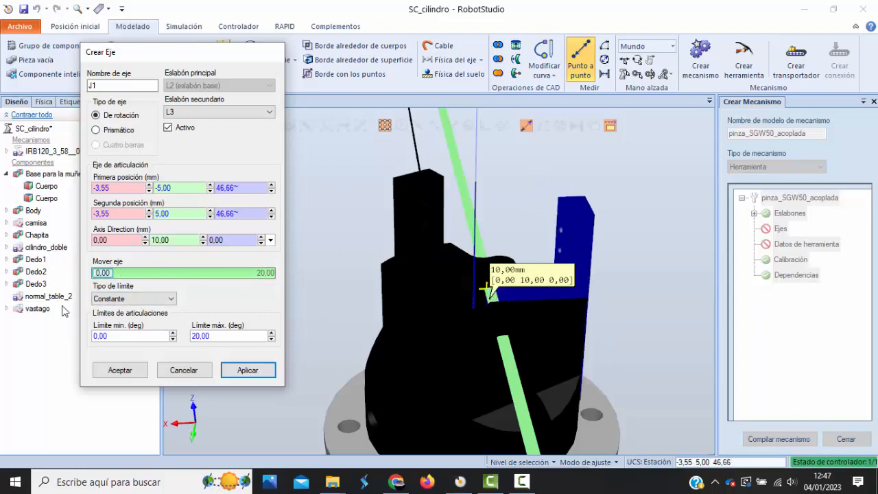
pyautogui.click(248, 370)
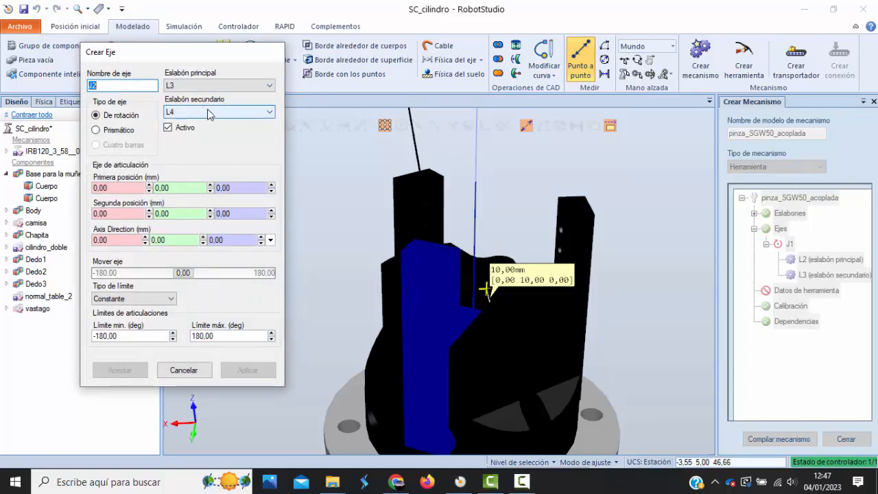
# Define axis J2 from L2 to L4 with first position (6.11, 0.57, 46.66) mm, and try picking the edge's other corner as second position
pyautogui.click(239, 83)
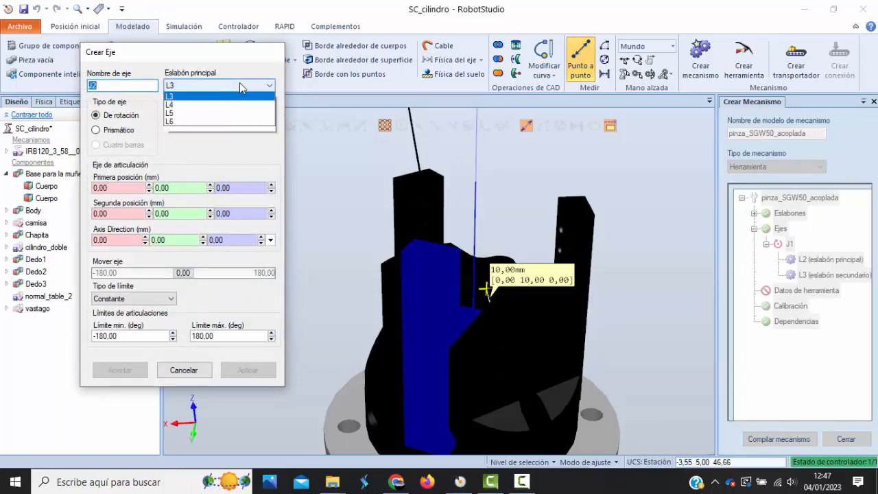
pyautogui.click(232, 107)
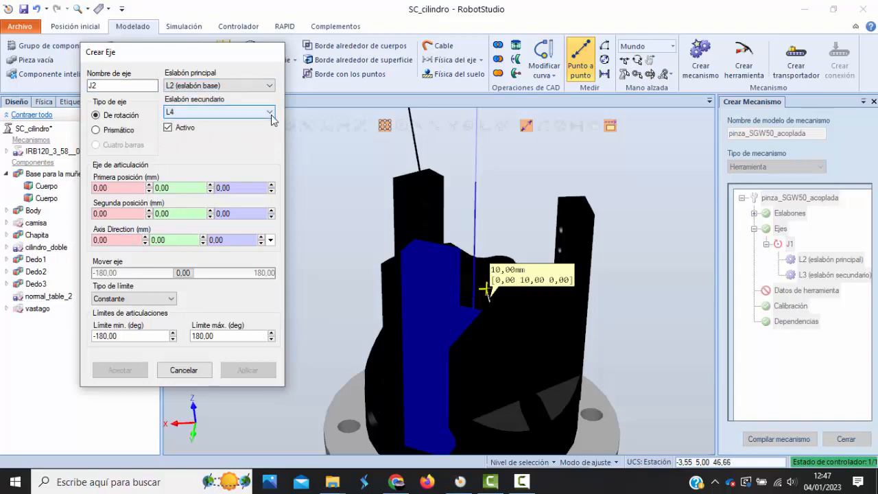
pyautogui.keyDown('ctrl'); pyautogui.keyDown('shift'); pyautogui.moveTo(575, 282); pyautogui.dragTo(532, 299); pyautogui.keyUp('shift'); pyautogui.keyUp('ctrl')
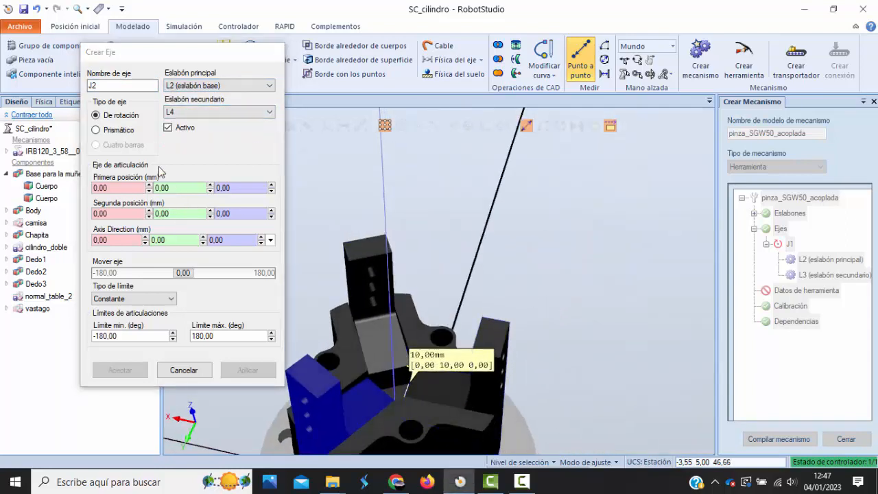
pyautogui.click(128, 188)
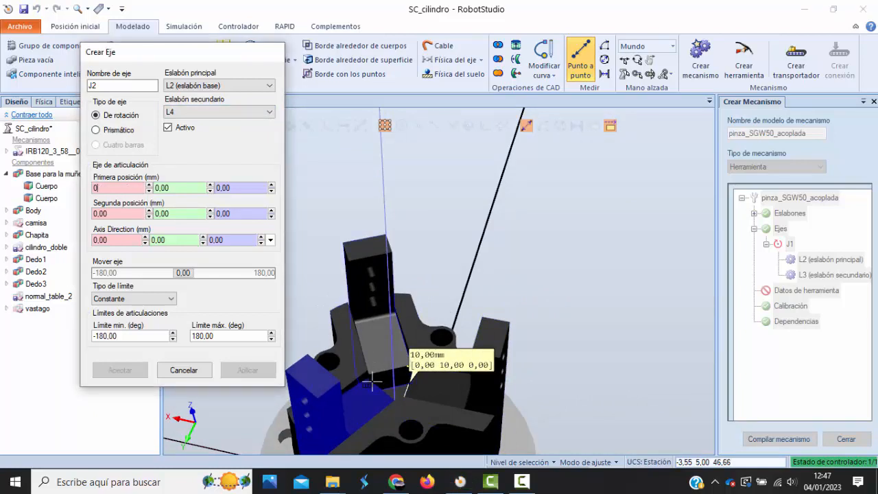
pyautogui.scroll(2, 371, 382)
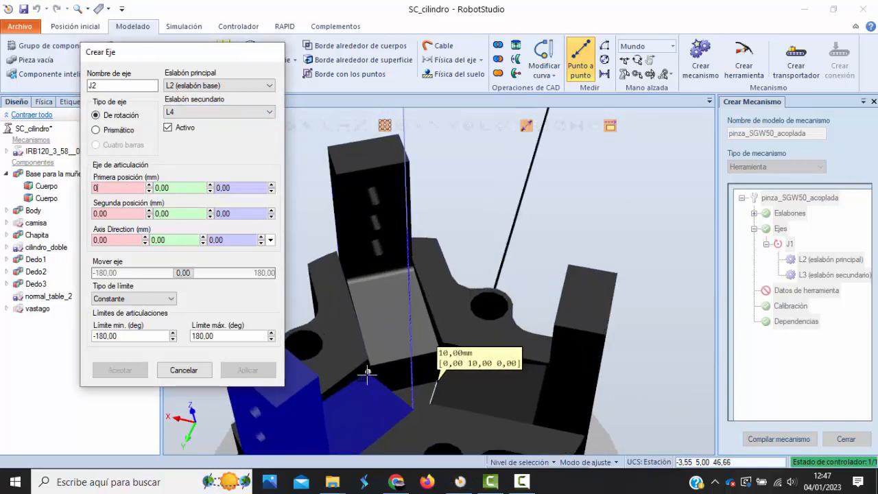
pyautogui.click(368, 374)
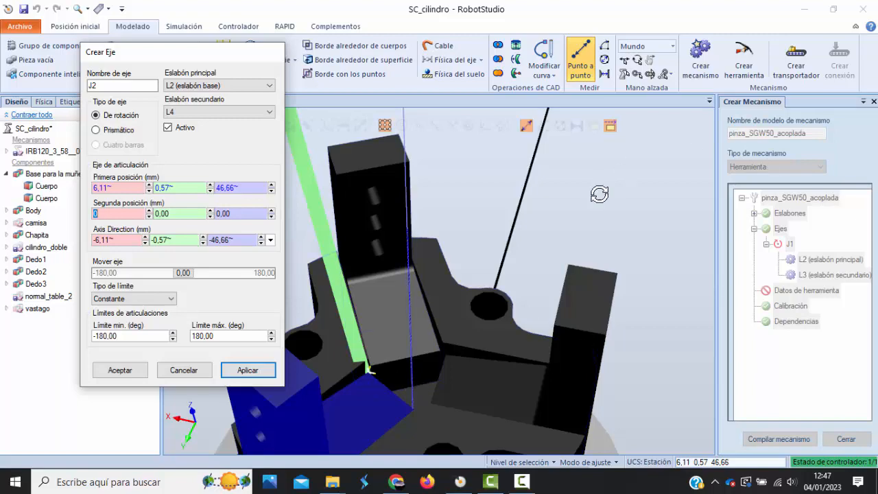
pyautogui.keyDown('ctrl'); pyautogui.keyDown('shift'); pyautogui.moveTo(599, 194); pyautogui.dragTo(629, 205); pyautogui.keyUp('shift'); pyautogui.keyUp('ctrl')
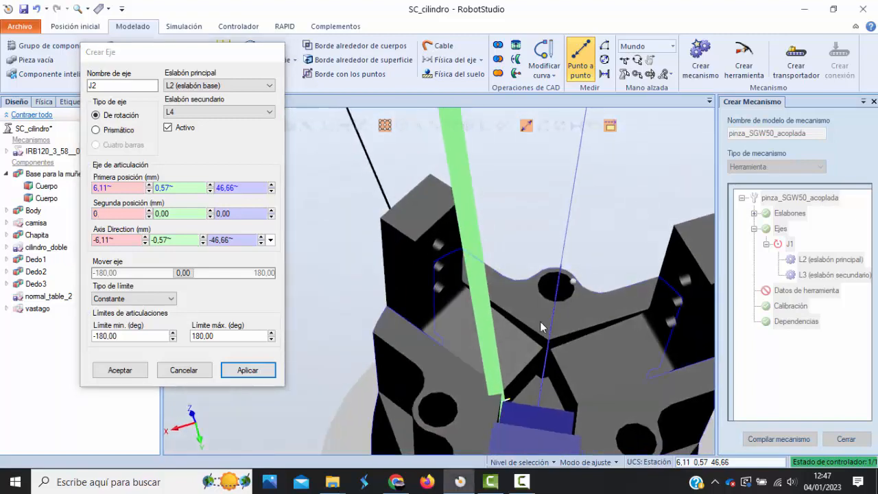
pyautogui.click(570, 413)
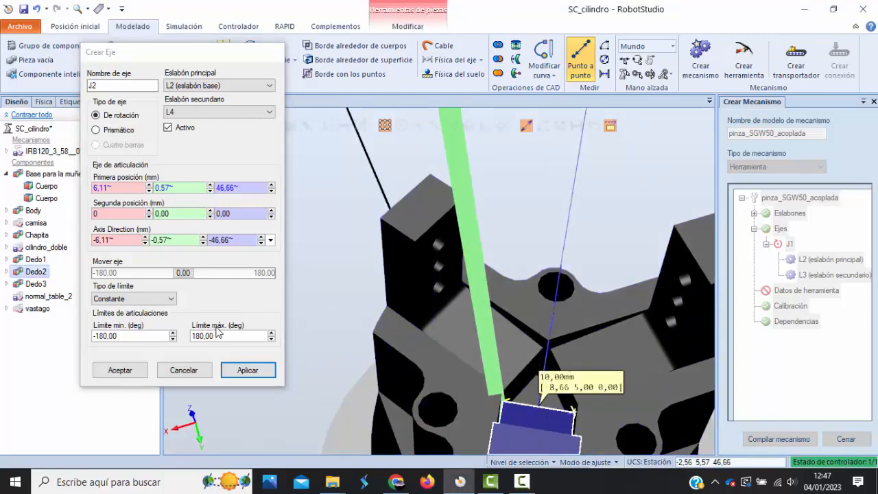
# Limit axis J2 to 0–20 degrees and test the L4 finger's travel
pyautogui.moveTo(225, 335); pyautogui.dragTo(102, 339)
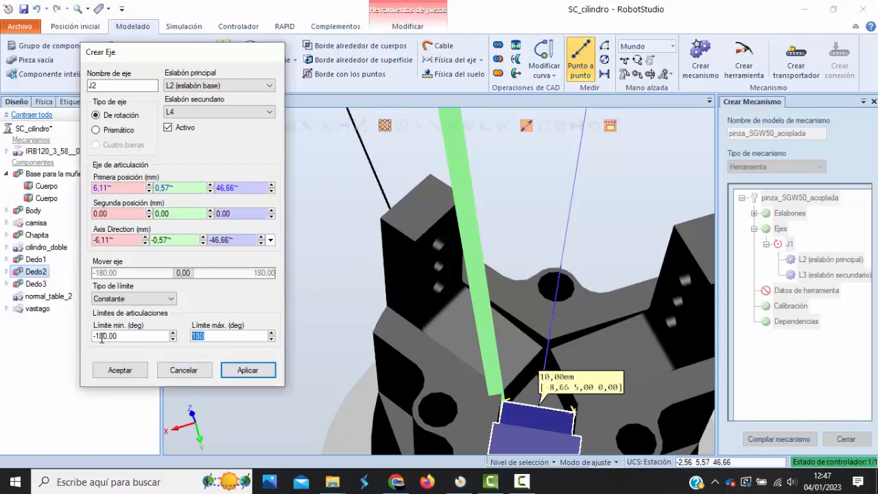
pyautogui.click(139, 335)
pyautogui.write('0')
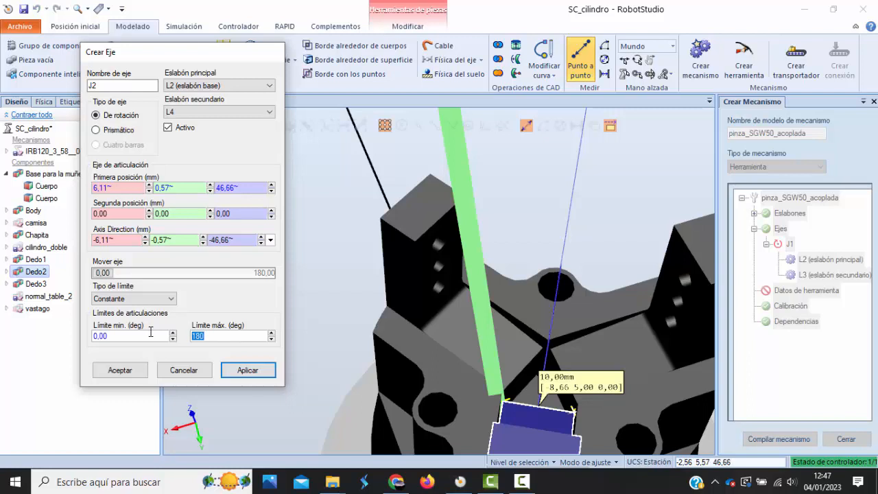
pyautogui.write('20')
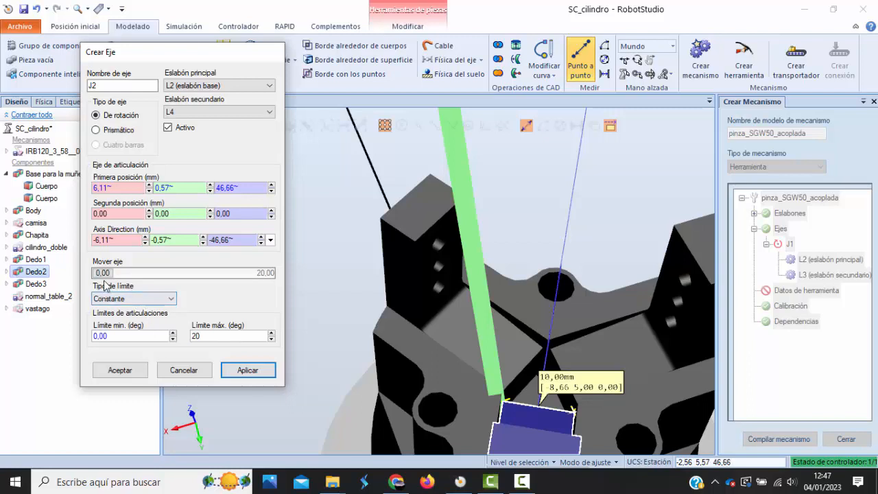
pyautogui.click(118, 273)
pyautogui.moveTo(118, 273); pyautogui.dragTo(93, 275)
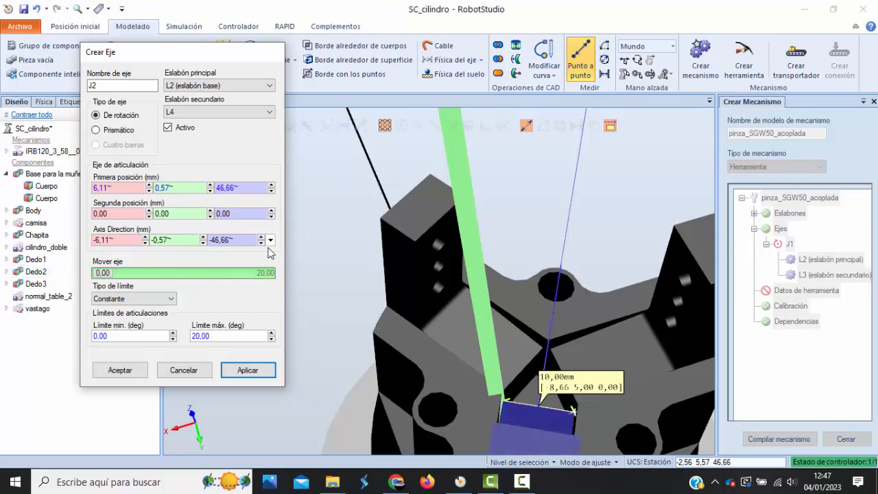
# Pick the L4 finger's inner-edge corner at (6.11, 0.57, 46.66) mm again as axis J2's first position
pyautogui.keyDown('ctrl'); pyautogui.keyDown('shift'); pyautogui.moveTo(372, 241); pyautogui.dragTo(336, 216); pyautogui.keyUp('shift'); pyautogui.keyUp('ctrl')
pyautogui.click(127, 188)
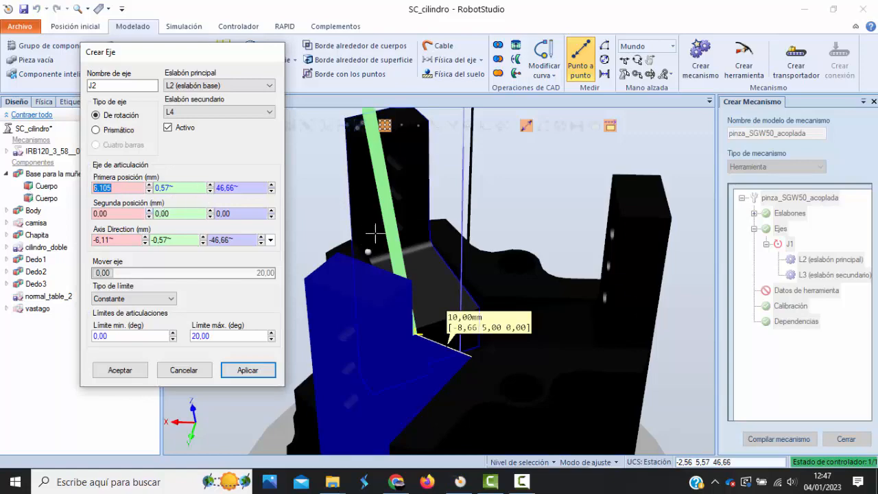
pyautogui.keyDown('ctrl'); pyautogui.keyDown('shift'); pyautogui.moveTo(541, 184); pyautogui.dragTo(549, 216); pyautogui.keyUp('shift'); pyautogui.keyUp('ctrl')
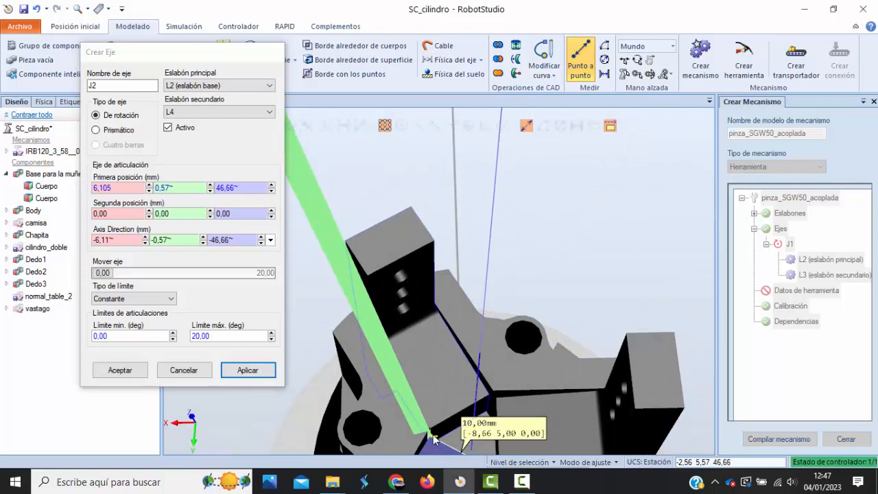
pyautogui.keyDown('ctrl'); pyautogui.keyDown('shift'); pyautogui.moveTo(529, 362); pyautogui.dragTo(513, 311); pyautogui.keyUp('shift'); pyautogui.keyUp('ctrl')
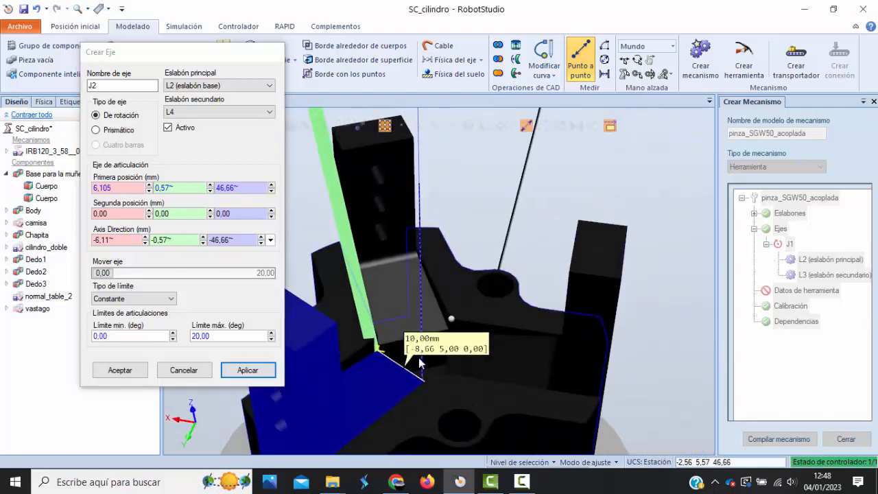
pyautogui.click(379, 358)
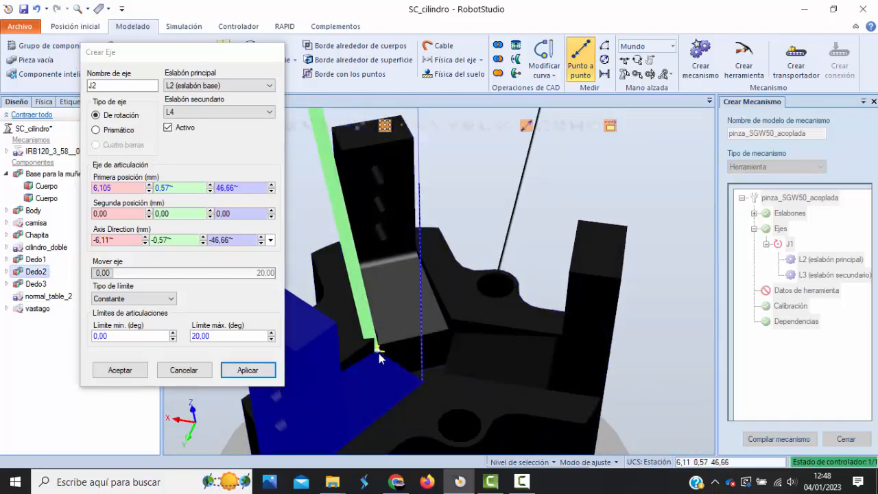
pyautogui.click(124, 192)
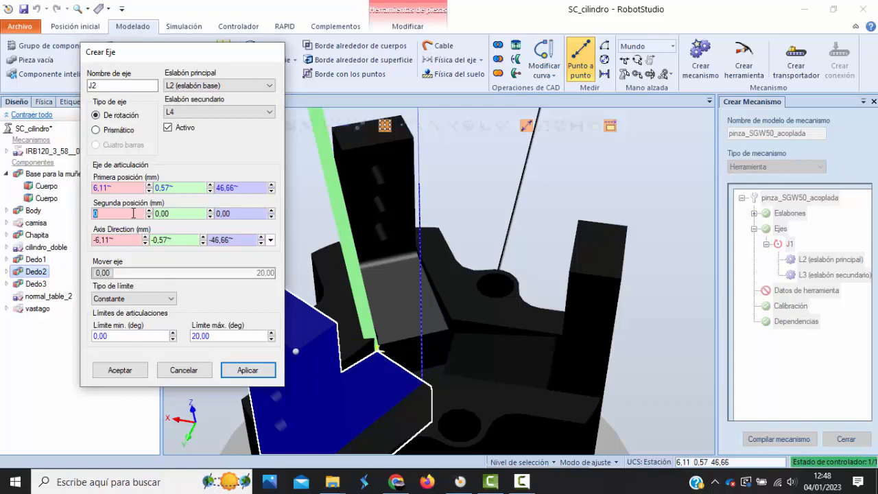
# Set axis J2's second position to the edge's other corner at (-2.56, 5.57, 46.66) mm
pyautogui.click(404, 371)
pyautogui.keyDown('ctrl'); pyautogui.keyDown('shift'); pyautogui.moveTo(404, 370); pyautogui.dragTo(561, 455); pyautogui.keyUp('shift'); pyautogui.keyUp('ctrl')
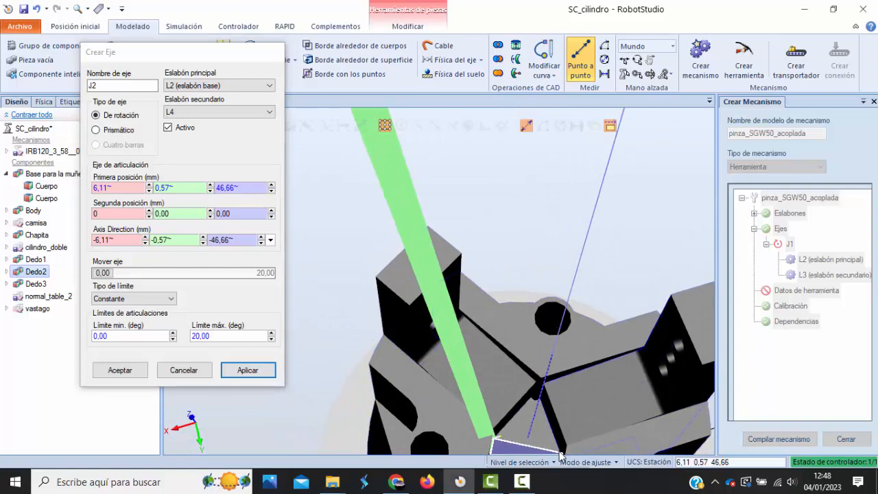
pyautogui.click(561, 455)
pyautogui.keyDown('ctrl'); pyautogui.keyDown('shift'); pyautogui.moveTo(532, 422); pyautogui.dragTo(489, 355); pyautogui.keyUp('shift'); pyautogui.keyUp('ctrl')
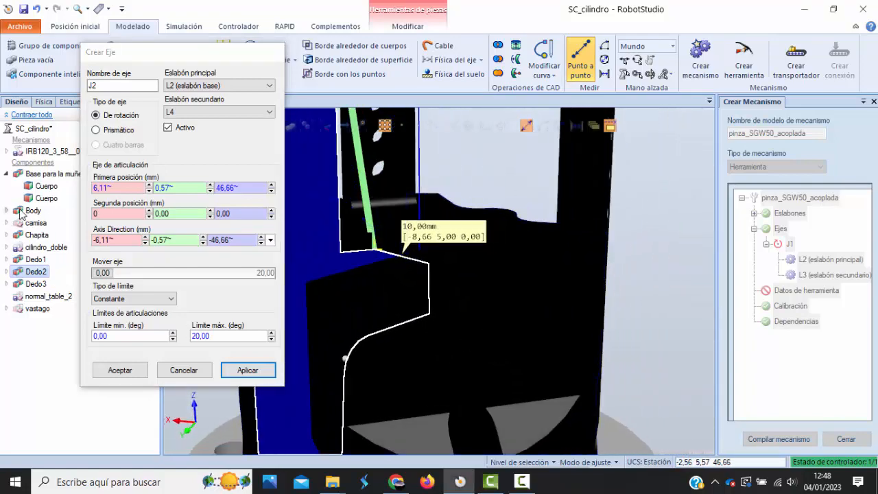
pyautogui.click(130, 212)
pyautogui.keyDown('ctrl'); pyautogui.keyDown('shift'); pyautogui.moveTo(642, 233); pyautogui.dragTo(696, 286); pyautogui.keyUp('shift'); pyautogui.keyUp('ctrl')
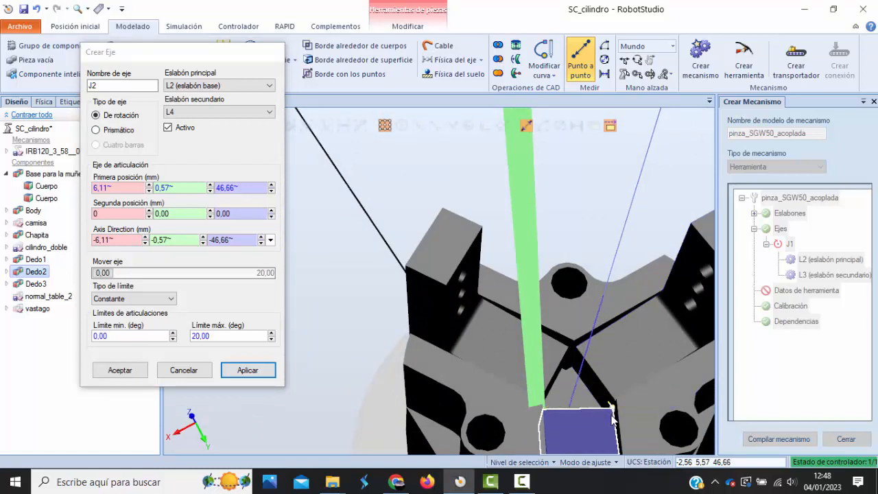
pyautogui.click(103, 214)
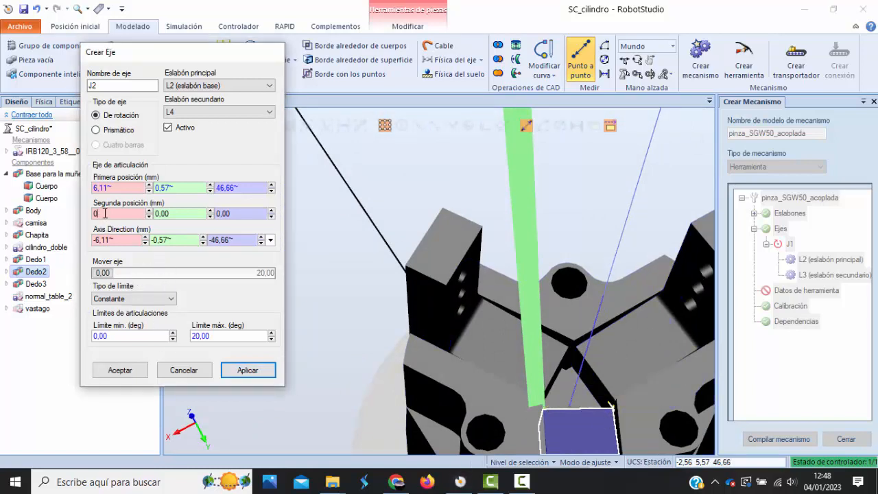
pyautogui.click(604, 418)
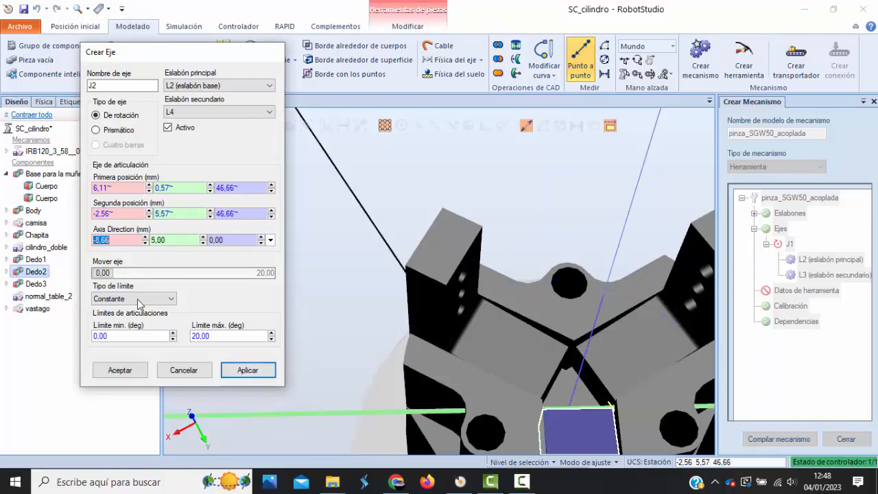
# Test the L4 finger's rotation direction from 0 to 20 degrees and return it to 0
pyautogui.moveTo(103, 273); pyautogui.dragTo(294, 274)
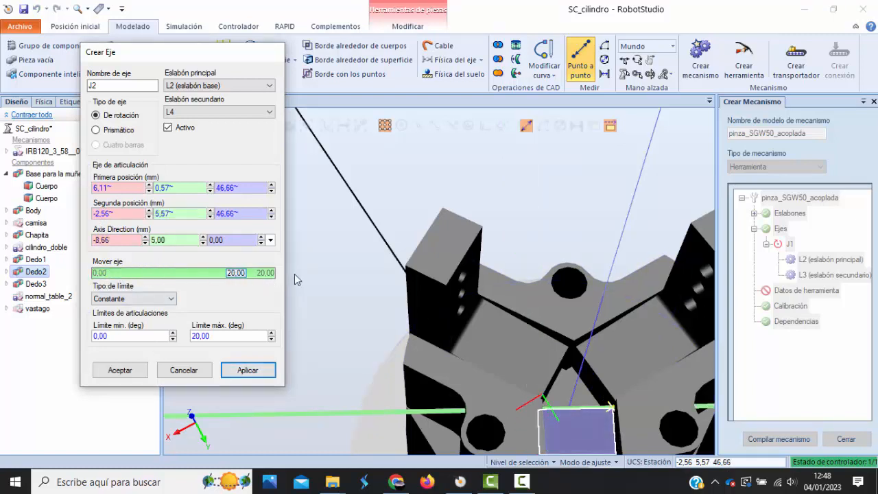
pyautogui.keyDown('ctrl'); pyautogui.keyDown('shift'); pyautogui.moveTo(480, 323); pyautogui.dragTo(486, 254); pyautogui.keyUp('shift'); pyautogui.keyUp('ctrl')
pyautogui.scroll(-3, 497, 282)
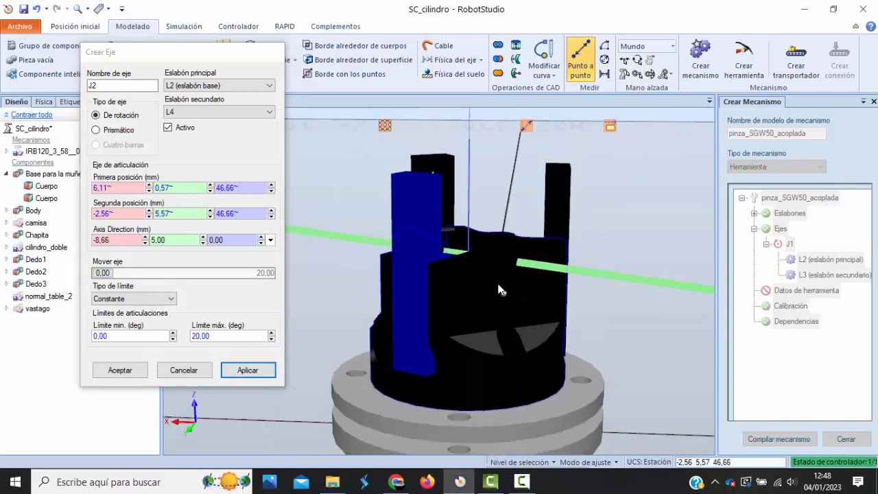
pyautogui.moveTo(110, 273); pyautogui.dragTo(76, 276)
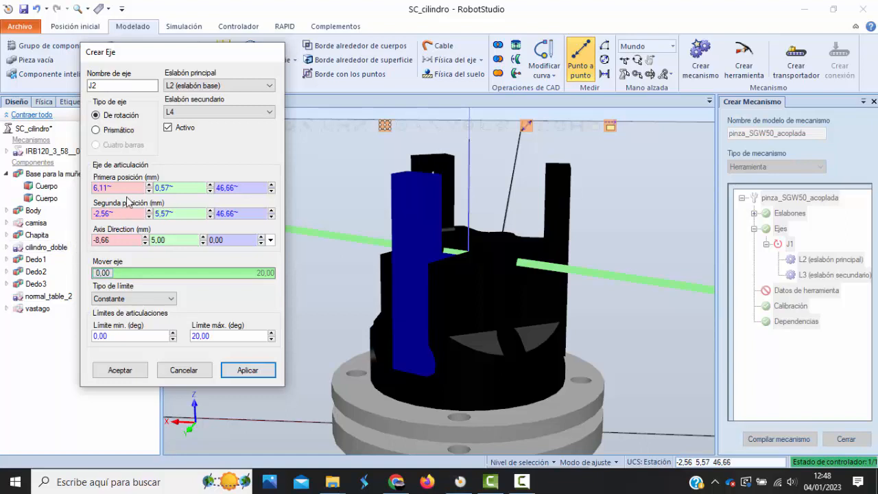
# Reverse axis J2 by picking (-2.56, 5.57, 46.66) mm as first position and (6.11, 0.57, 46.66) mm as second position
pyautogui.click(120, 188)
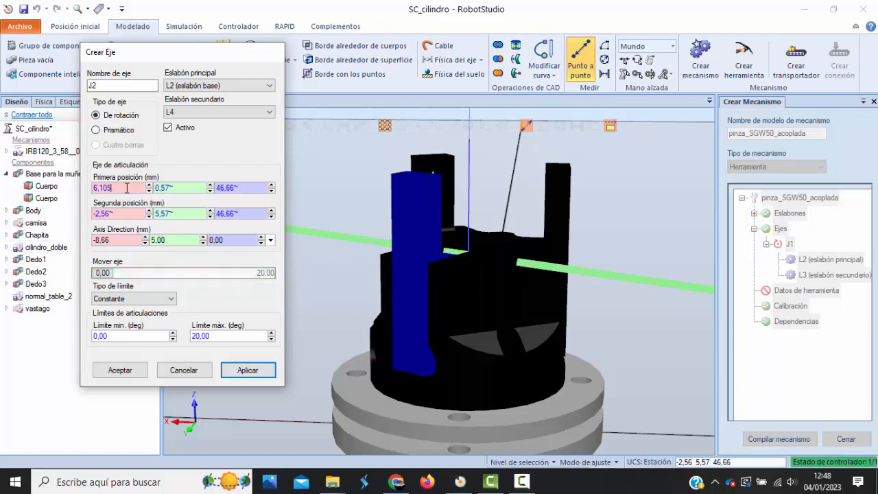
pyautogui.keyDown('ctrl'); pyautogui.keyDown('shift'); pyautogui.moveTo(352, 292); pyautogui.dragTo(376, 332); pyautogui.keyUp('shift'); pyautogui.keyUp('ctrl')
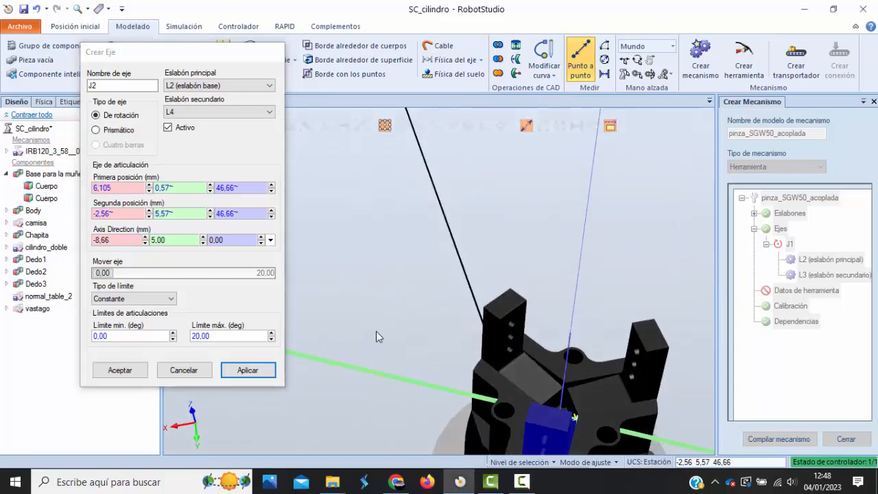
pyautogui.keyDown('ctrl'); pyautogui.keyDown('shift'); pyautogui.moveTo(601, 352); pyautogui.dragTo(569, 255); pyautogui.keyUp('shift'); pyautogui.keyUp('ctrl')
pyautogui.keyDown('ctrl'); pyautogui.keyDown('shift'); pyautogui.moveTo(561, 274); pyautogui.dragTo(558, 329); pyautogui.keyUp('shift'); pyautogui.keyUp('ctrl')
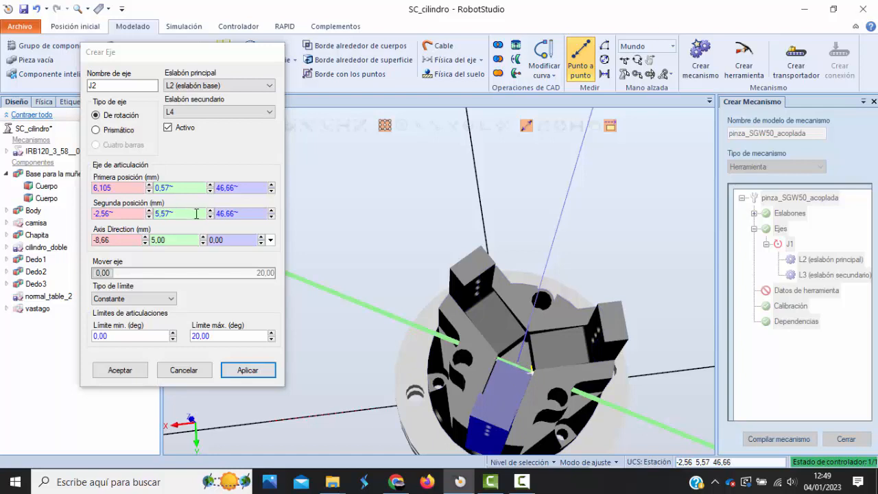
pyautogui.click(133, 187)
pyautogui.scroll(5, 515, 357)
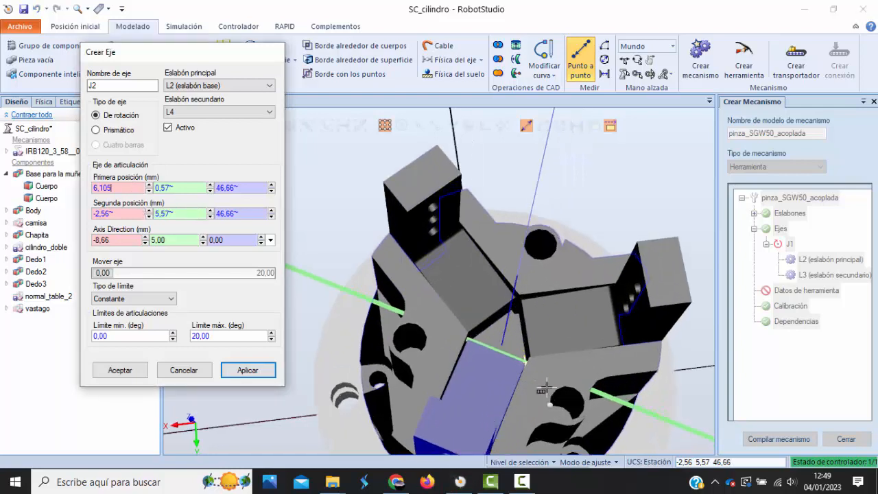
pyautogui.click(513, 358)
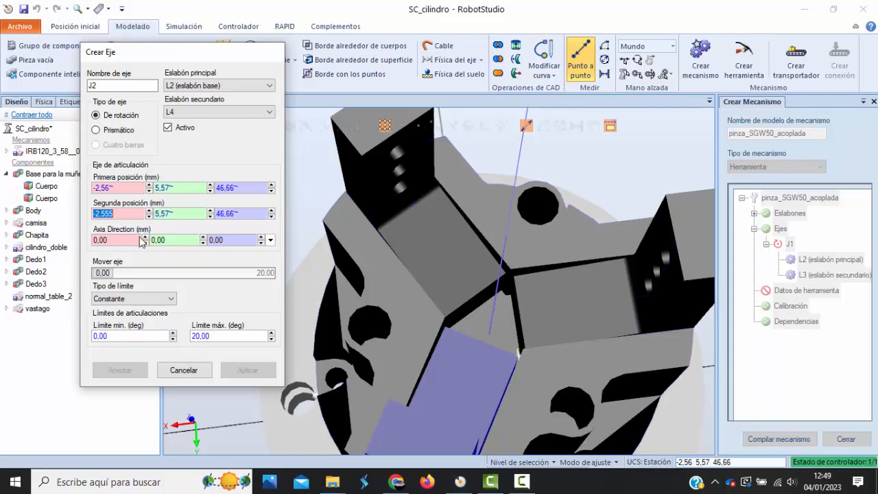
pyautogui.click(445, 326)
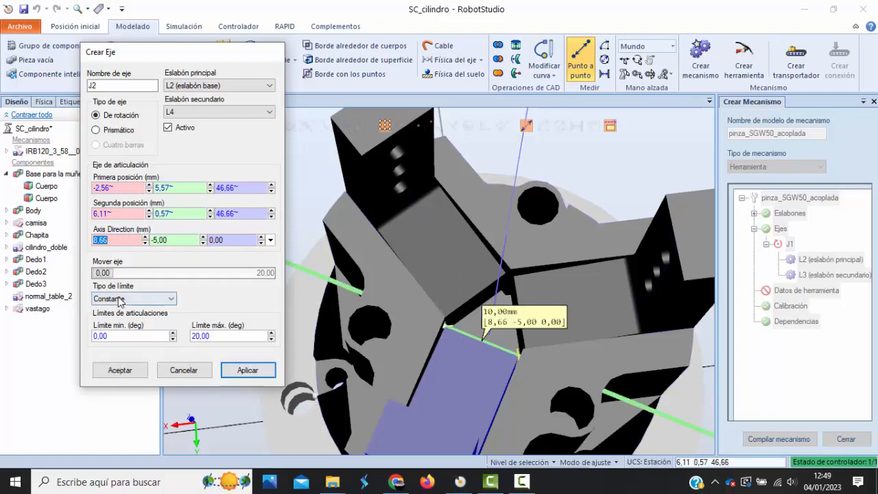
# Test the L4 finger's travel with the reversed direction, return it to 0 and create axis J2
pyautogui.moveTo(106, 272); pyautogui.dragTo(242, 249)
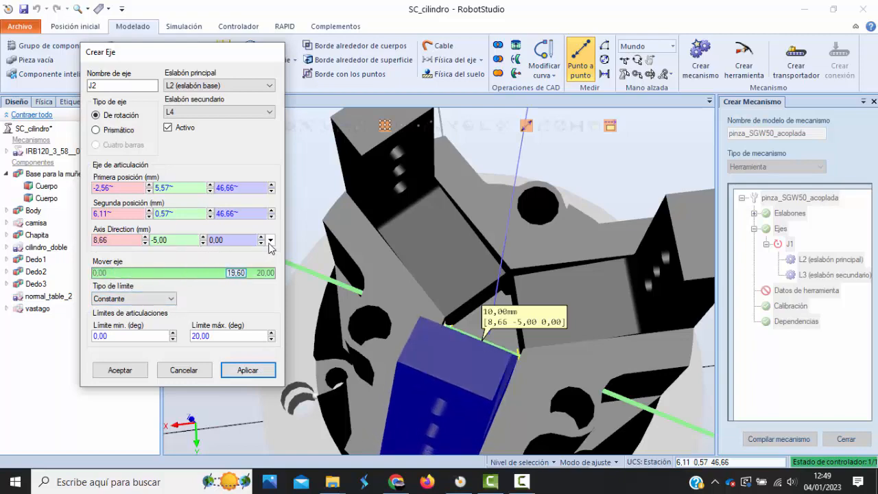
pyautogui.scroll(-3, 483, 235)
pyautogui.keyDown('ctrl'); pyautogui.keyDown('shift'); pyautogui.moveTo(598, 220); pyautogui.dragTo(548, 206); pyautogui.keyUp('shift'); pyautogui.keyUp('ctrl')
pyautogui.moveTo(111, 279); pyautogui.dragTo(184, 416)
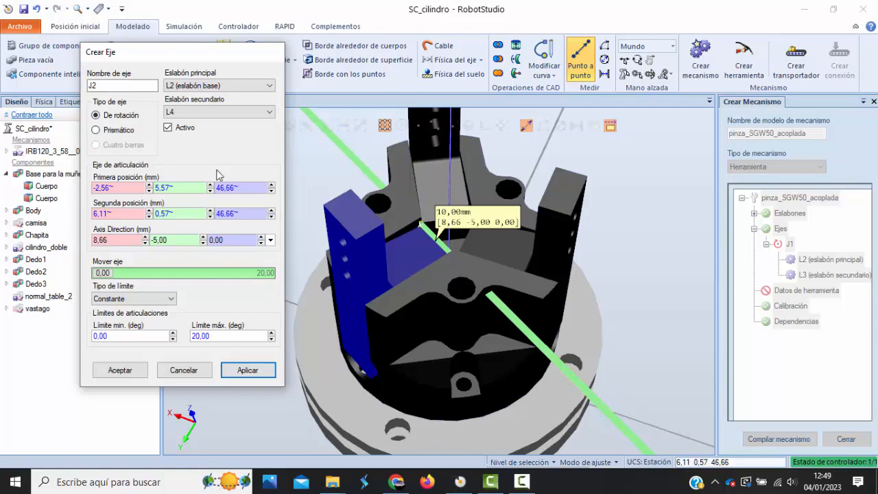
pyautogui.click(254, 371)
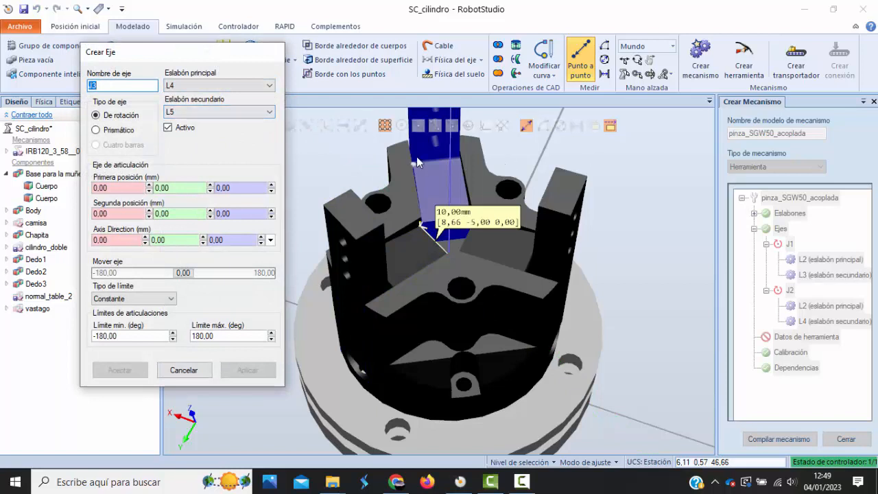
# Define axis J3 from L2 to L5 along the finger's inner edge, from (6.11, -0.57, 46.66) to (-2.56, -5.57, 46.66) mm
pyautogui.click(216, 85)
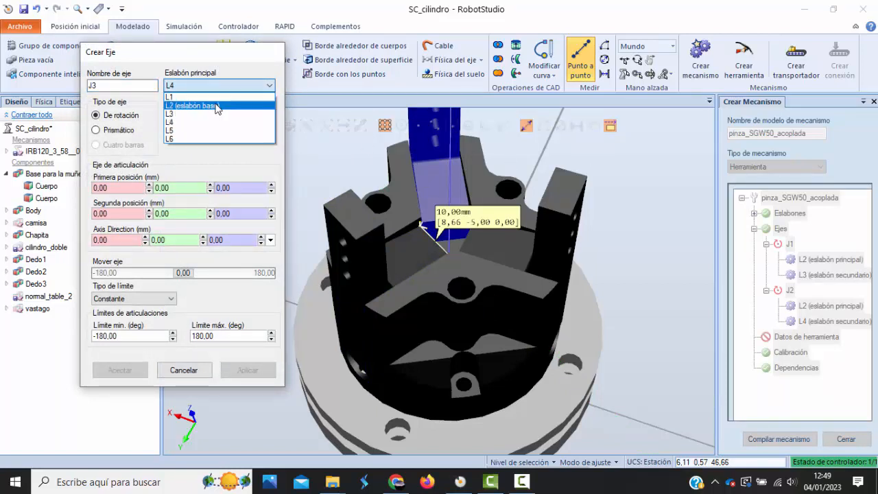
pyautogui.click(217, 105)
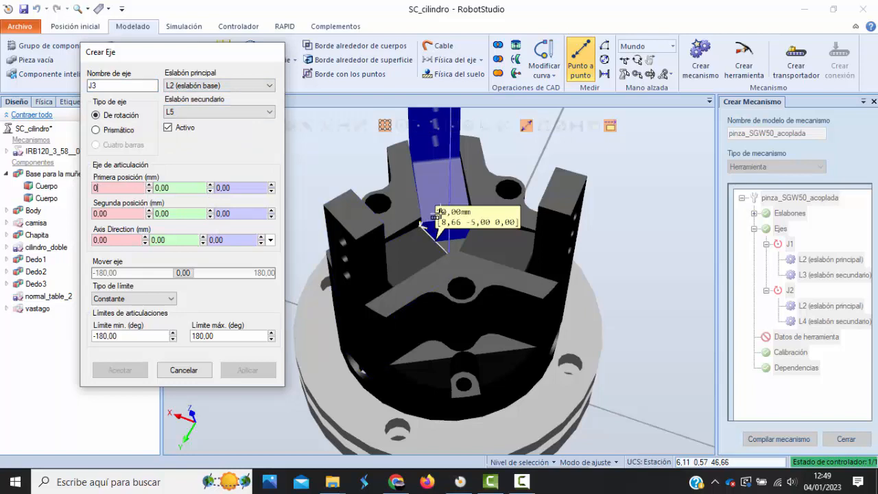
pyautogui.scroll(3, 439, 213)
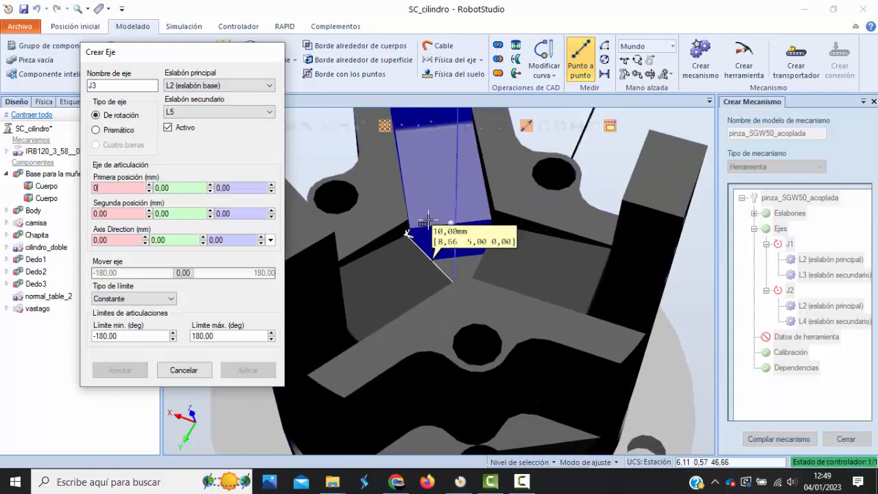
pyautogui.click(415, 224)
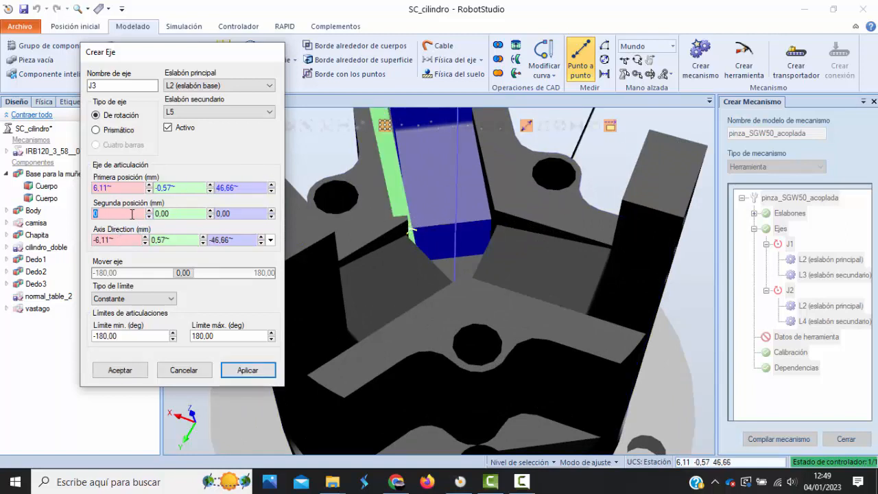
pyautogui.click(486, 219)
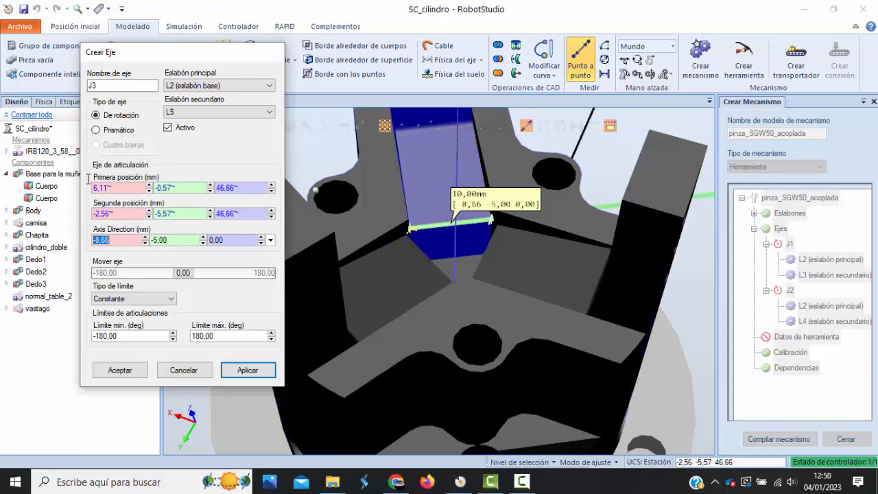
# Set axis J3's joint limits to a minimum of 0 and a maximum of 20 degrees
pyautogui.scroll(-3, 596, 254)
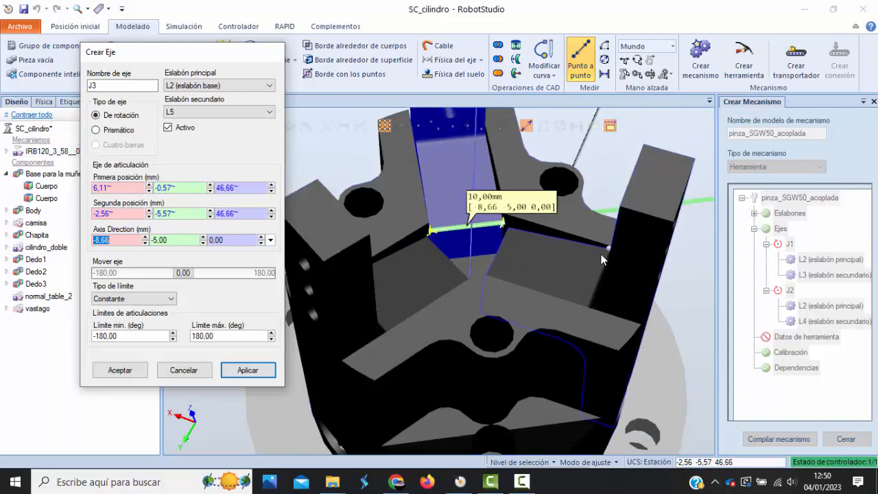
pyautogui.keyDown('ctrl'); pyautogui.keyDown('shift'); pyautogui.moveTo(539, 278); pyautogui.dragTo(682, 302); pyautogui.keyUp('shift'); pyautogui.keyUp('ctrl')
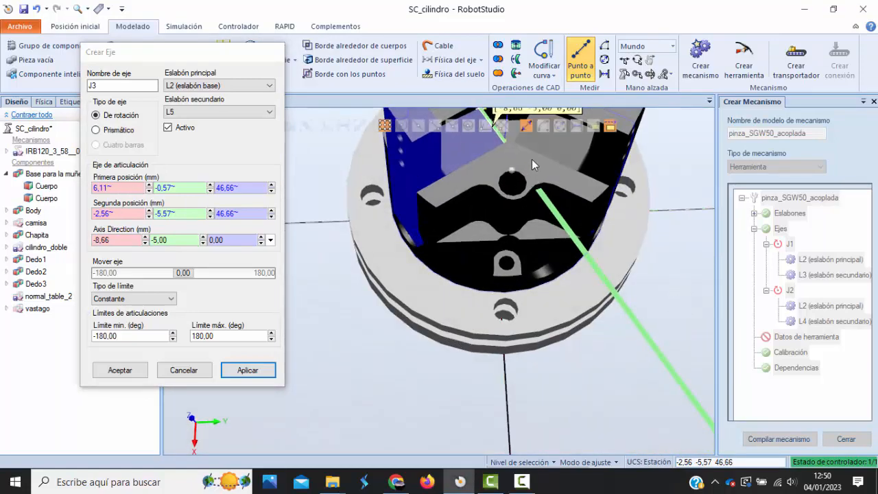
pyautogui.keyDown('ctrl'); pyautogui.keyDown('shift'); pyautogui.moveTo(619, 198); pyautogui.dragTo(532, 177); pyautogui.keyUp('shift'); pyautogui.keyUp('ctrl')
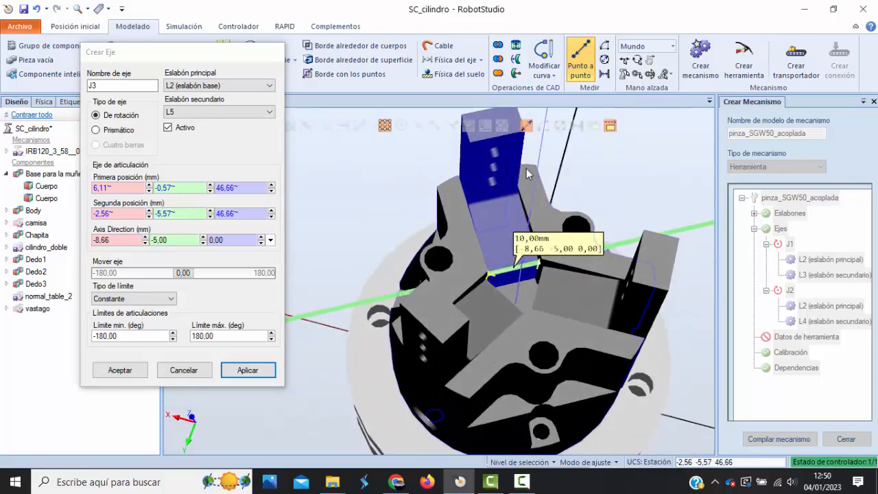
pyautogui.moveTo(159, 334); pyautogui.dragTo(28, 337)
pyautogui.write('0')
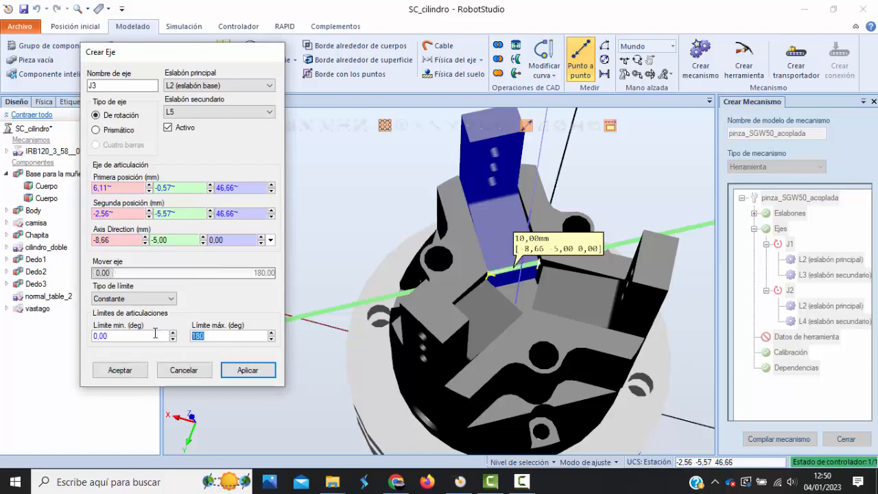
pyautogui.write('20')
# Test the L5 finger's travel, return it to 0 and create axis J3, cancelling the offered additional axis
pyautogui.moveTo(96, 273); pyautogui.dragTo(331, 261)
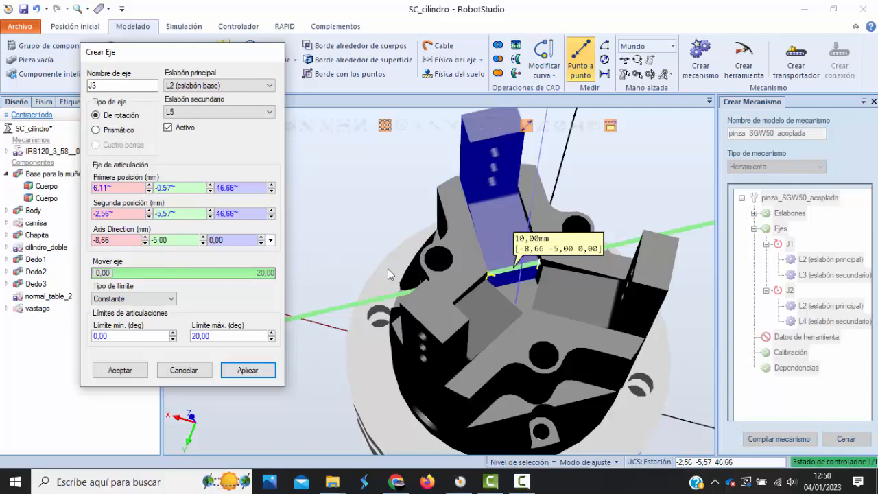
pyautogui.keyDown('ctrl'); pyautogui.keyDown('shift'); pyautogui.moveTo(409, 234); pyautogui.dragTo(461, 232); pyautogui.keyUp('shift'); pyautogui.keyUp('ctrl')
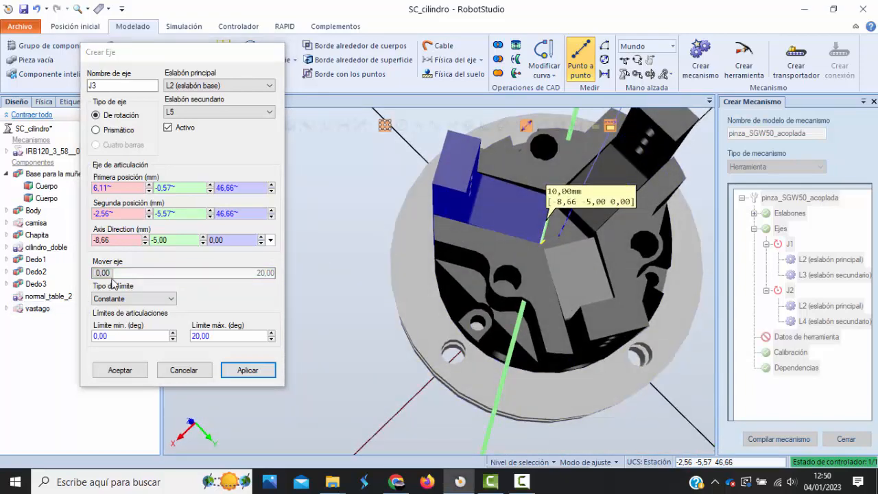
pyautogui.moveTo(110, 273)
pyautogui.mouseDown()
pyautogui.moveTo(287, 256)
pyautogui.moveTo(377, 262)
pyautogui.moveTo(96, 273)
pyautogui.mouseUp()
pyautogui.click(247, 370)
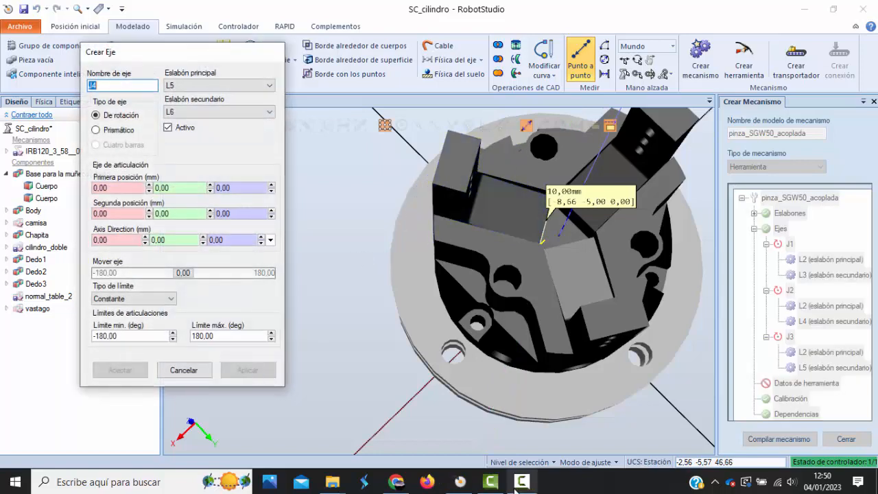
pyautogui.click(192, 373)
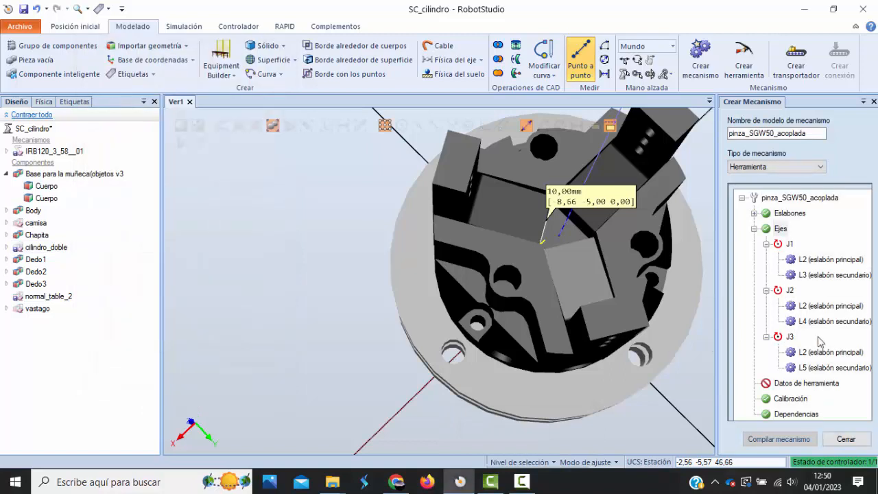
pyautogui.click(758, 230)
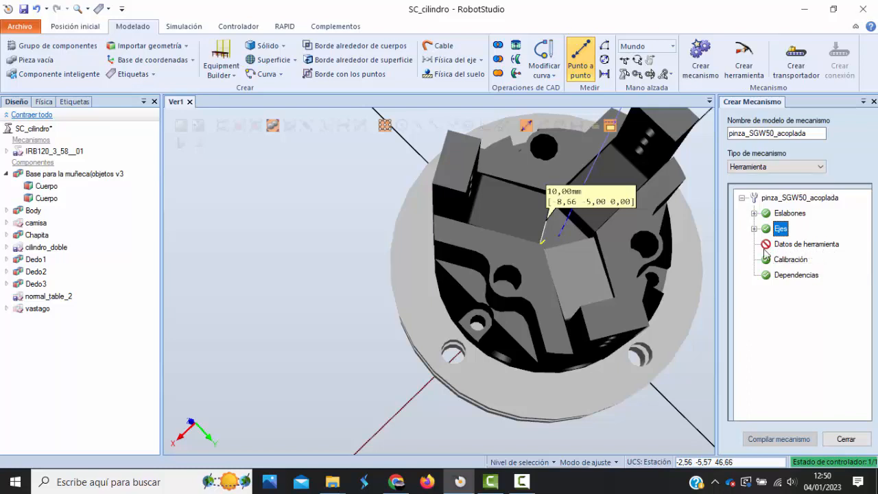
pyautogui.keyDown('ctrl'); pyautogui.keyDown('shift'); pyautogui.moveTo(602, 232); pyautogui.dragTo(559, 214); pyautogui.keyUp('shift'); pyautogui.keyUp('ctrl')
pyautogui.click(526, 481)
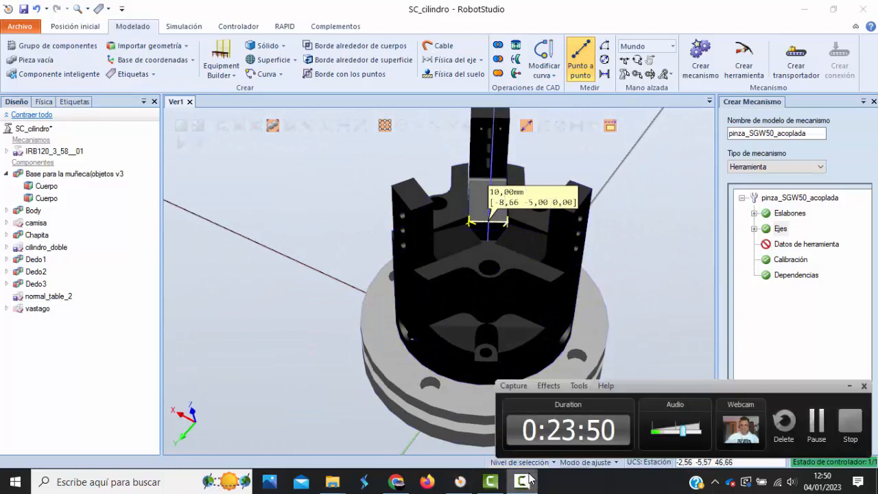
pyautogui.click(819, 423)
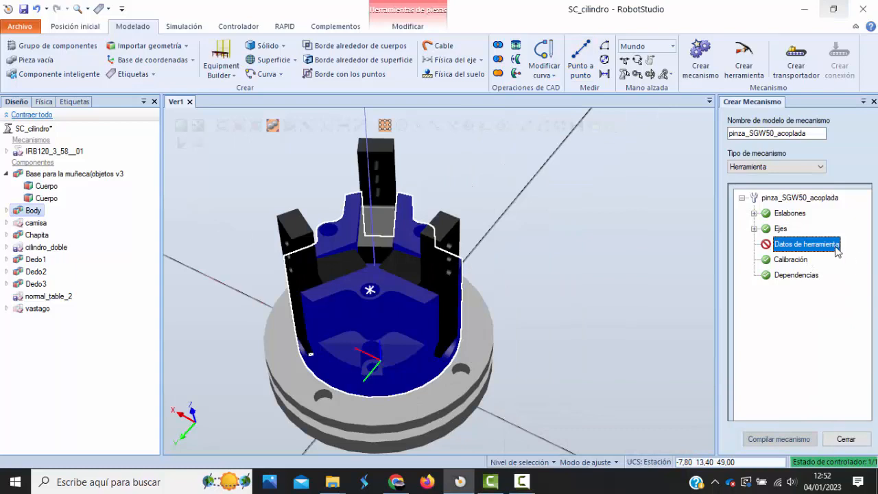
# Start the mechanism's tool data pinza_SGW50_acoplada_1 and assign it to the base link L2
pyautogui.doubleClick(806, 244)
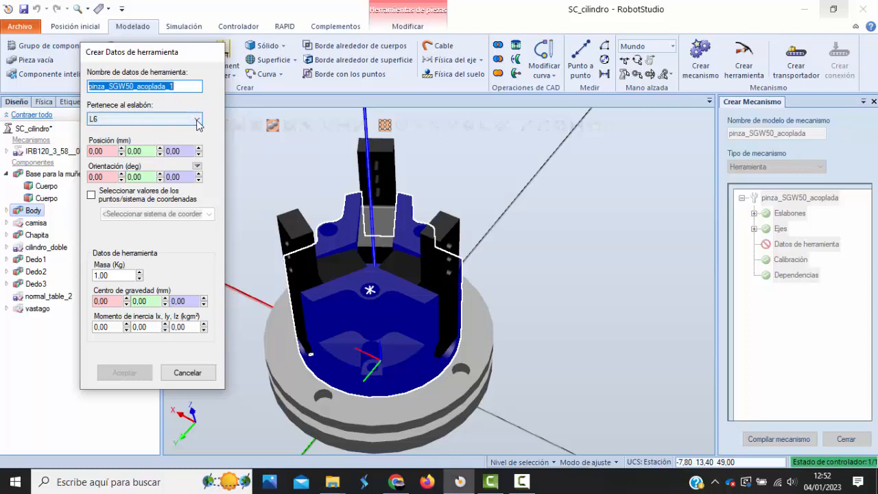
pyautogui.click(198, 122)
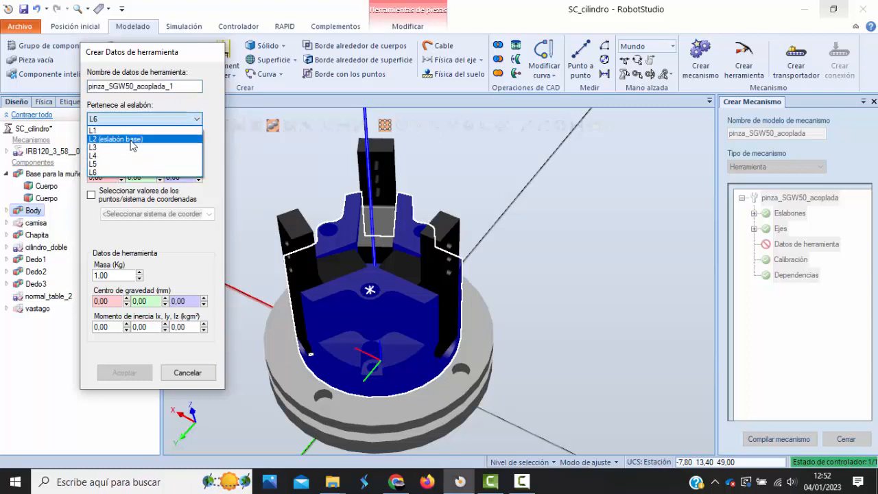
pyautogui.click(132, 140)
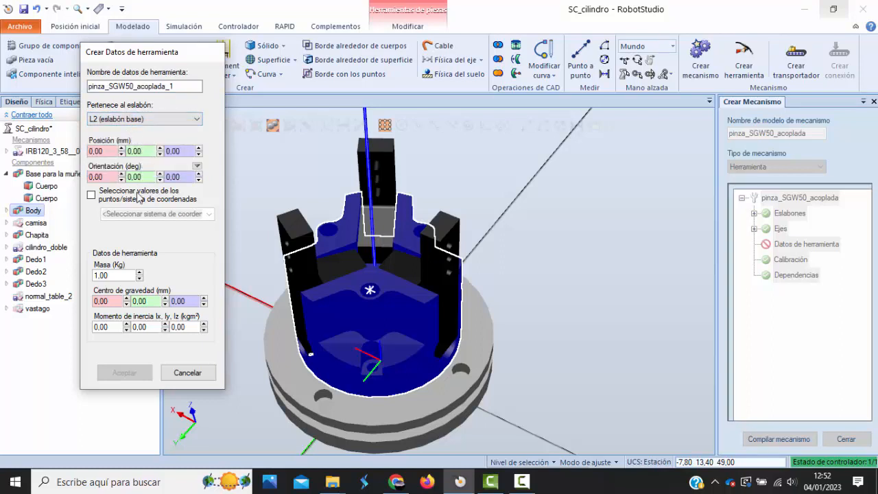
pyautogui.click(116, 151)
pyautogui.write('0')
pyautogui.moveTo(172, 52); pyautogui.dragTo(655, 51)
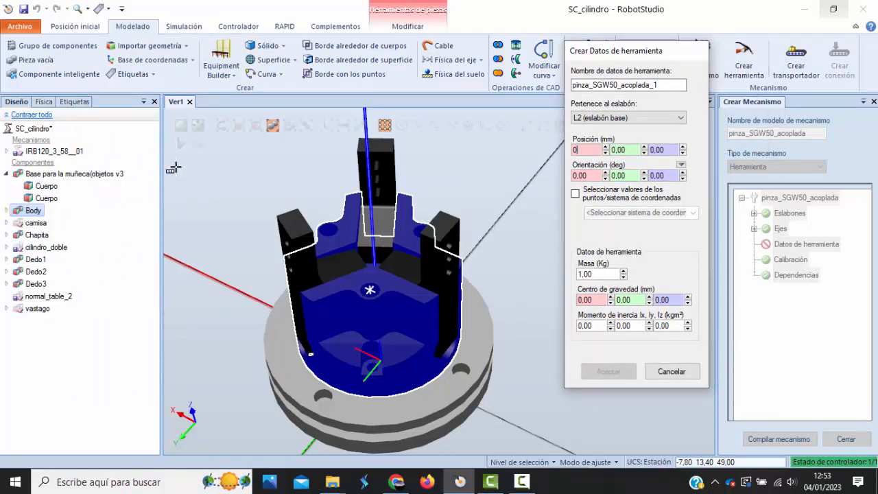
# Start creating a coordinate system referenced to Mundo and move the tool data dialog clear of the measuring tools
pyautogui.click(183, 62)
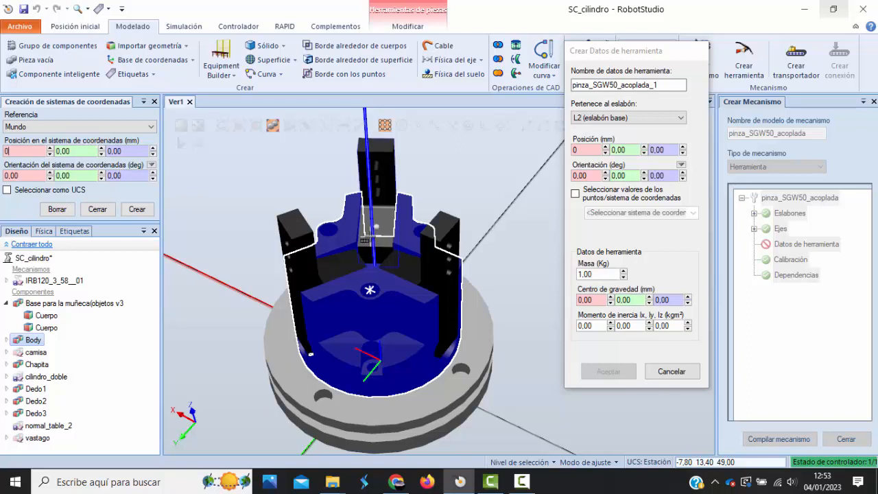
pyautogui.scroll(5, 362, 235)
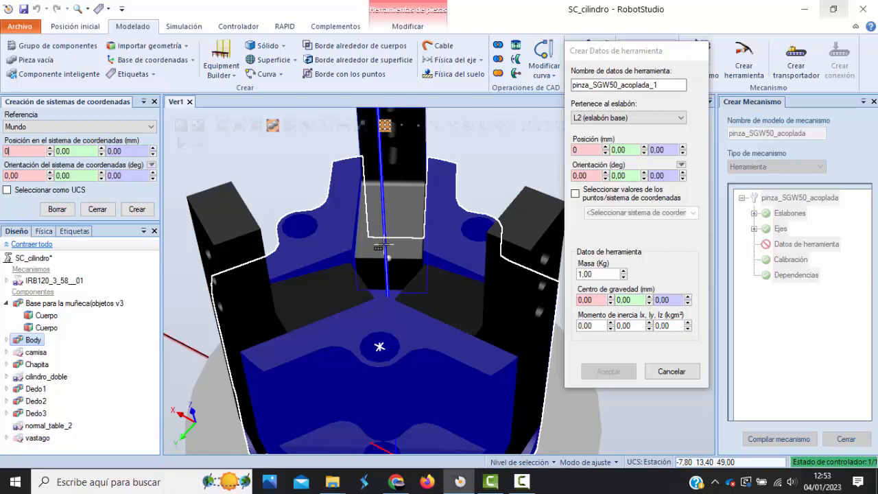
pyautogui.scroll(-5, 386, 245)
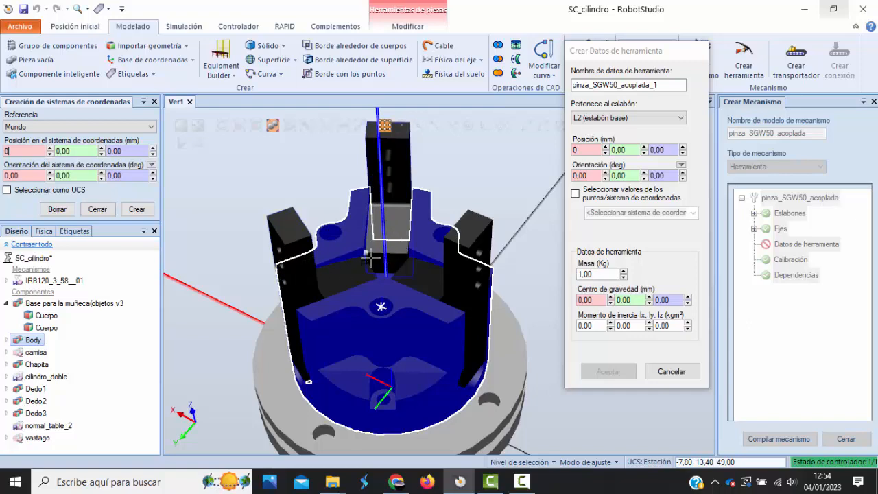
pyautogui.keyDown('ctrl'); pyautogui.keyDown('shift'); pyautogui.moveTo(371, 257); pyautogui.dragTo(423, 294); pyautogui.keyUp('shift'); pyautogui.keyUp('ctrl')
pyautogui.click(546, 152)
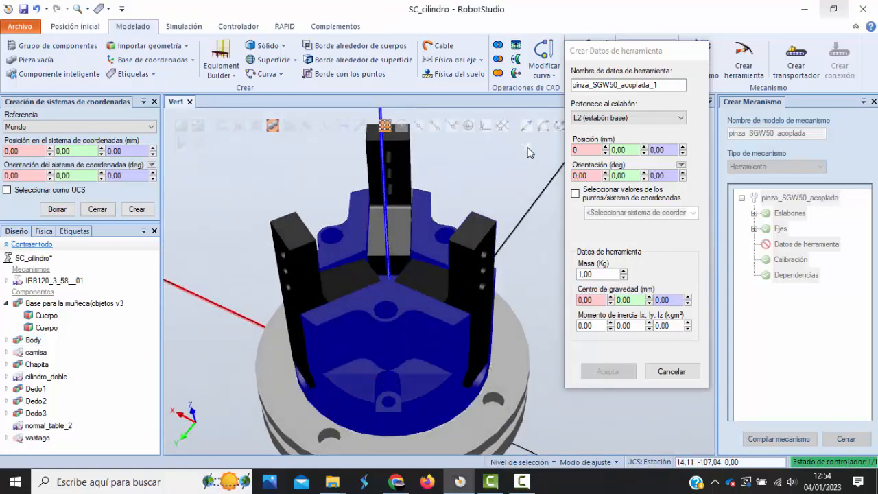
pyautogui.moveTo(645, 53); pyautogui.dragTo(758, 104)
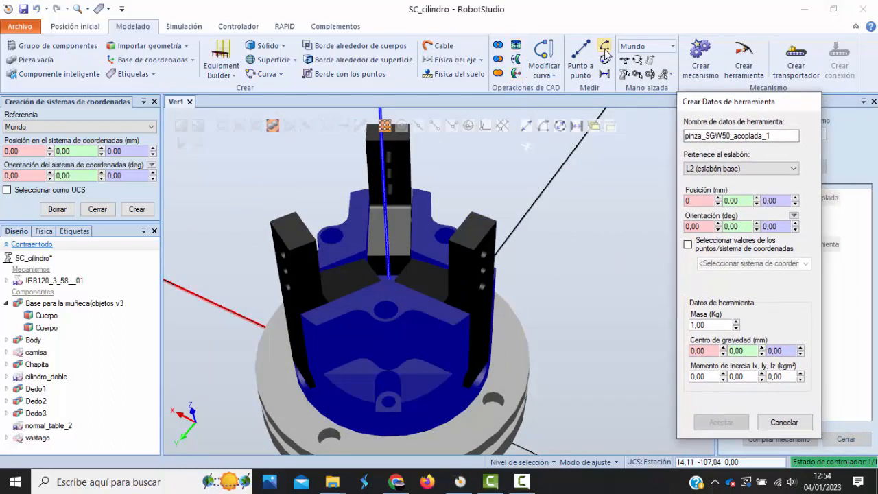
# Measure the point-to-point distance from Dedo2's middle side hole to the centre of the Body's upper hole
pyautogui.click(580, 61)
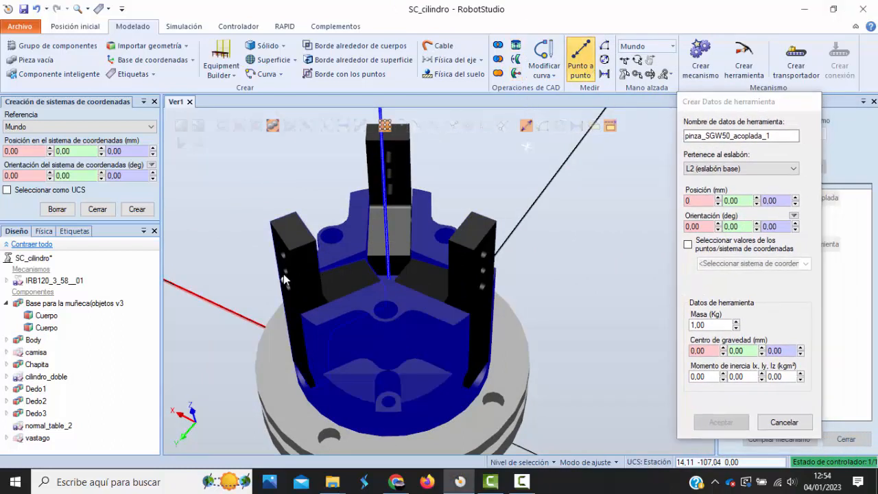
pyautogui.scroll(3, 284, 271)
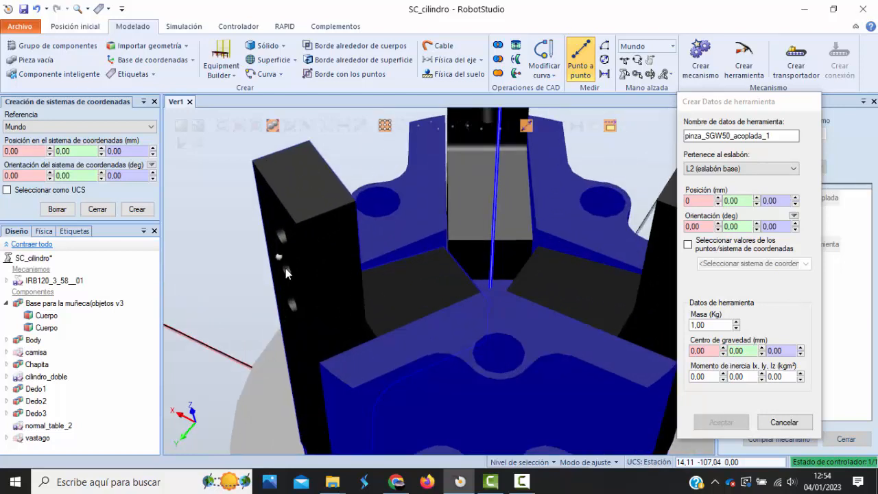
pyautogui.click(287, 270)
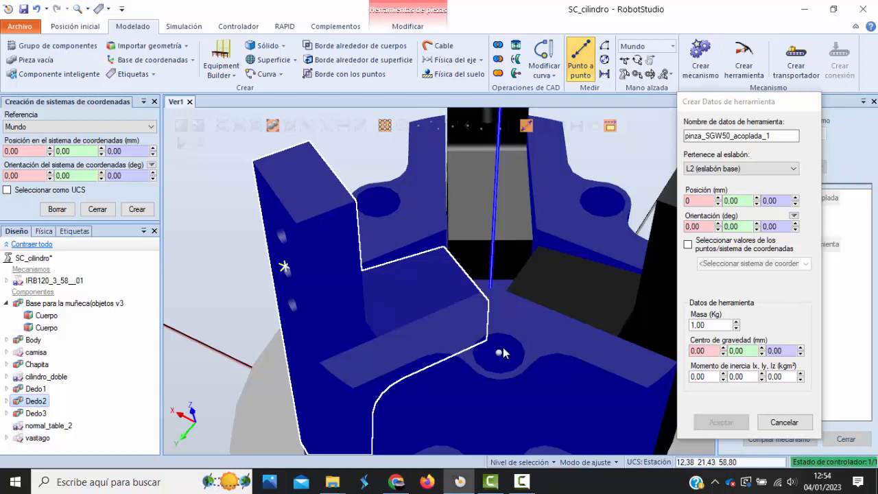
pyautogui.click(500, 352)
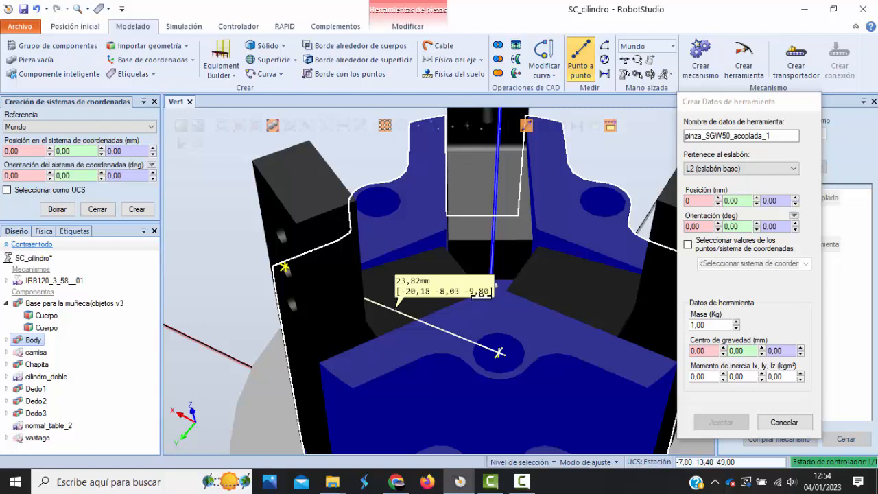
# Create a coordinate system from the centre of the Body's upper hole, positioned at (-7.80, 13.40, 59) mm
pyautogui.click(38, 151)
pyautogui.write('0')
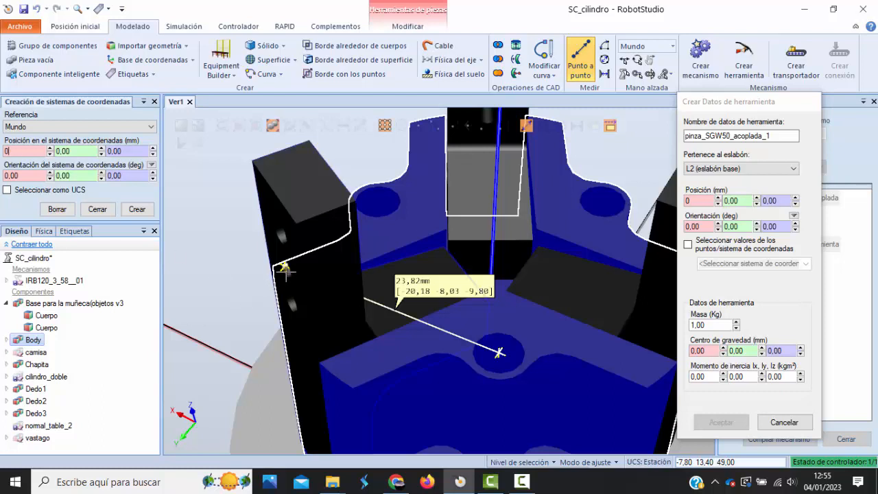
pyautogui.click(499, 353)
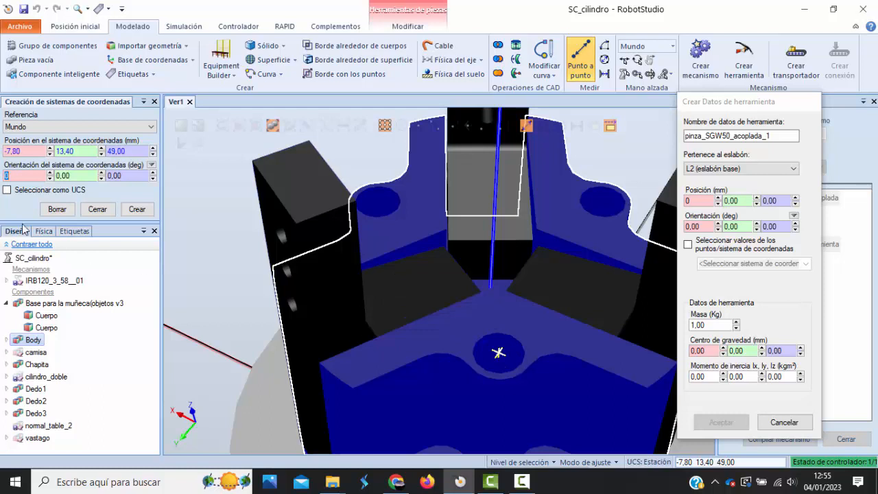
pyautogui.click(127, 152)
pyautogui.write('59')
pyautogui.click(138, 210)
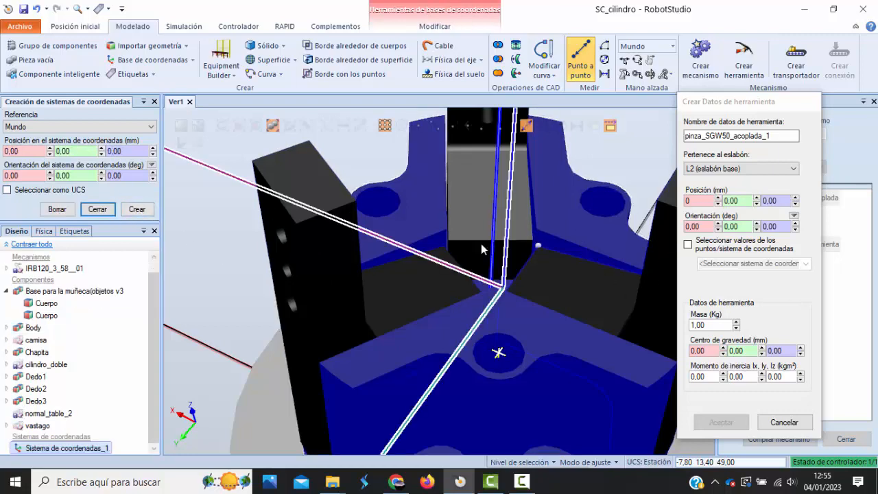
pyautogui.scroll(-8, 481, 243)
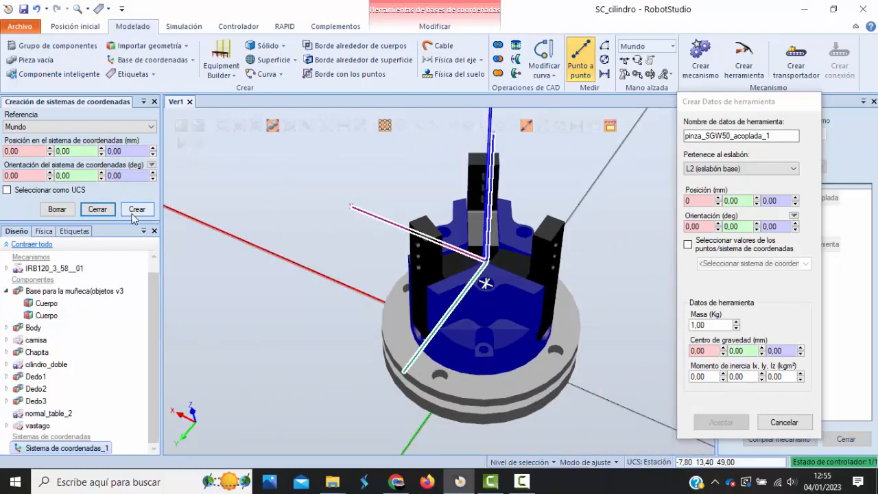
pyautogui.click(96, 209)
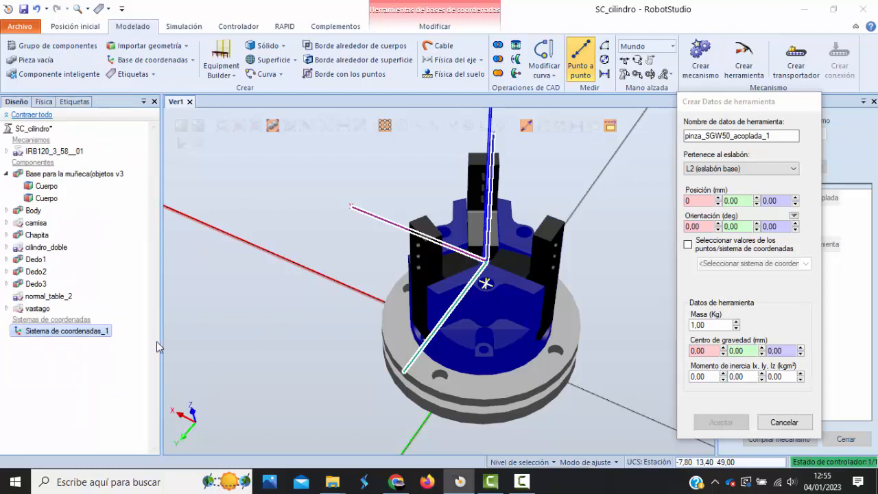
pyautogui.click(107, 349)
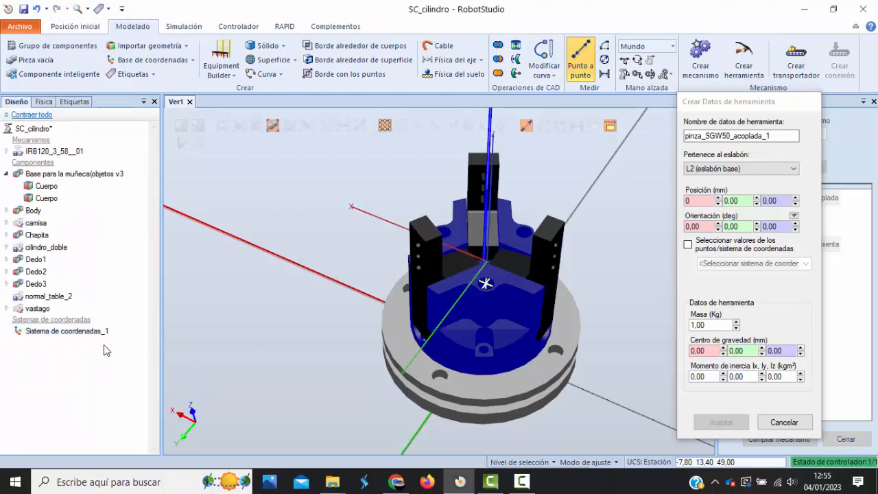
# Take the tool data's position and orientation from the coordinate system Sistema de coordenadas_1
pyautogui.click(687, 245)
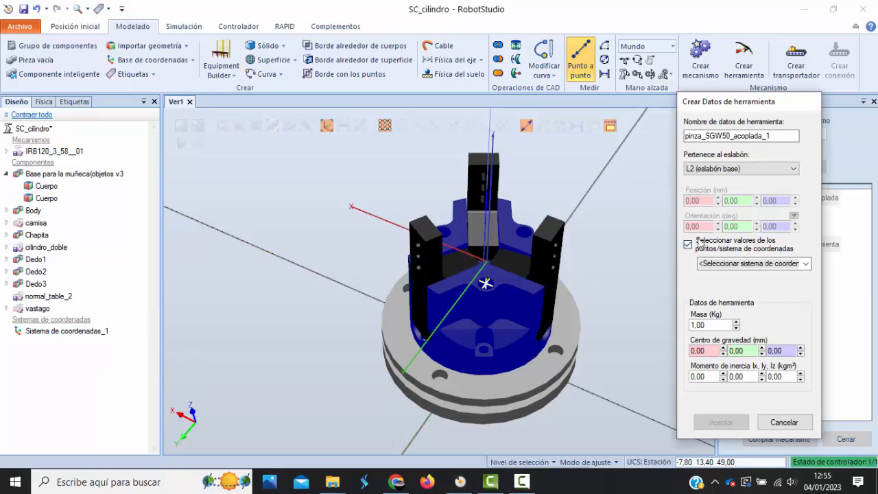
pyautogui.click(720, 266)
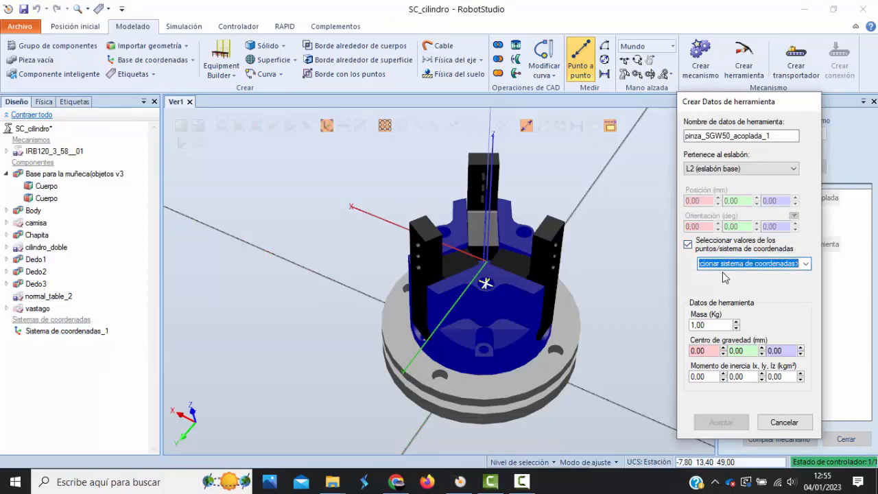
pyautogui.click(98, 333)
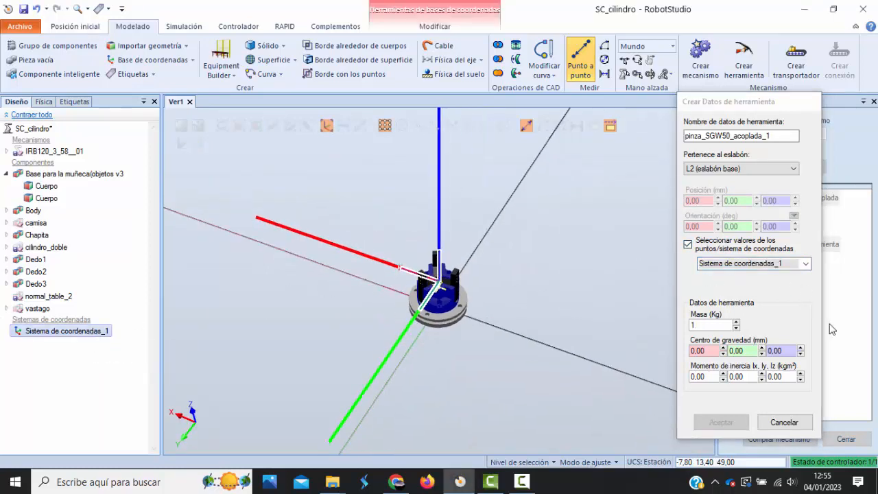
# Set the tool's mass to 0.350 kg and its centre of gravity Z to 35 mm, and accept the tool data
pyautogui.click(727, 326)
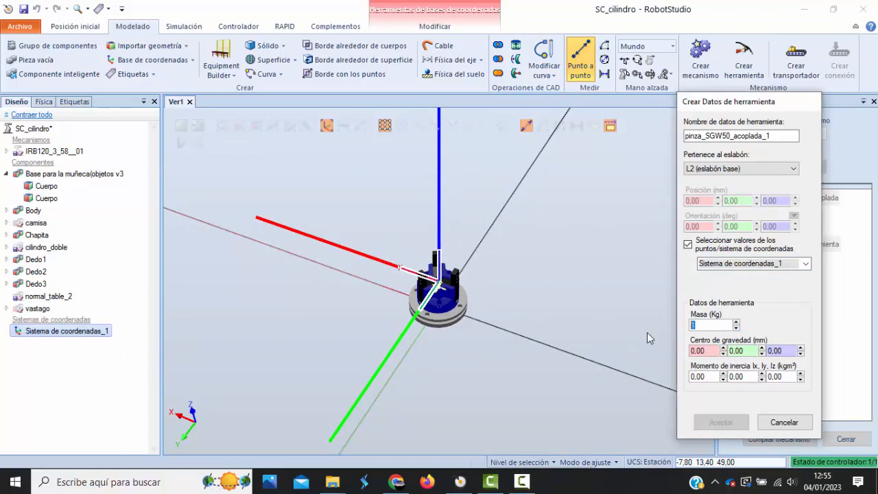
pyautogui.write('0.350')
pyautogui.scroll(3, 603, 321)
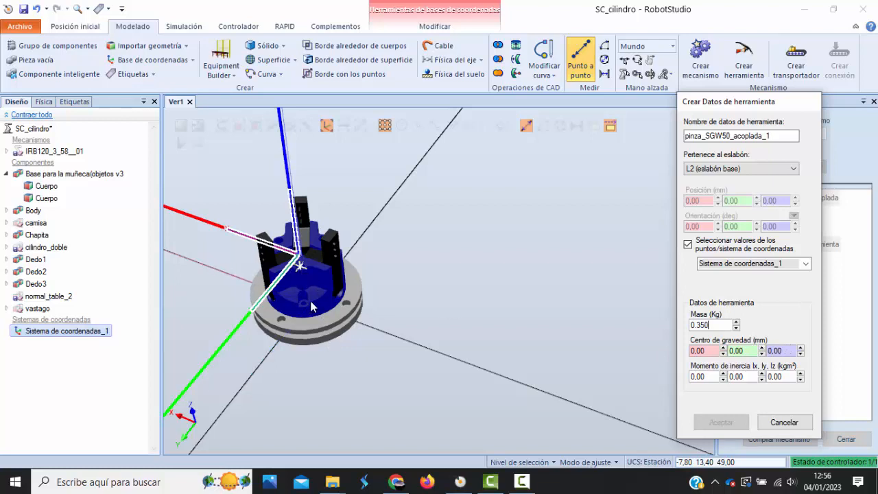
pyautogui.doubleClick(774, 351)
pyautogui.write('35')
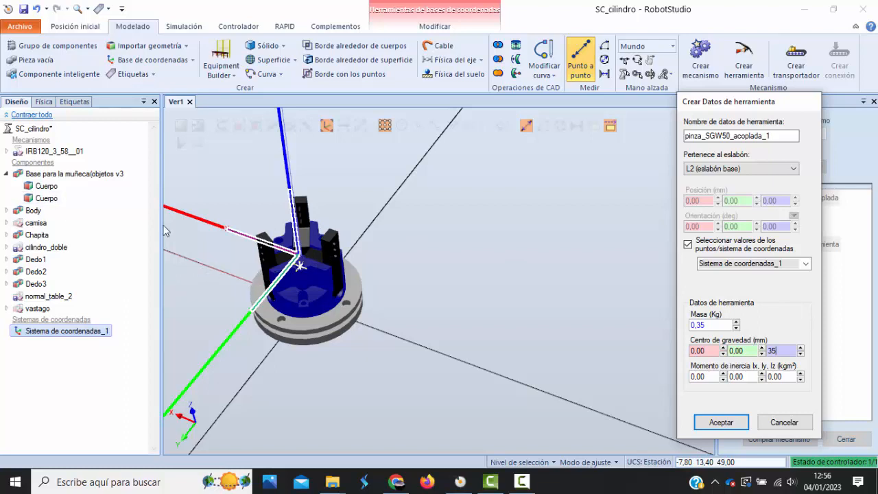
pyautogui.click(722, 423)
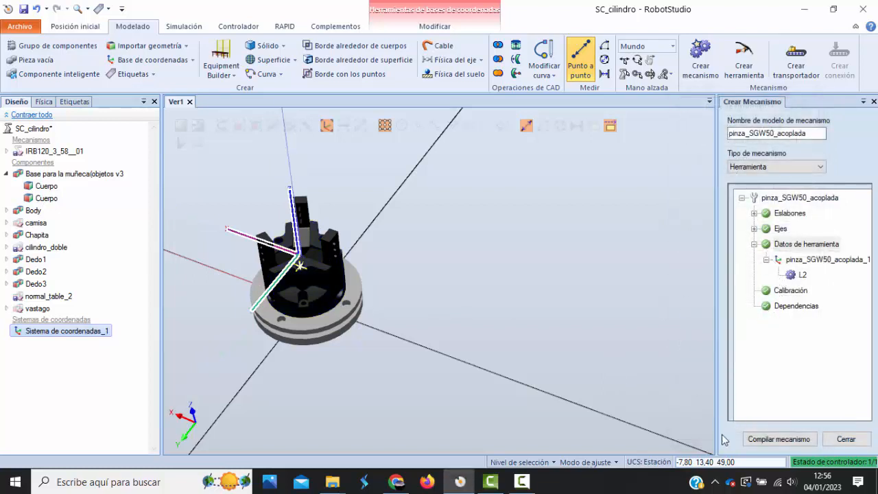
pyautogui.click(522, 484)
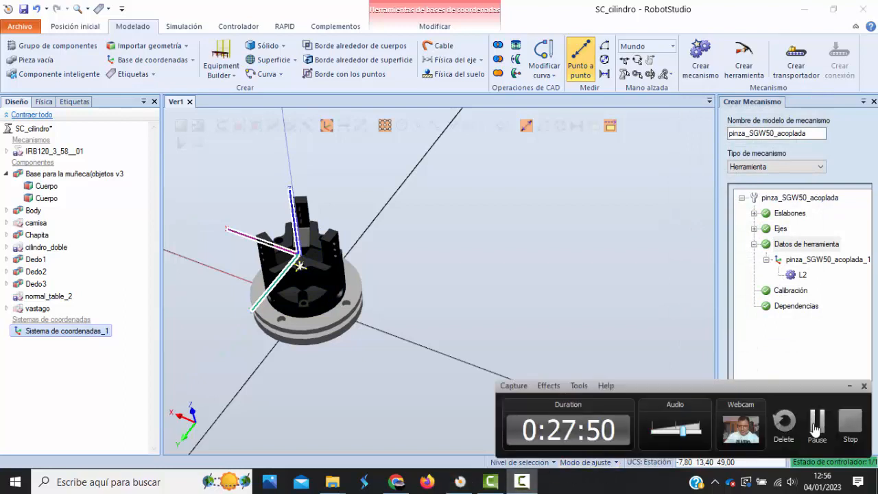
pyautogui.click(817, 421)
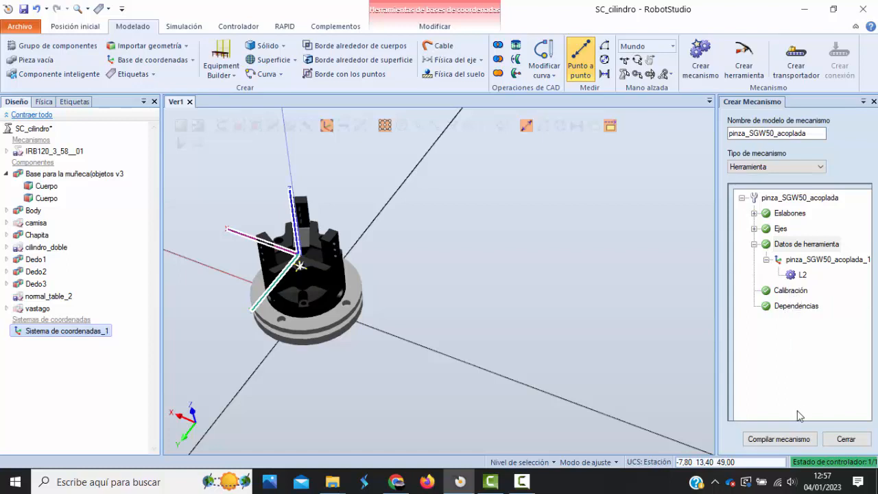
# Compile the pinza_SGW50_acoplada mechanism, finish its creation and select the resulting tool
pyautogui.click(789, 441)
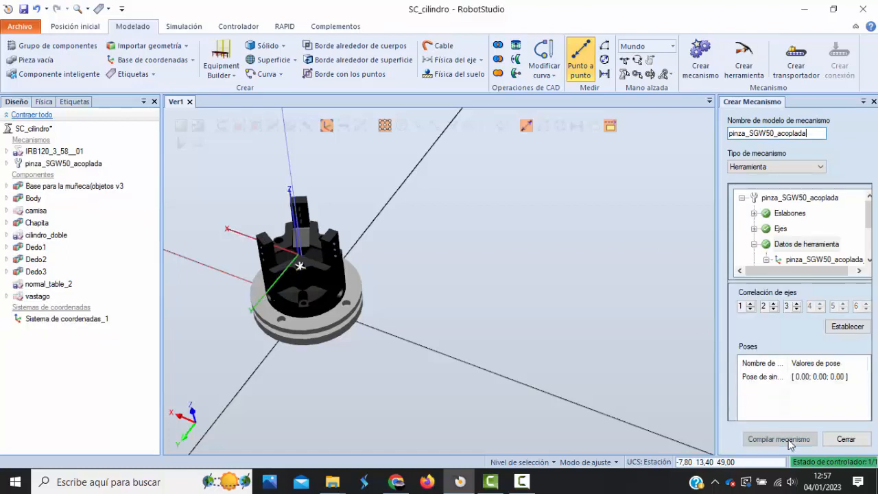
pyautogui.click(808, 383)
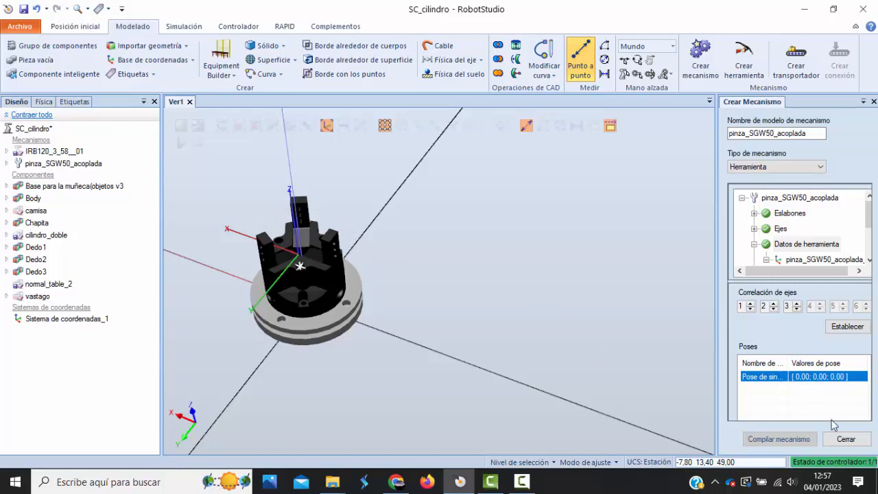
pyautogui.click(844, 438)
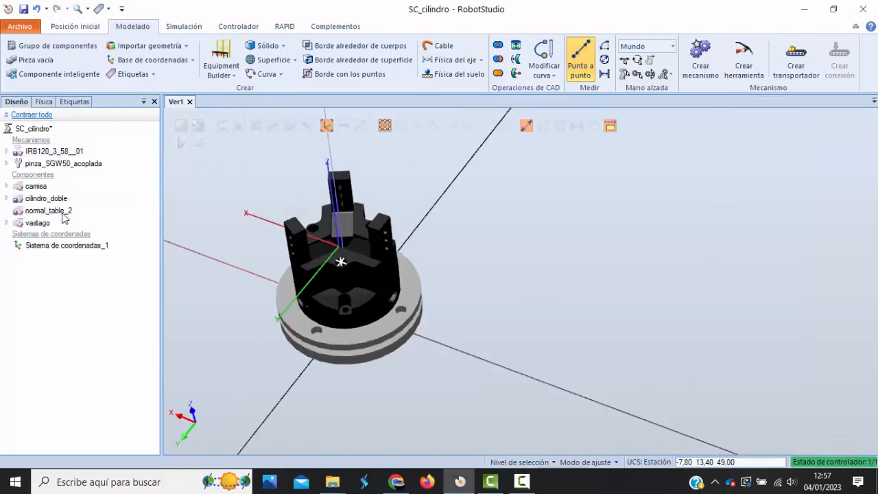
pyautogui.click(70, 165)
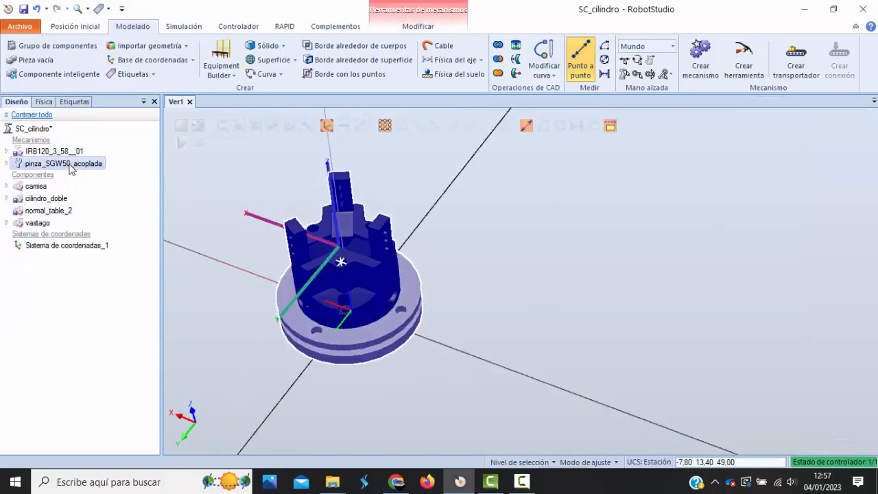
# Modify the pinza_SGW50_acoplada mechanism, unmark its Pose inicial entry as the initial pose and name the pose cerrada
pyautogui.rightClick(70, 169)
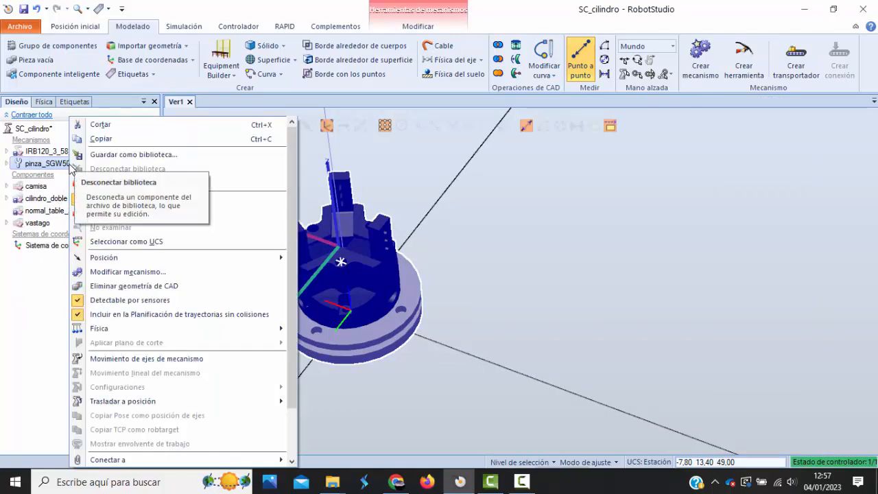
pyautogui.click(123, 272)
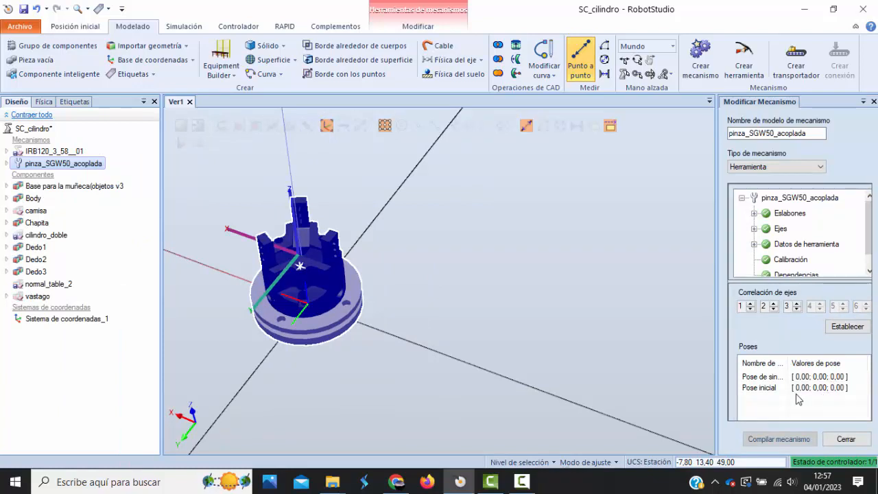
pyautogui.click(779, 389)
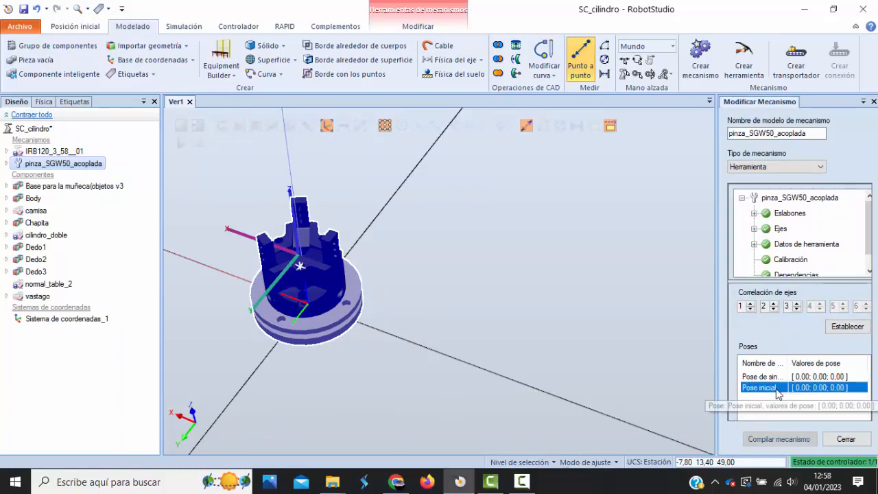
pyautogui.doubleClick(814, 389)
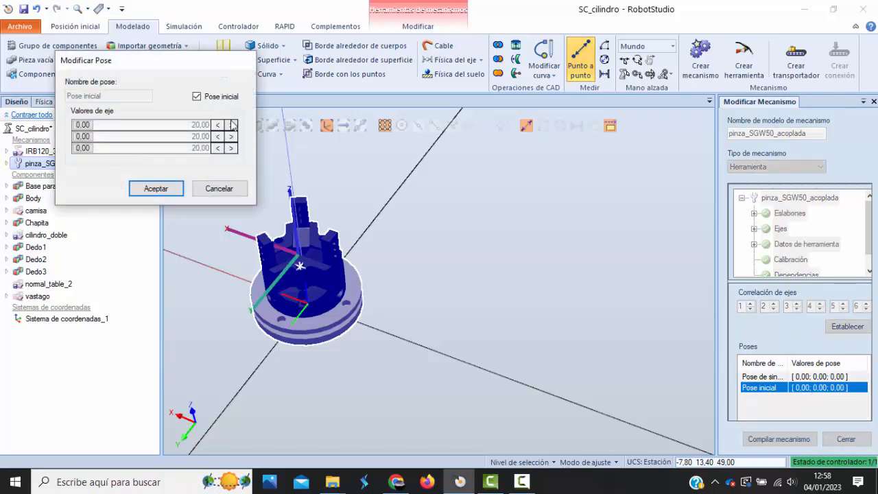
pyautogui.click(82, 125)
pyautogui.click(83, 126)
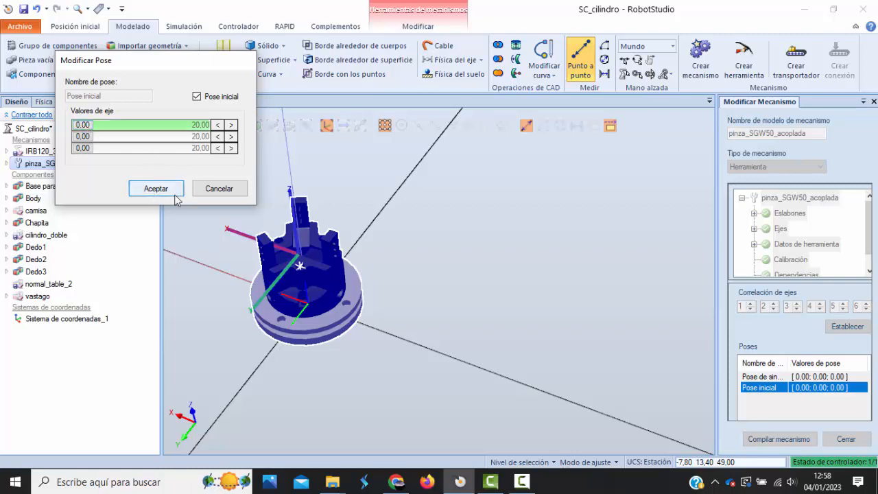
pyautogui.click(197, 96)
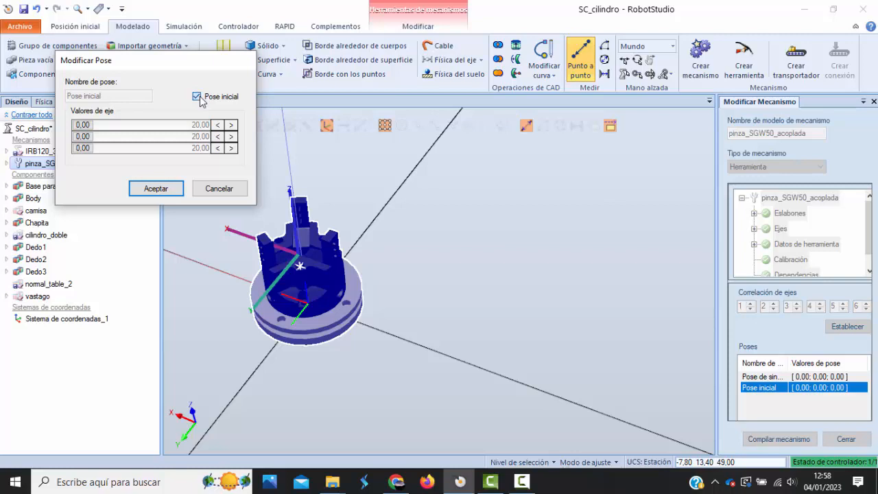
pyautogui.click(200, 96)
pyautogui.click(131, 96)
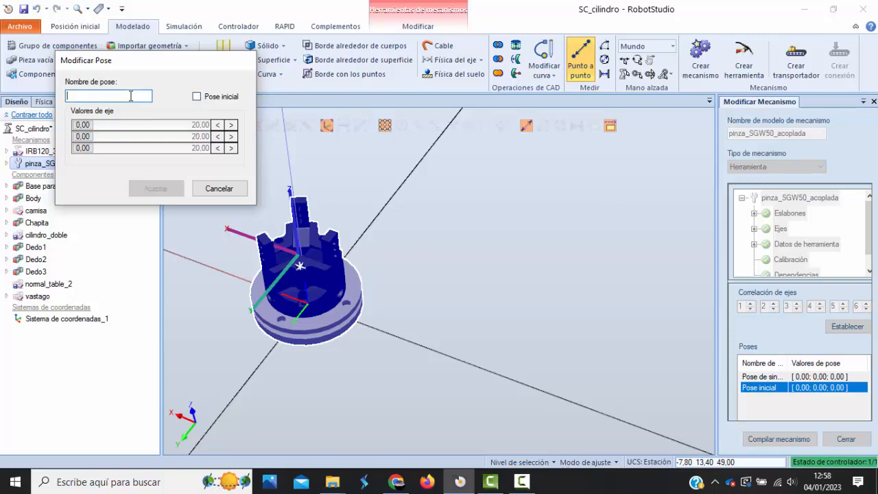
pyautogui.write('cerrada')
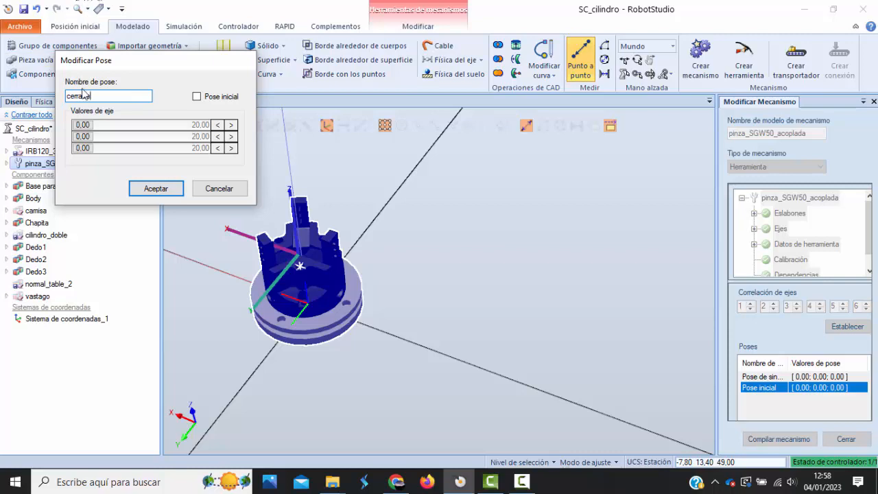
# Set all three axis values of the cerrada pose to 20, accept the pose and finish modifying the mechanism
pyautogui.moveTo(80, 125); pyautogui.dragTo(217, 126)
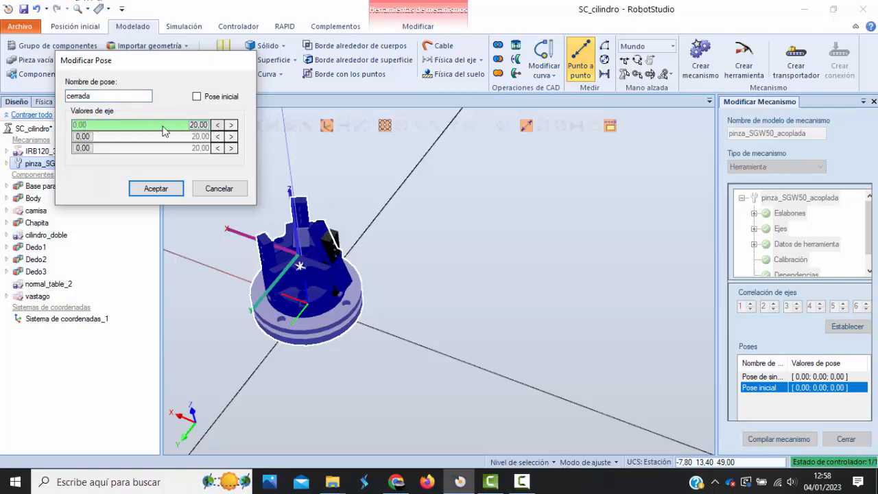
pyautogui.moveTo(81, 138); pyautogui.dragTo(214, 138)
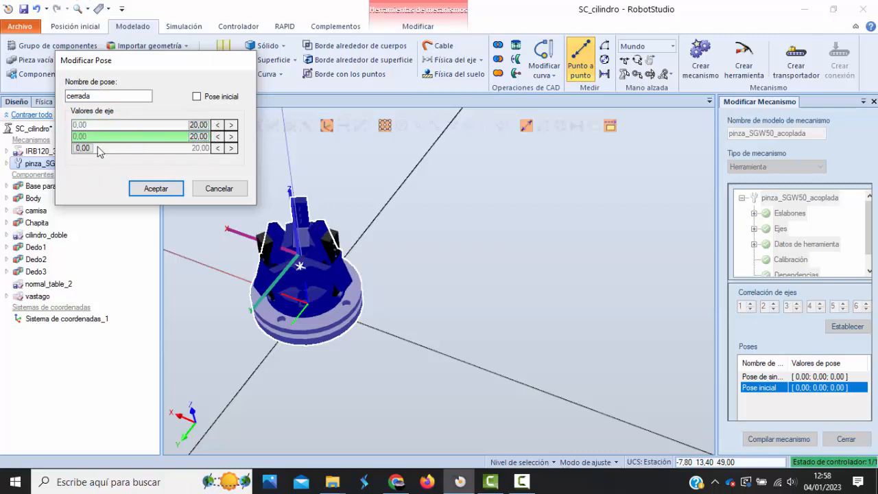
pyautogui.moveTo(81, 148); pyautogui.dragTo(221, 152)
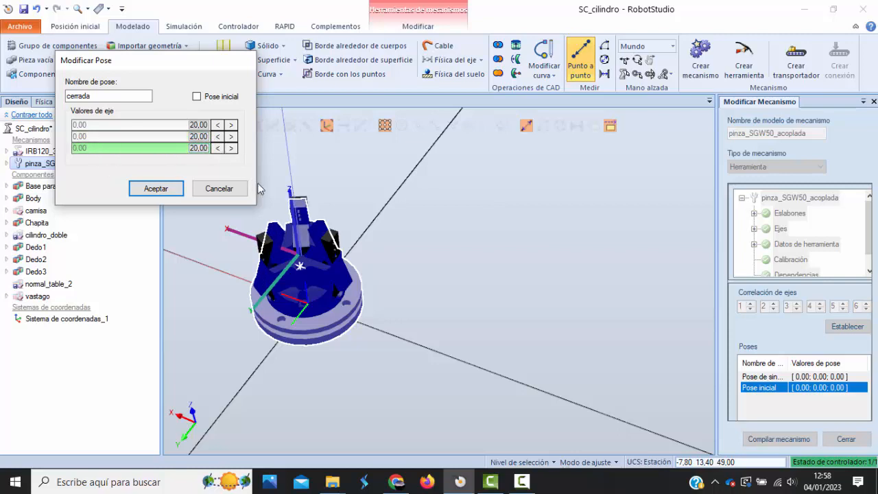
pyautogui.click(157, 189)
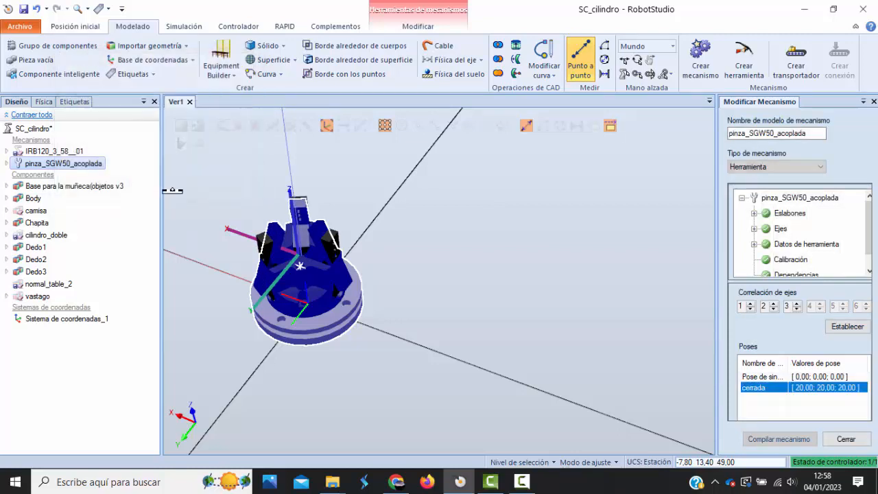
pyautogui.click(845, 440)
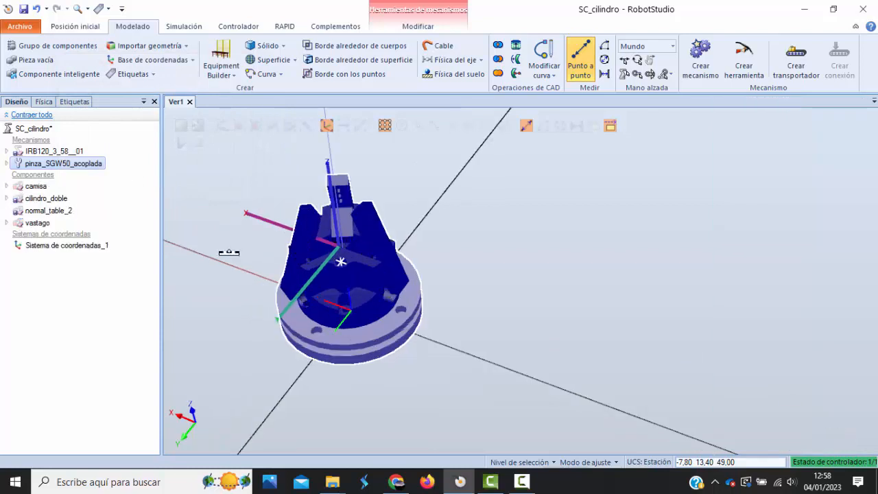
# Reopen the gripper mechanism for modification and compare its Pose inicial and cerrada poses, checking the initial pose's settings
pyautogui.rightClick(50, 166)
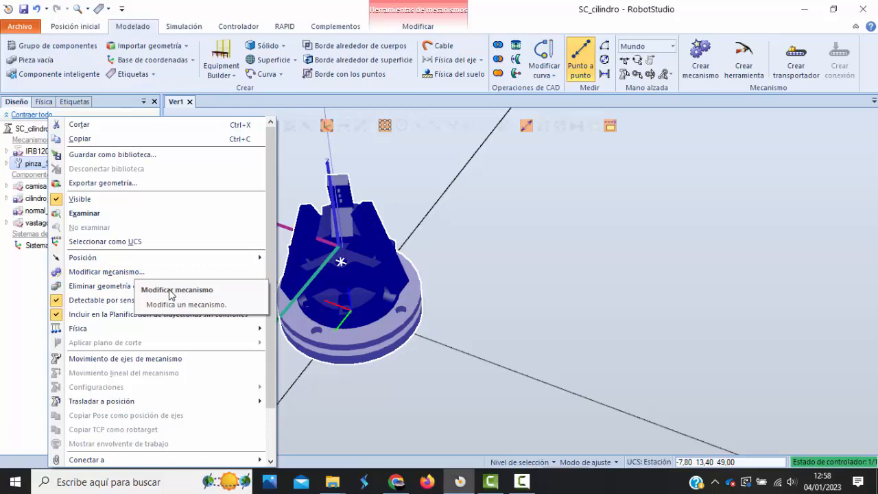
pyautogui.click(136, 274)
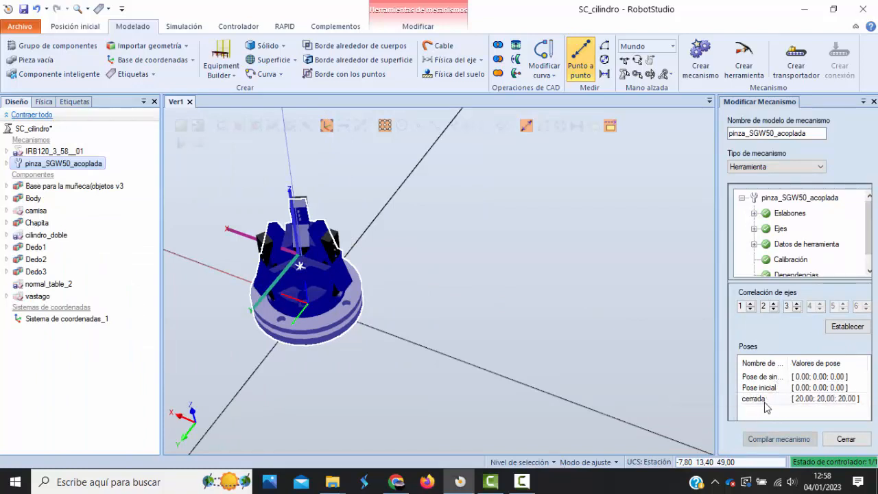
pyautogui.click(832, 389)
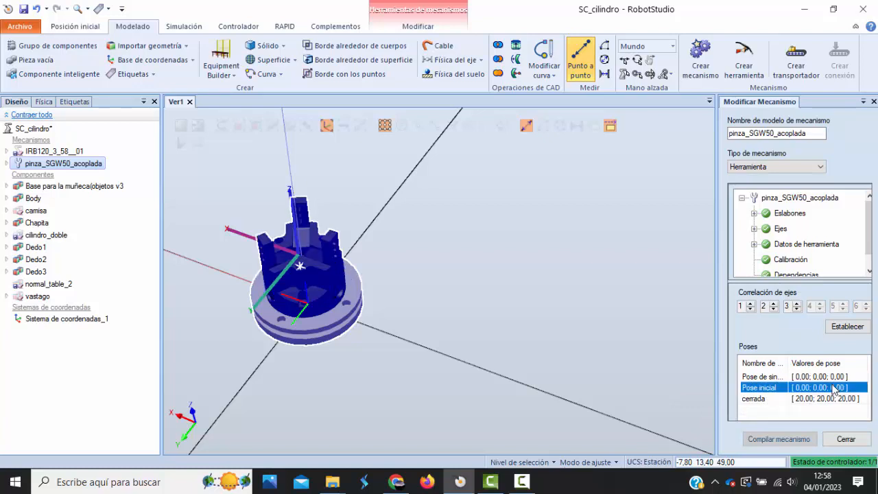
pyautogui.click(833, 401)
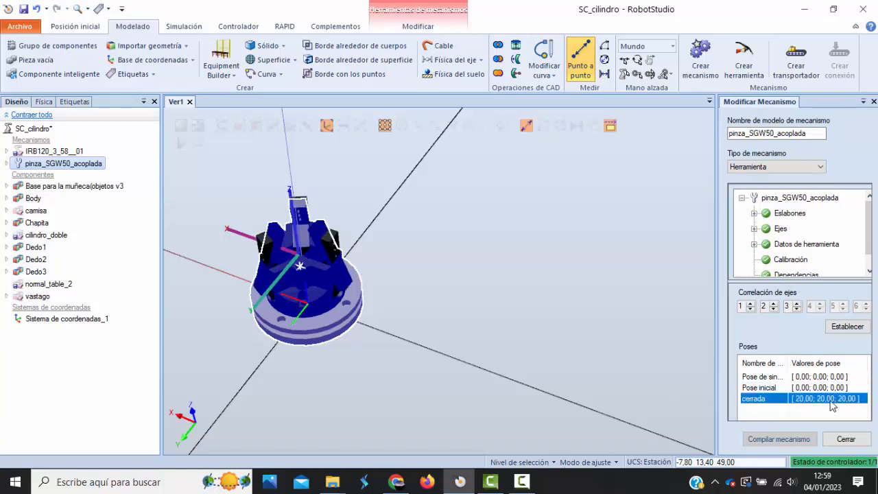
pyautogui.click(830, 388)
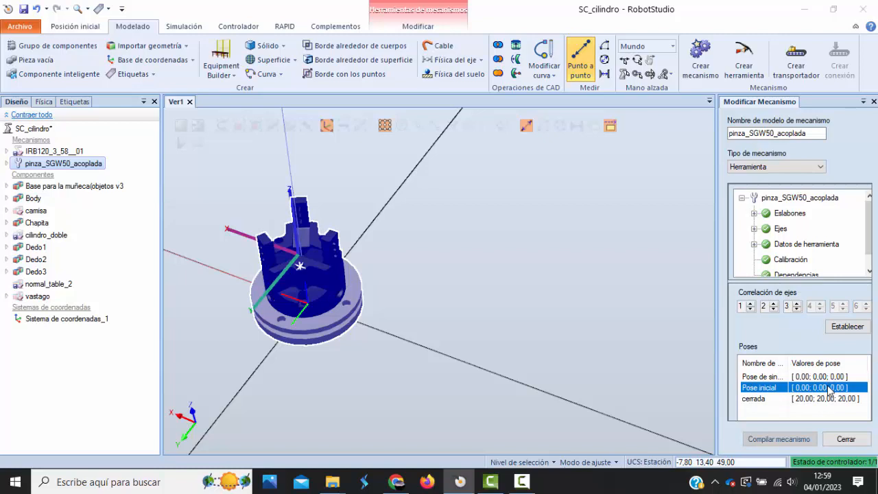
pyautogui.doubleClick(830, 389)
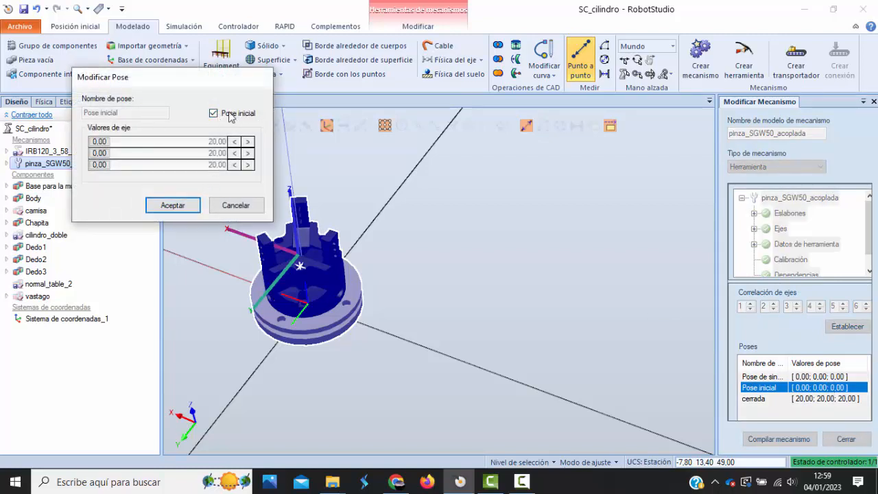
pyautogui.click(173, 205)
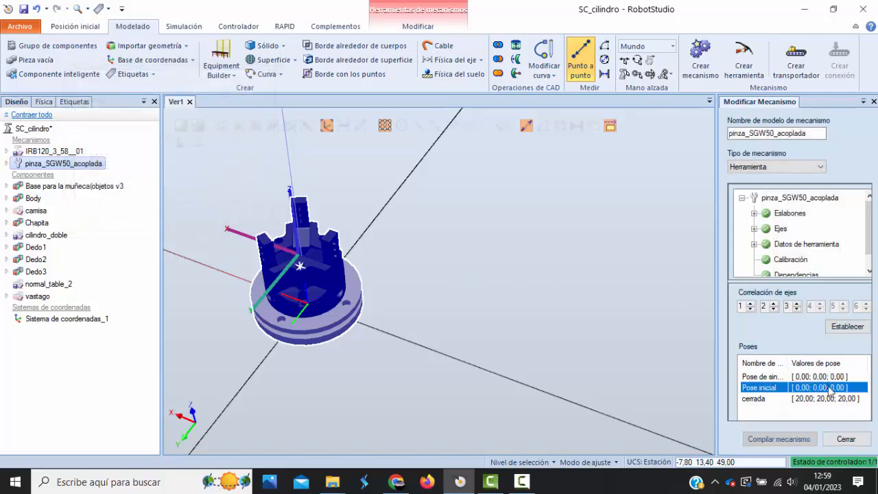
pyautogui.click(848, 439)
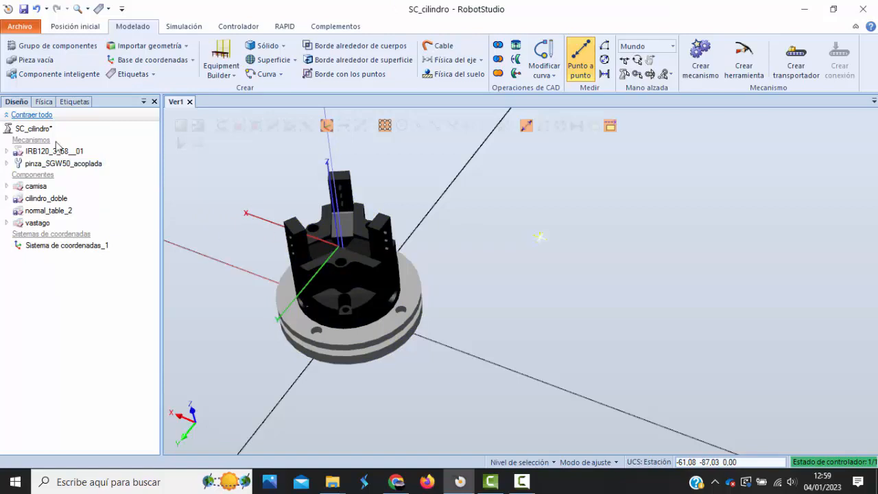
# Make the IRB120_3_58__01 robot visible in the station
pyautogui.click(42, 164)
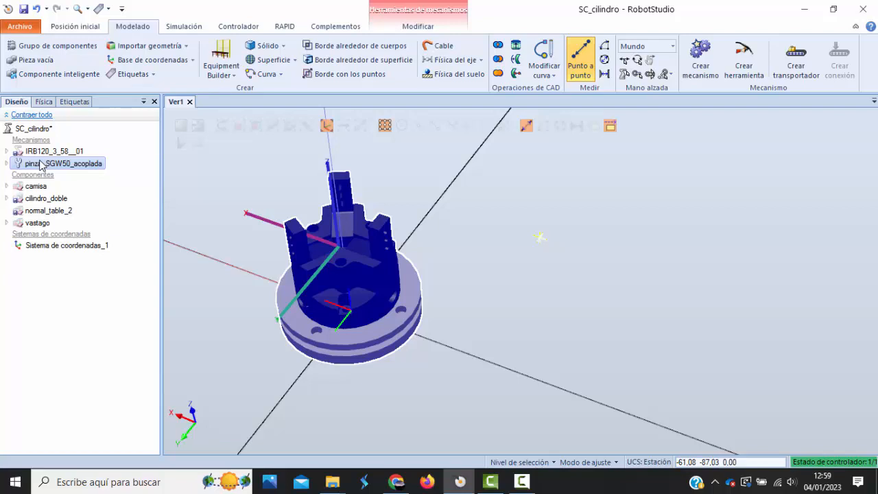
pyautogui.click(99, 198)
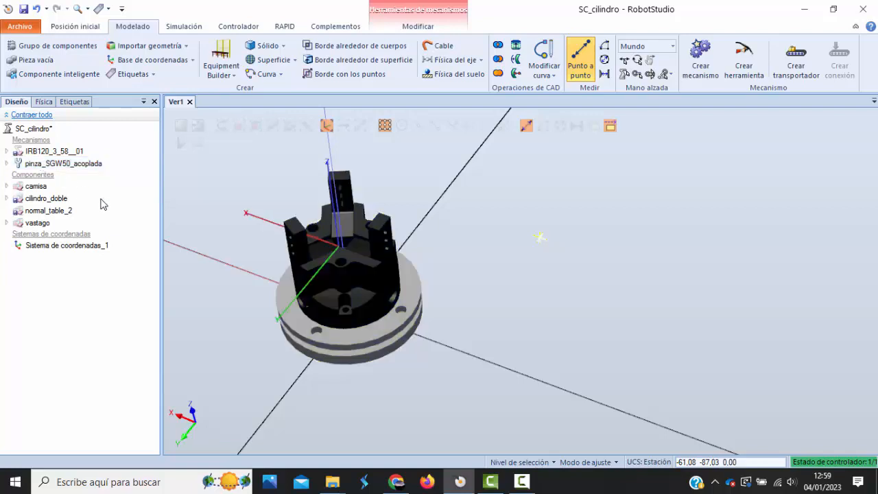
pyautogui.click(64, 155)
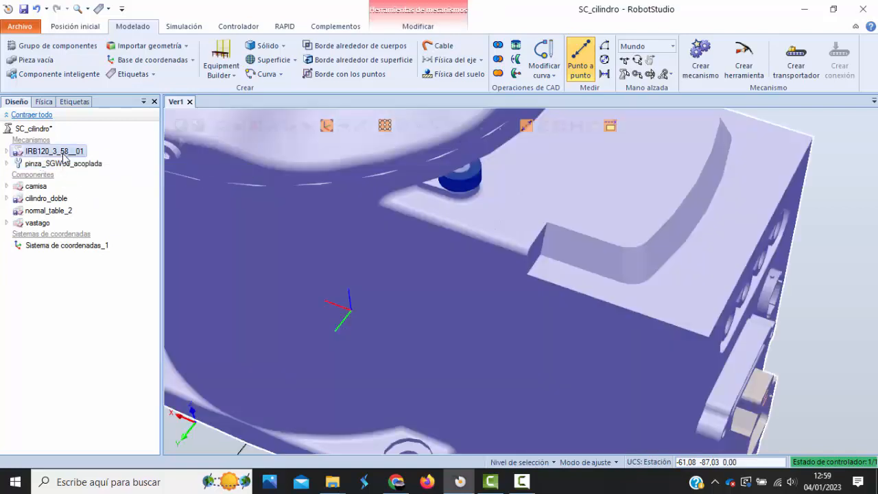
pyautogui.click(64, 163)
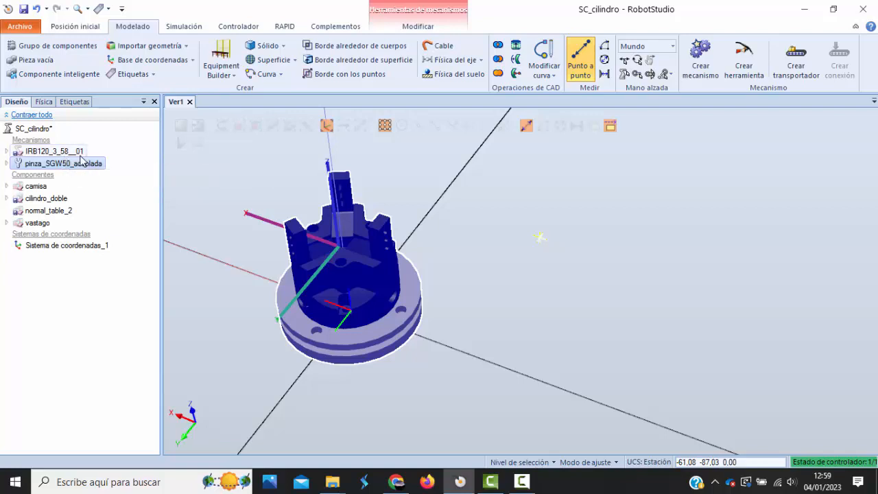
pyautogui.rightClick(83, 152)
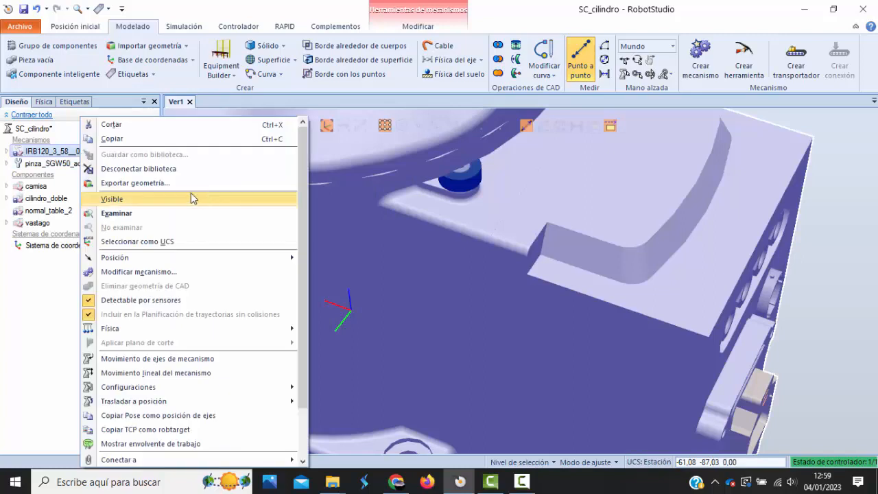
pyautogui.click(160, 199)
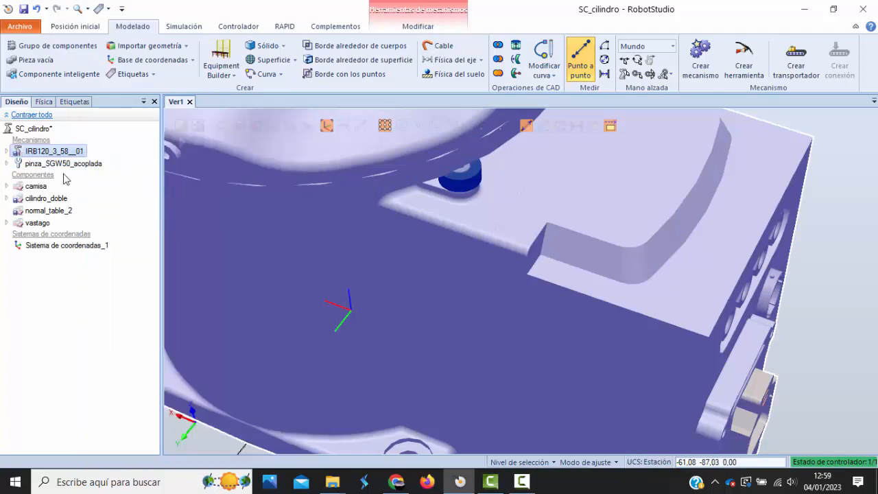
# Attach the pinza_SGW50_acoplada tool to the IRB120_3_58__01 robot, updating the tool's position
pyautogui.click(81, 165)
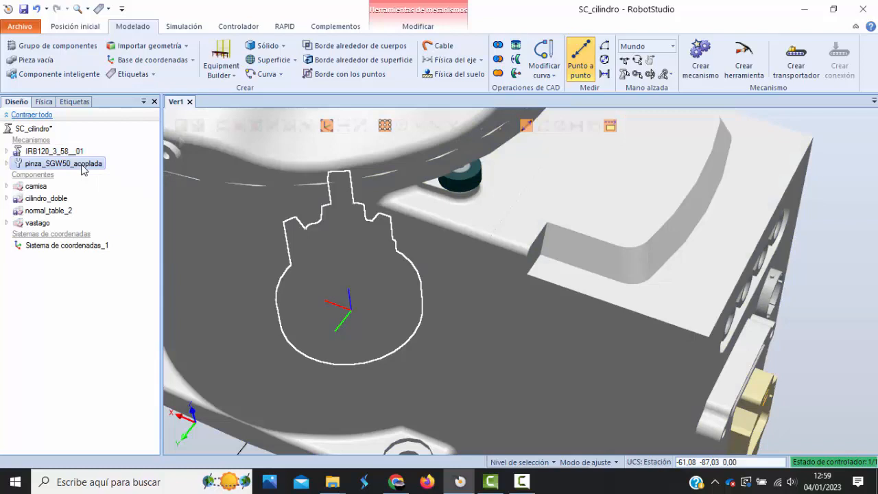
pyautogui.moveTo(83, 169); pyautogui.dragTo(78, 156)
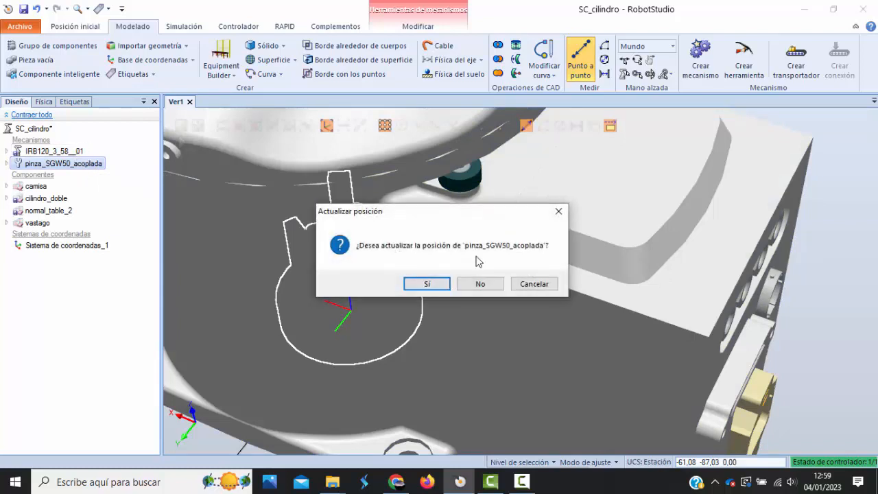
pyautogui.click(427, 284)
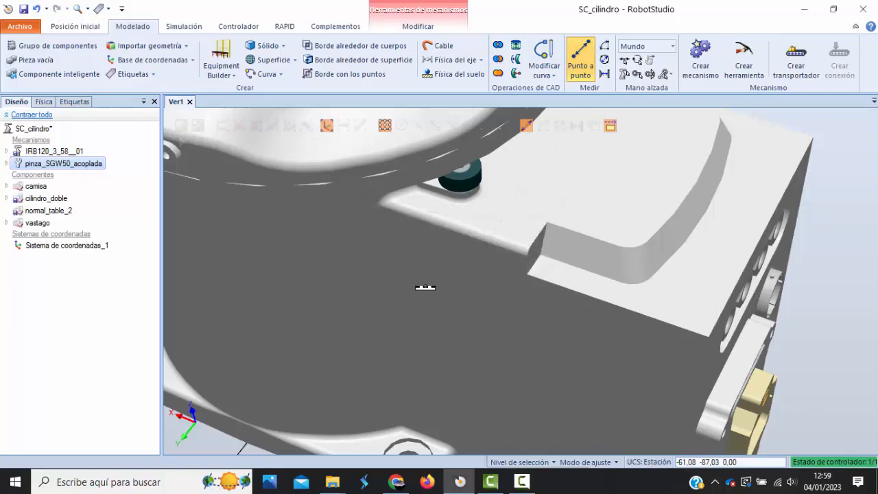
# Examine how the gripper and its coordinate frames sit on the robot's wrist flange
pyautogui.scroll(-5, 418, 289)
pyautogui.scroll(-5, 419, 289)
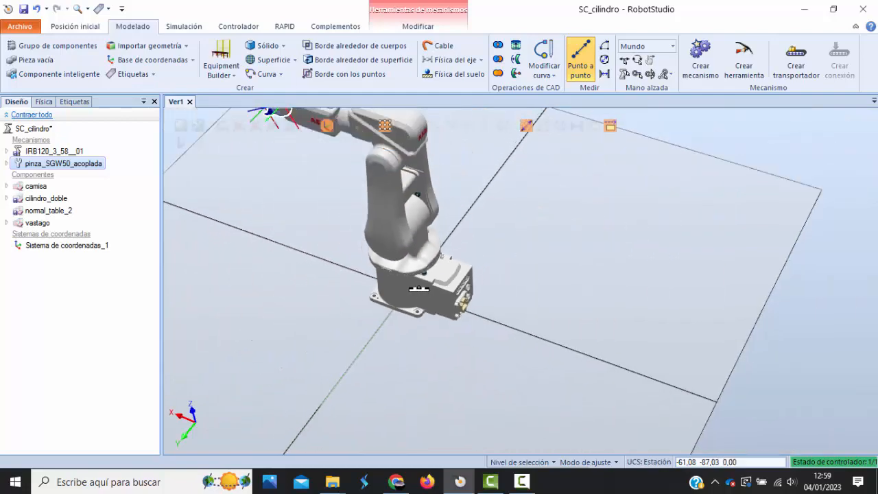
pyautogui.keyDown('ctrl'); pyautogui.keyDown('shift'); pyautogui.moveTo(283, 225); pyautogui.dragTo(363, 217); pyautogui.keyUp('shift'); pyautogui.keyUp('ctrl')
pyautogui.scroll(5, 480, 229)
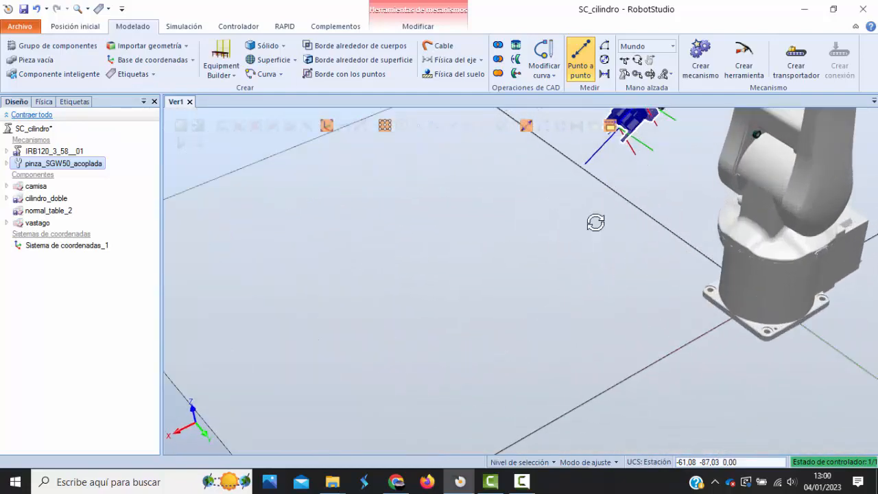
pyautogui.moveTo(595, 222)
pyautogui.keyDown('ctrl'); pyautogui.keyDown('shift'); pyautogui.mouseDown()
pyautogui.moveTo(578, 237)
pyautogui.moveTo(583, 229)
pyautogui.mouseUp(); pyautogui.keyUp('shift'); pyautogui.keyUp('ctrl')
pyautogui.scroll(4, 536, 264)
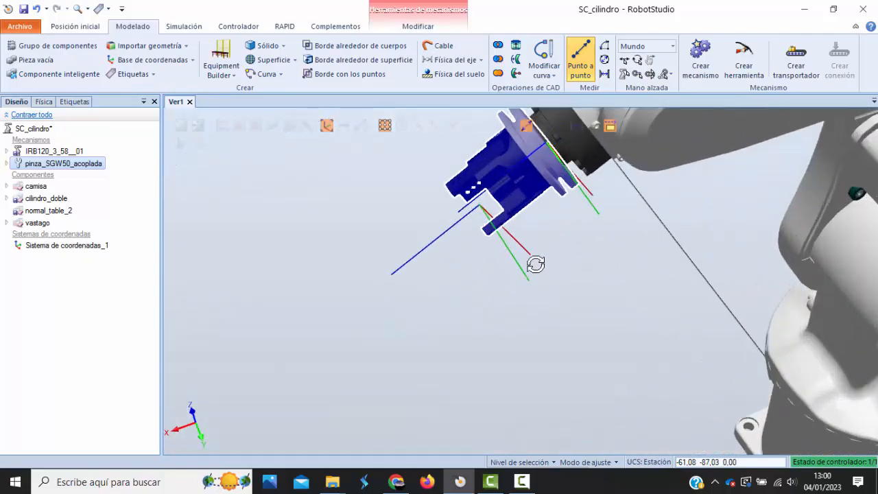
pyautogui.keyDown('ctrl'); pyautogui.keyDown('shift'); pyautogui.moveTo(531, 263); pyautogui.dragTo(540, 268); pyautogui.keyUp('shift'); pyautogui.keyUp('ctrl')
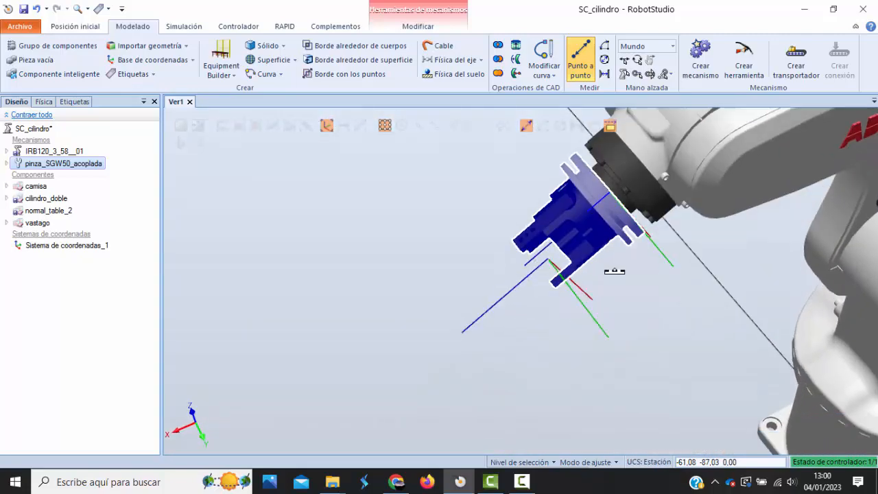
pyautogui.scroll(3, 612, 271)
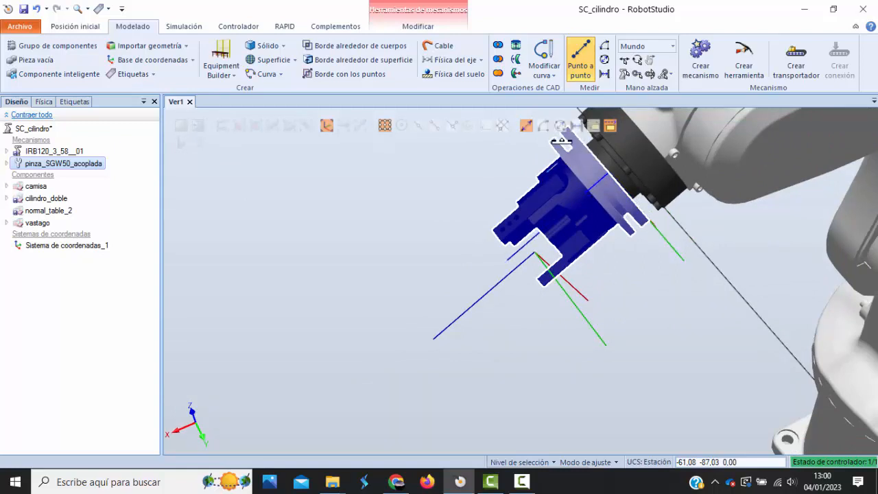
pyautogui.scroll(2, 557, 144)
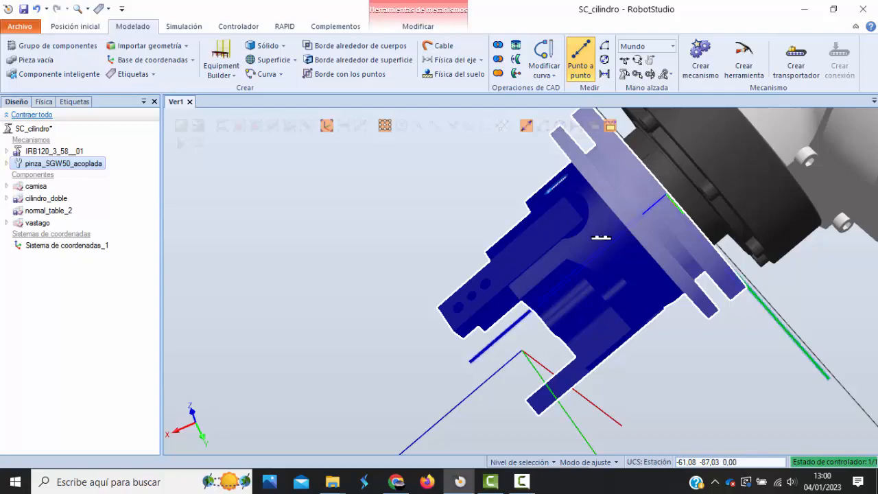
pyautogui.scroll(-3, 466, 192)
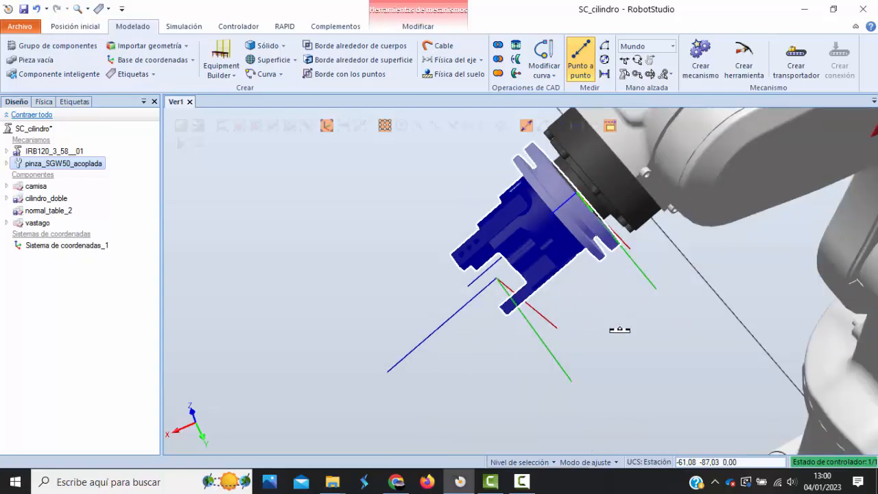
pyautogui.keyDown('ctrl'); pyautogui.keyDown('shift'); pyautogui.moveTo(619, 330); pyautogui.dragTo(656, 325); pyautogui.keyUp('shift'); pyautogui.keyUp('ctrl')
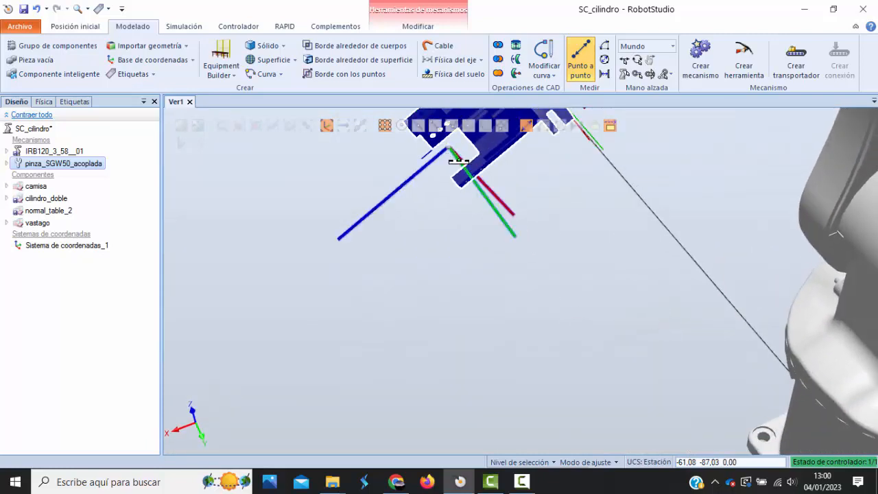
pyautogui.scroll(-4, 515, 263)
pyautogui.click(583, 266)
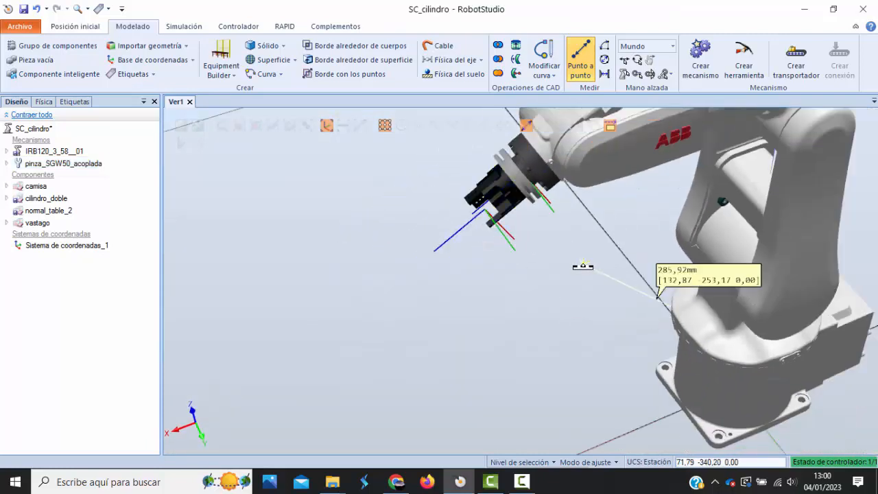
pyautogui.keyDown('ctrl'); pyautogui.keyDown('shift'); pyautogui.moveTo(581, 270); pyautogui.dragTo(578, 271); pyautogui.keyUp('shift'); pyautogui.keyUp('ctrl')
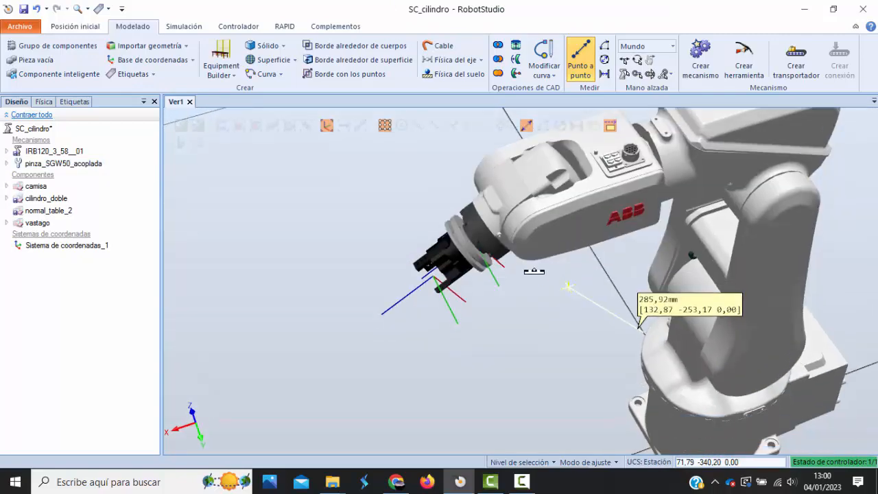
# Set pinza_SGW50_acoplada_1 as the active tool for the robot's task
pyautogui.click(77, 29)
pyautogui.click(535, 74)
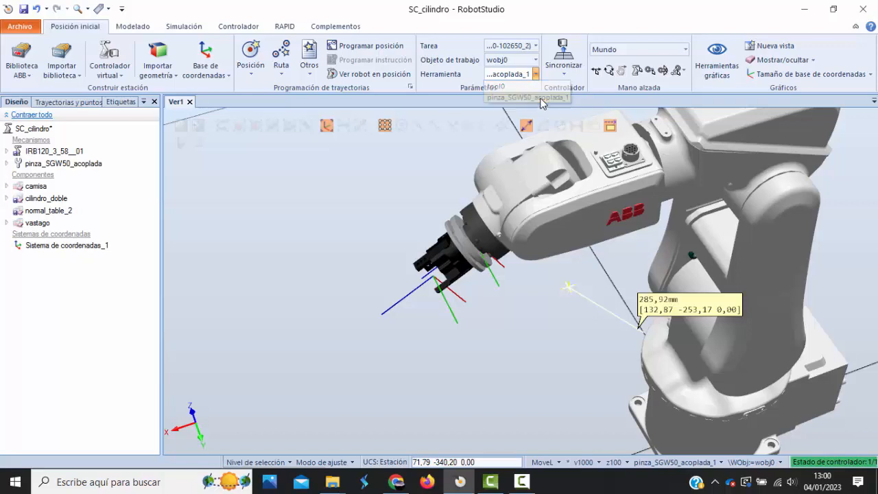
pyautogui.click(538, 98)
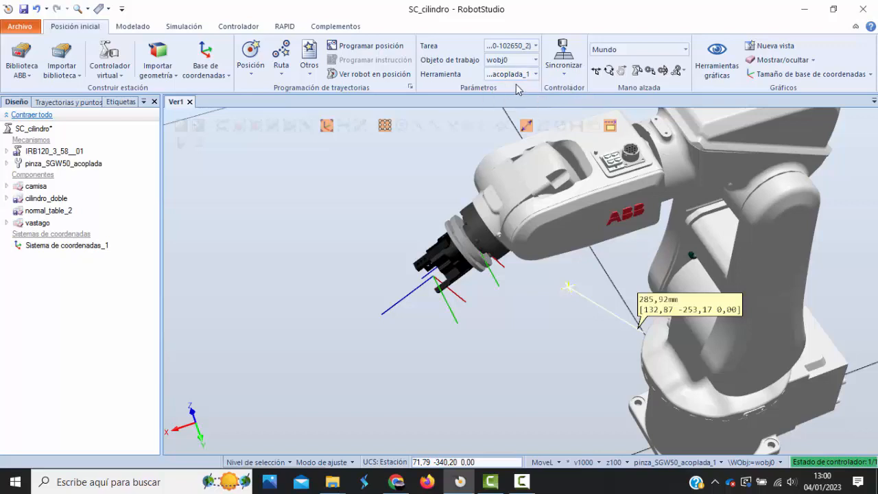
# Reorient the attached gripper freehand about its tool centre point so it points roughly downwards
pyautogui.click(663, 71)
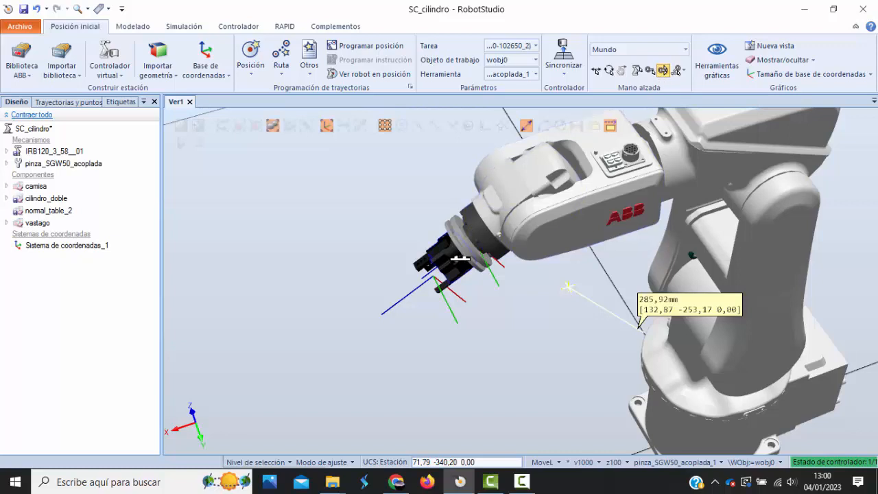
pyautogui.click(450, 260)
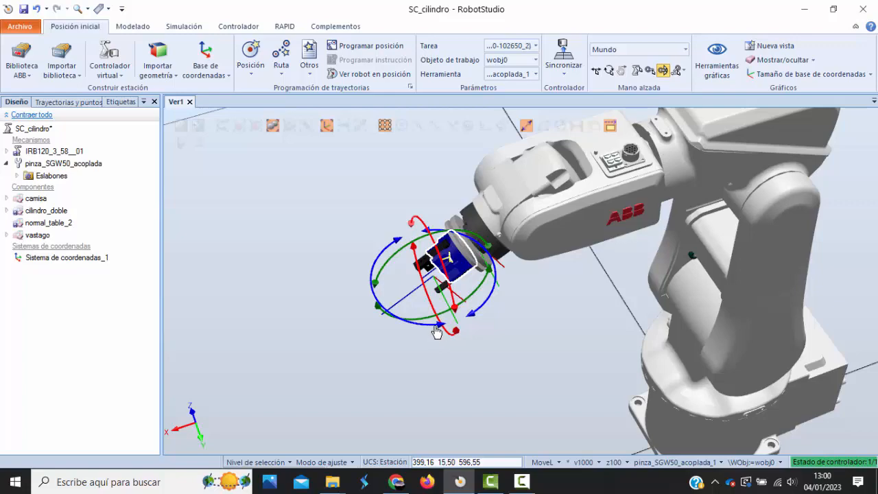
pyautogui.moveTo(436, 332); pyautogui.dragTo(456, 300)
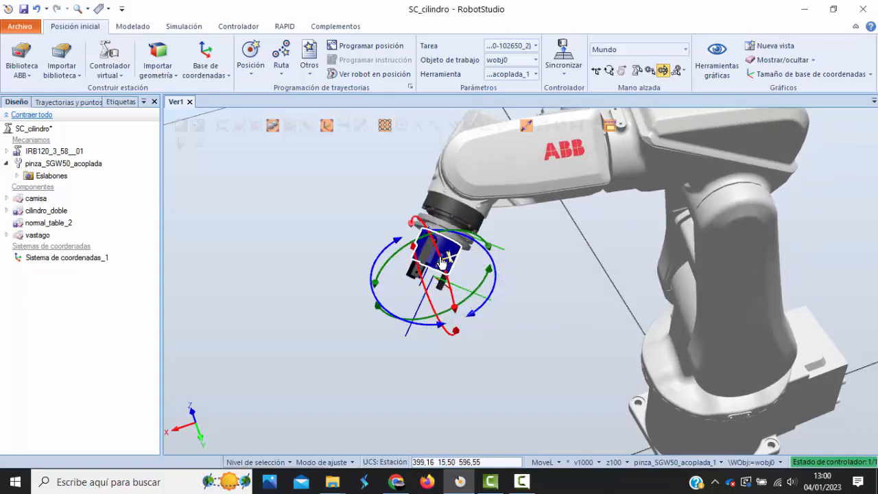
pyautogui.moveTo(443, 262); pyautogui.dragTo(373, 274)
pyautogui.moveTo(477, 242); pyautogui.dragTo(445, 237)
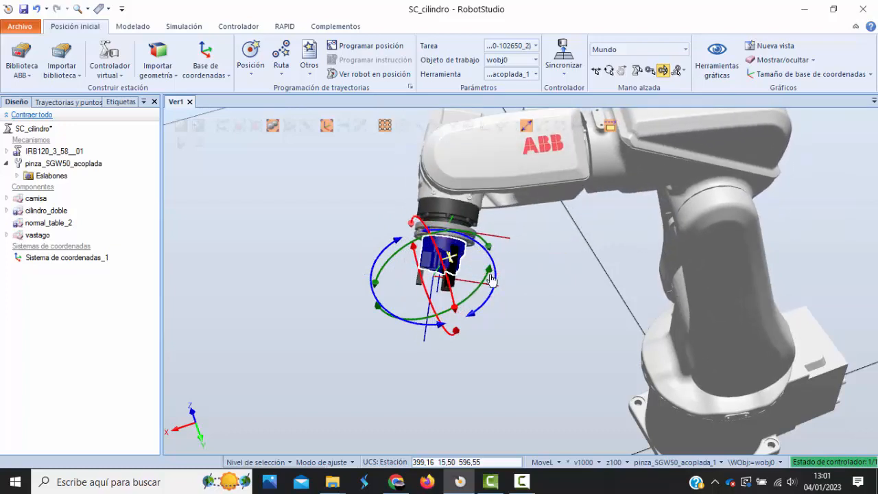
pyautogui.moveTo(488, 274); pyautogui.dragTo(482, 287)
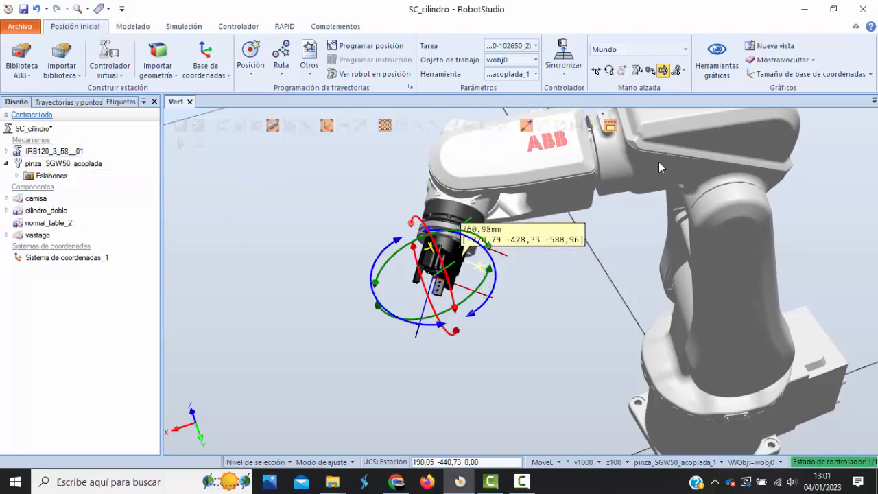
# Jog the gripper's three fingers one by one with freehand joint movement
pyautogui.click(638, 71)
pyautogui.click(637, 71)
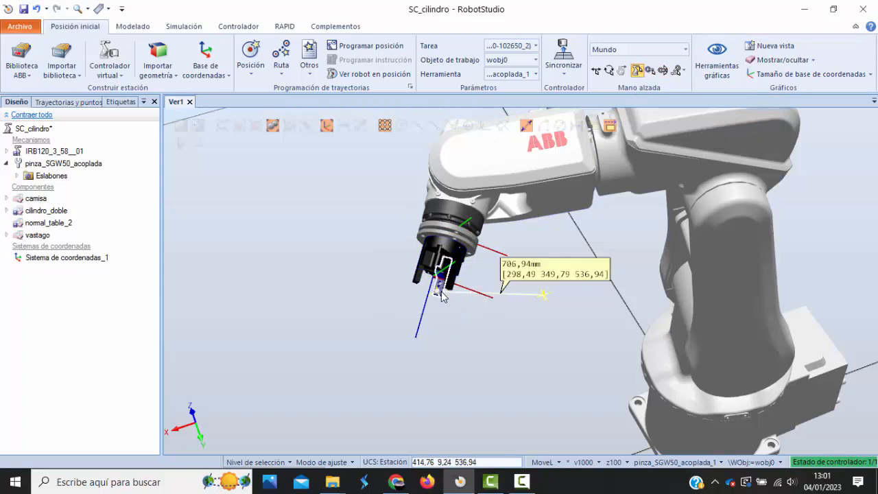
pyautogui.moveTo(442, 293); pyautogui.dragTo(427, 261)
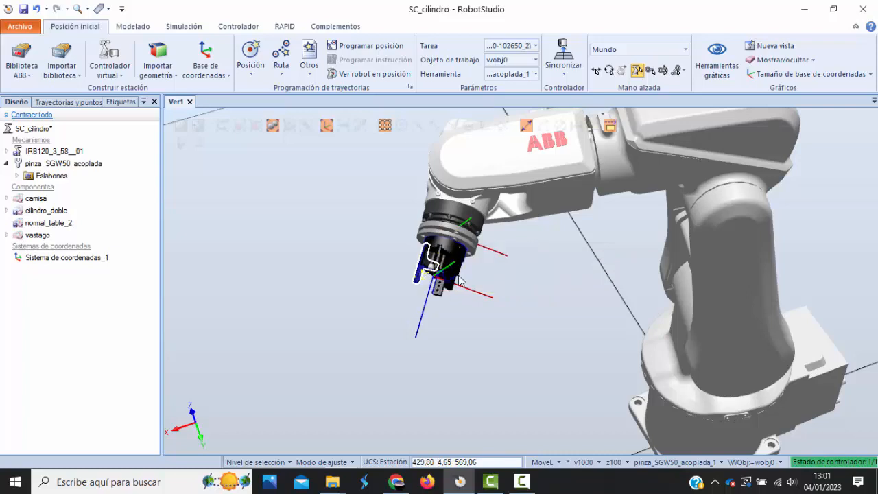
pyautogui.moveTo(450, 290); pyautogui.dragTo(462, 266)
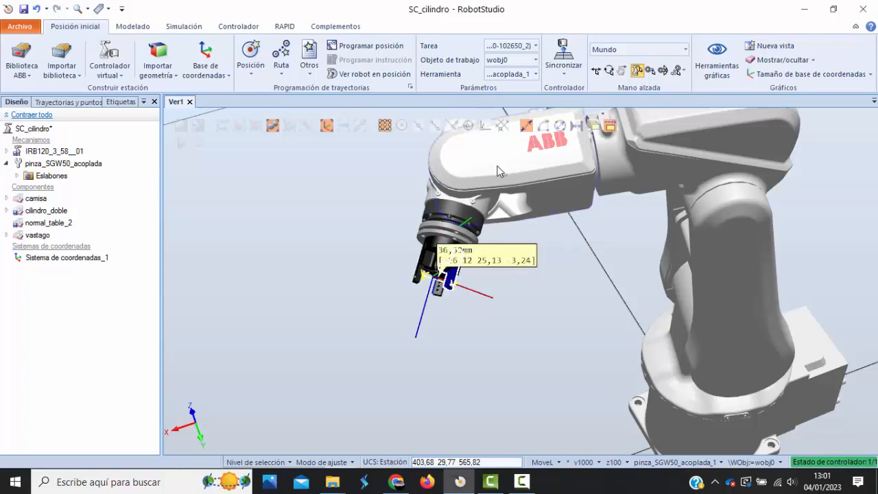
# Jog the robot's wrist link slightly and try to grab the flange link behind the gripper's mounting plate
pyautogui.moveTo(464, 218); pyautogui.dragTo(462, 219)
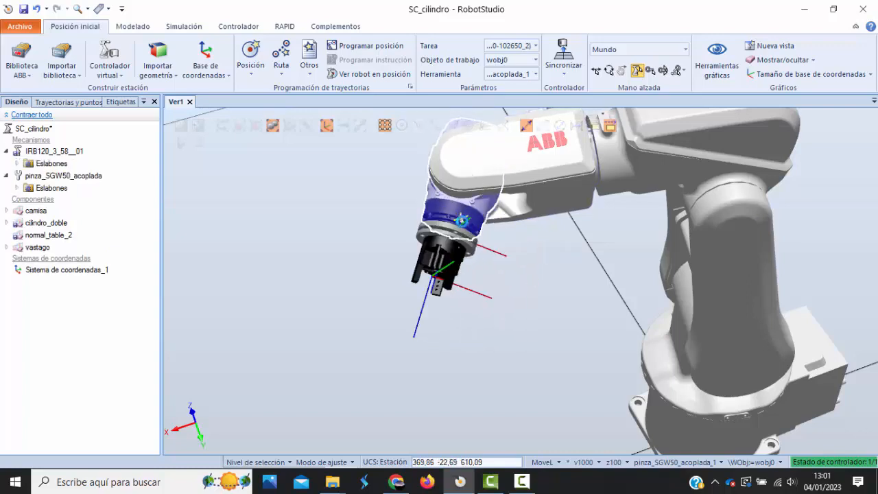
pyautogui.click(463, 231)
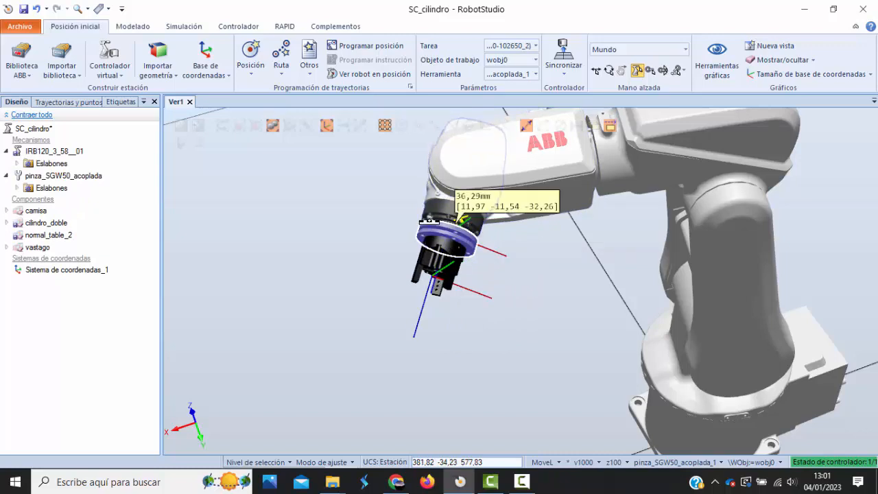
pyautogui.moveTo(421, 227); pyautogui.dragTo(419, 225)
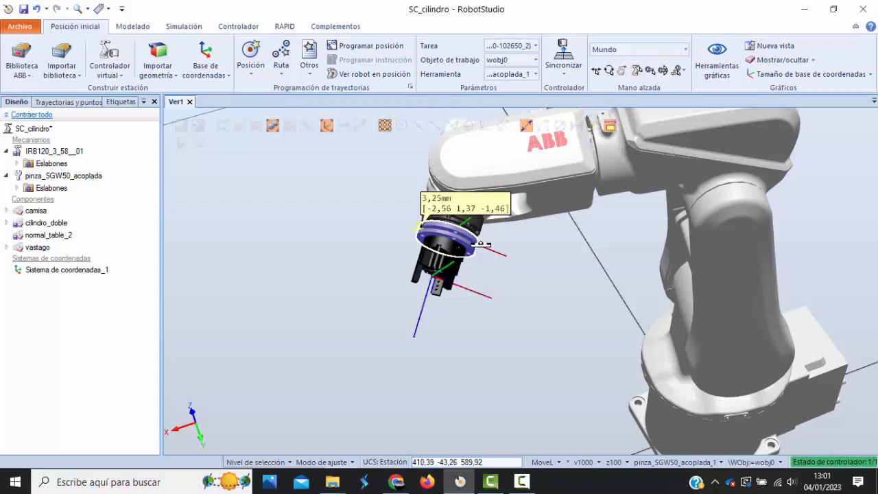
pyautogui.click(459, 222)
pyautogui.moveTo(458, 221); pyautogui.dragTo(458, 218)
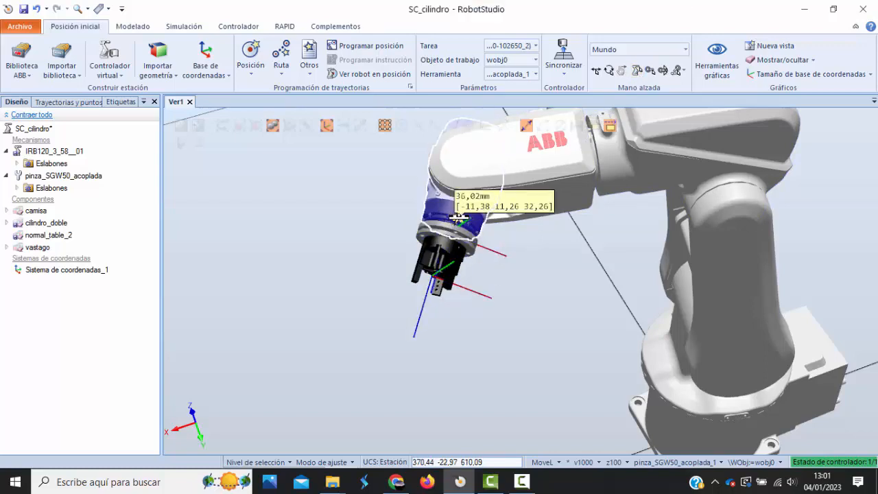
pyautogui.click(450, 214)
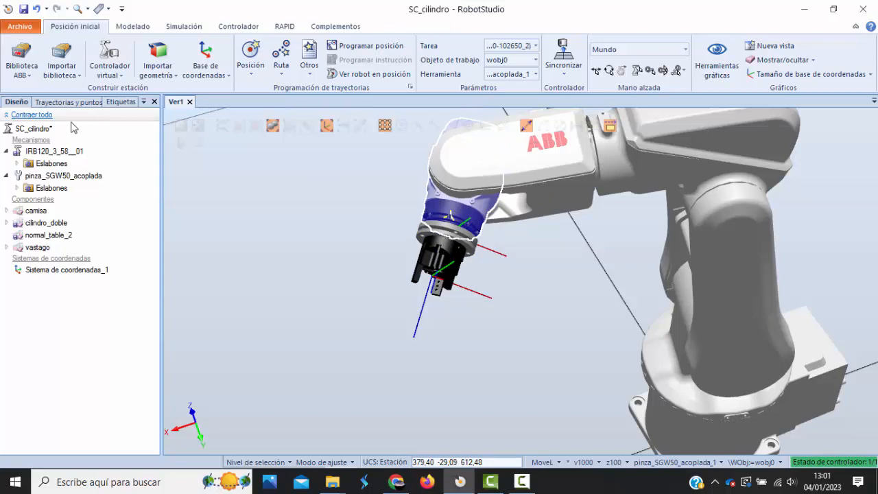
# Expand the links of the IRB120_3_58__01 robot and select Link6
pyautogui.click(6, 152)
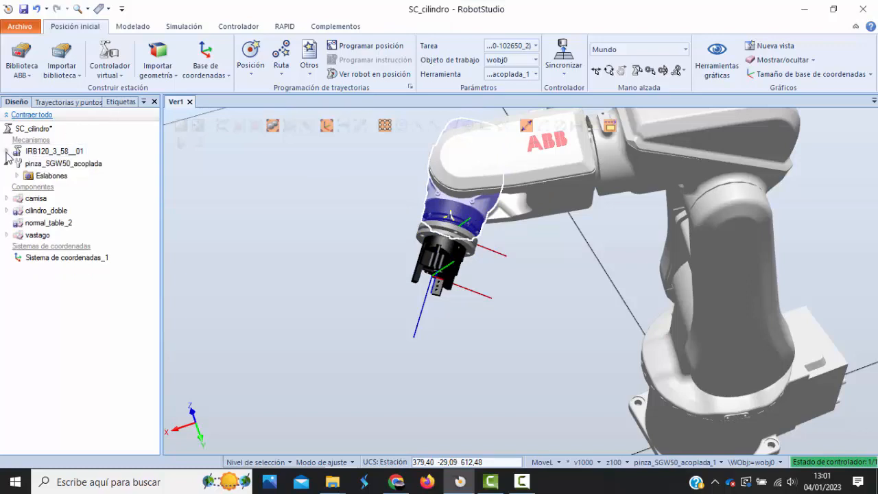
pyautogui.click(6, 151)
pyautogui.click(17, 163)
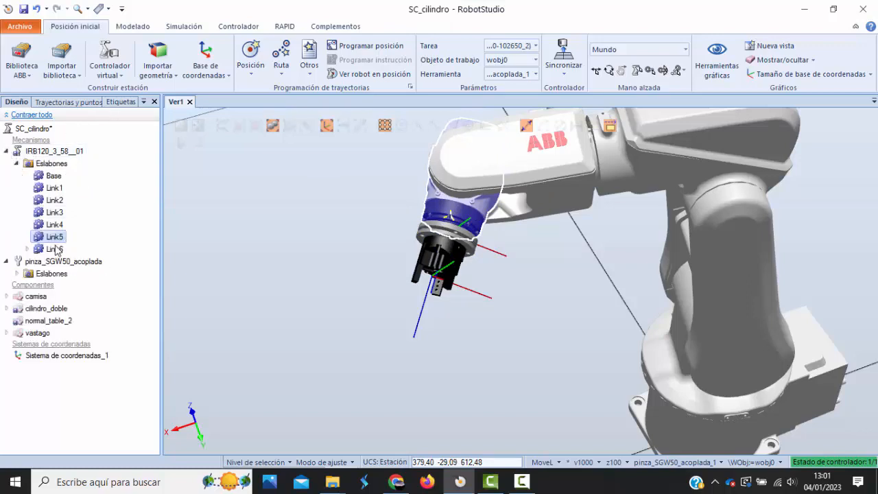
pyautogui.click(55, 250)
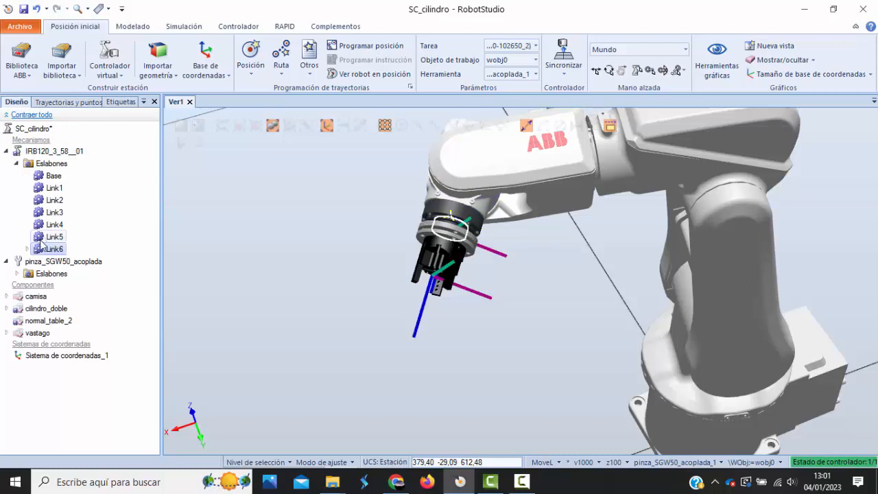
# Jog Link5 freehand to tilt the robot's wrist, and turn Link6 to rotate the gripper about the flange axis
pyautogui.click(637, 71)
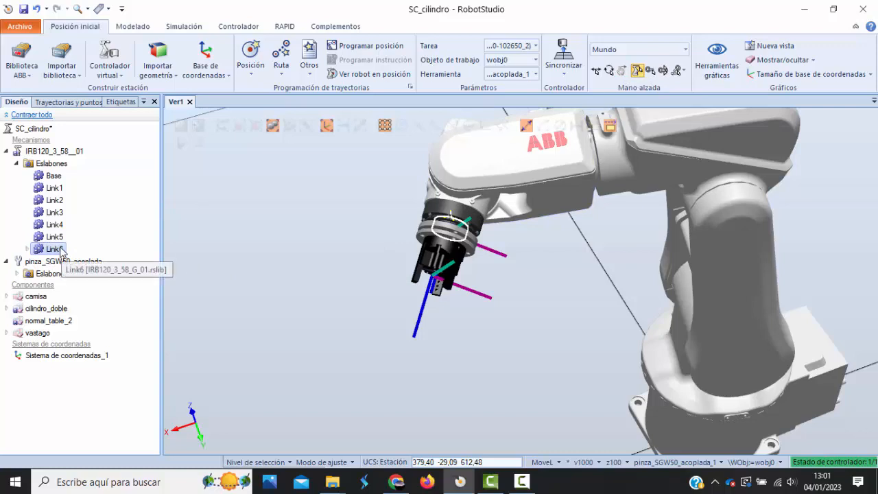
pyautogui.moveTo(452, 209); pyautogui.dragTo(433, 212)
pyautogui.scroll(5, 435, 213)
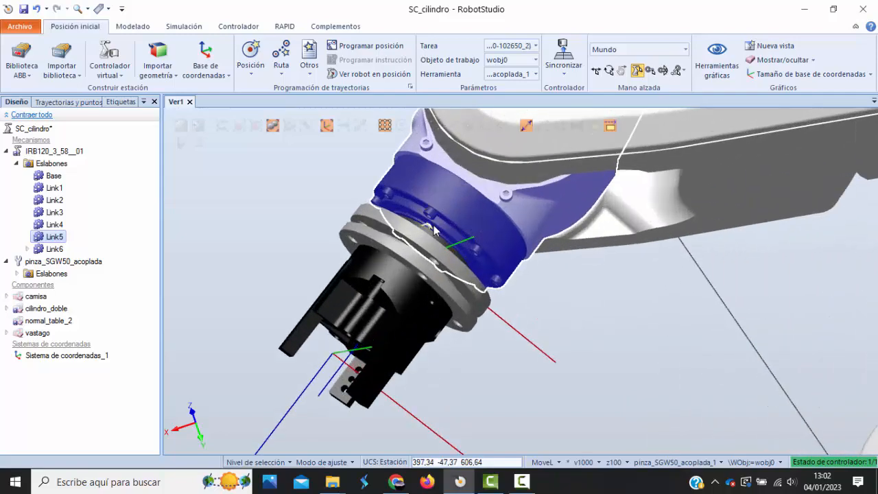
pyautogui.moveTo(433, 230); pyautogui.dragTo(420, 226)
pyautogui.scroll(-1, 420, 227)
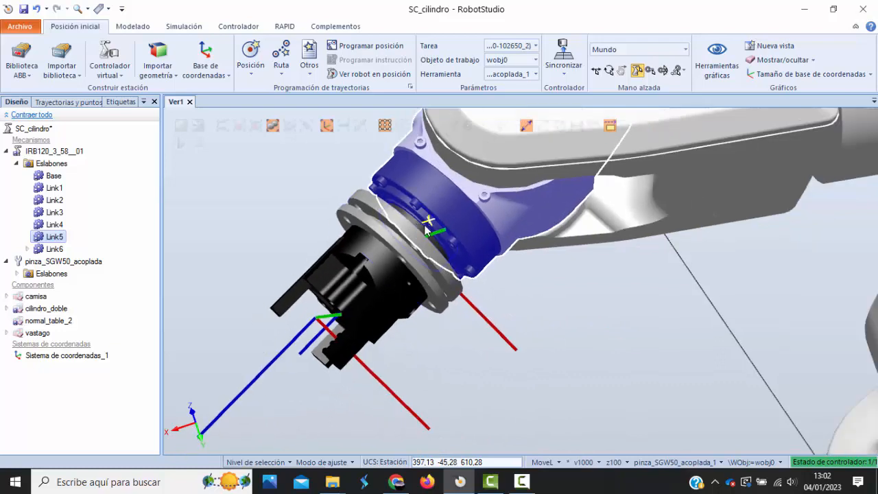
pyautogui.moveTo(424, 227)
pyautogui.mouseDown()
pyautogui.moveTo(464, 284)
pyautogui.moveTo(420, 225)
pyautogui.mouseUp()
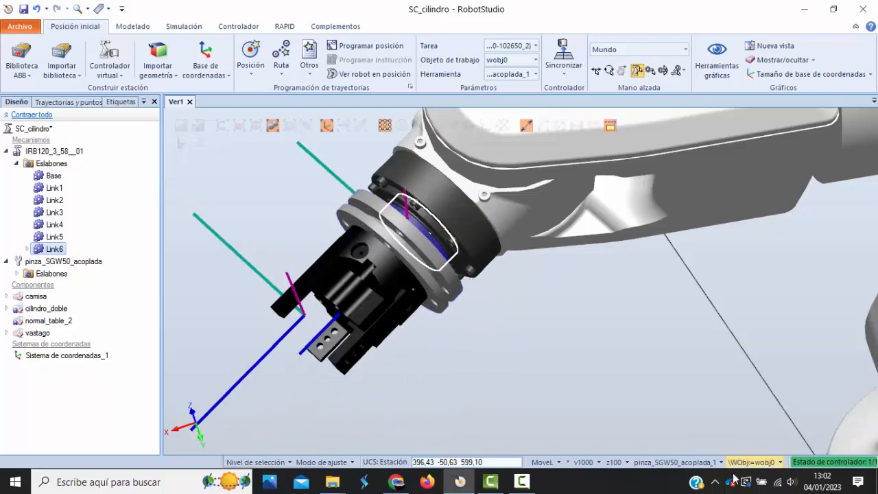
pyautogui.click(732, 480)
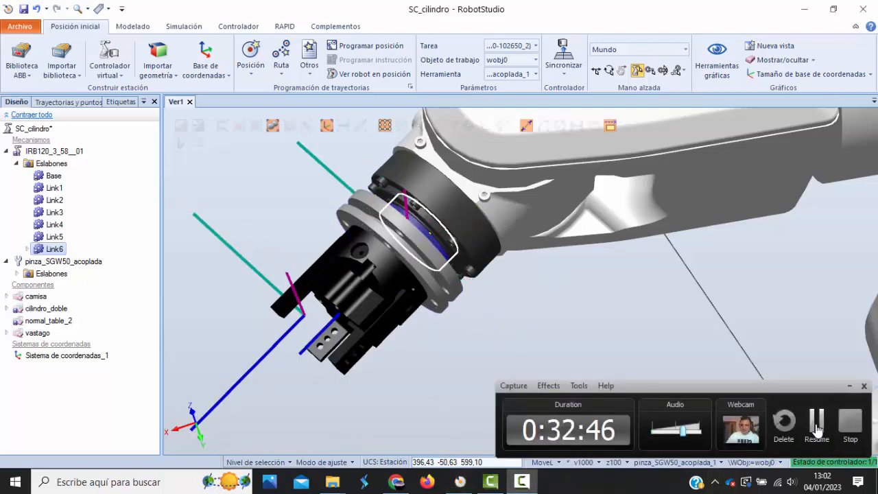